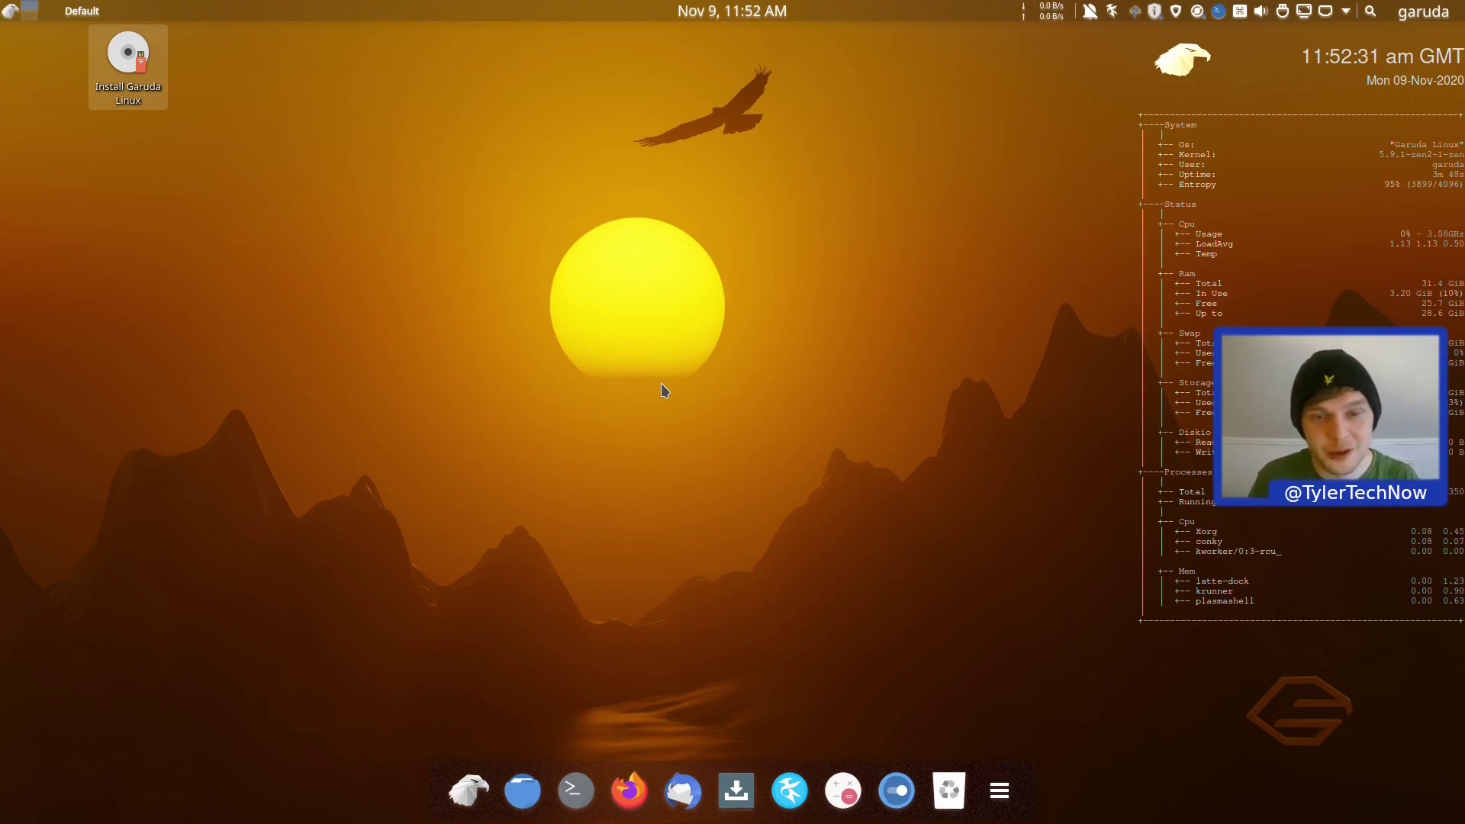
# Step: Launch the Garuda Linux installer and continue past the welcome language page
pyautogui.doubleClick(150, 68)
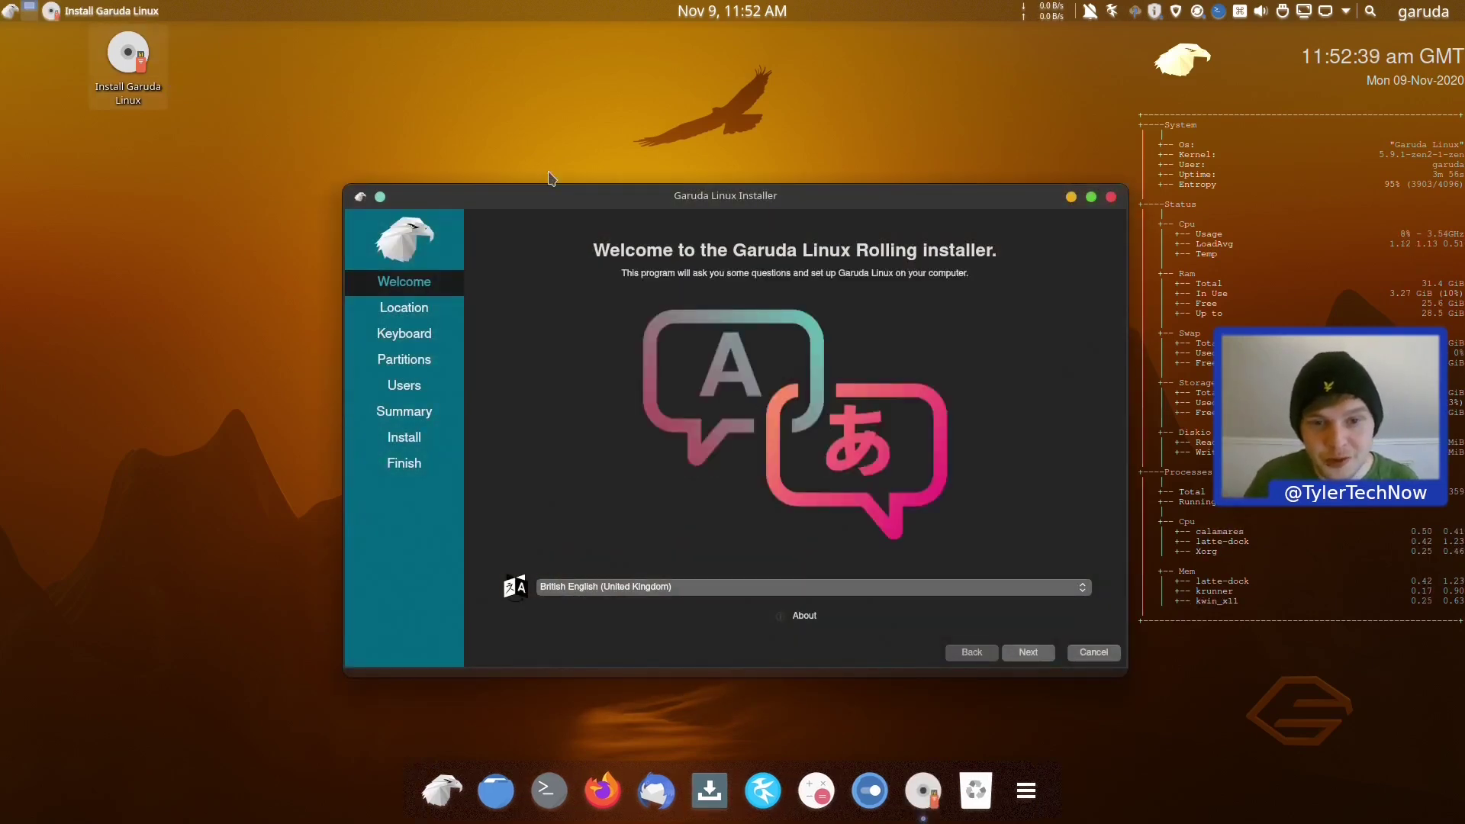
pyautogui.moveTo(697, 193); pyautogui.dragTo(648, 129)
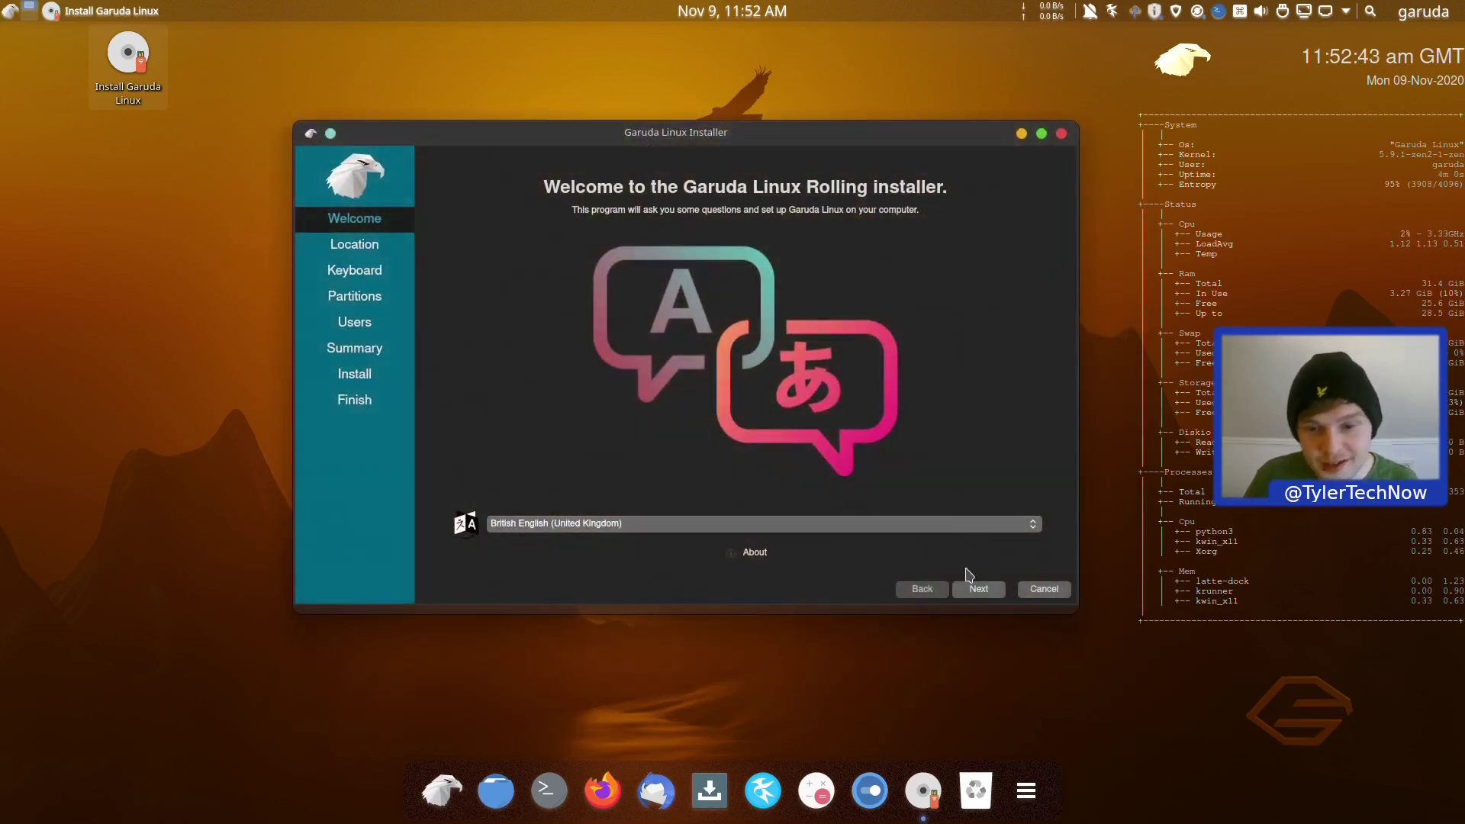
pyautogui.click(981, 590)
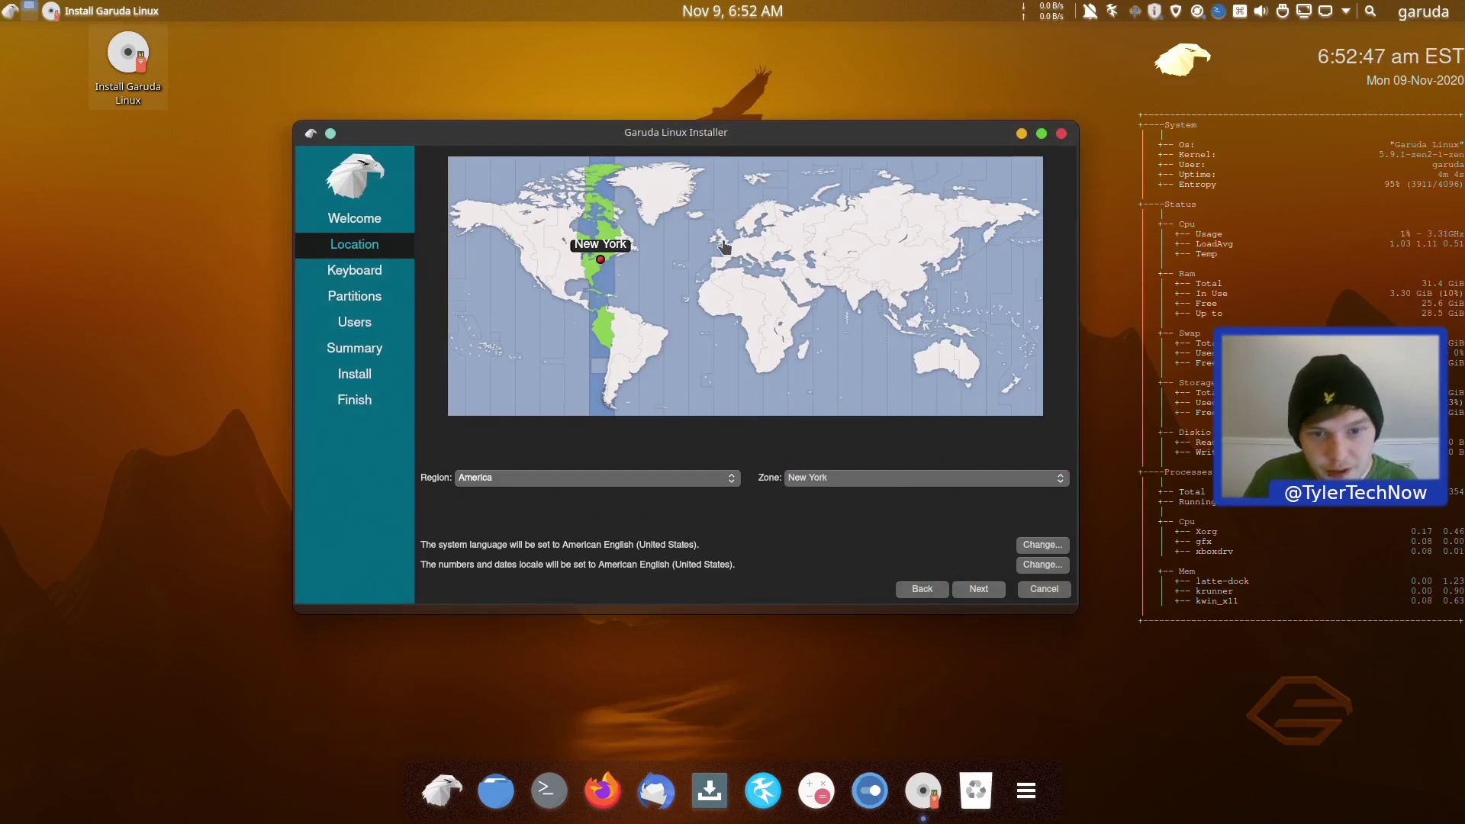
# Step: Set the time zone to Europe/London, test the English (UK) keyboard, and reach Partitions
pyautogui.click(727, 246)
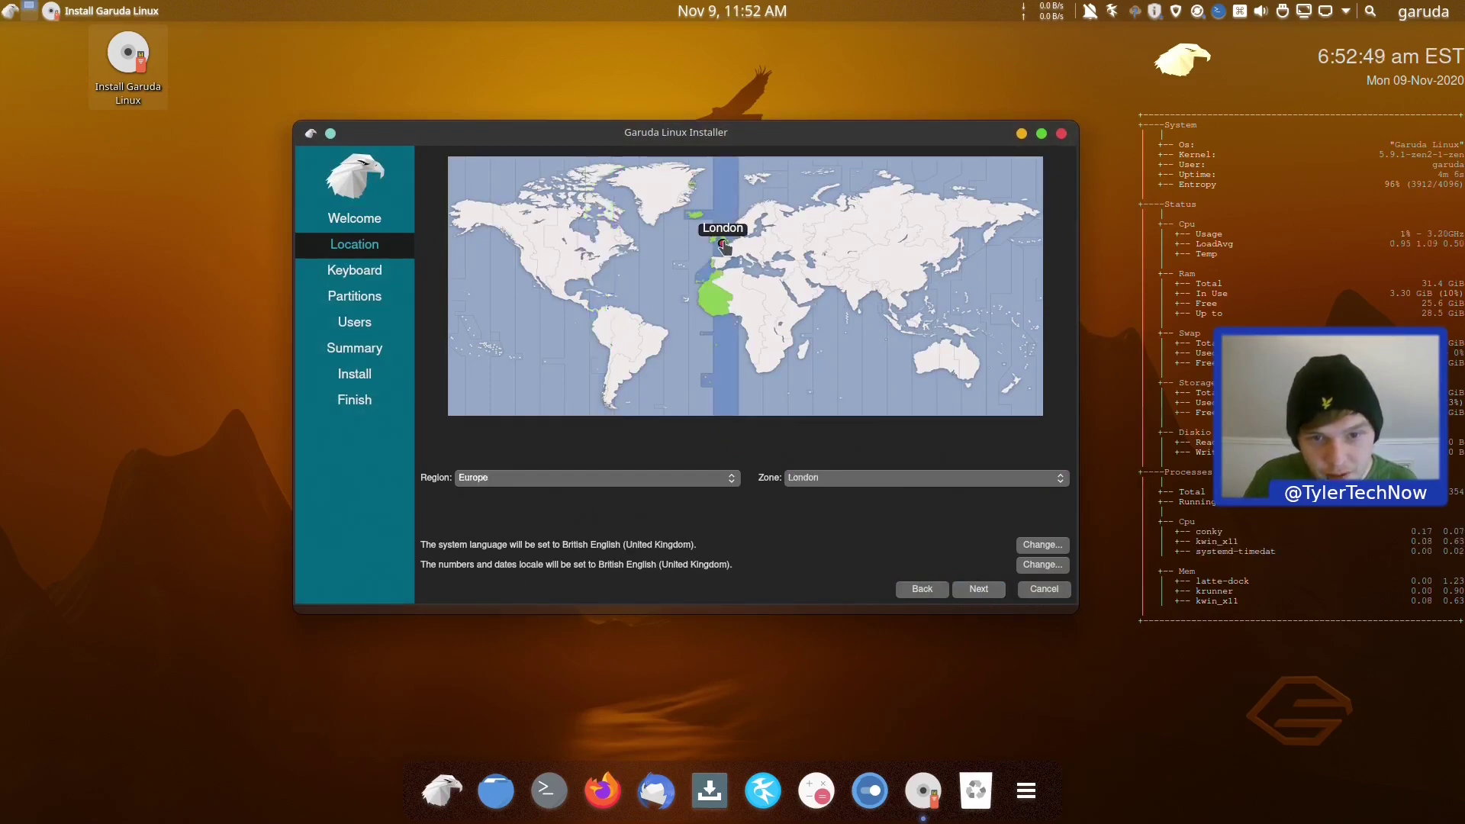
pyautogui.click(977, 589)
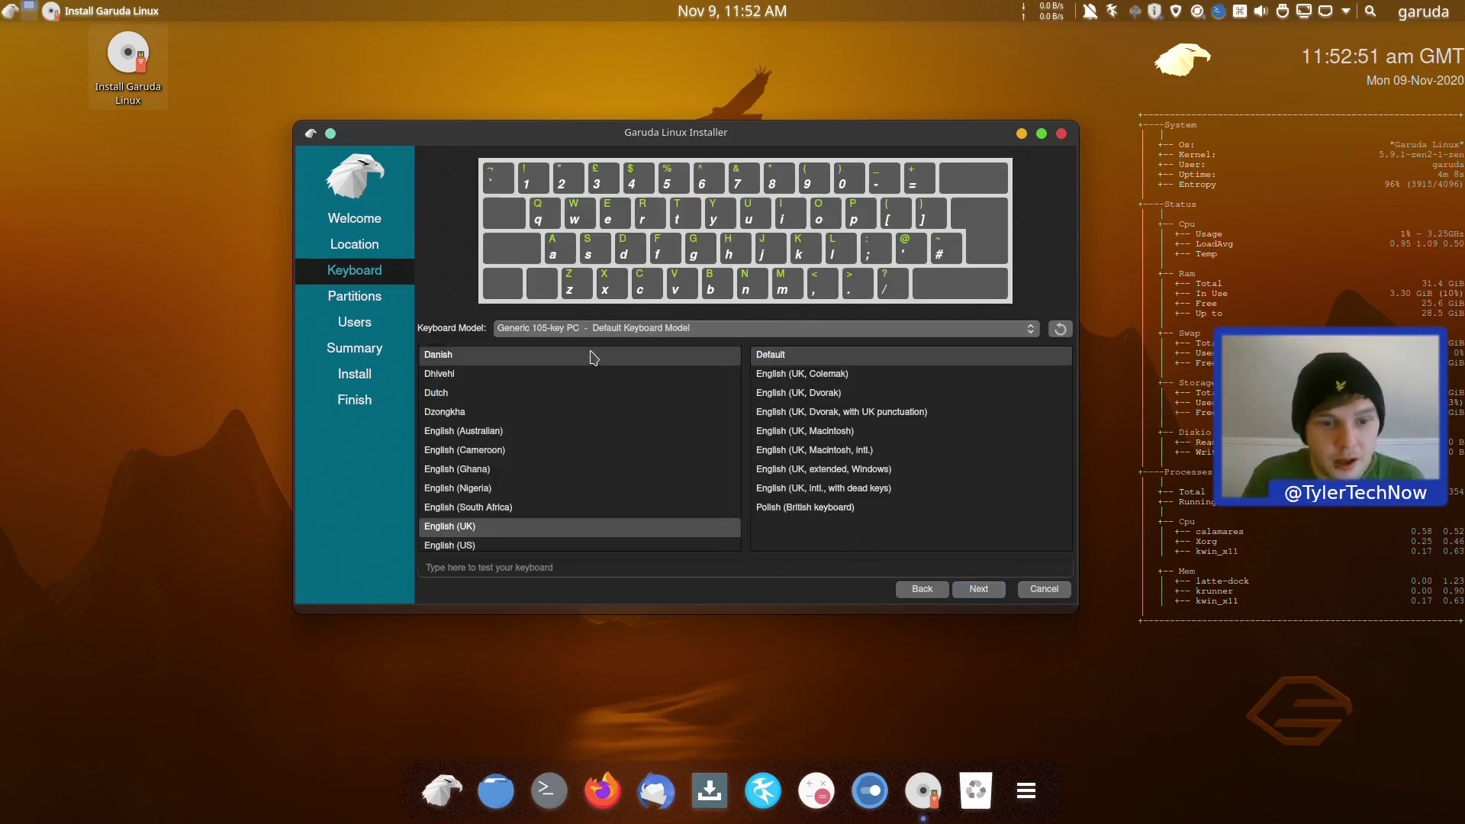
pyautogui.click(451, 573)
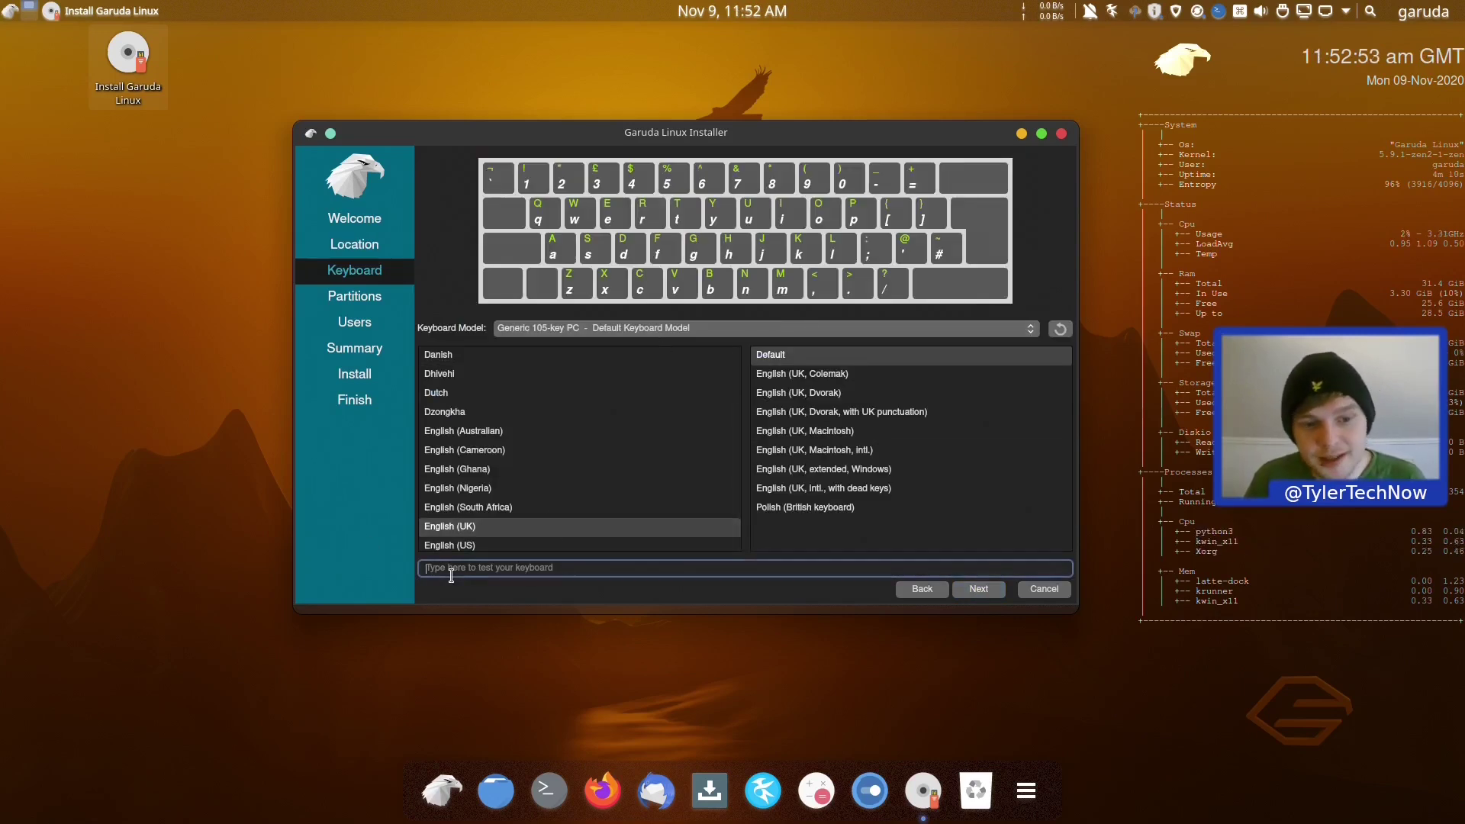
pyautogui.write('~/')
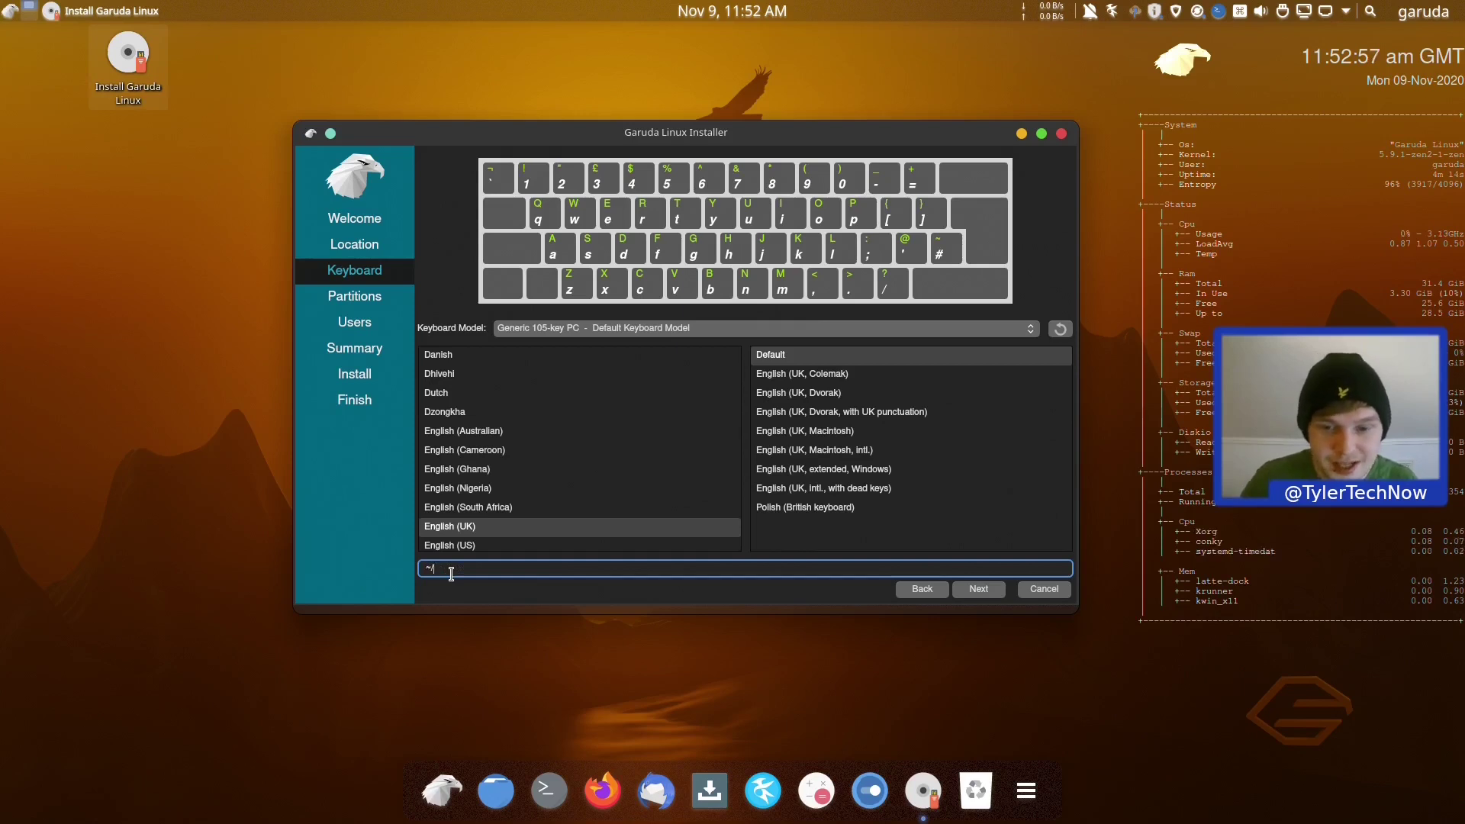
pyautogui.click(971, 594)
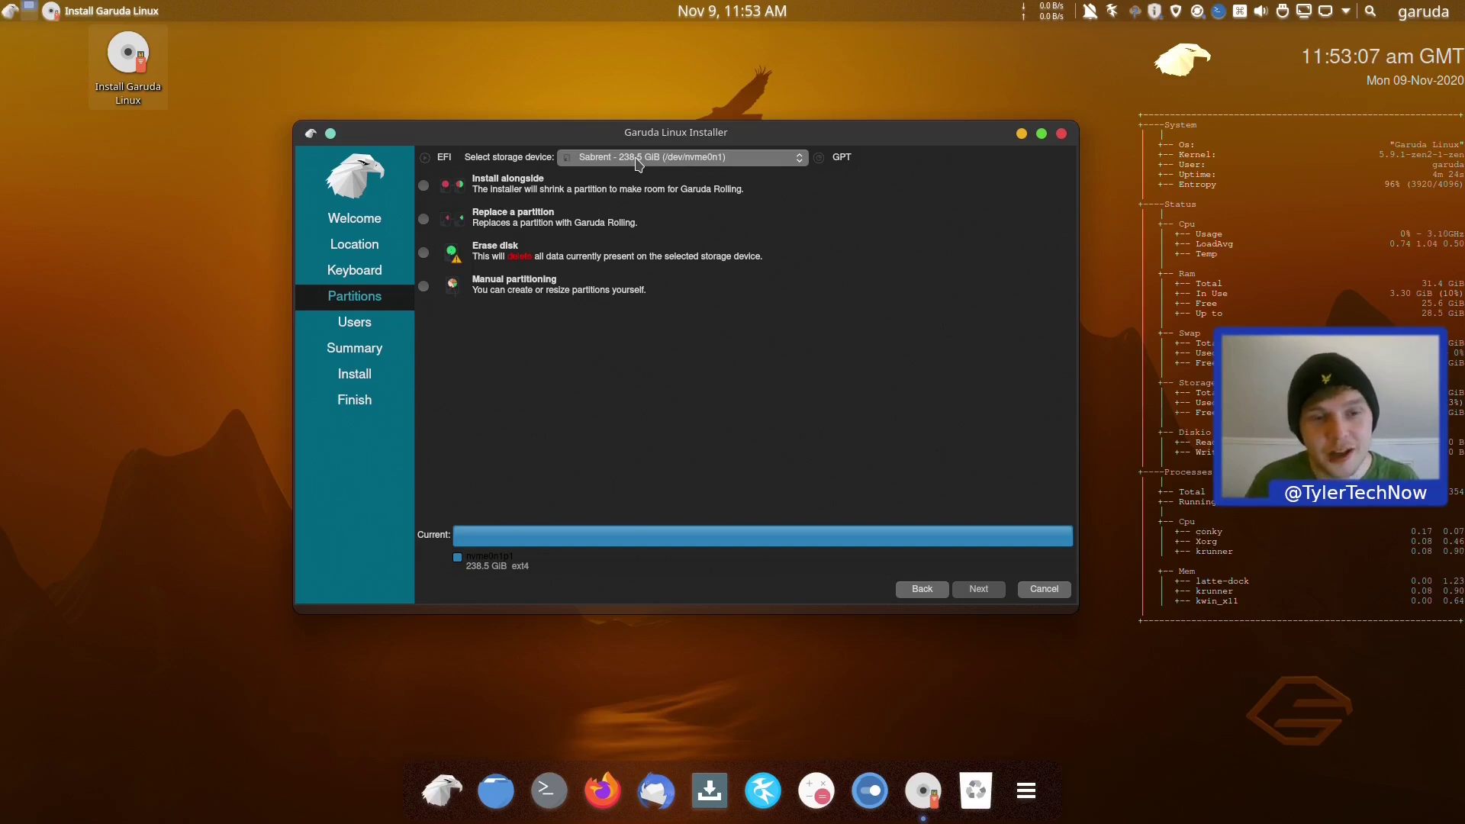
# Step: Choose Erase disk with a 34.5 GiB Swap (with Hibernate) partition and continue to Users
pyautogui.click(477, 255)
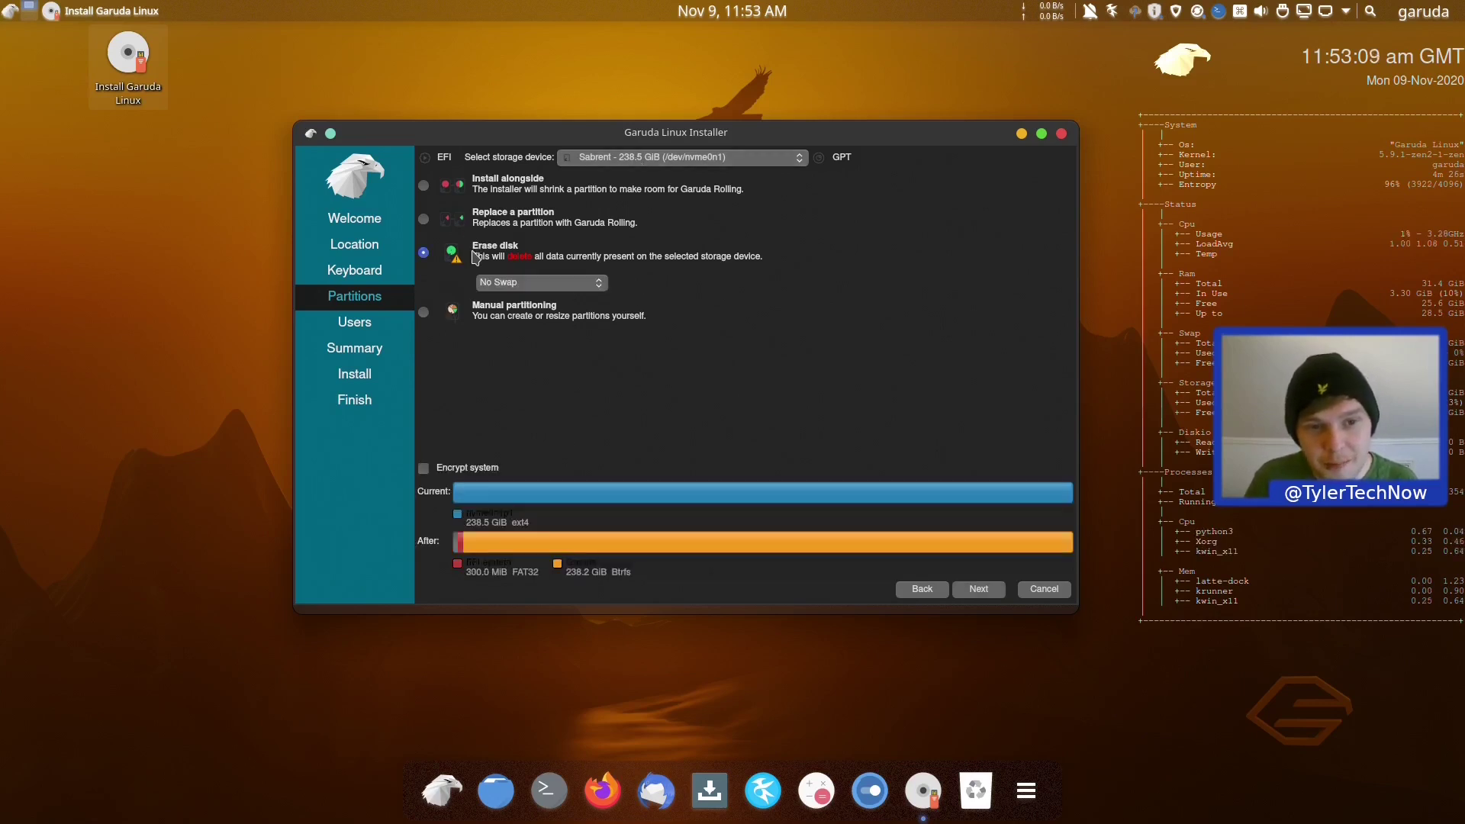
pyautogui.click(532, 284)
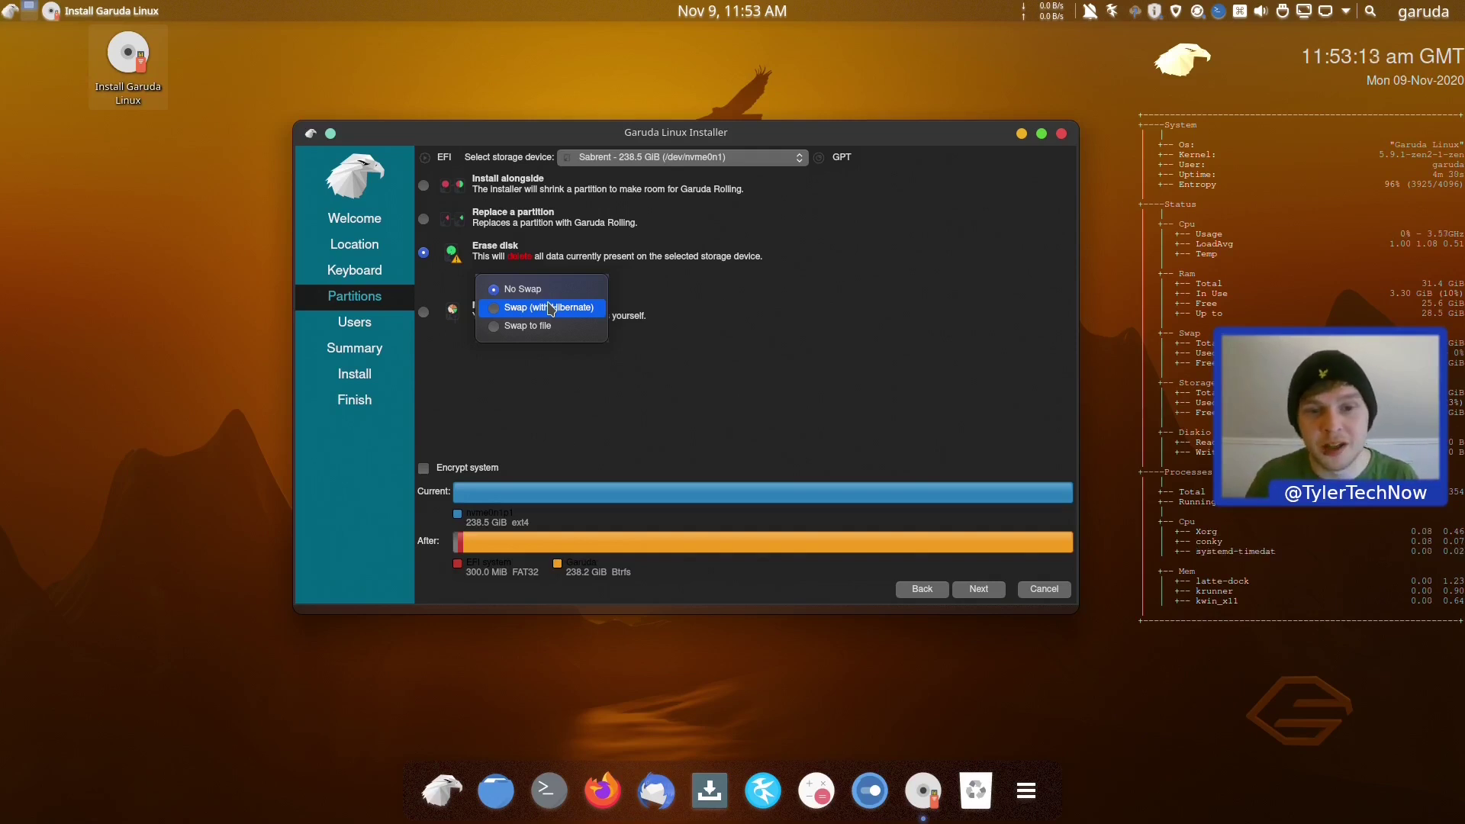
pyautogui.click(550, 307)
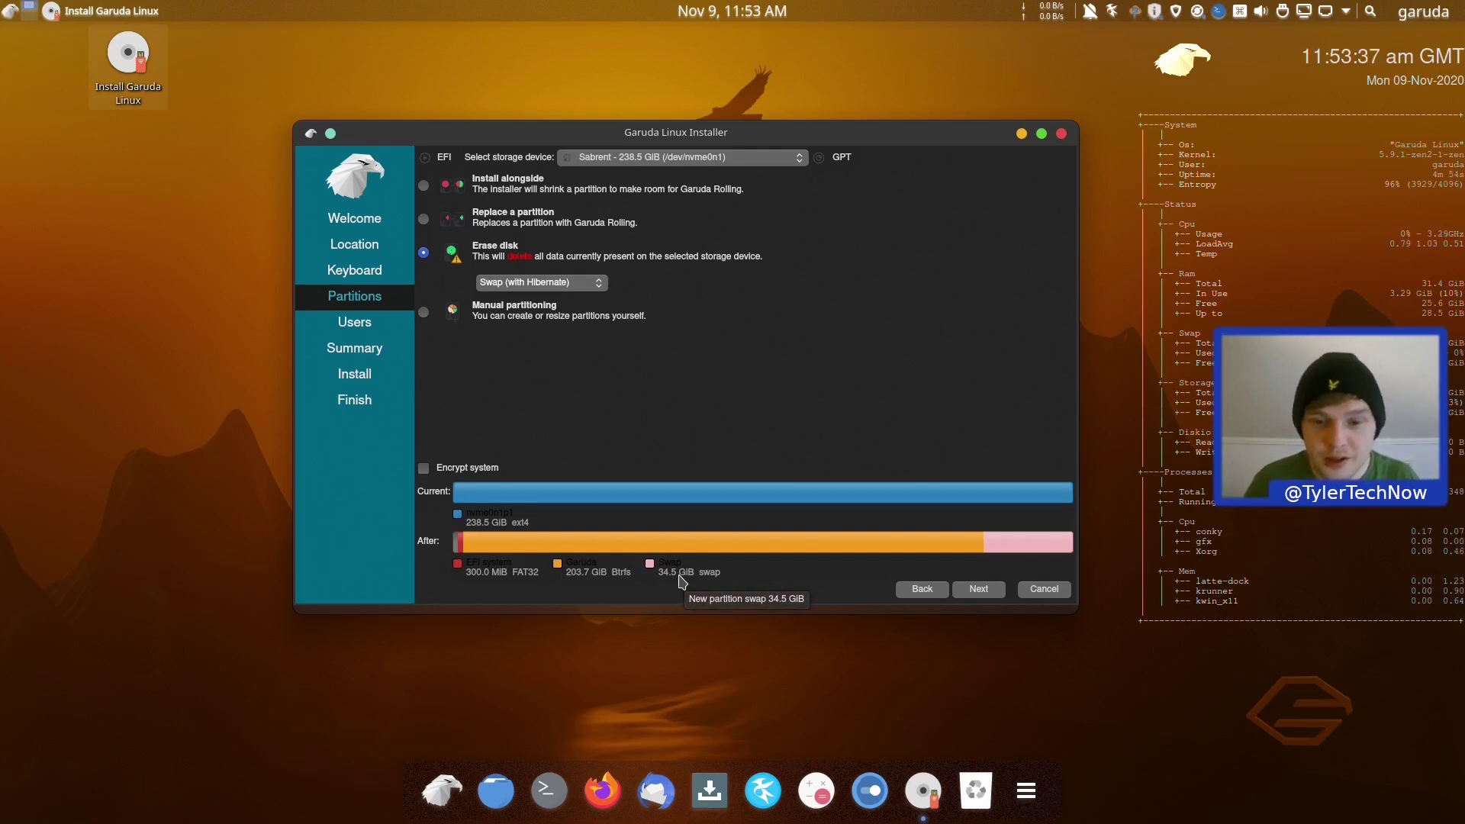
pyautogui.click(977, 589)
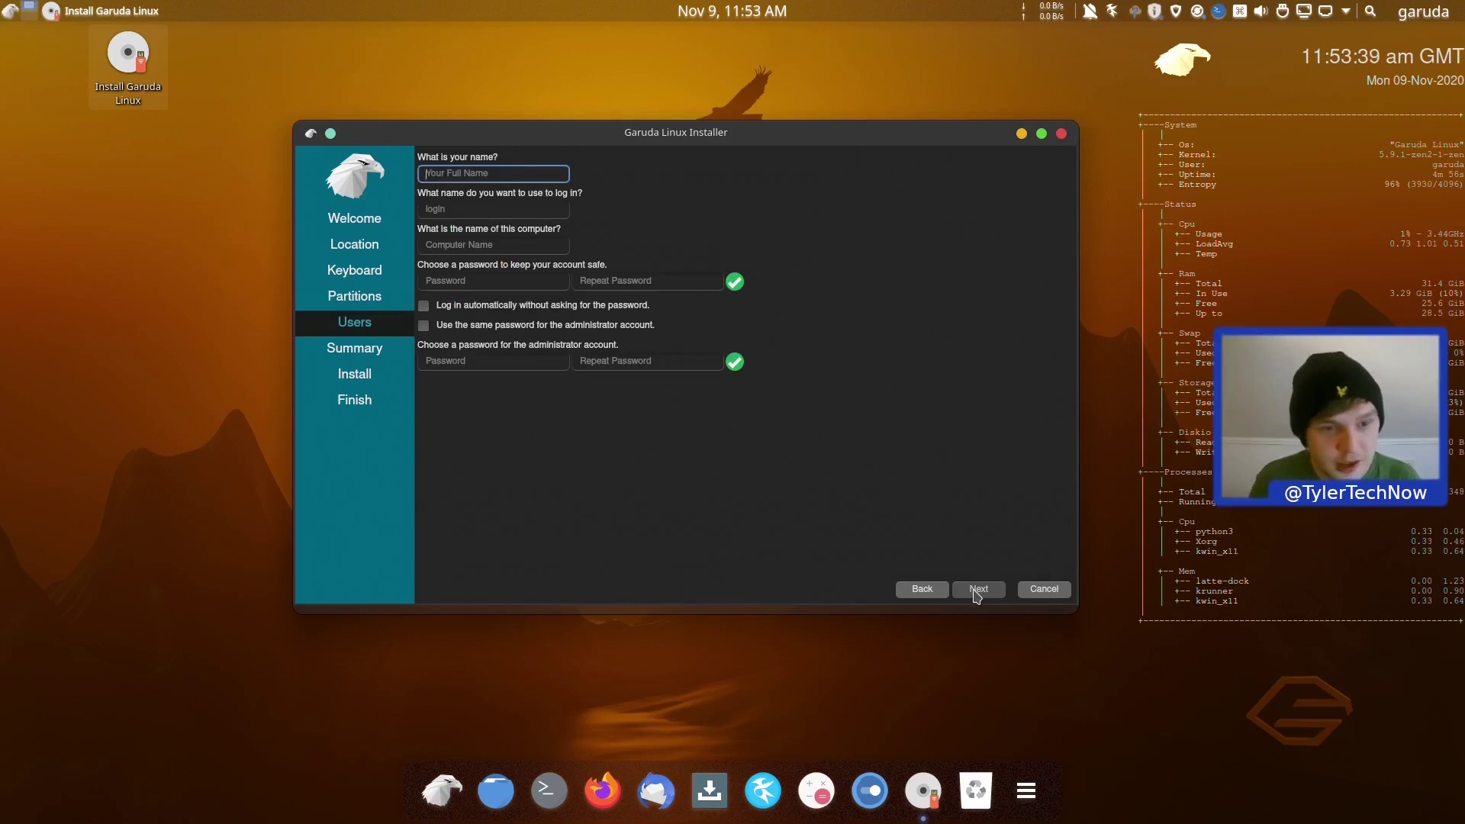
# Step: Enter the user's name, computer name eagleboll, and the account password twice
pyautogui.press('Tab')
pyautogui.press('Tab')
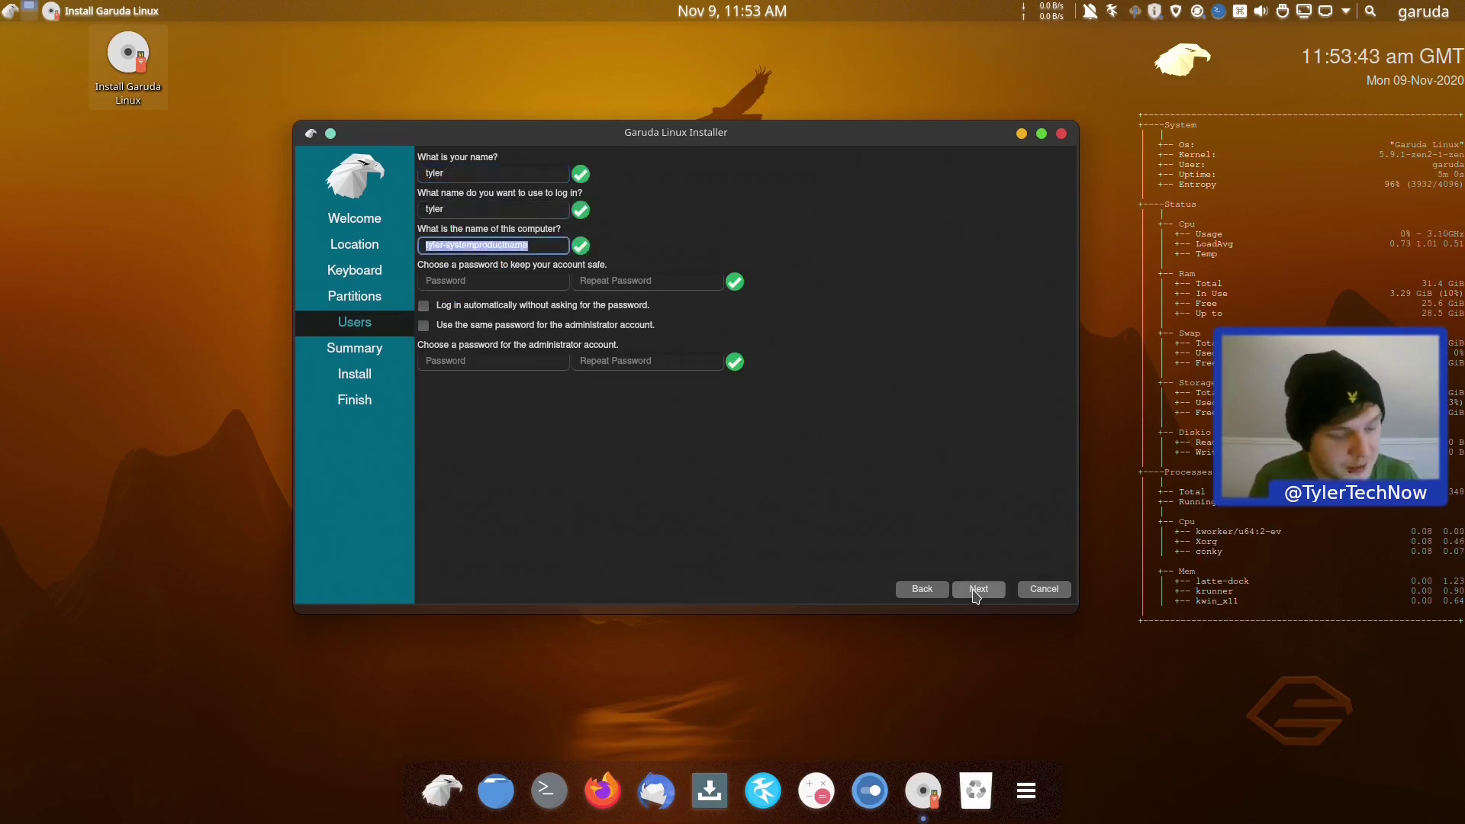
pyautogui.press('Tab')
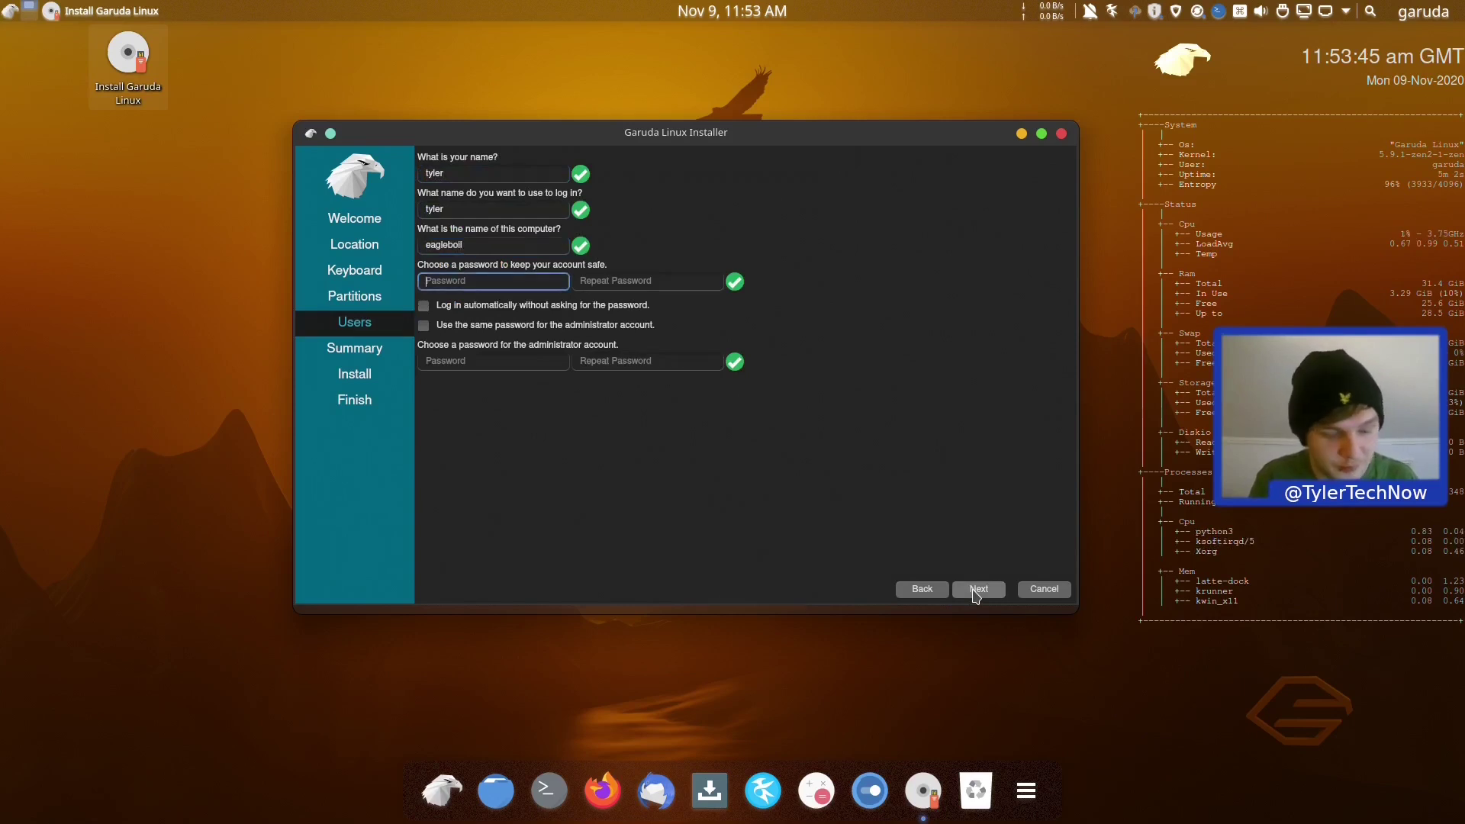
pyautogui.press('Tab')
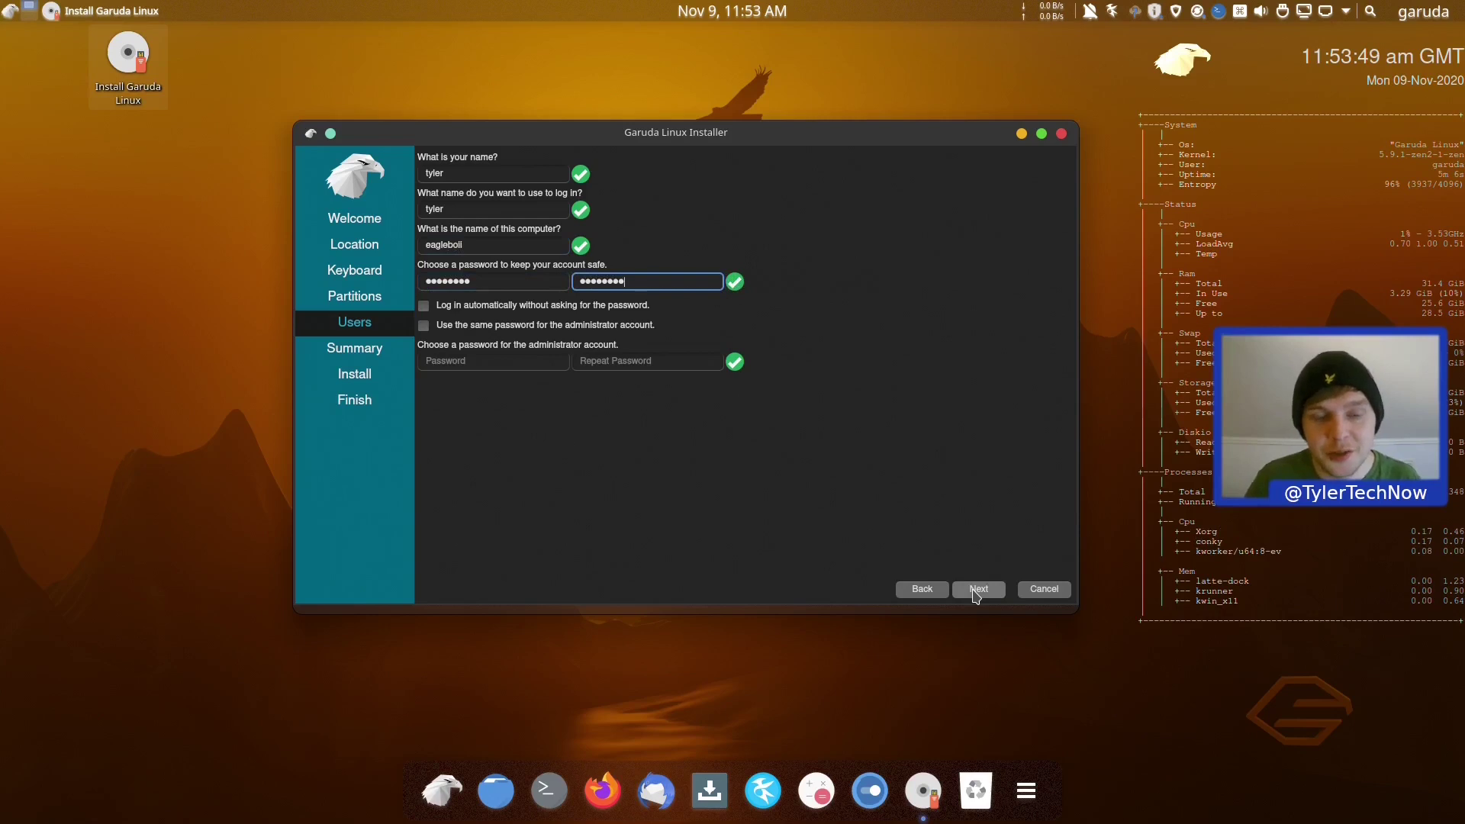
# Step: Enable automatic login and the same password for the administrator, then show the Summary
pyautogui.click(572, 307)
pyautogui.click(592, 326)
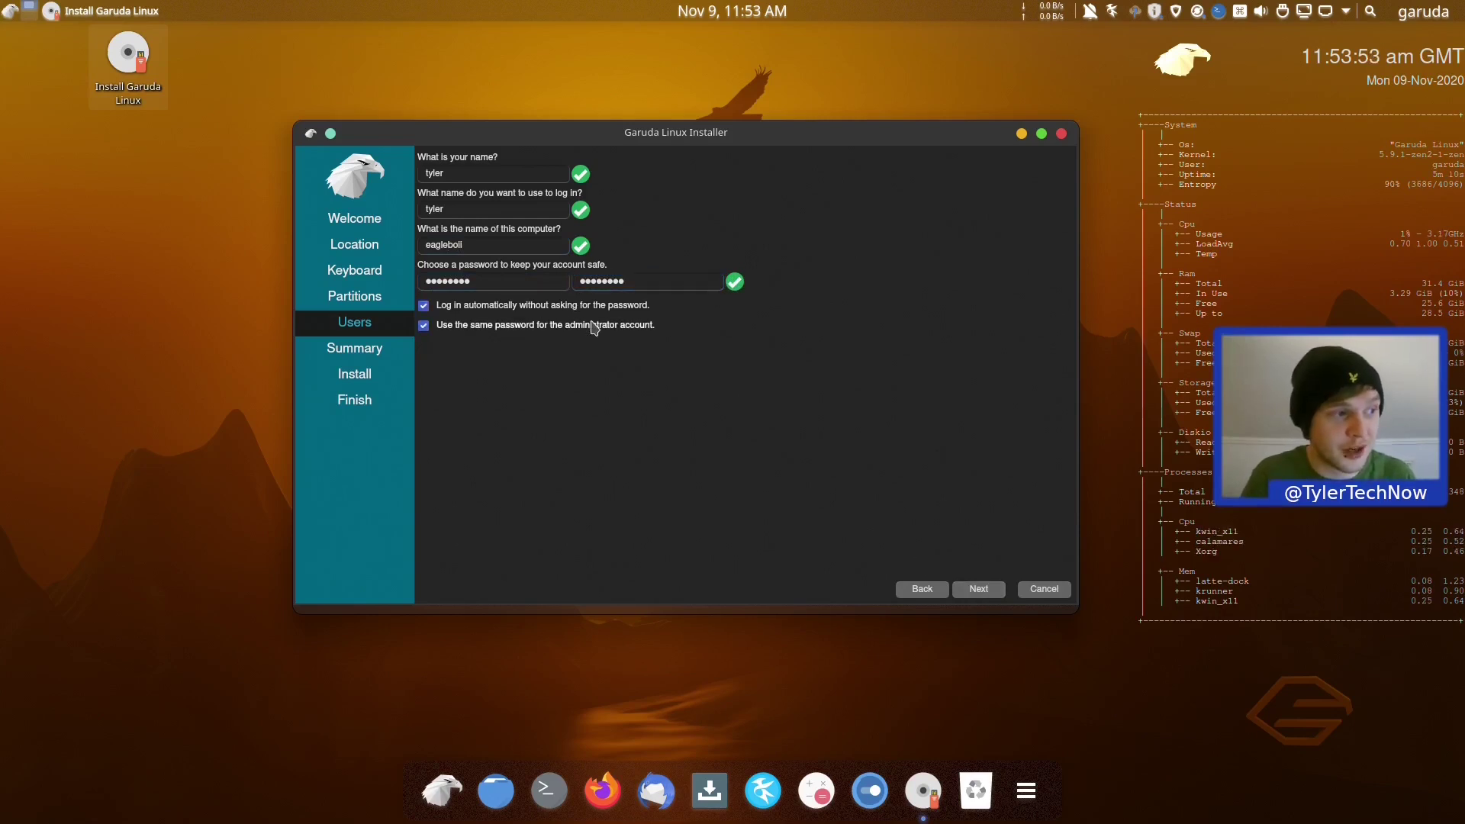
pyautogui.click(978, 589)
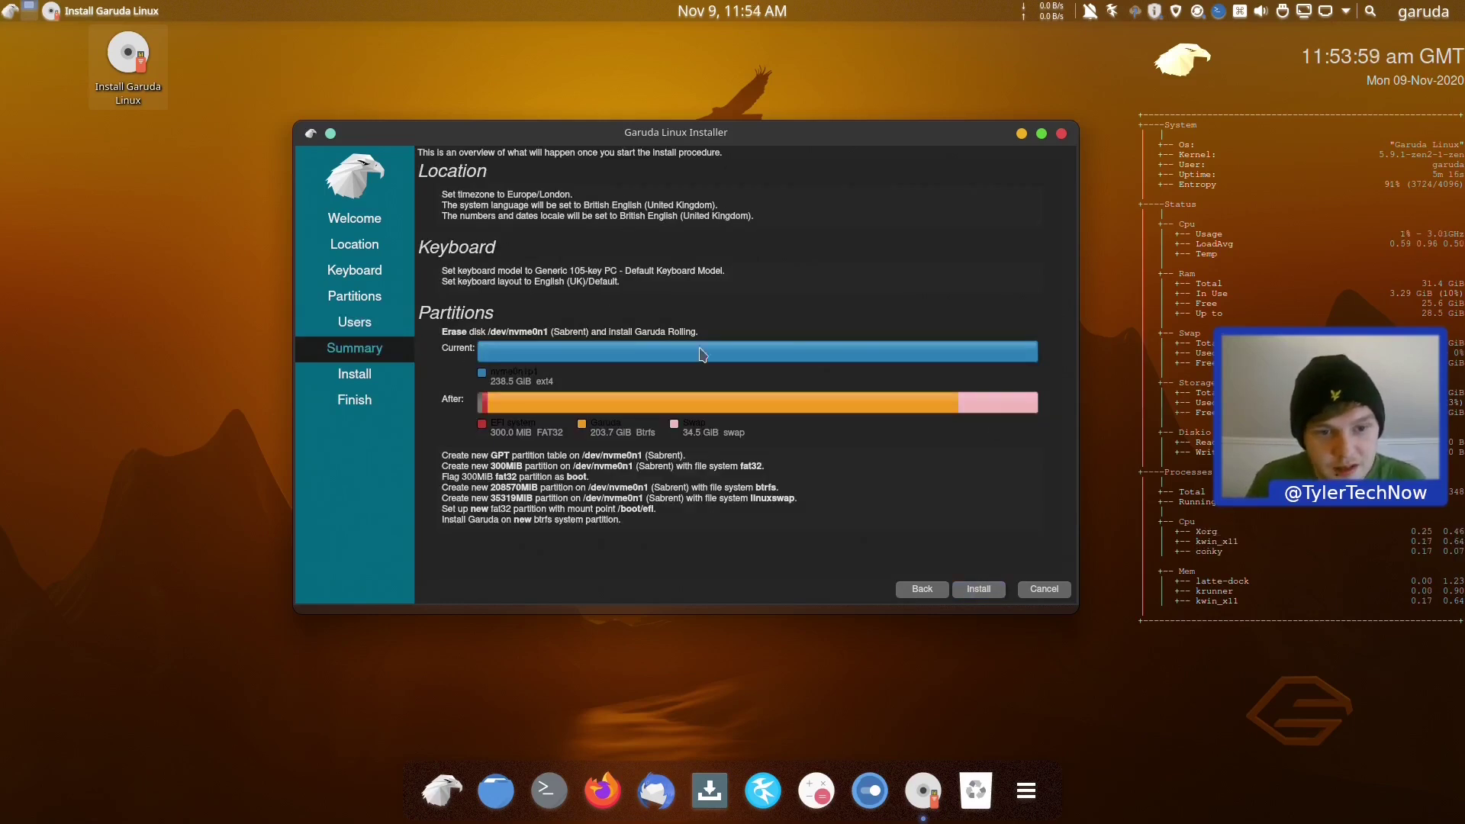
# Step: Confirm Install now to write Garuda Linux to the disk and run the installation
pyautogui.click(970, 591)
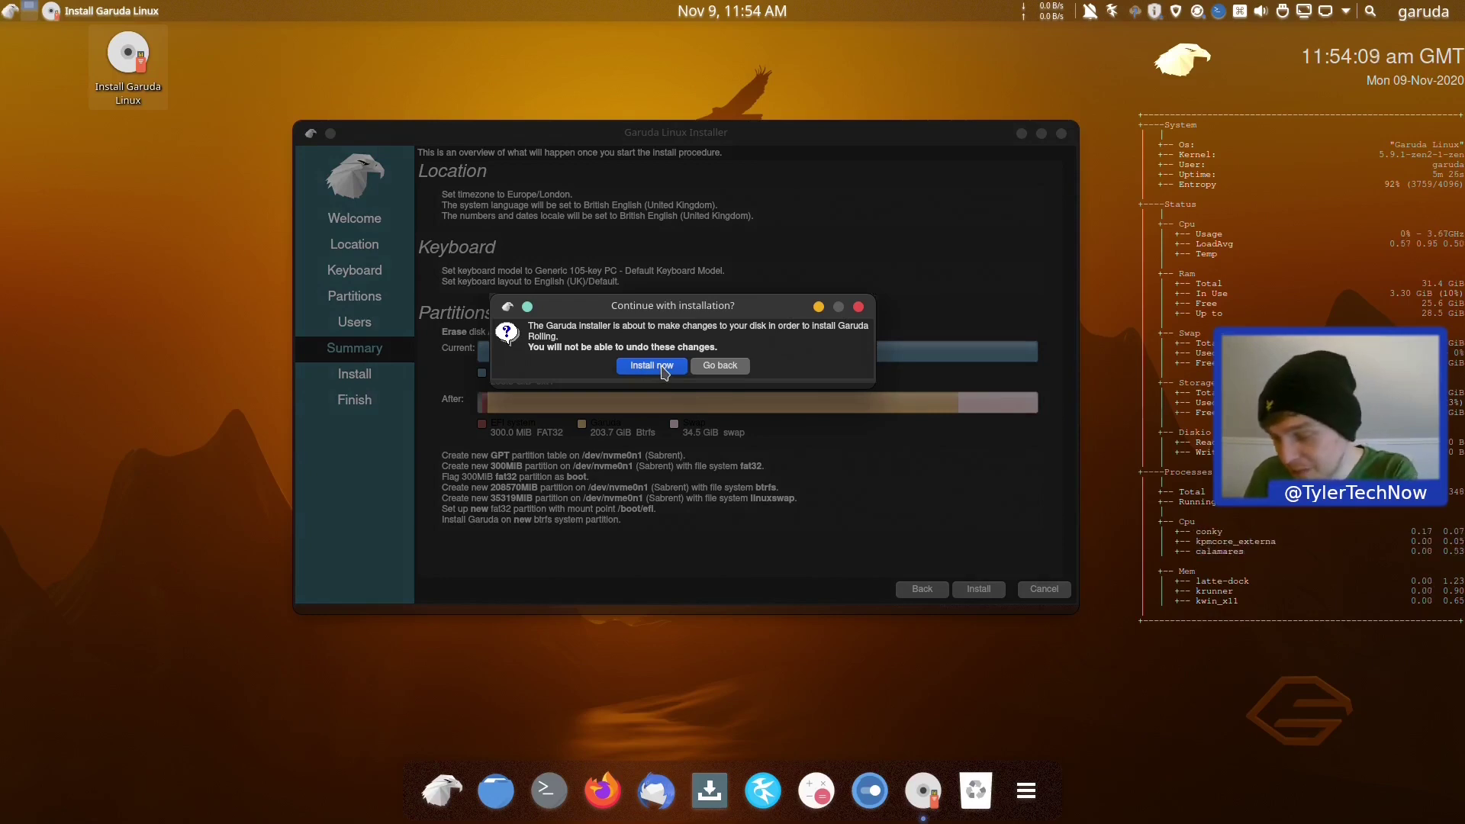
pyautogui.click(653, 366)
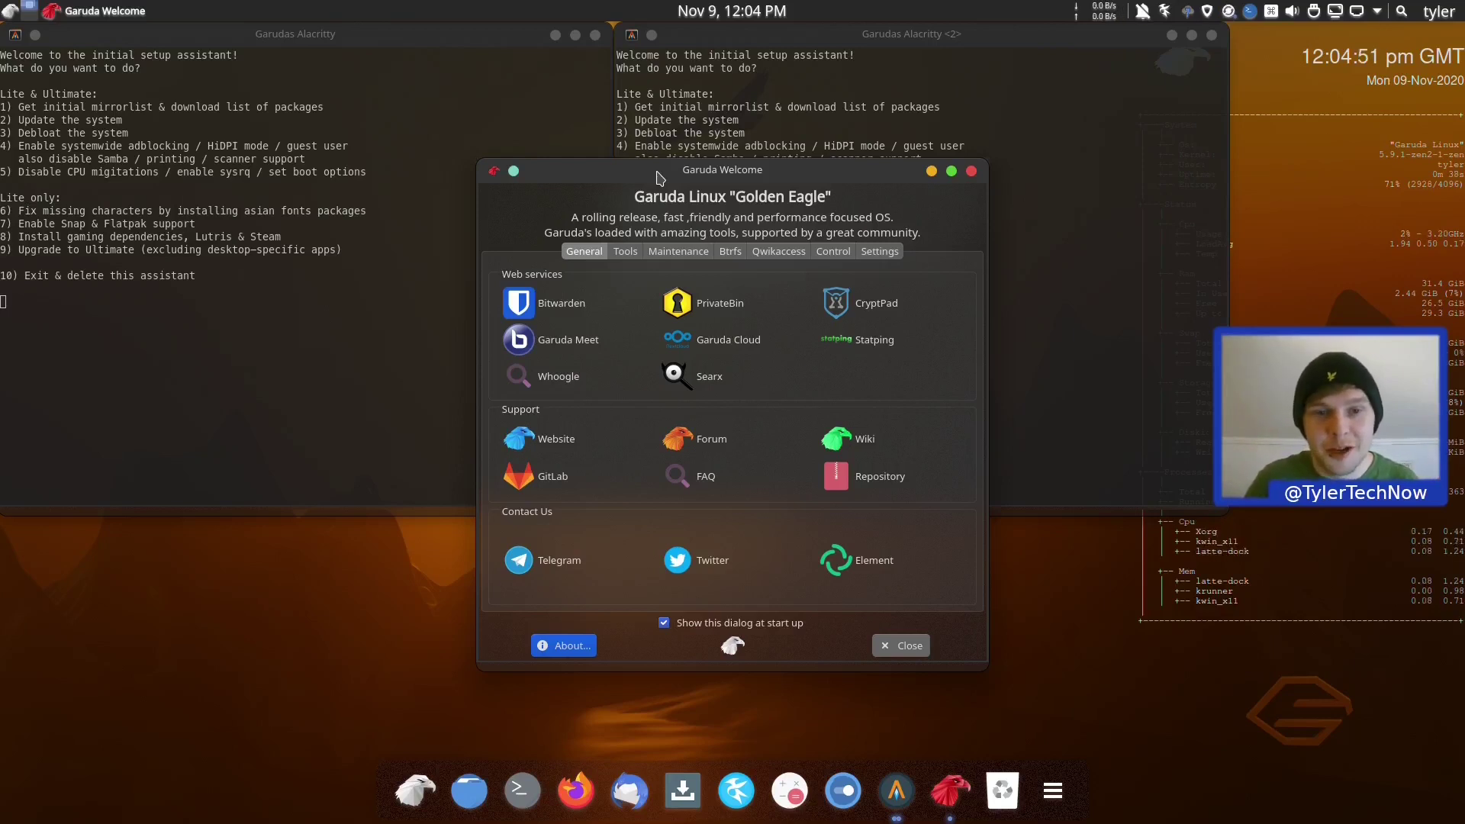
# Step: Minimize Garuda Welcome and close the duplicate Alacritty <2> setup-assistant terminal
pyautogui.click(932, 172)
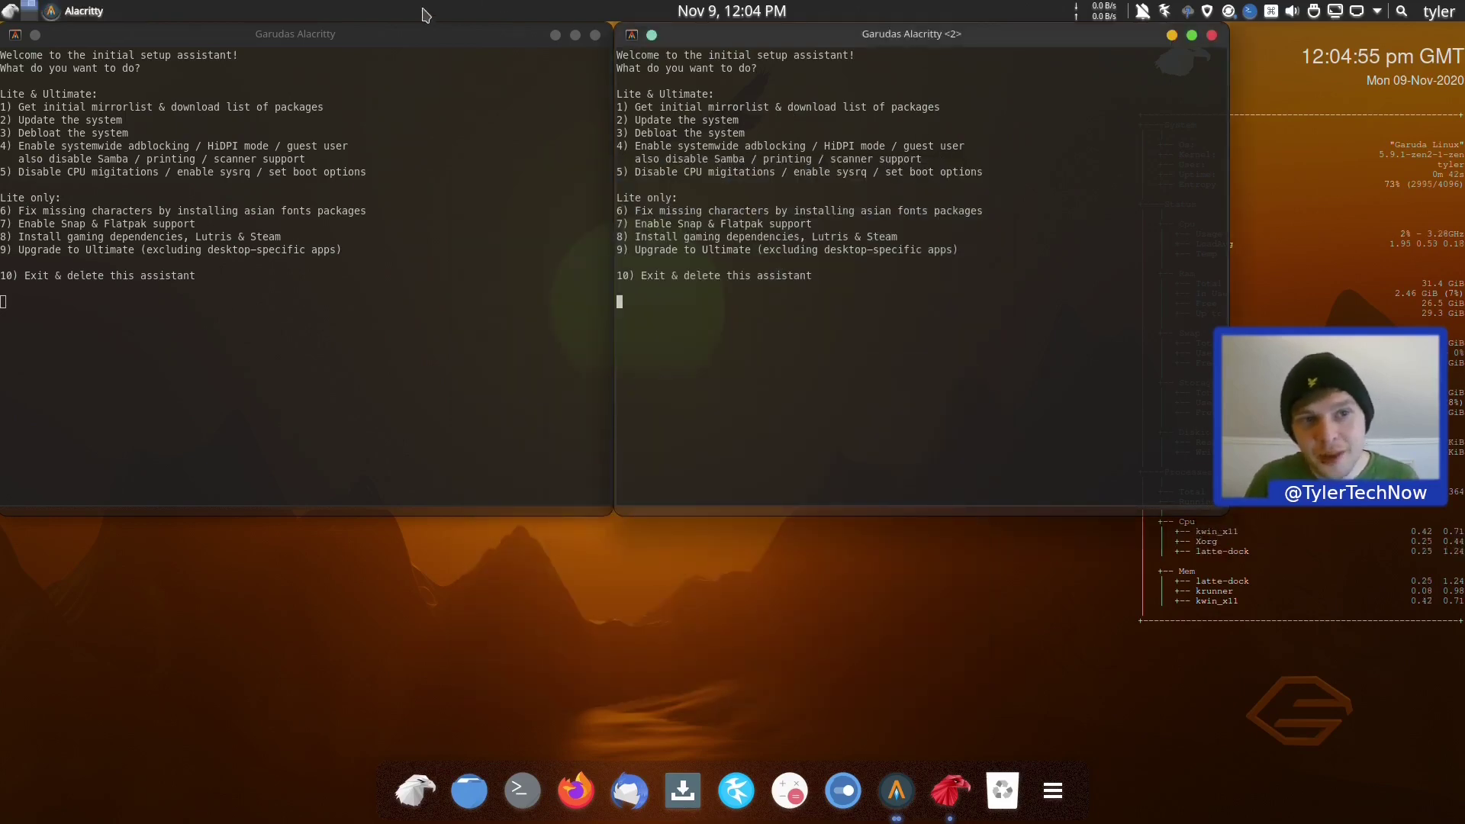
pyautogui.moveTo(259, 33); pyautogui.dragTo(942, 128)
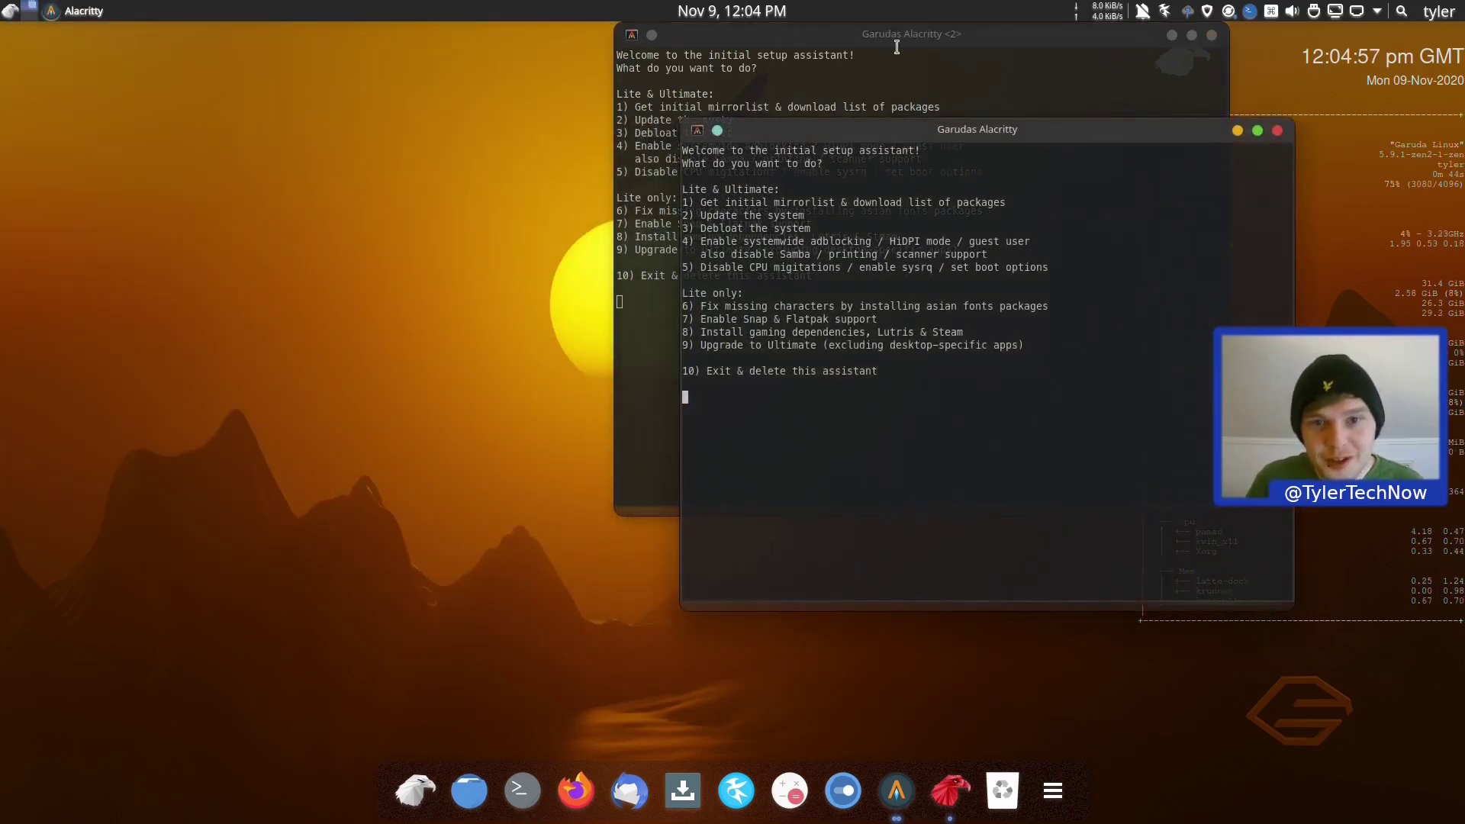
pyautogui.moveTo(888, 34); pyautogui.dragTo(355, 89)
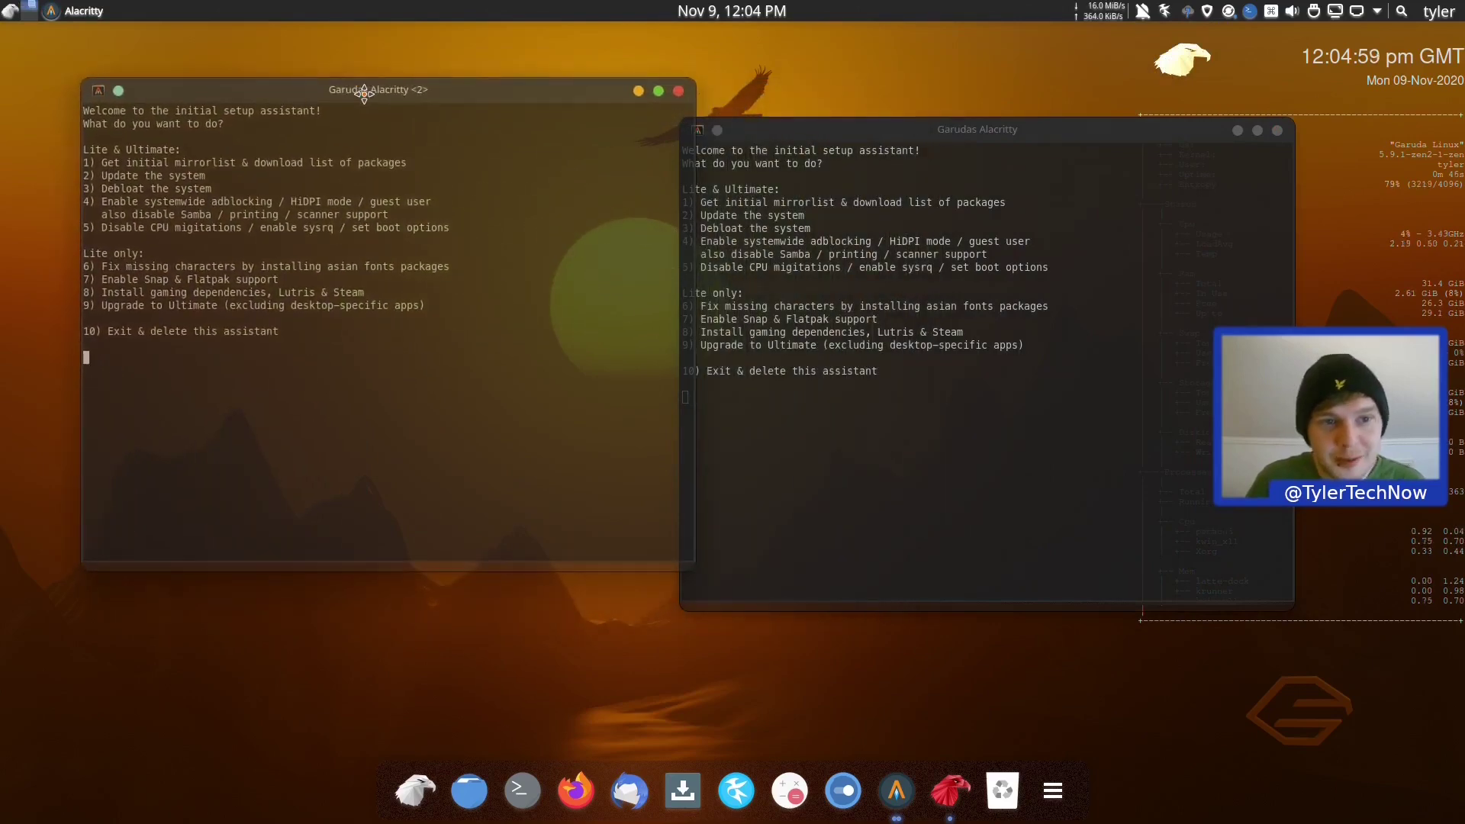
pyautogui.click(678, 90)
pyautogui.moveTo(888, 129); pyautogui.dragTo(595, 116)
# Step: Move the Wine dialogs to the top right and install Wine Mono
pyautogui.moveTo(726, 365); pyautogui.dragTo(1288, 54)
pyautogui.moveTo(741, 379); pyautogui.dragTo(1322, 209)
pyautogui.click(1387, 170)
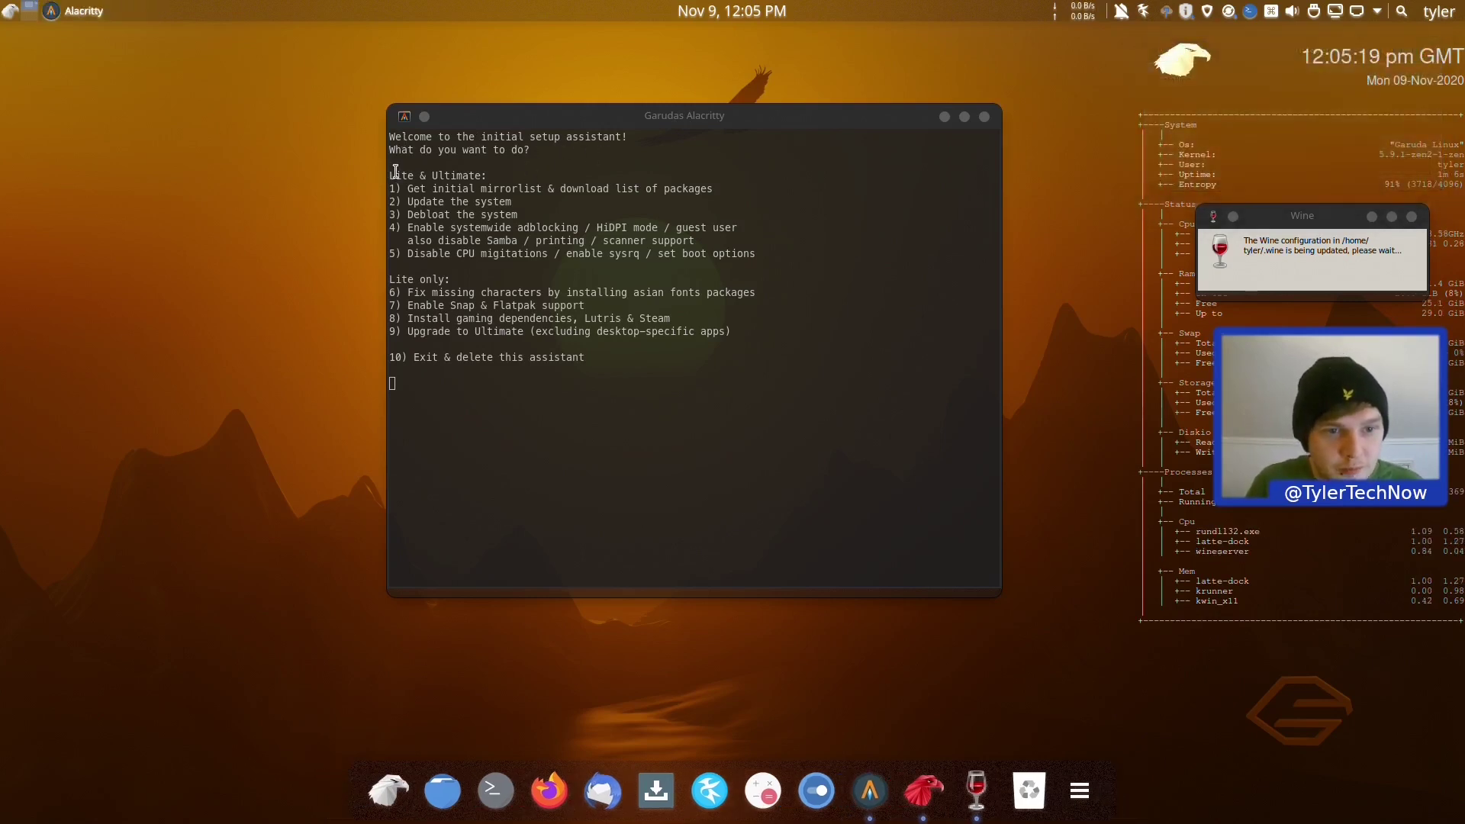
# Step: Highlight each assistant menu option, from initial mirrorlist to Upgrade to Ultimate, while reviewing them
pyautogui.moveTo(391, 173); pyautogui.dragTo(494, 179)
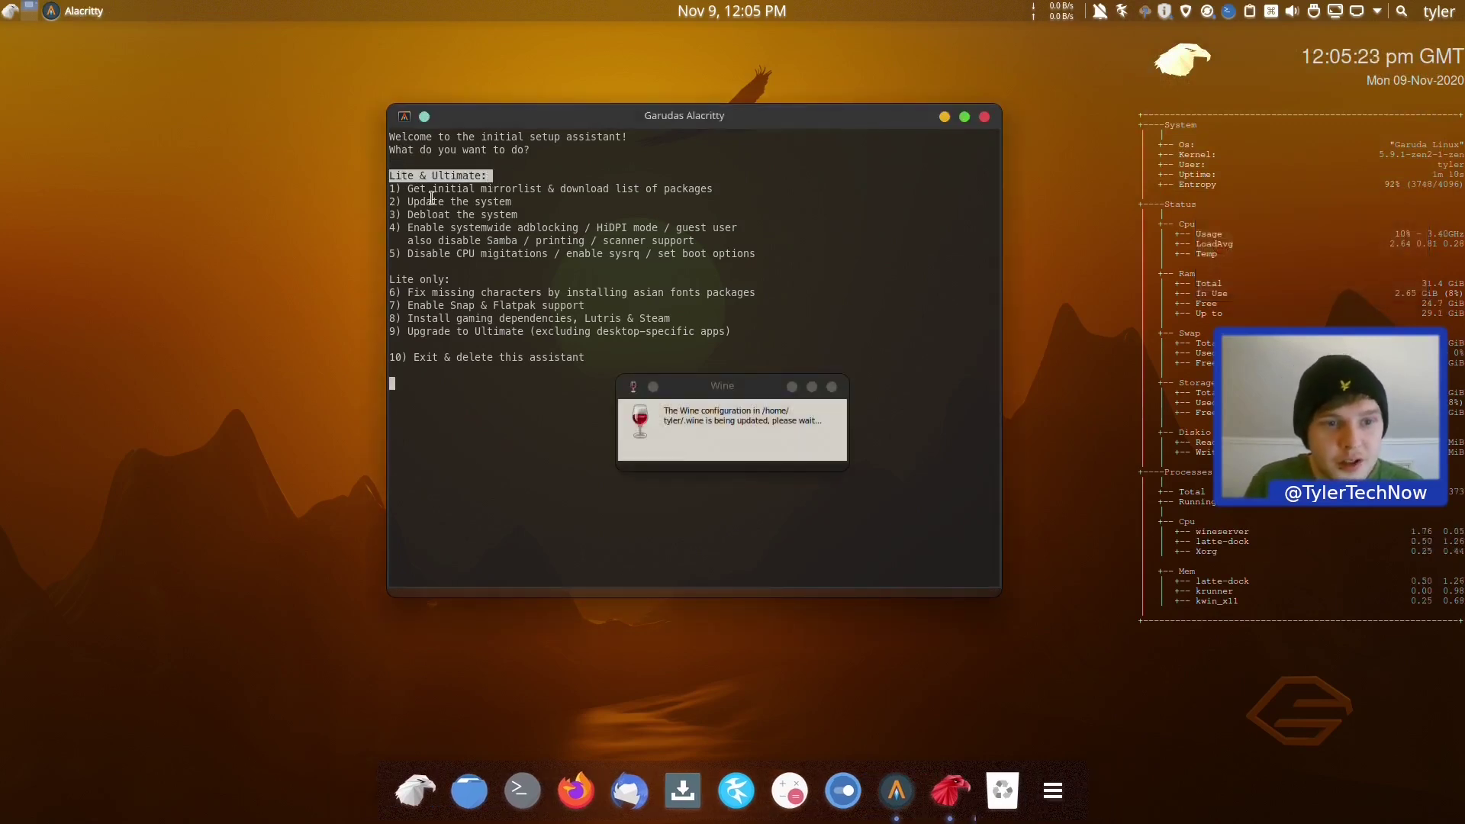
pyautogui.moveTo(413, 190); pyautogui.dragTo(723, 189)
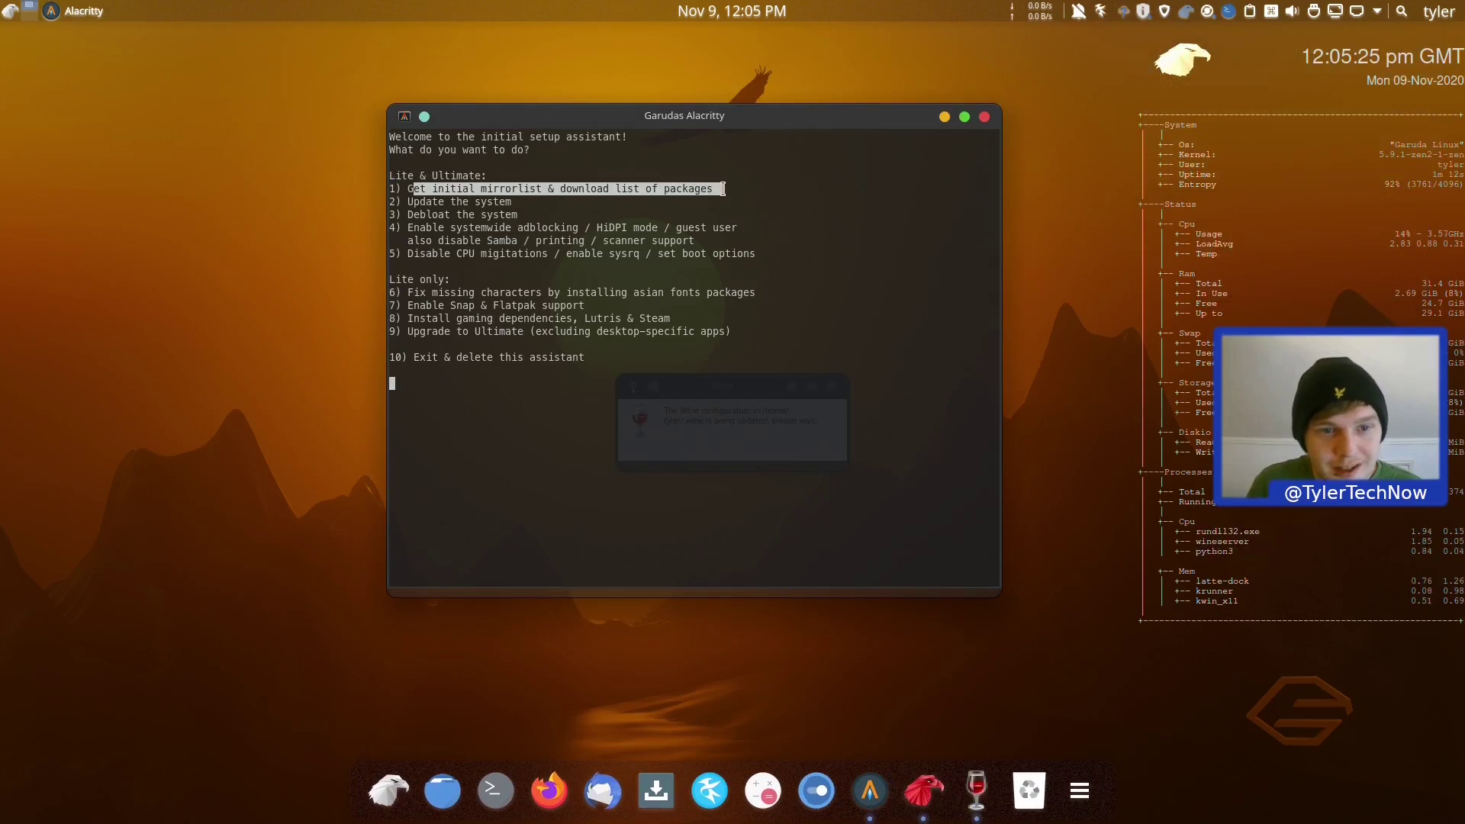
pyautogui.moveTo(407, 202); pyautogui.dragTo(527, 209)
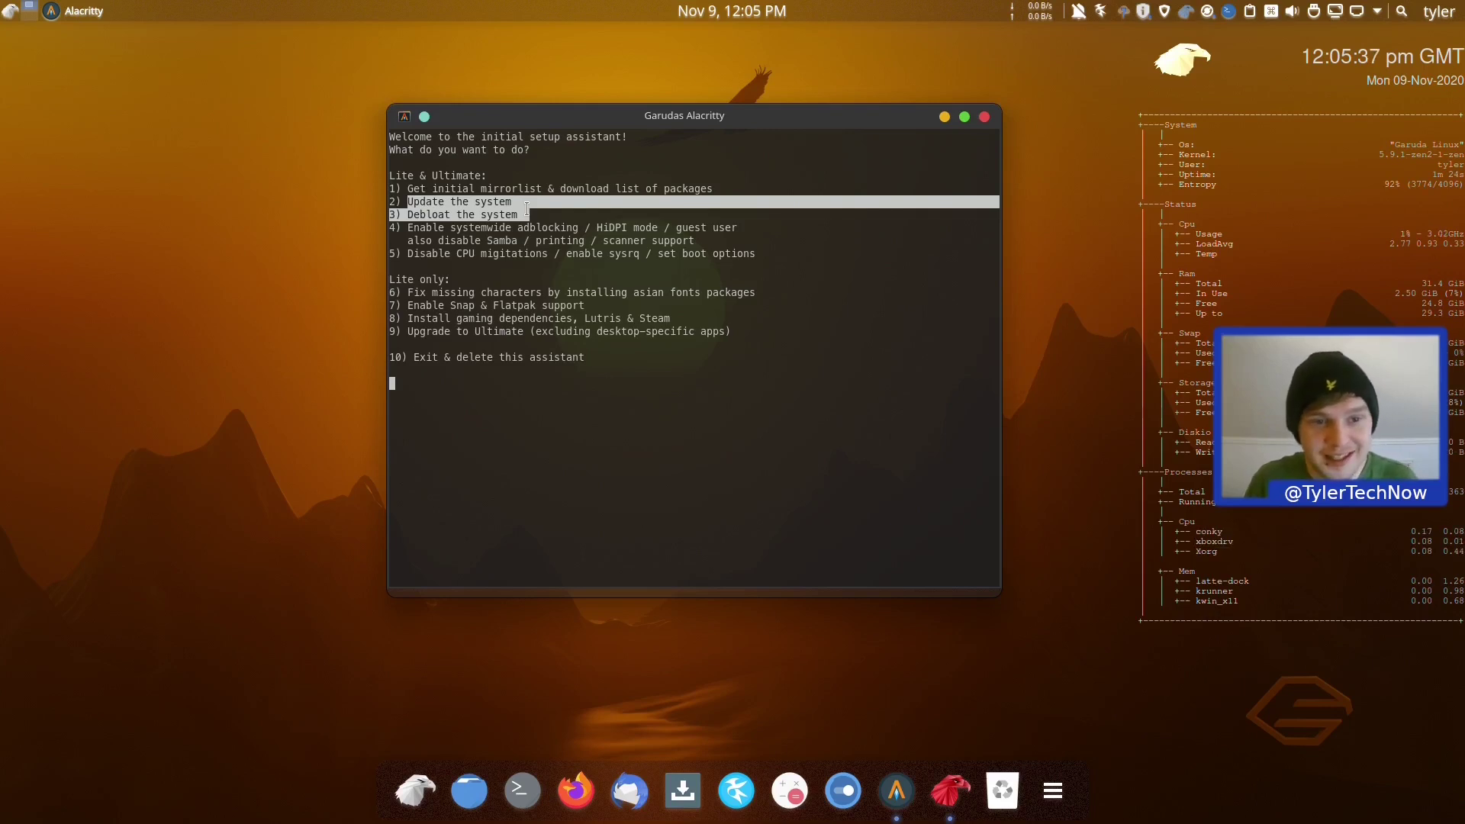
pyautogui.moveTo(534, 214); pyautogui.dragTo(386, 255)
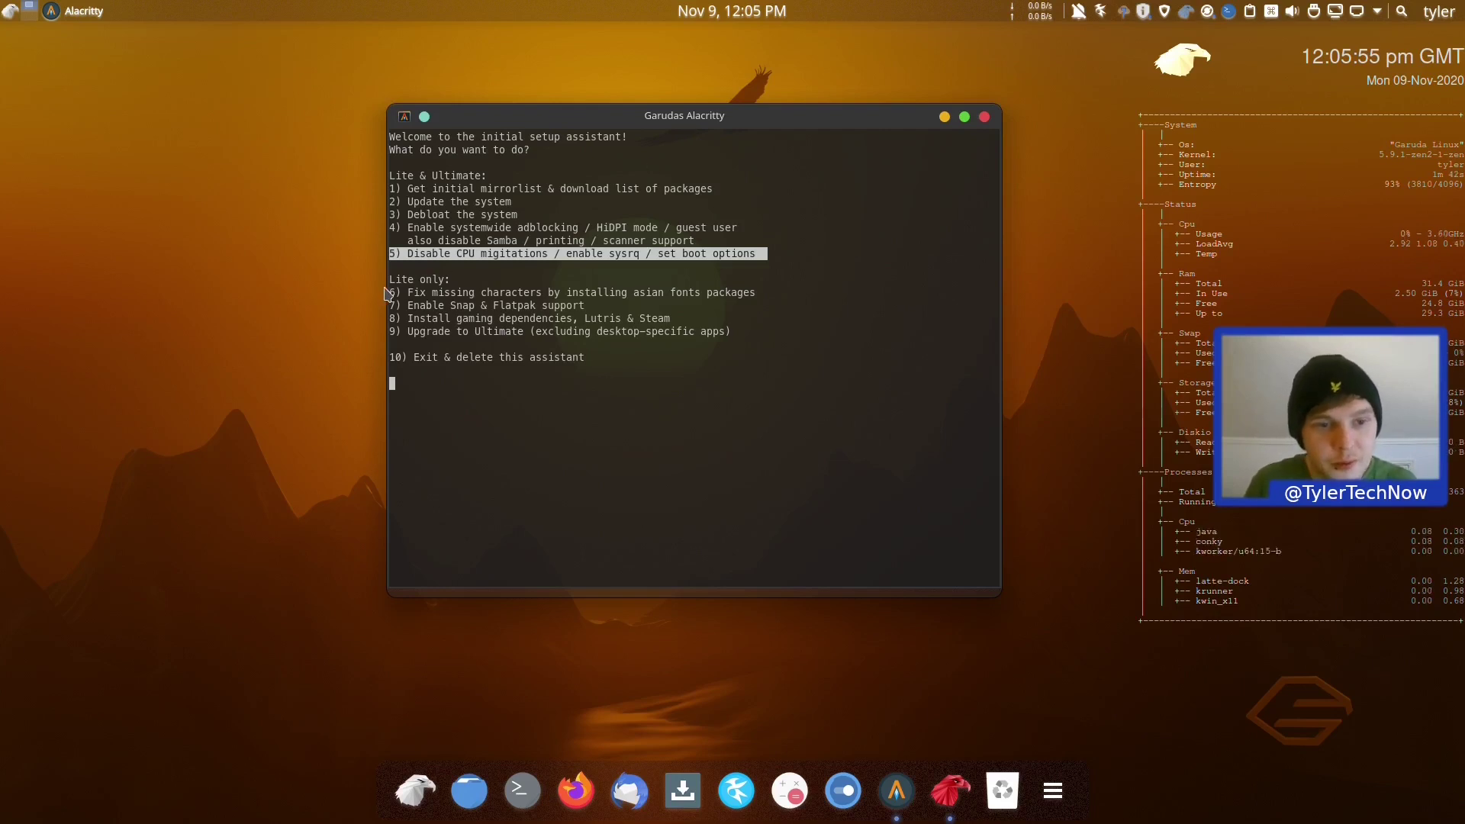
pyautogui.moveTo(408, 293); pyautogui.dragTo(758, 309)
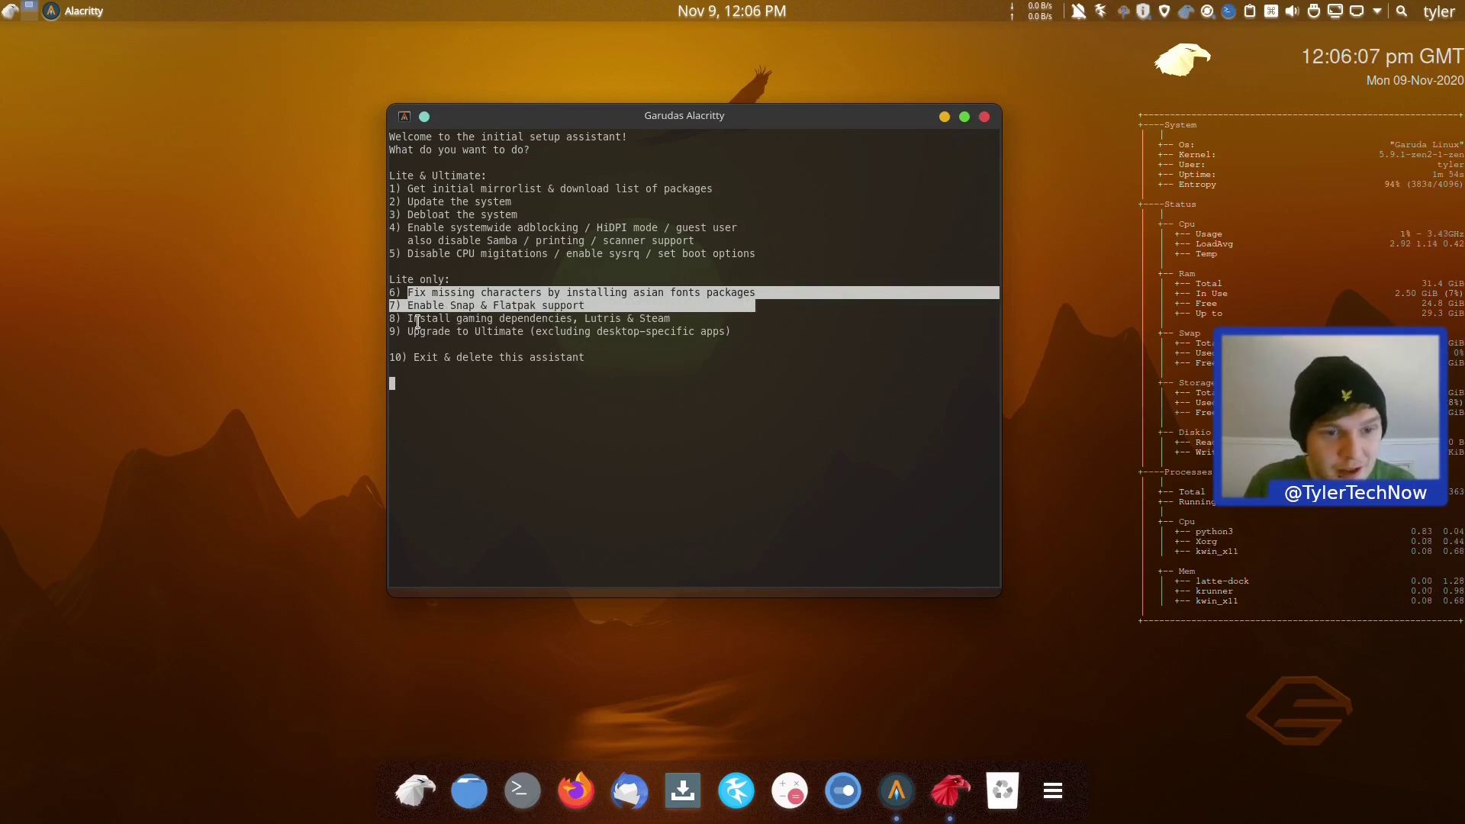
pyautogui.moveTo(408, 319); pyautogui.dragTo(689, 314)
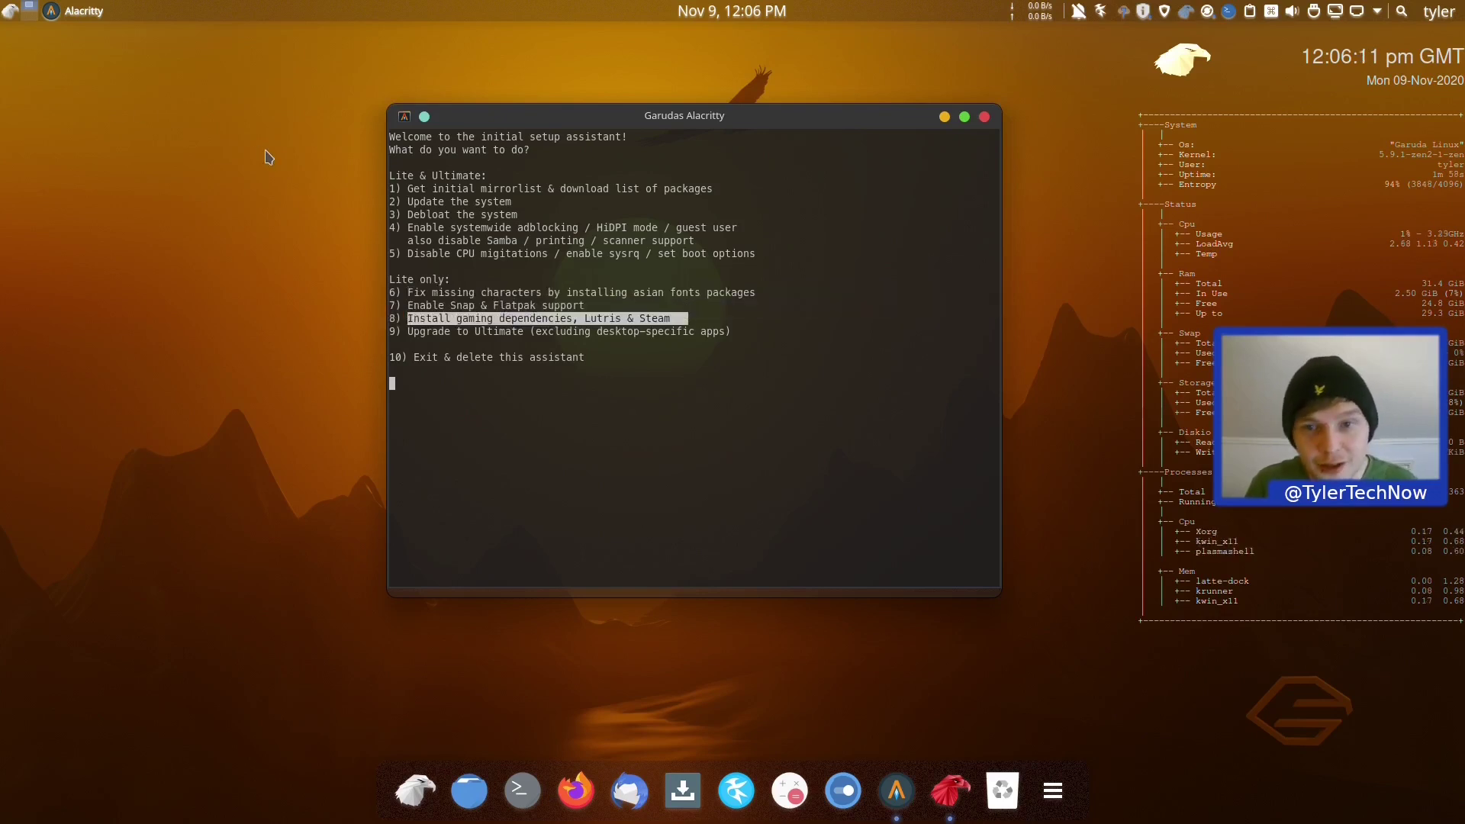
pyautogui.moveTo(410, 336); pyautogui.dragTo(709, 329)
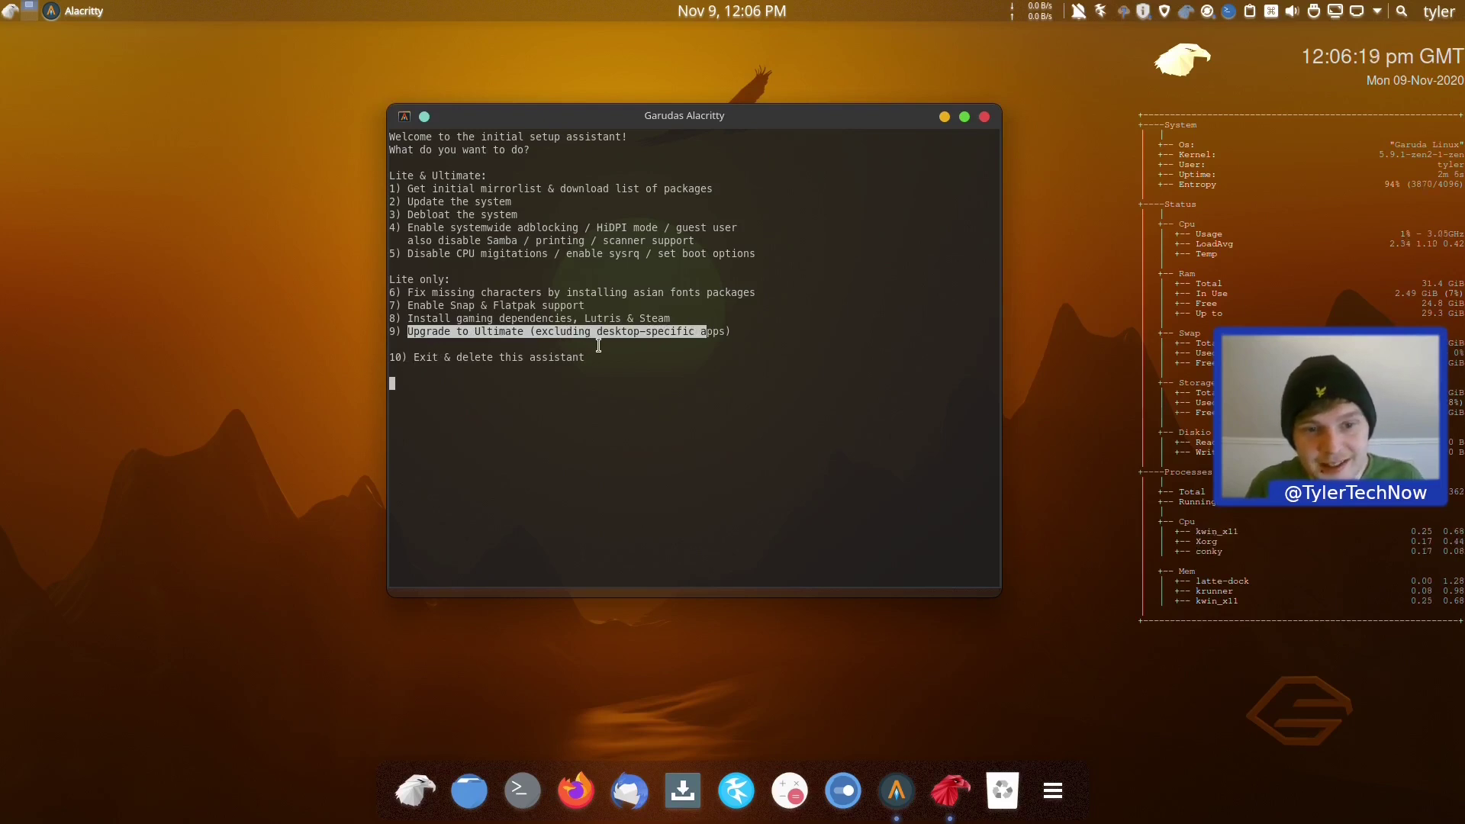
pyautogui.click(666, 309)
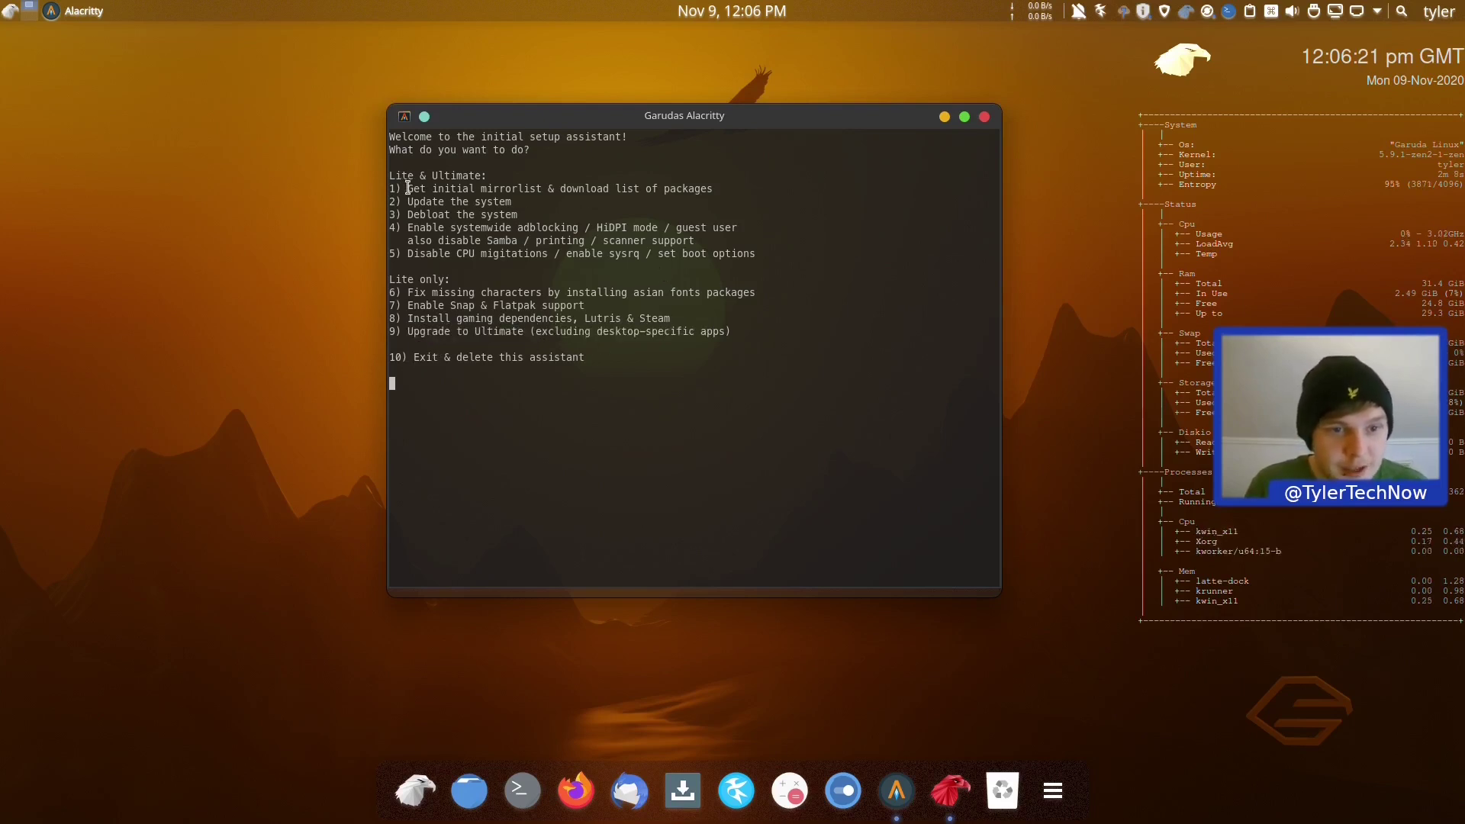
pyautogui.moveTo(414, 189); pyautogui.dragTo(693, 191)
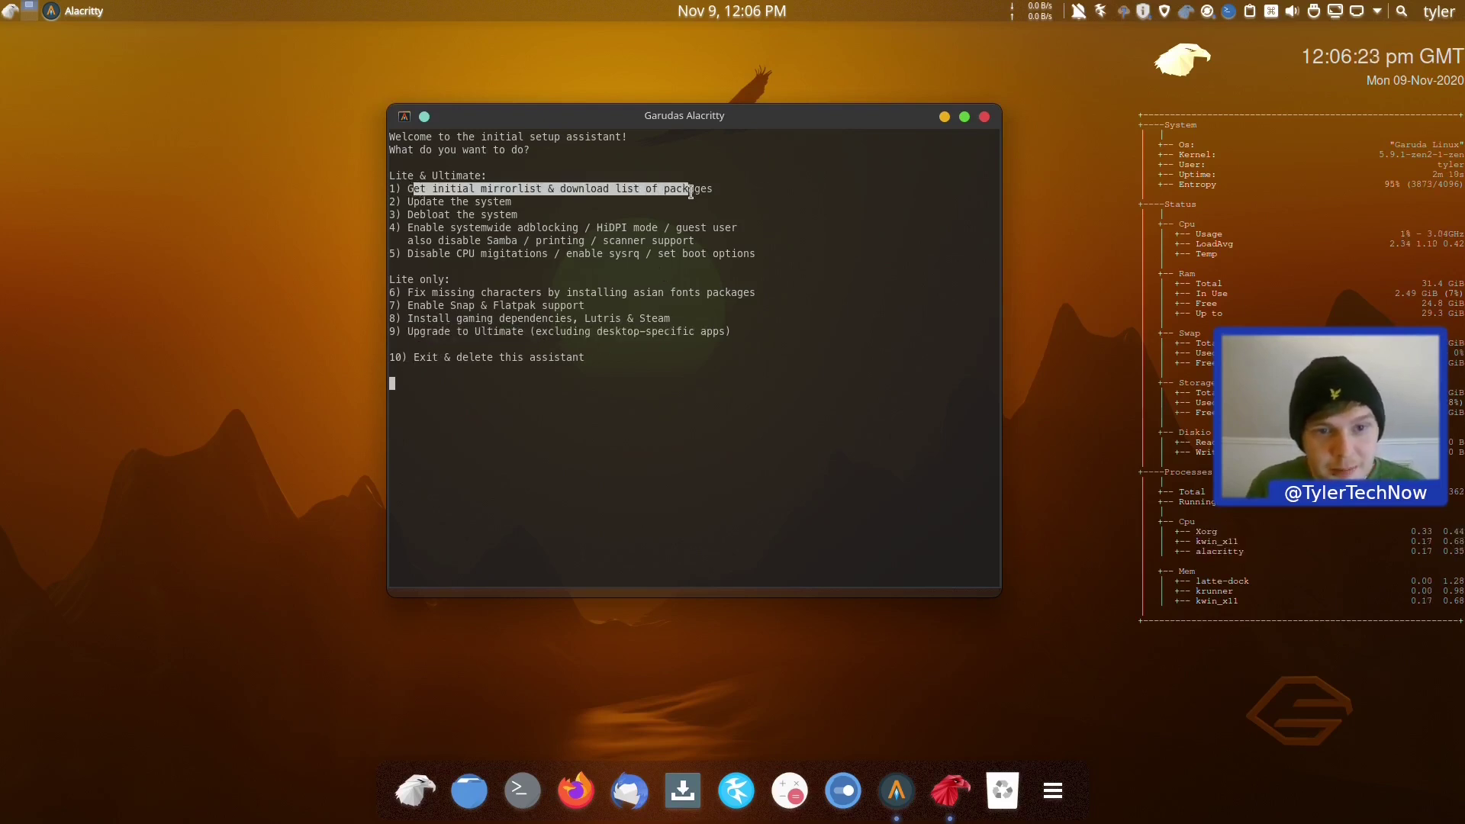
pyautogui.click(770, 194)
# Step: Run option 1, rank United Kingdom HTTPS mirrors, and save them to /etc/pacman.d/mirrorlist
pyautogui.write('1')
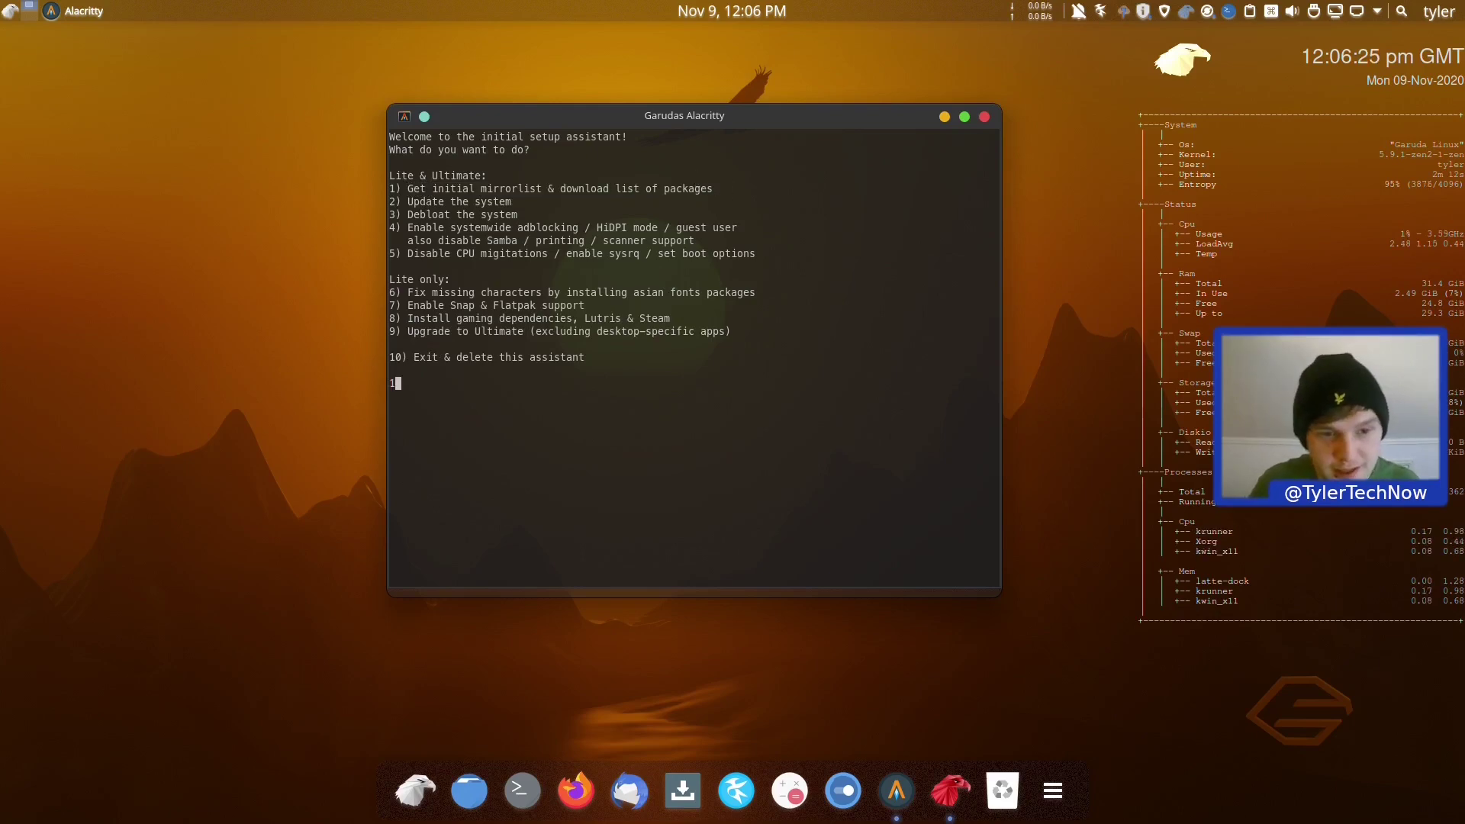
pyautogui.press('Return')
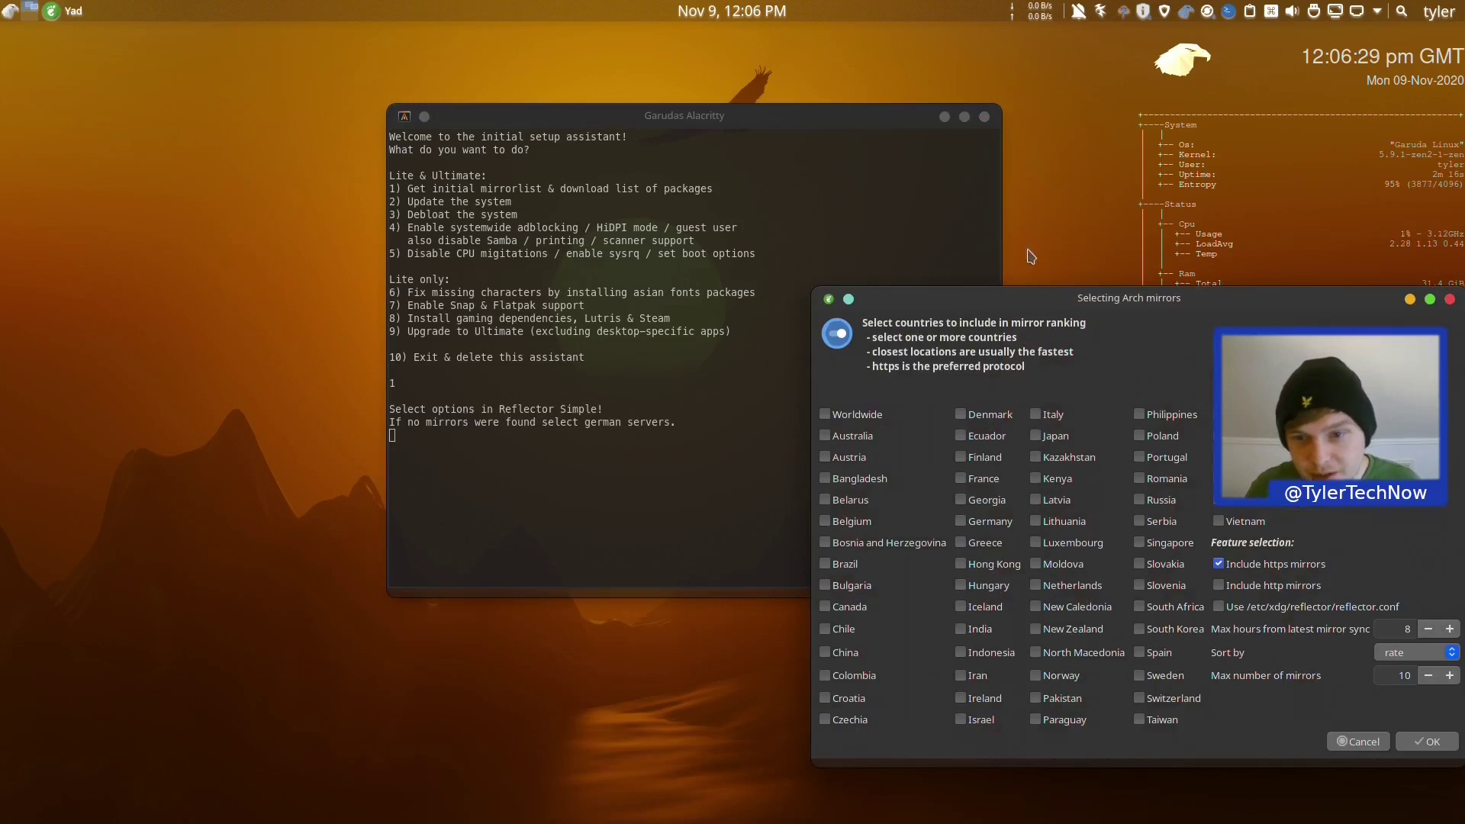
pyautogui.moveTo(1167, 300); pyautogui.dragTo(672, 117)
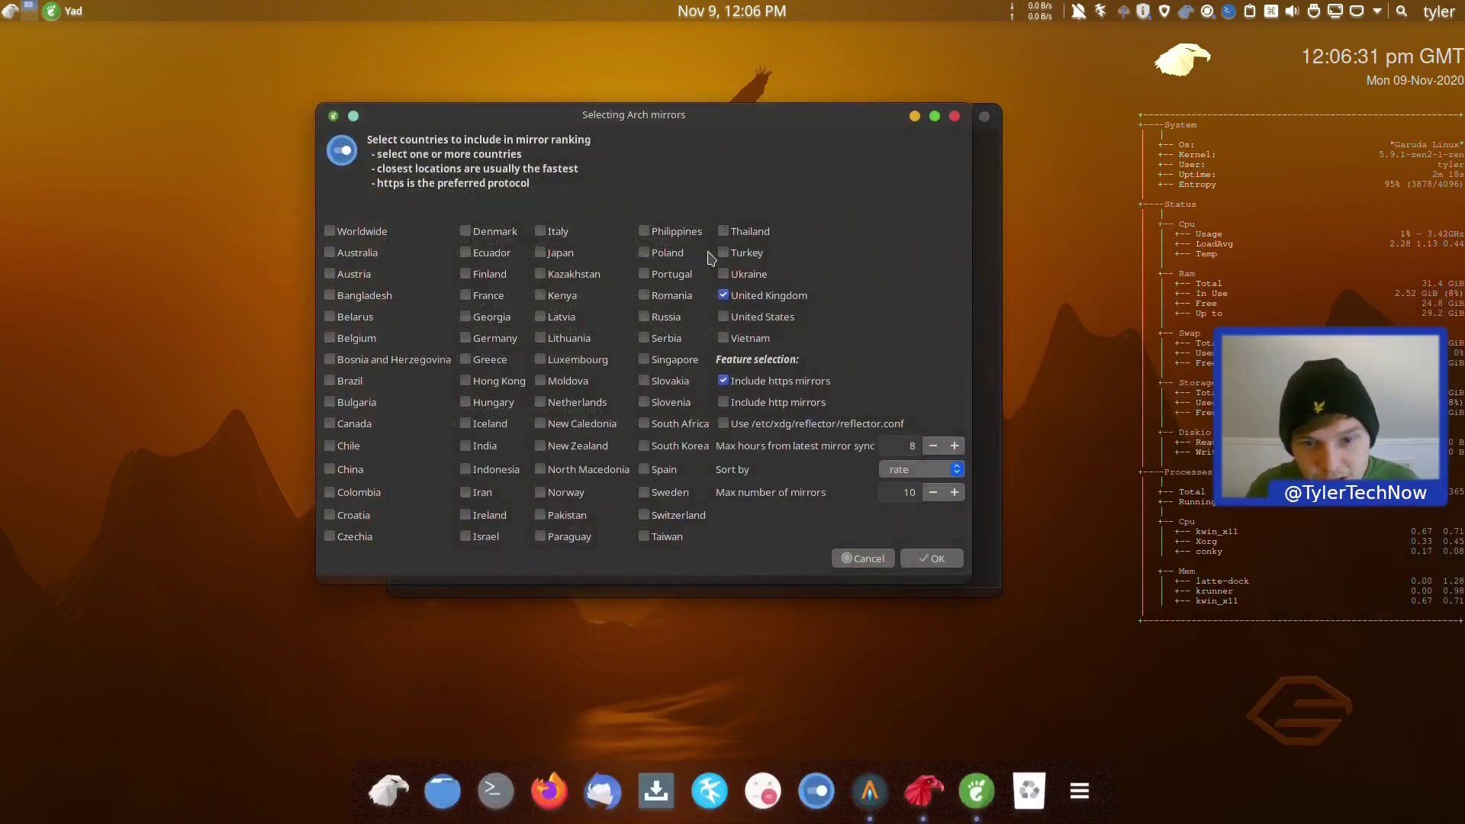
pyautogui.click(750, 297)
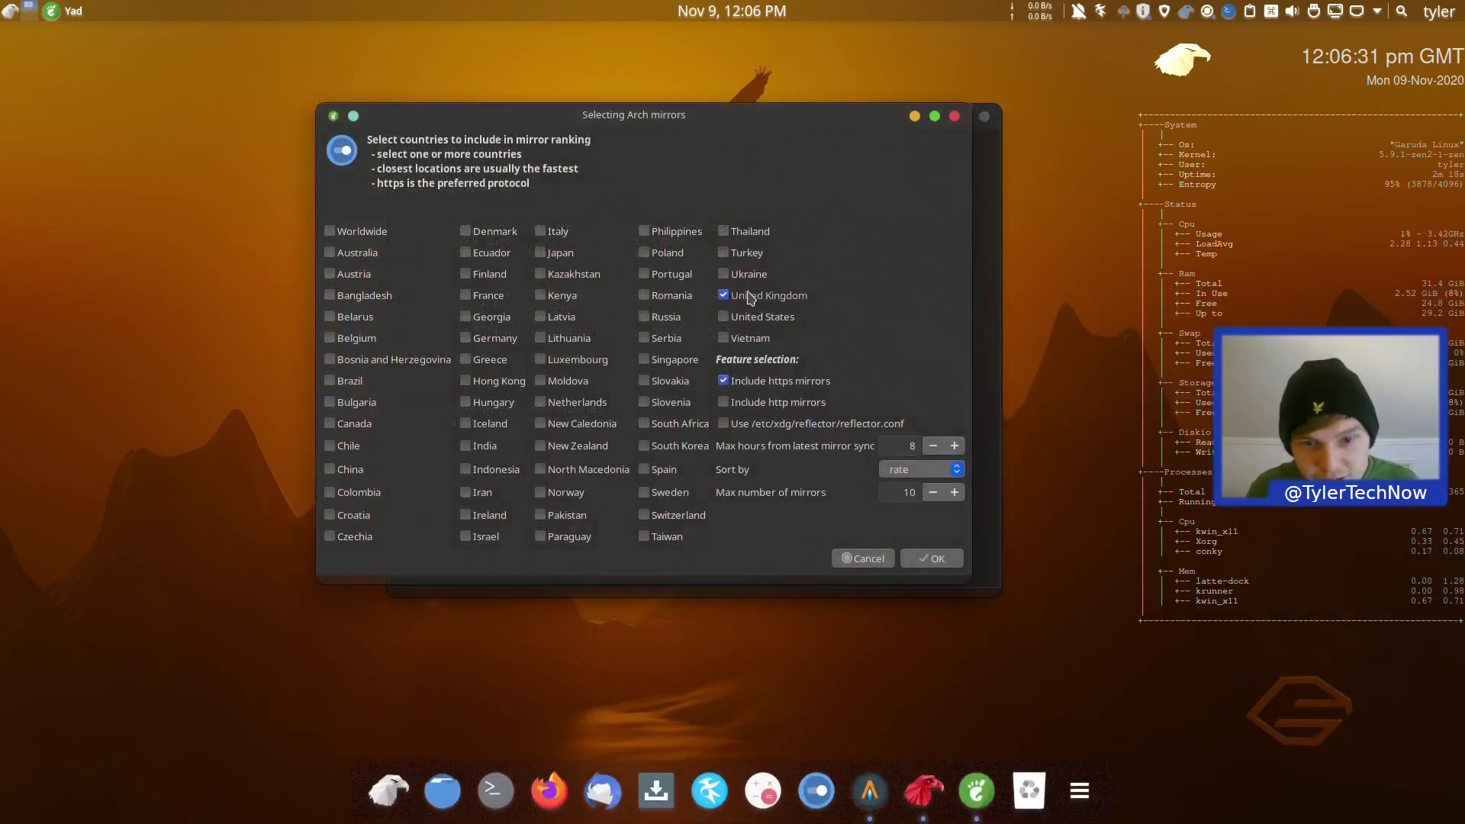
pyautogui.click(932, 560)
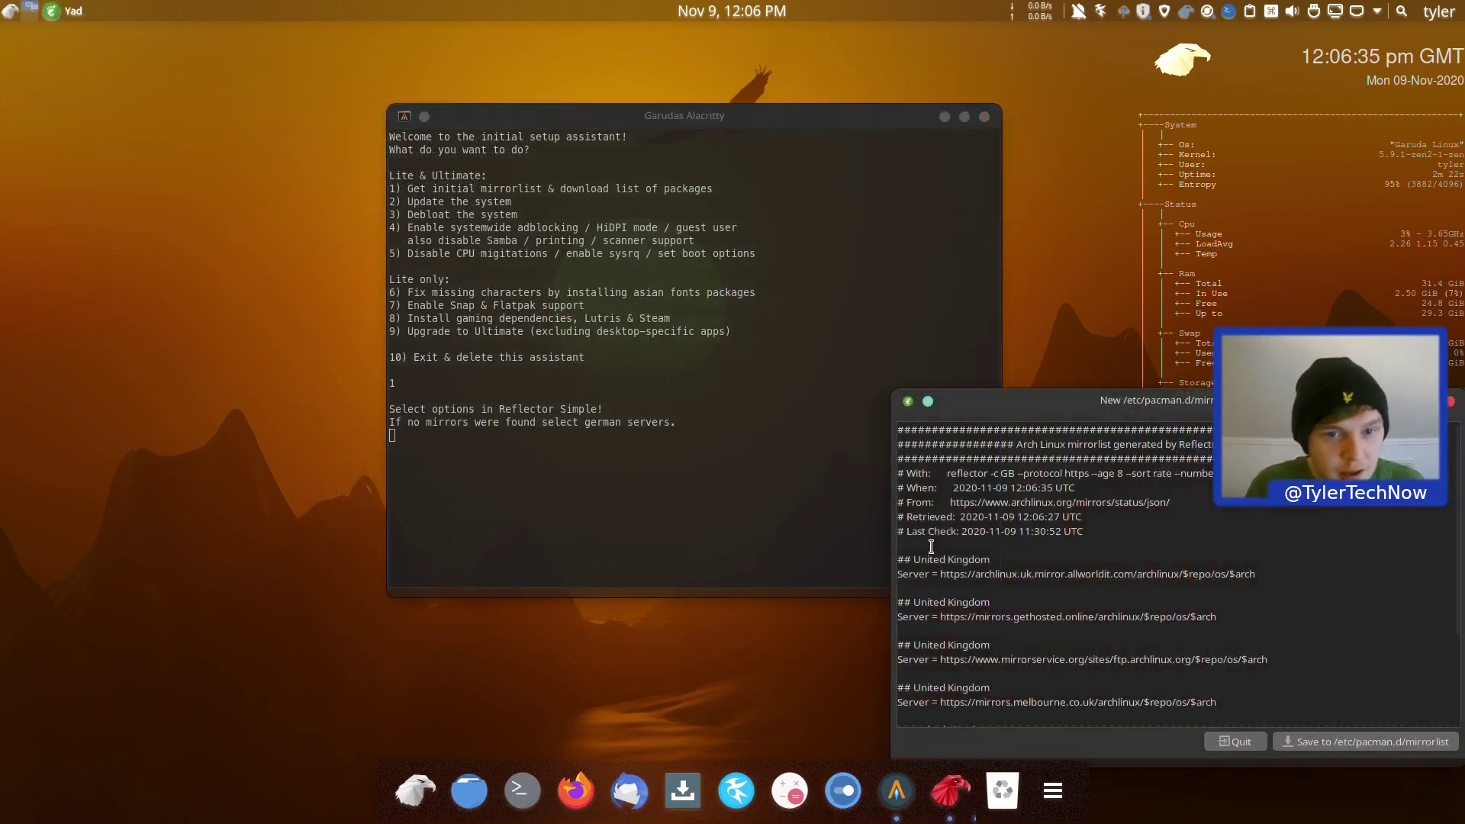
pyautogui.moveTo(1192, 400); pyautogui.dragTo(701, 189)
pyautogui.click(882, 532)
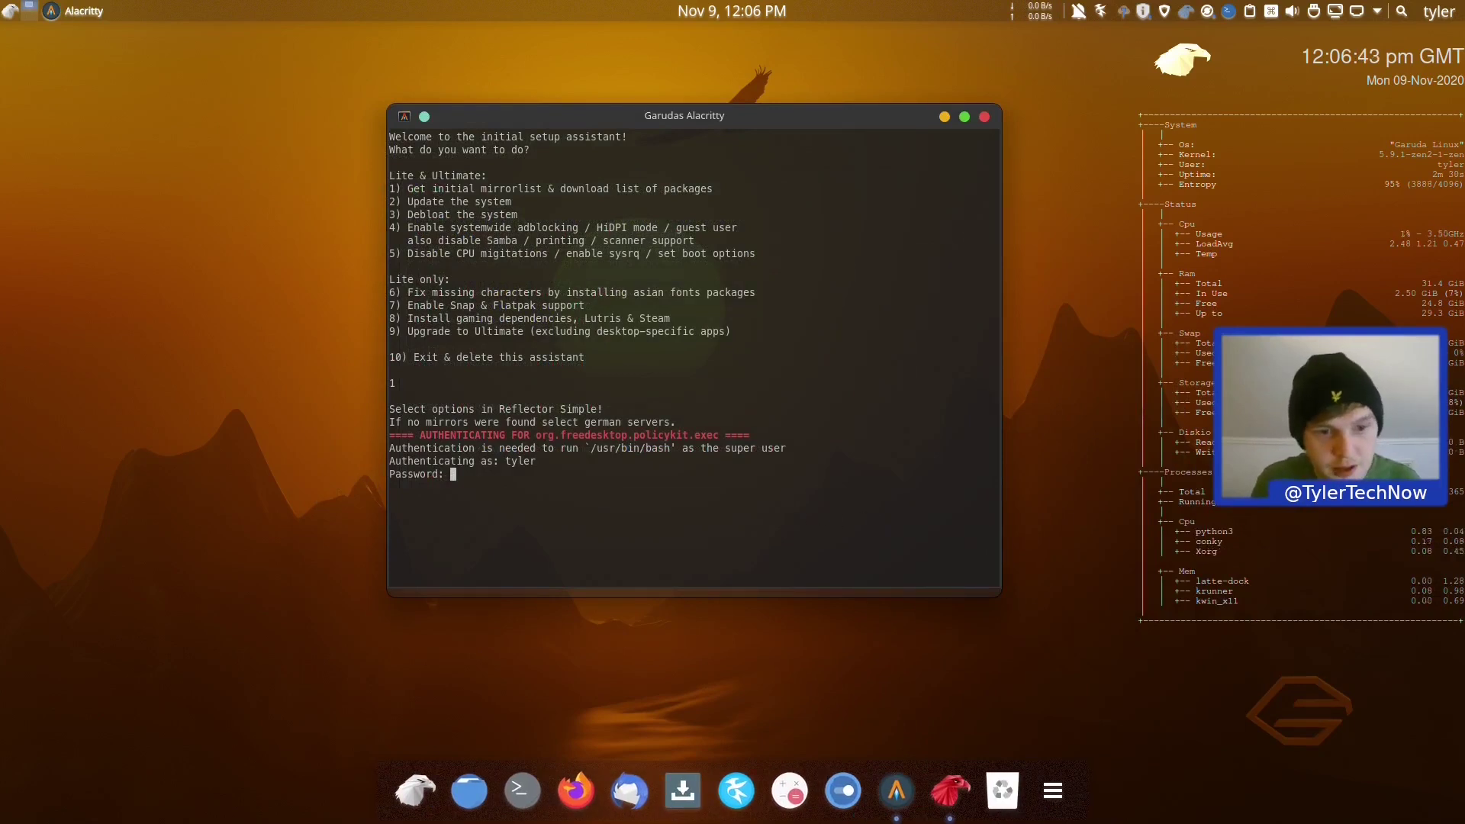
# Step: Authenticate the mirrorlist save with the sudo password
pyautogui.press('Return')
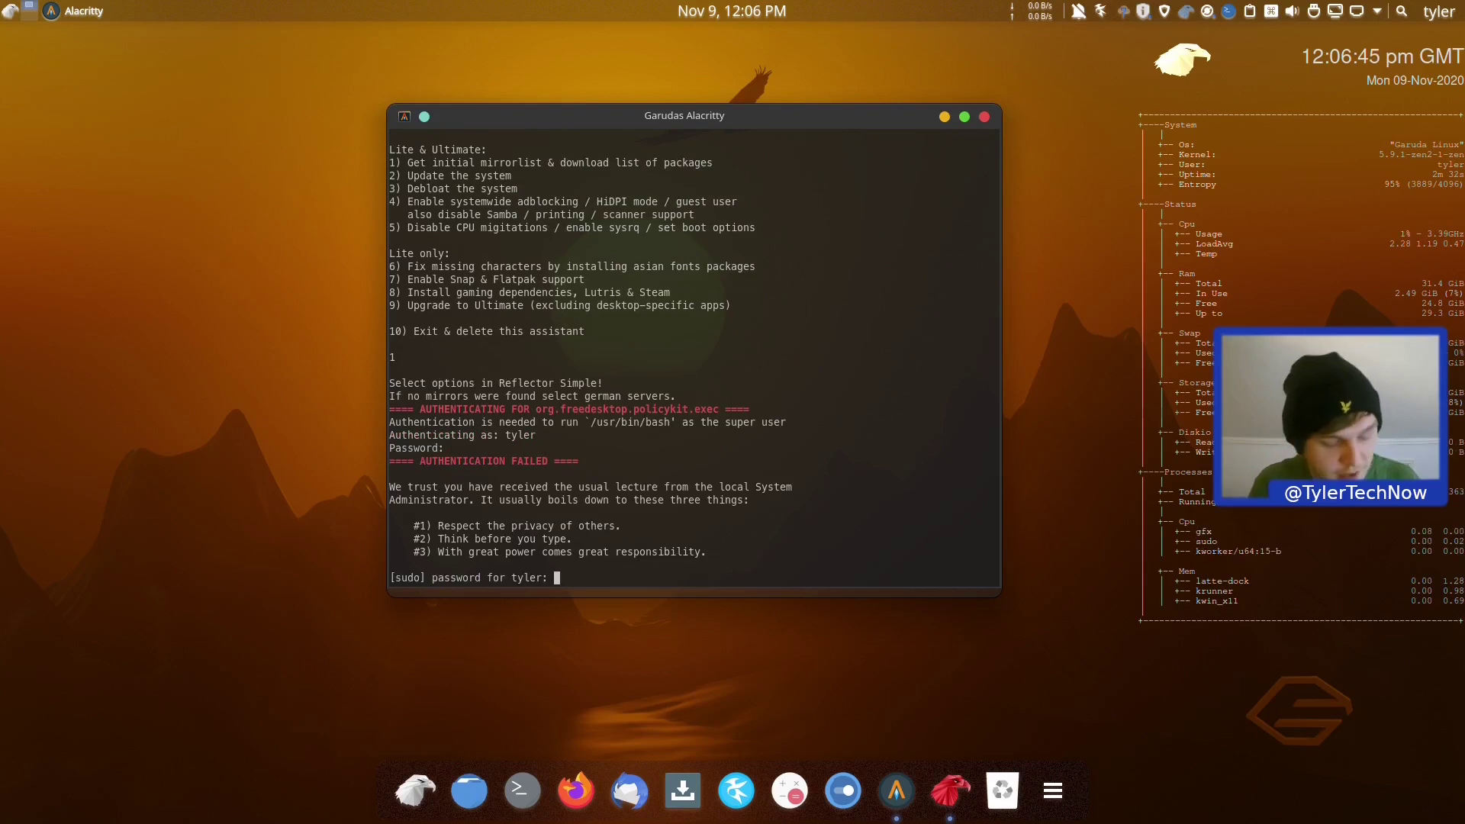
pyautogui.write('********')
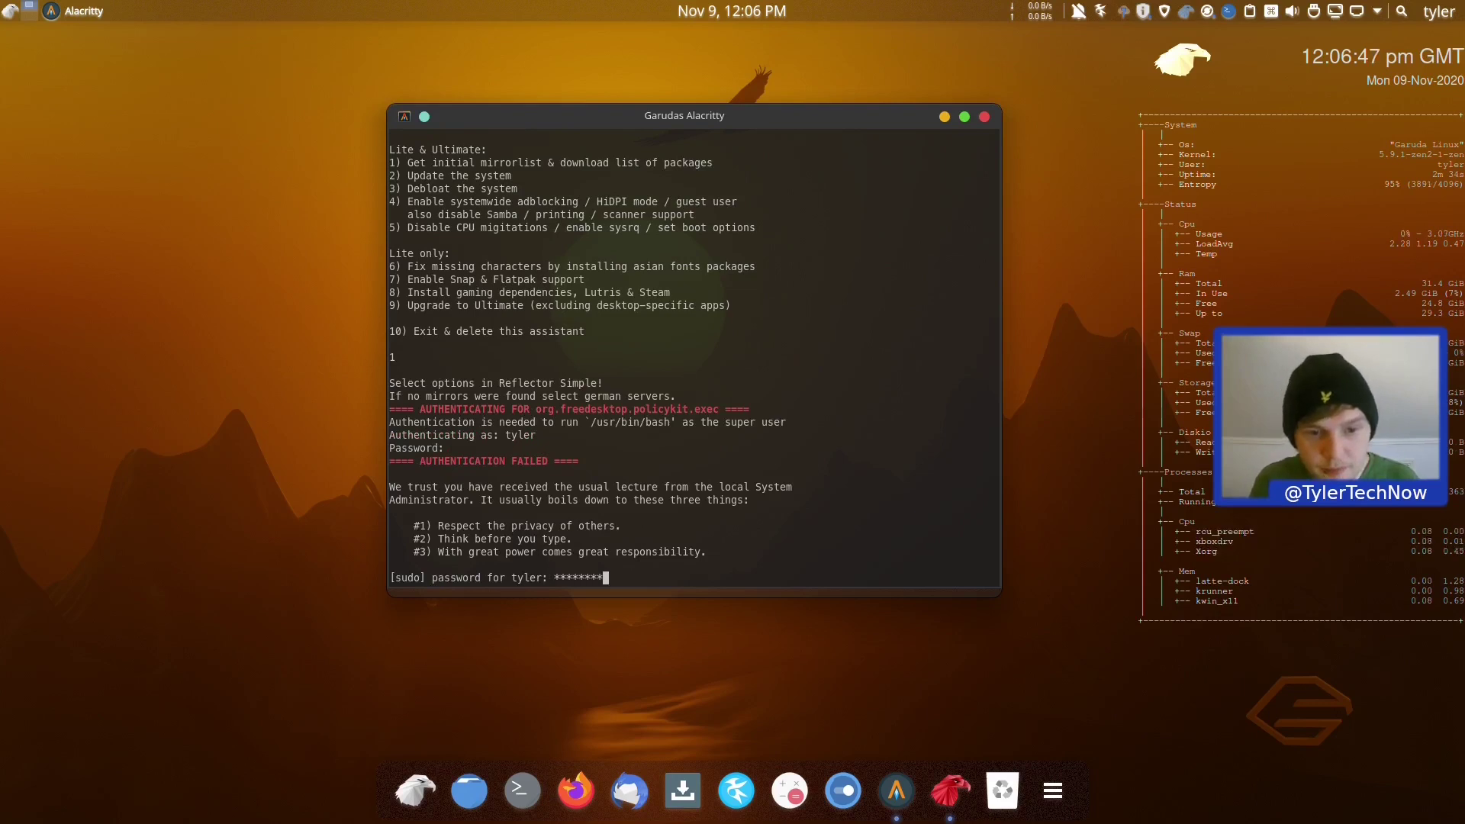
pyautogui.press('Return')
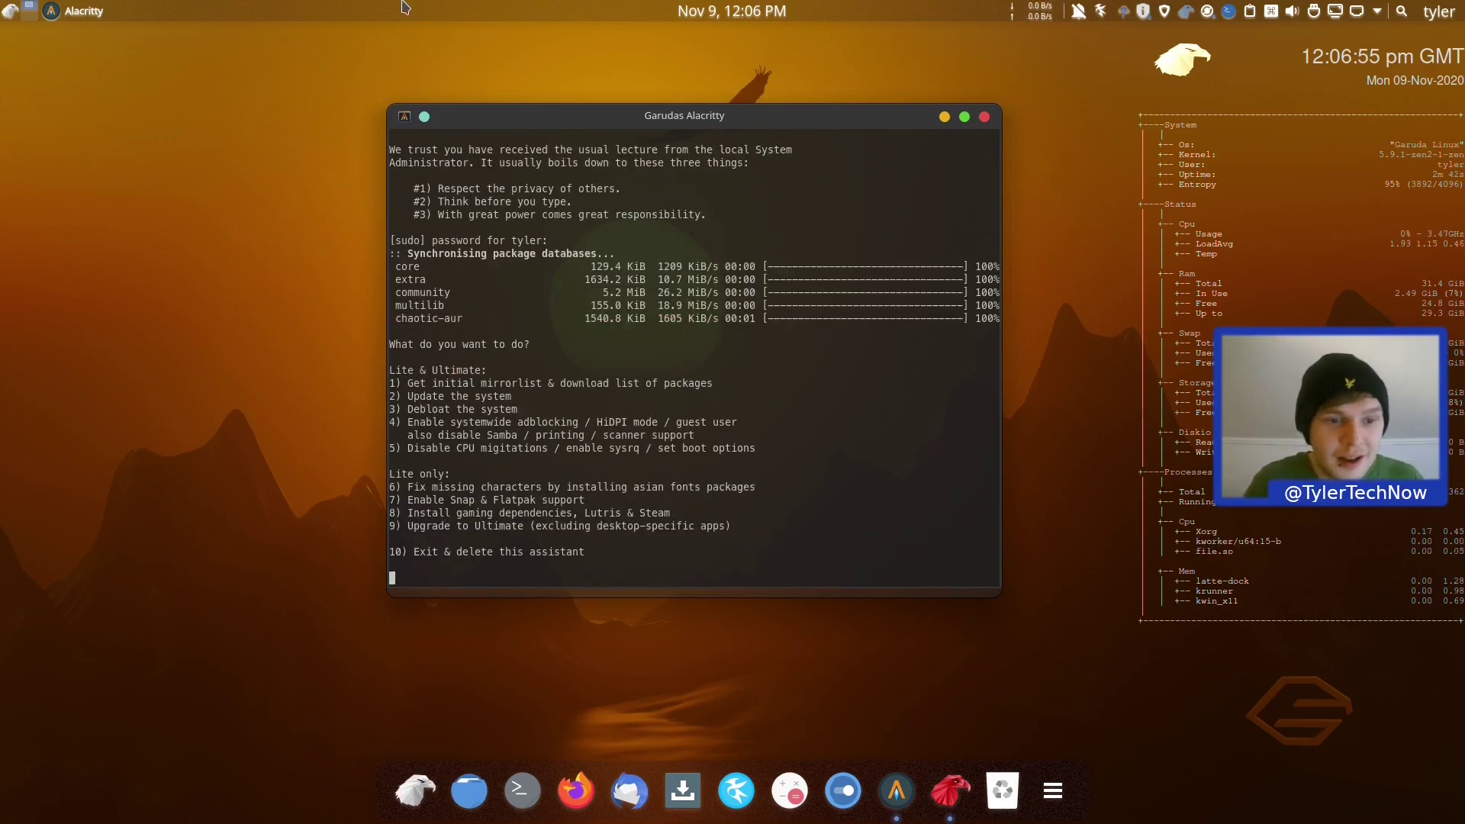
# Step: Choose option 2 to fully upgrade the system, then close Alacritty
pyautogui.moveTo(406, 396); pyautogui.dragTo(512, 397)
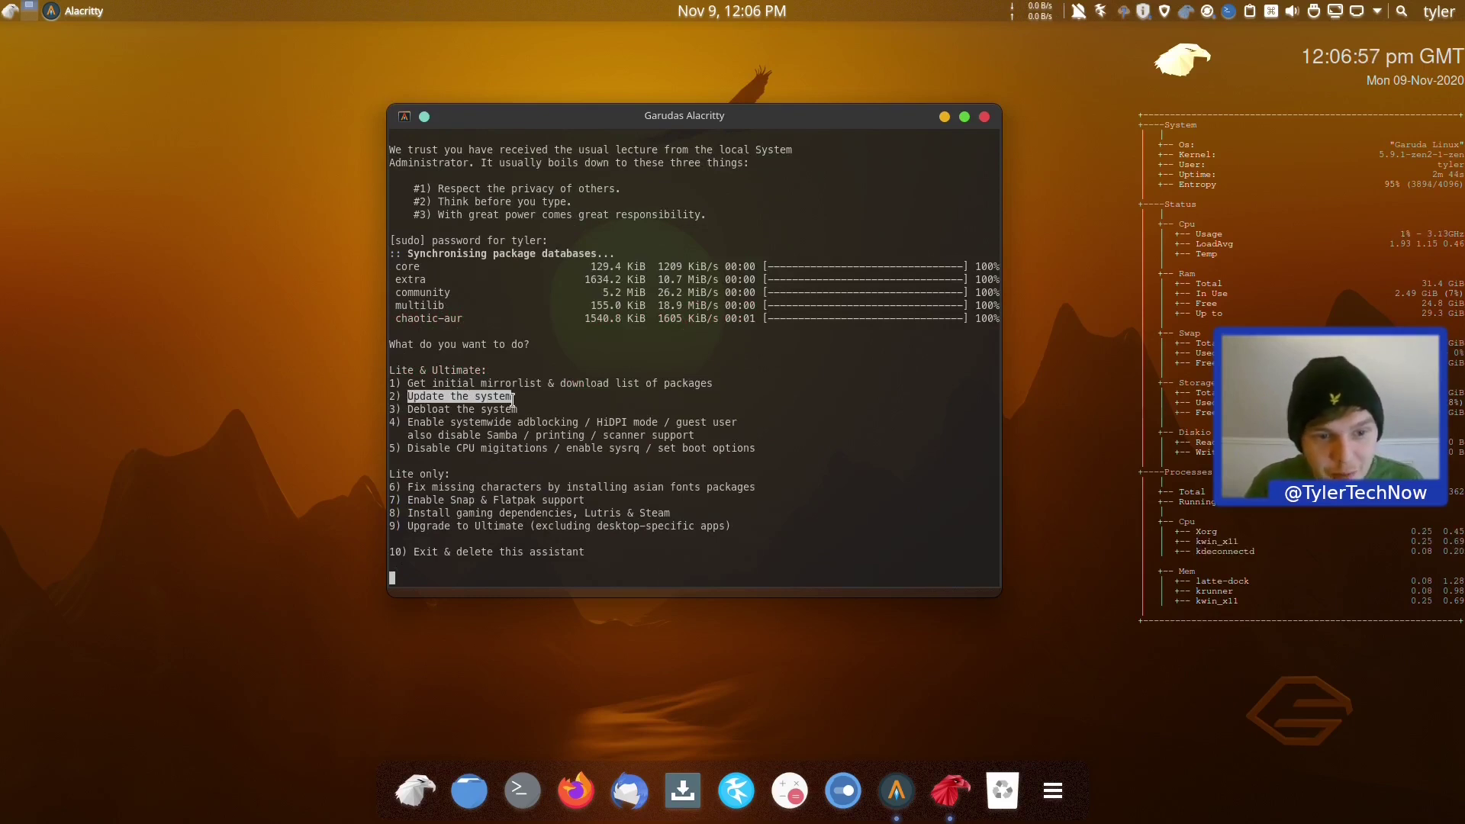
pyautogui.click(539, 403)
pyautogui.write('2')
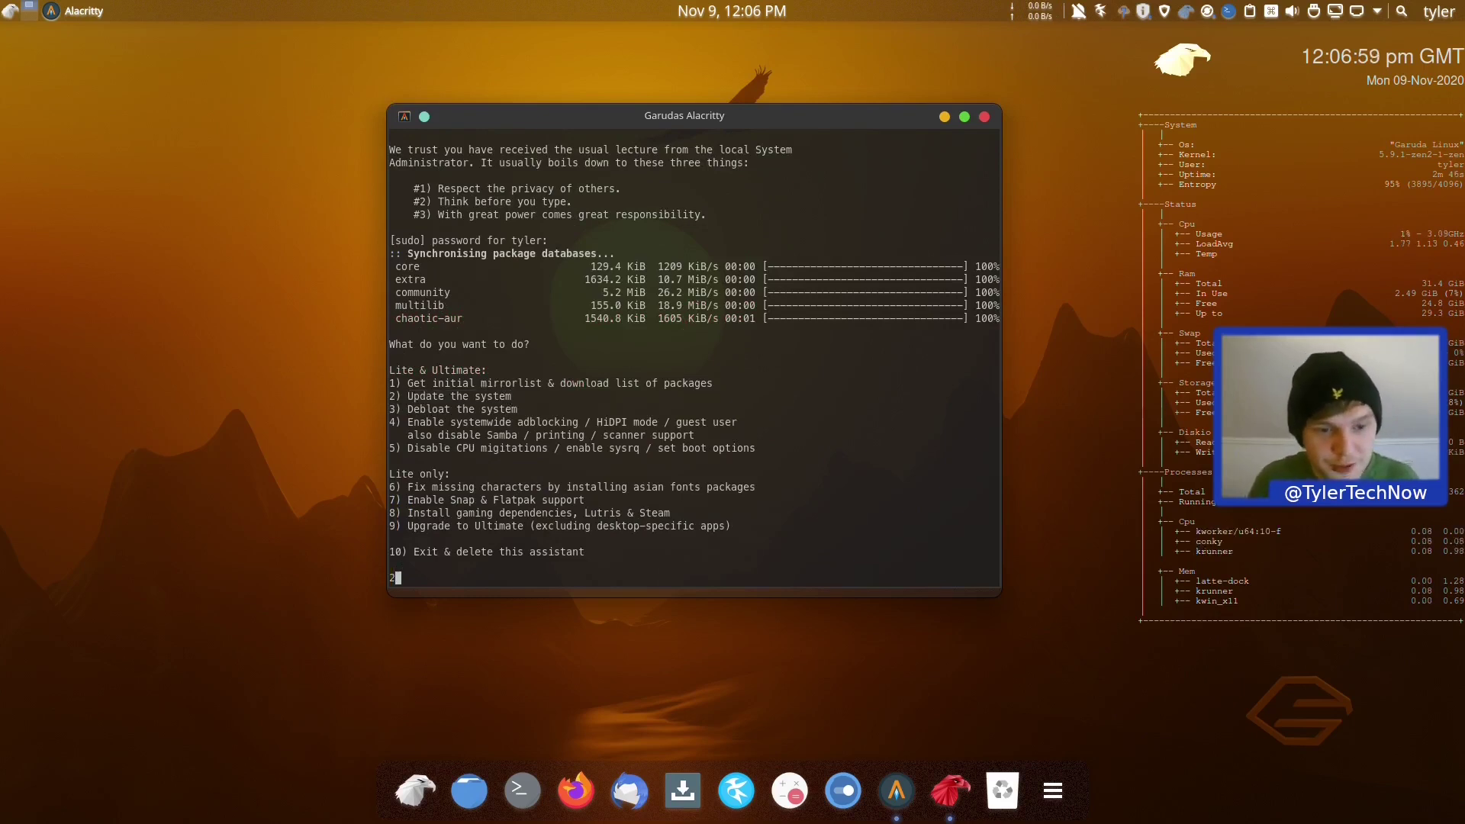
pyautogui.press('Return')
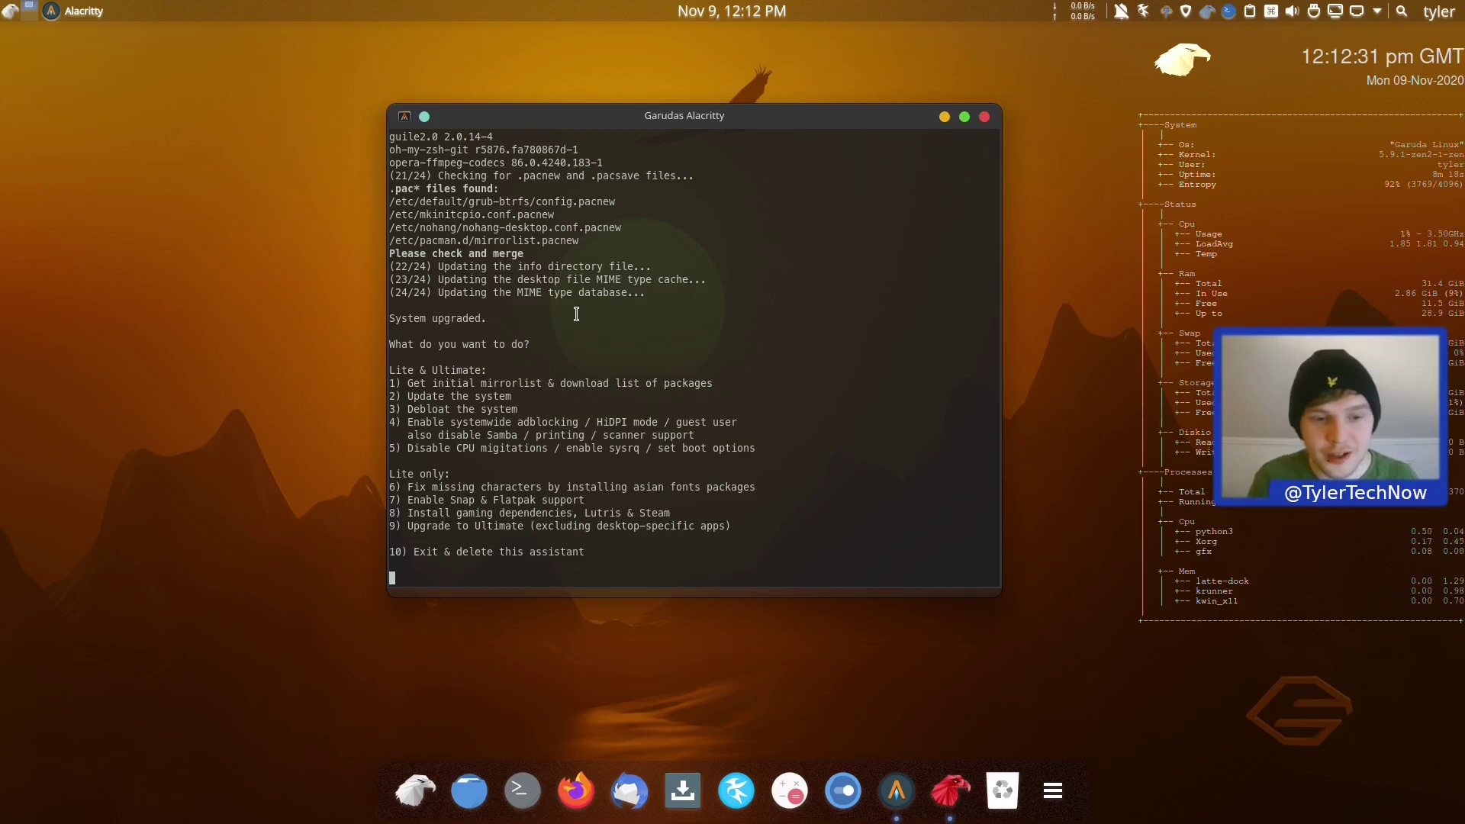
pyautogui.hotkey('alt', 'F4')
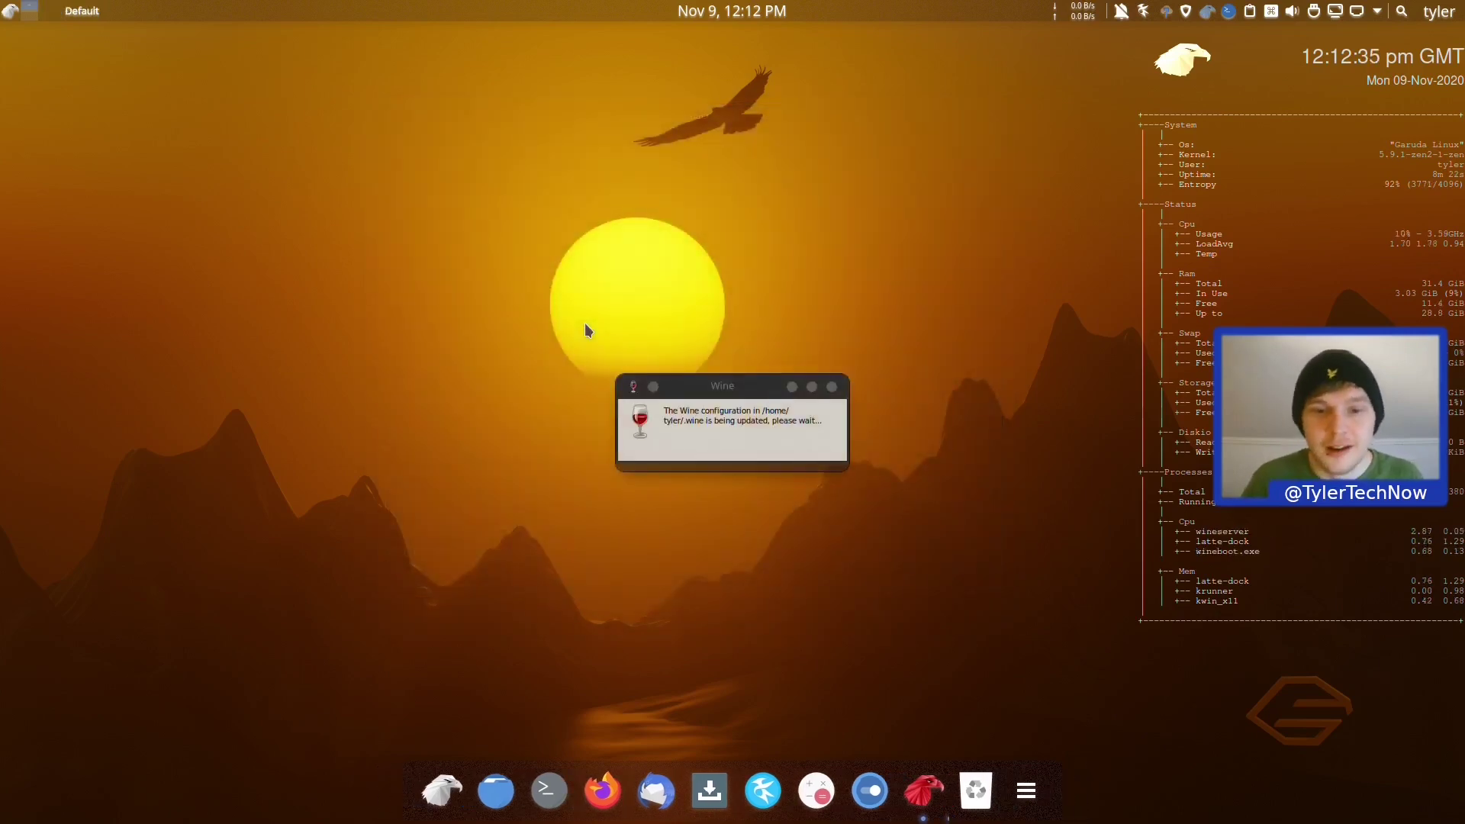
# Step: Move the Wine notice aside and briefly open Garuda Settings Manager from the Tools page
pyautogui.moveTo(725, 386); pyautogui.dragTo(1309, 90)
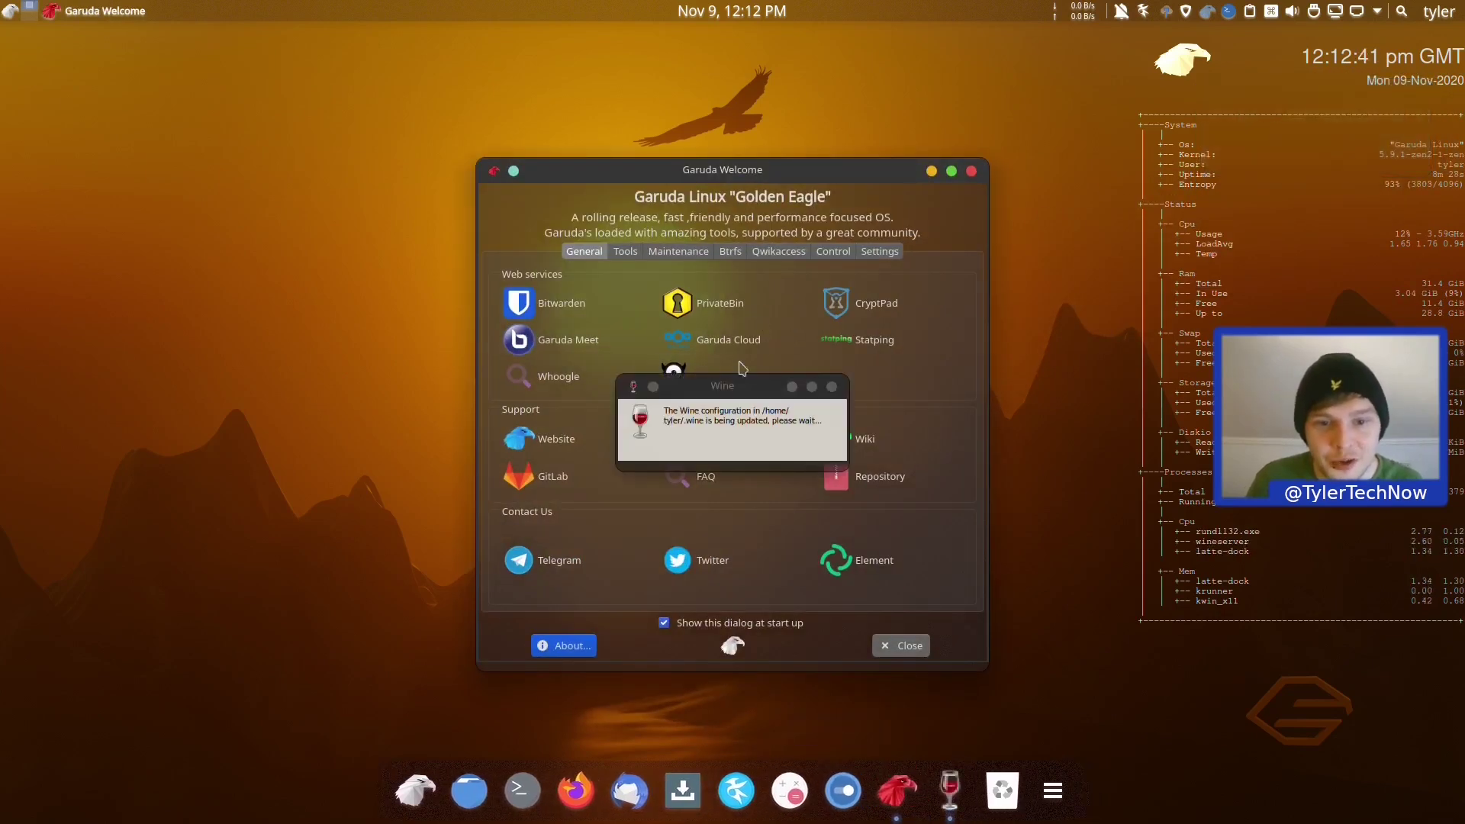
pyautogui.moveTo(809, 387); pyautogui.dragTo(1328, 108)
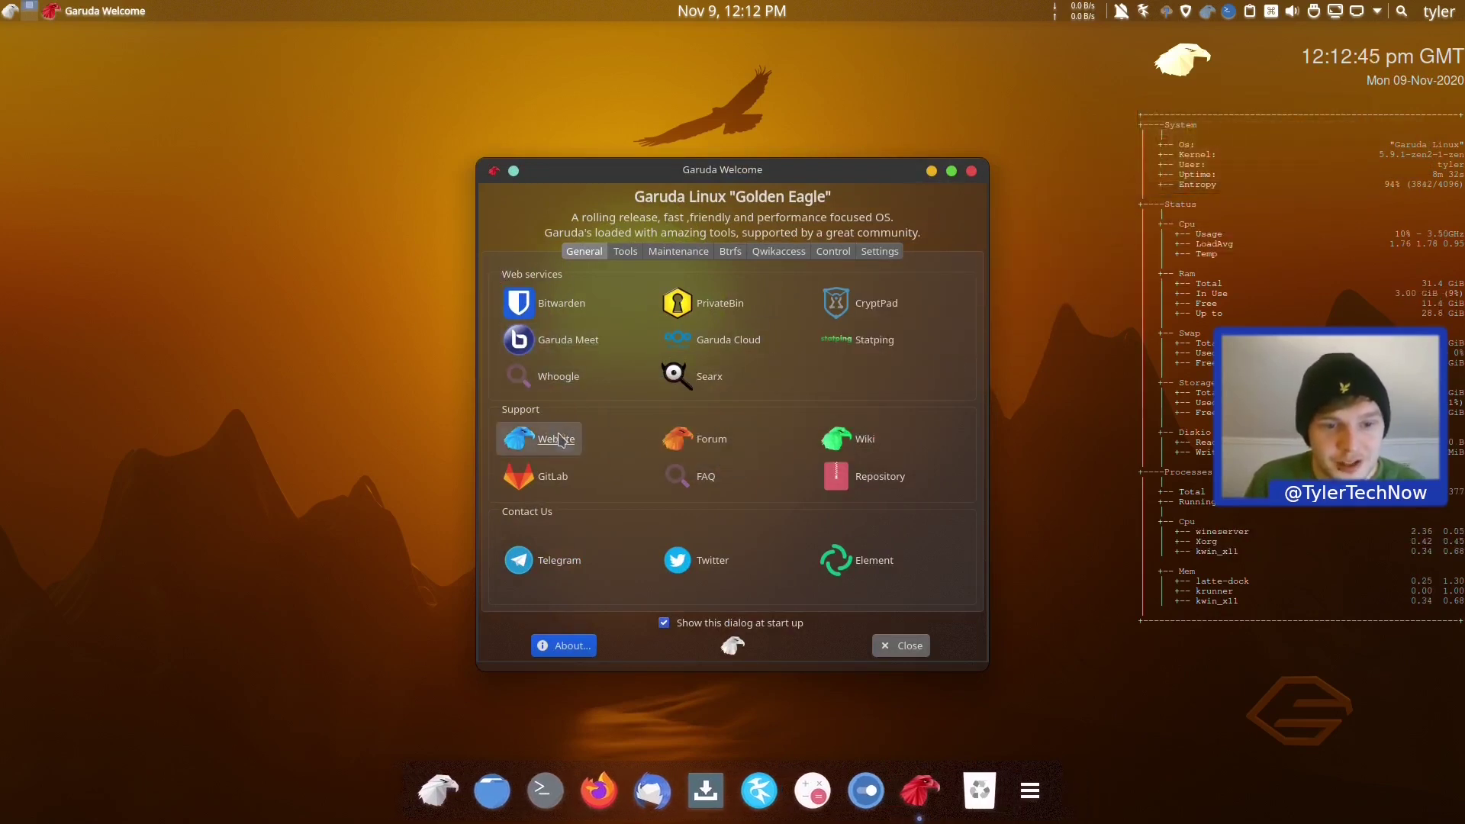
pyautogui.click(624, 252)
pyautogui.click(545, 324)
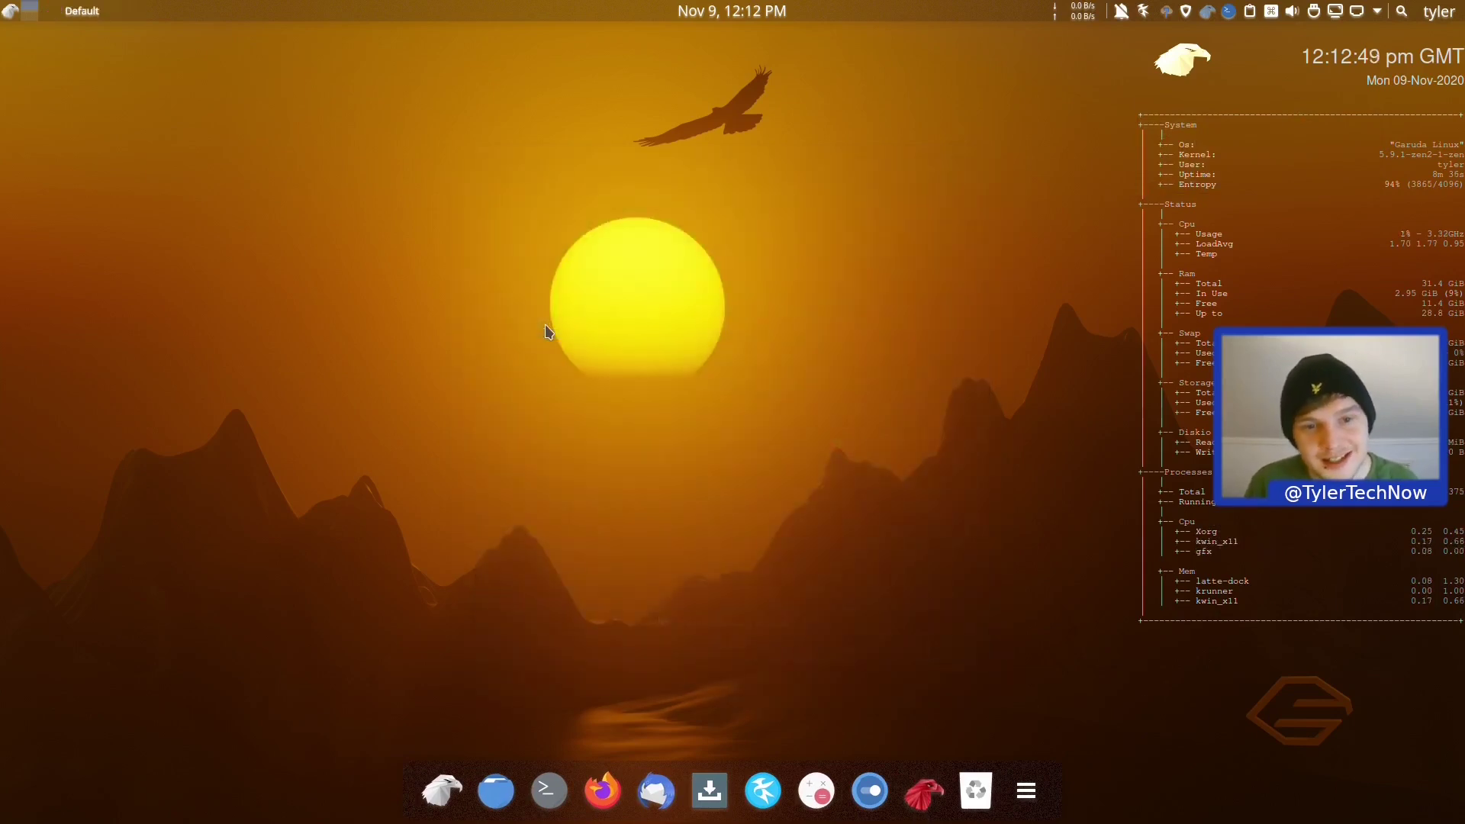
pyautogui.moveTo(706, 250); pyautogui.dragTo(534, 201)
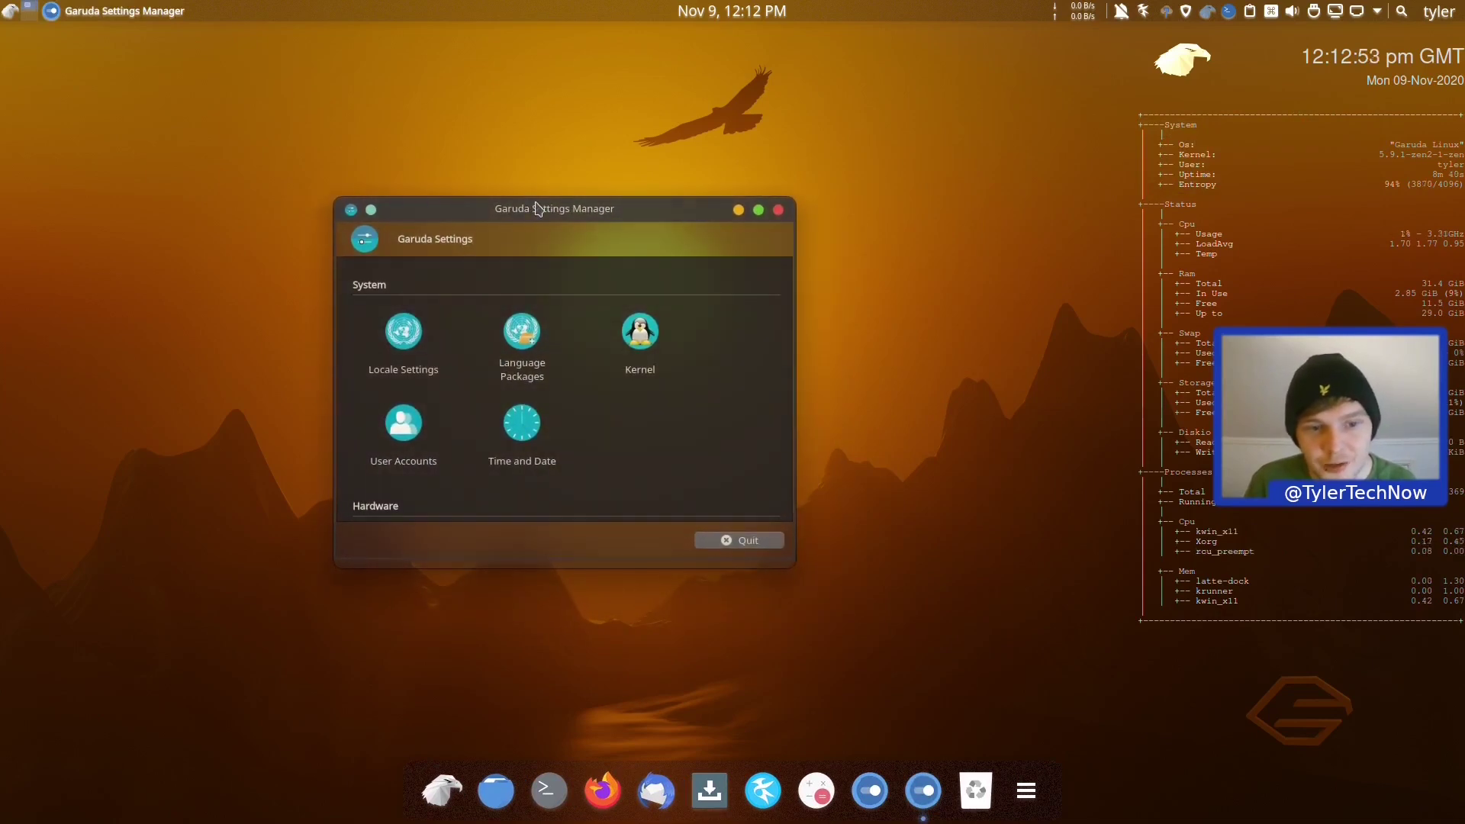
pyautogui.click(744, 540)
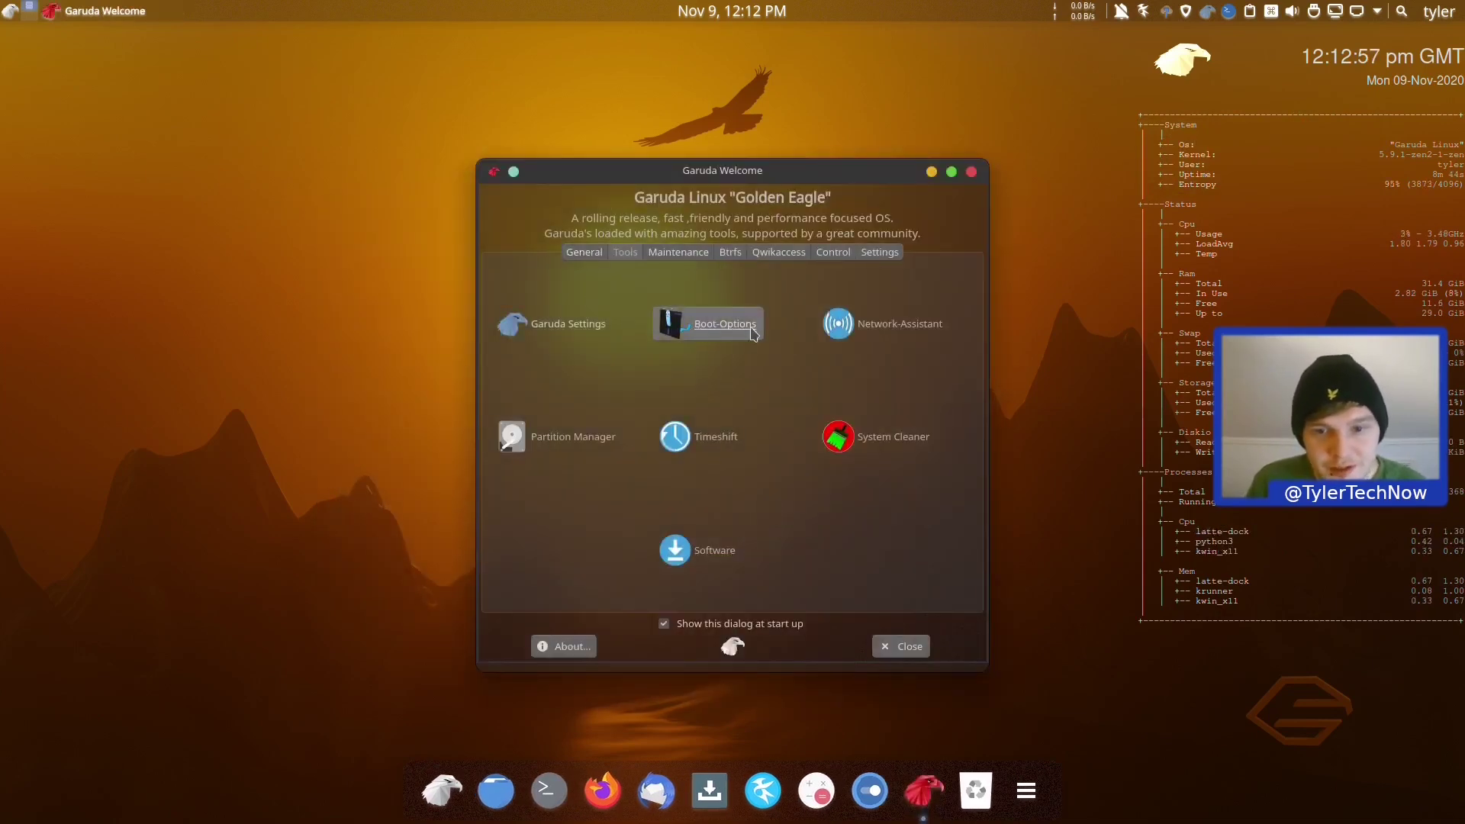
# Step: Briefly open Partition Manager, then launch Timeshift
pyautogui.click(568, 442)
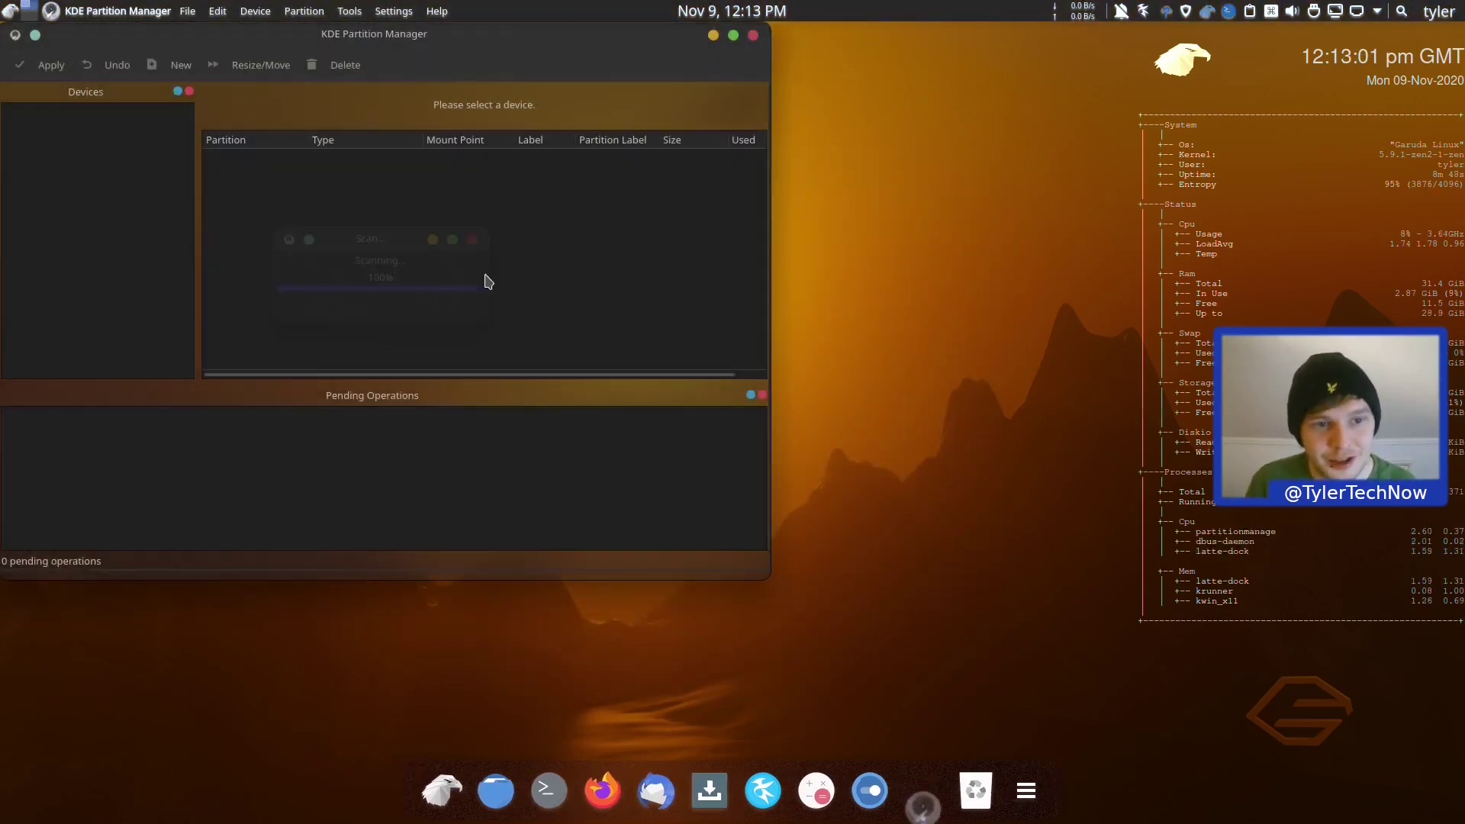
pyautogui.click(752, 35)
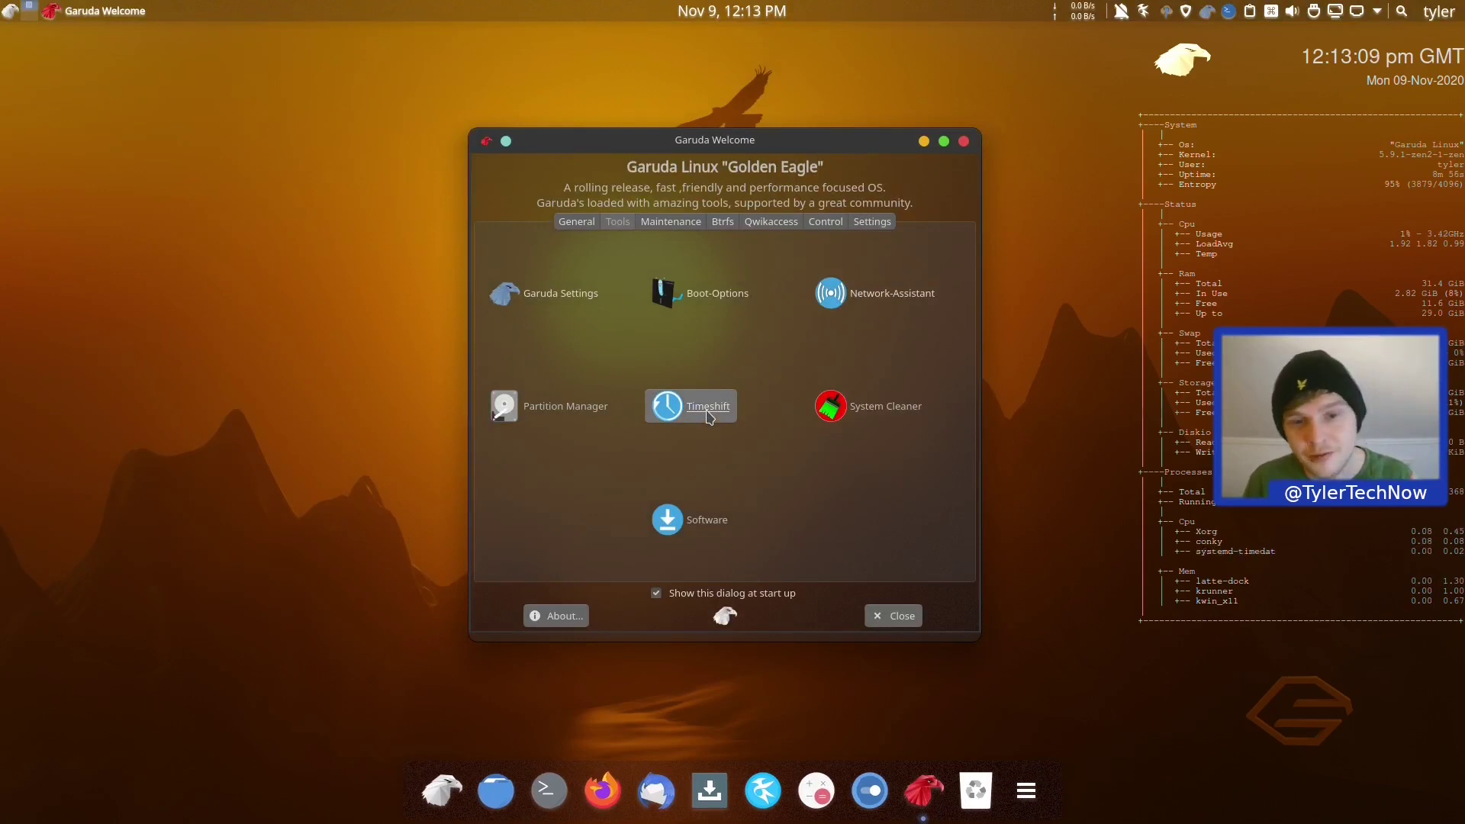
pyautogui.click(707, 416)
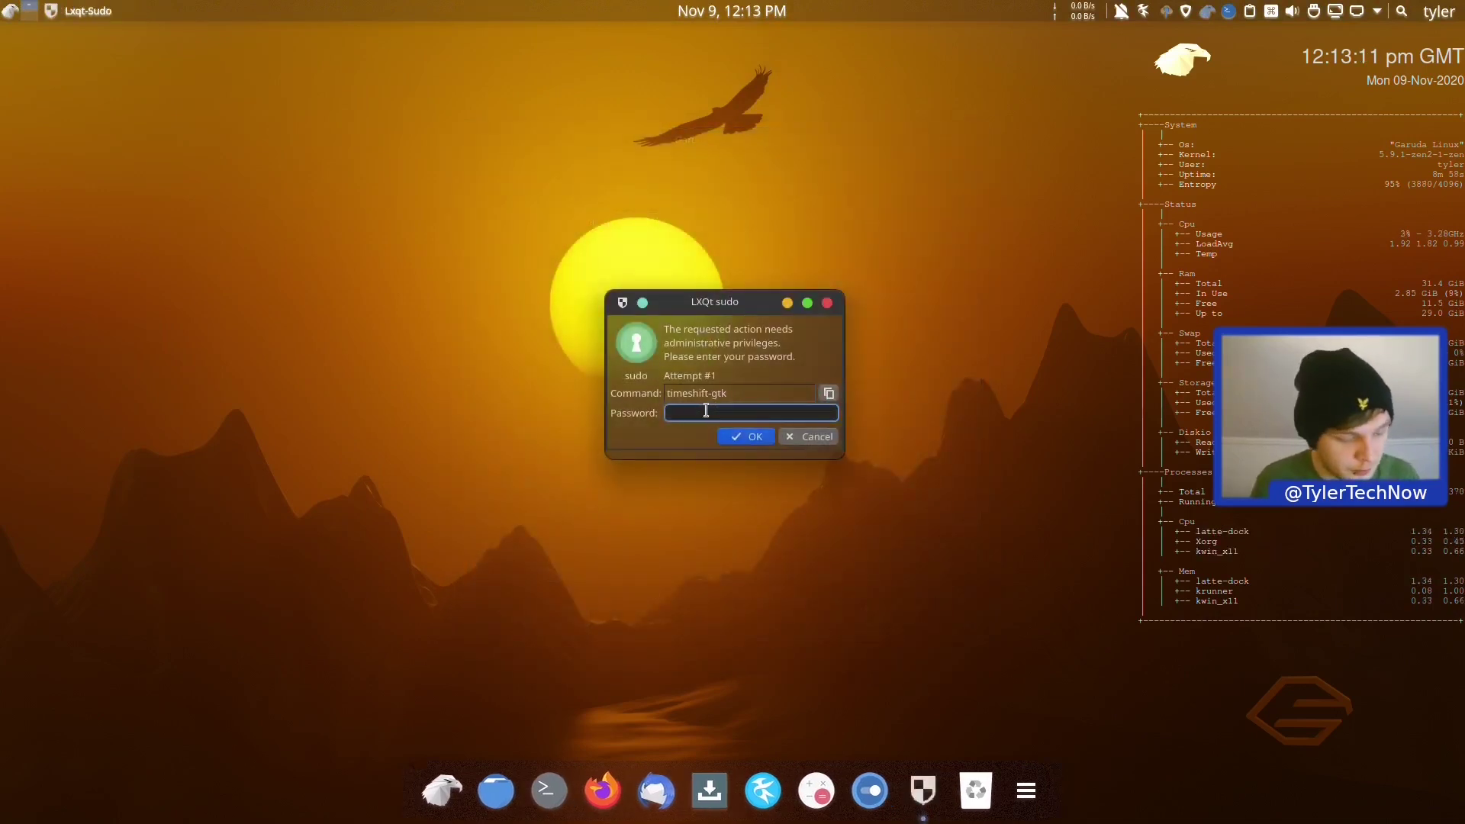
# Step: Authenticate and finish Timeshift setup: BTRFS, nvme0n1p2 location, daily schedule
pyautogui.write('********')
pyautogui.press('Return')
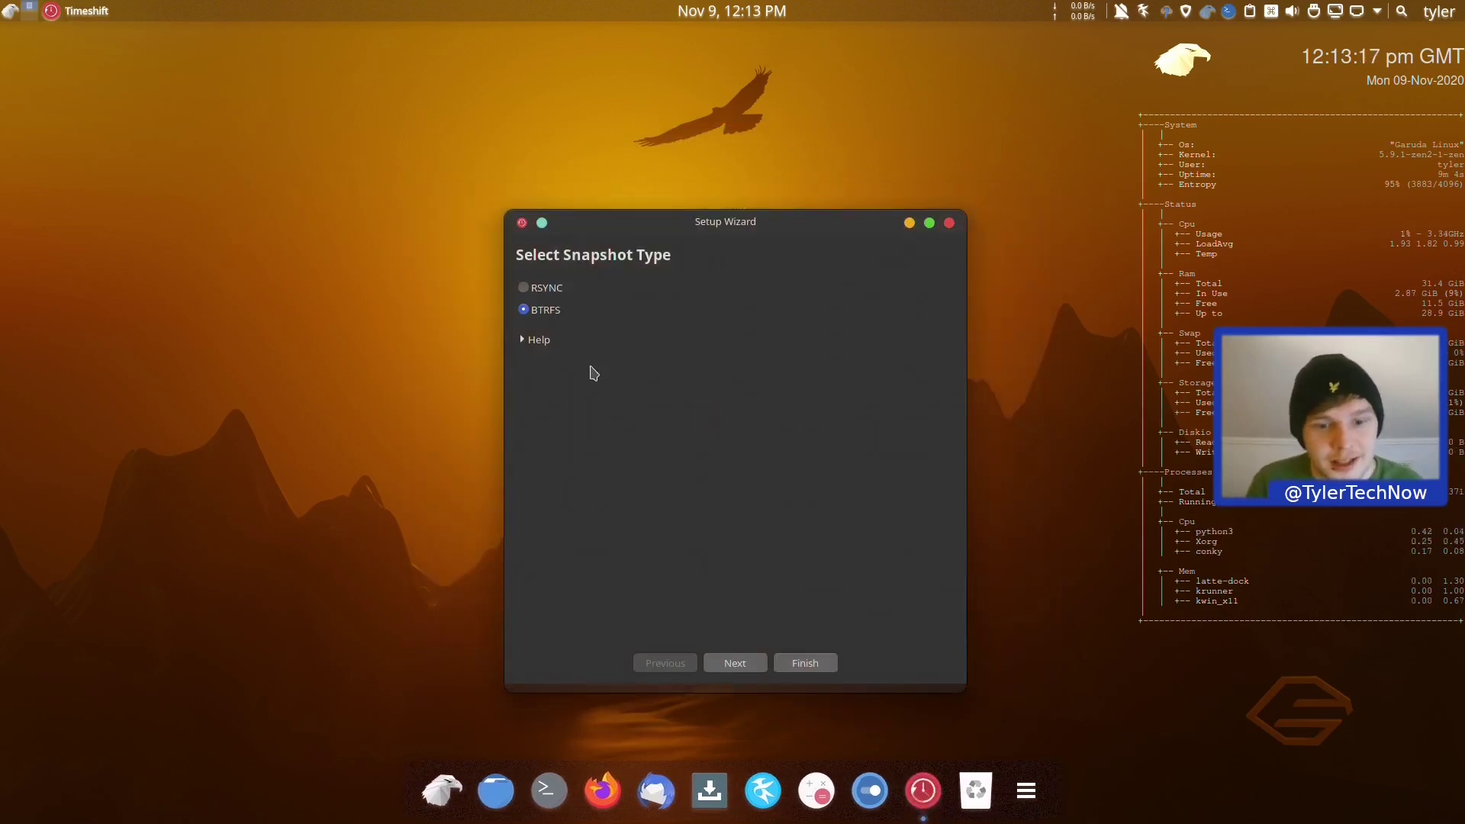
pyautogui.click(731, 663)
pyautogui.scroll(-5, 725, 466)
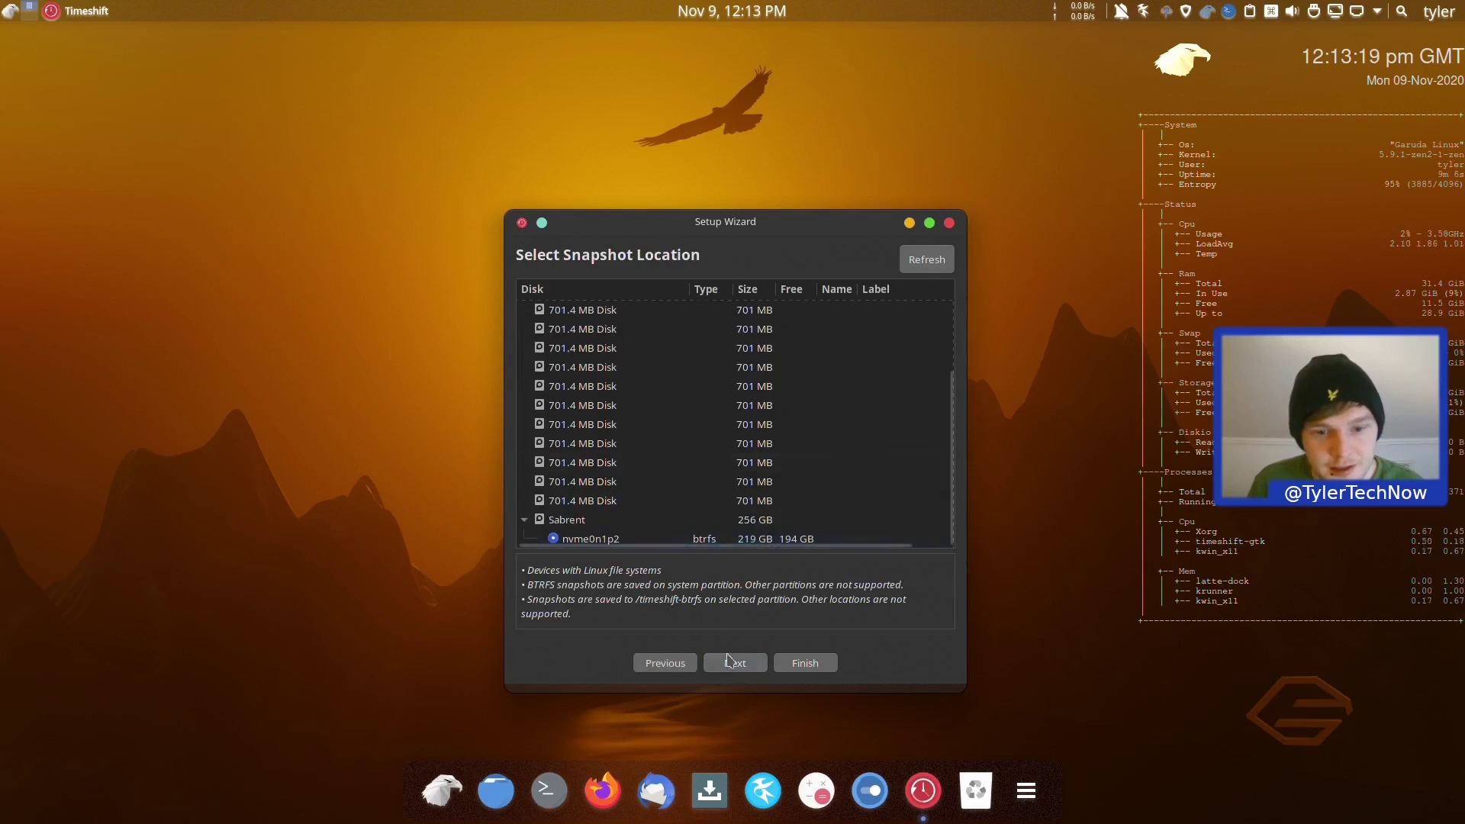
pyautogui.click(740, 664)
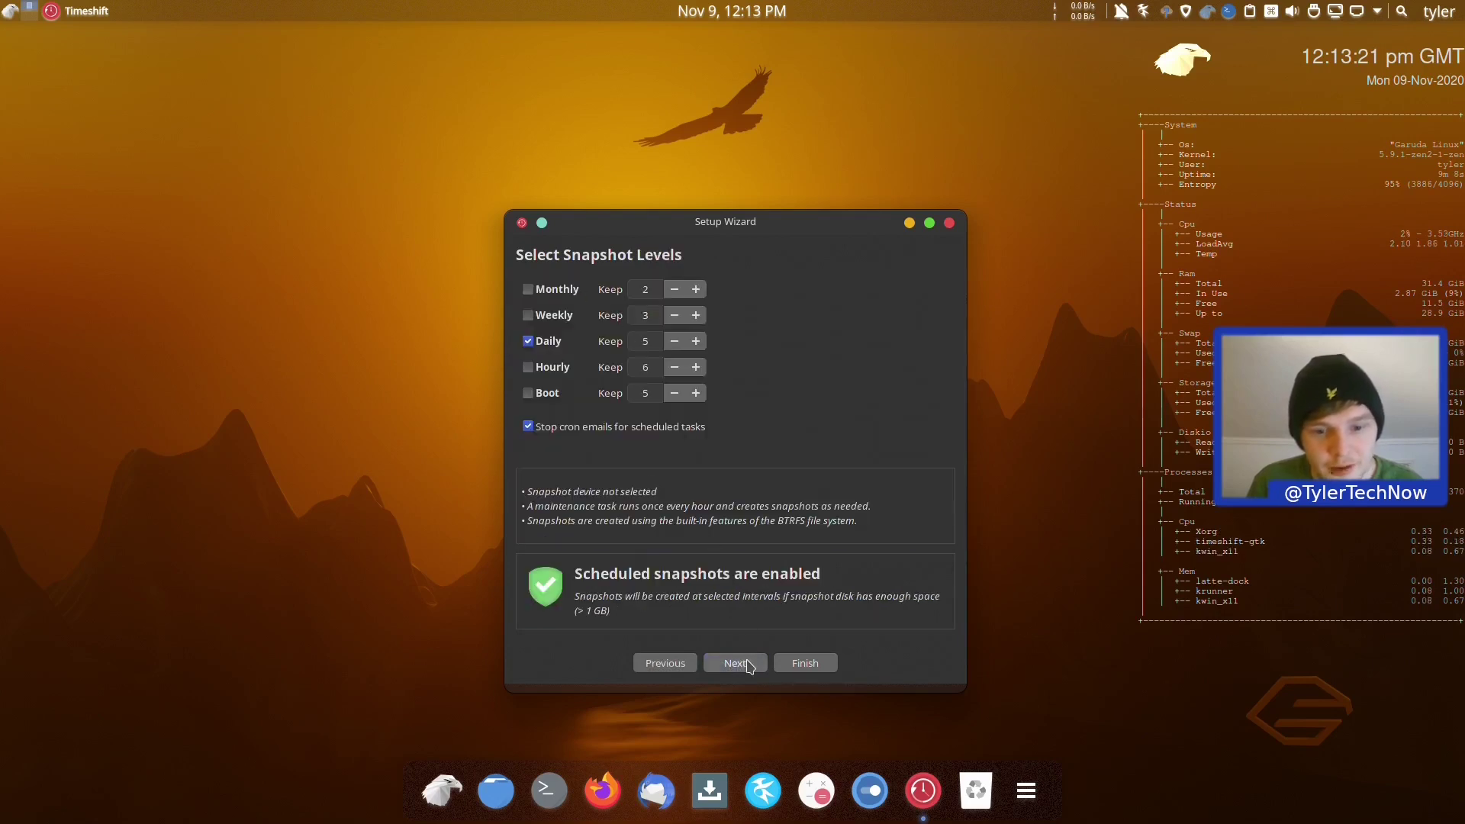
pyautogui.click(736, 664)
pyautogui.click(801, 663)
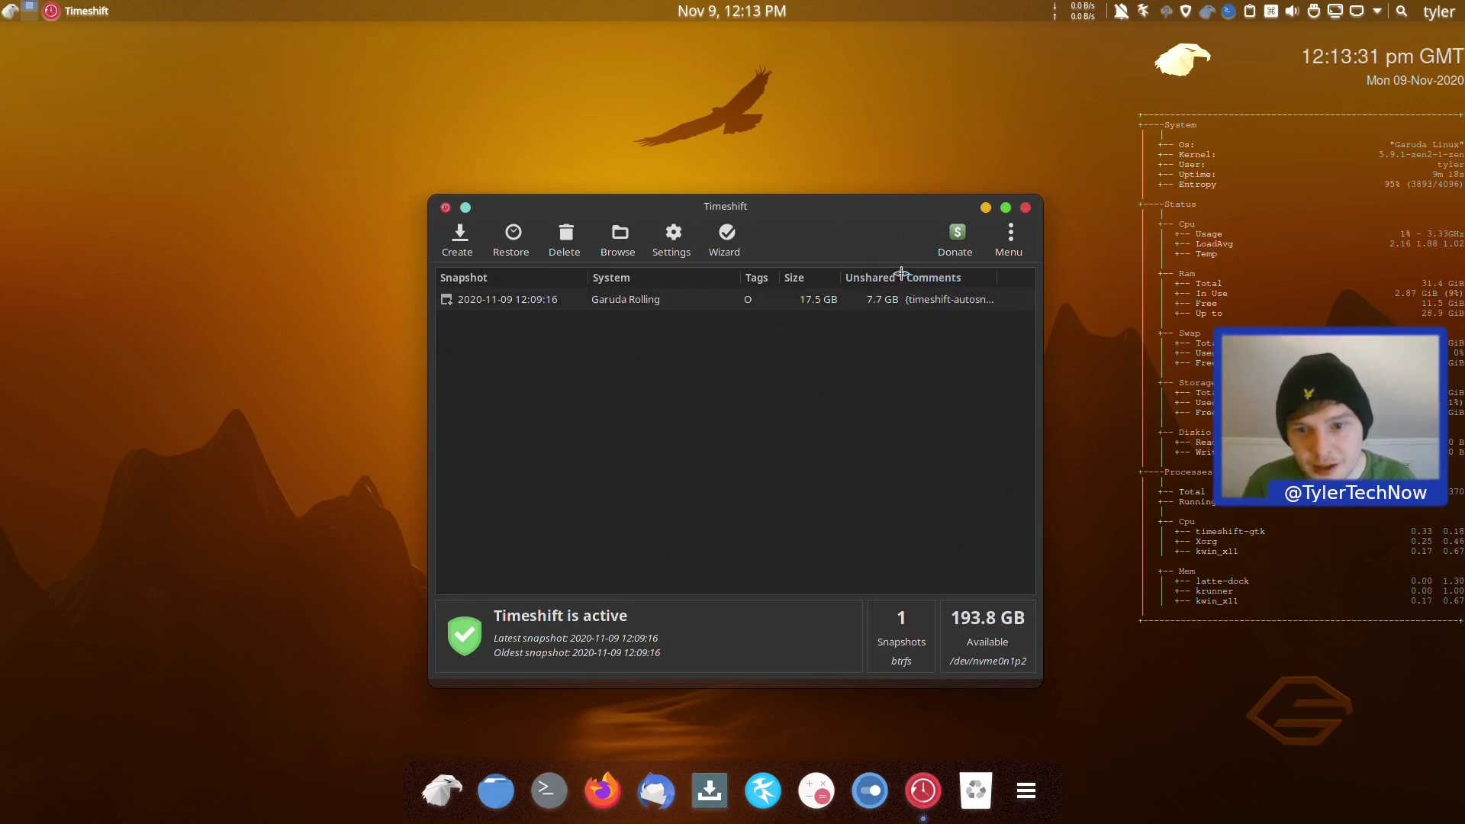
pyautogui.click(1005, 209)
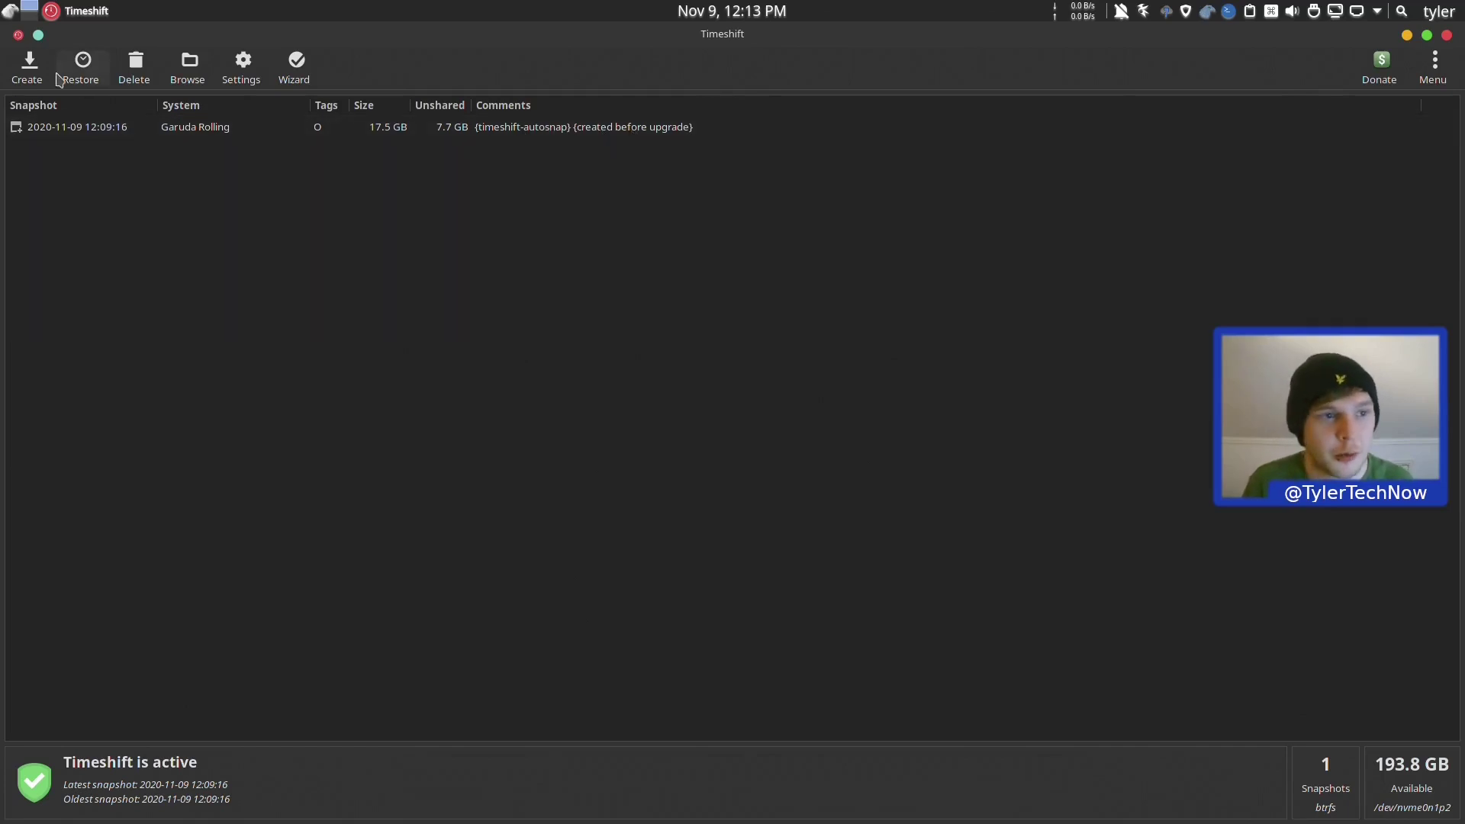
pyautogui.click(29, 67)
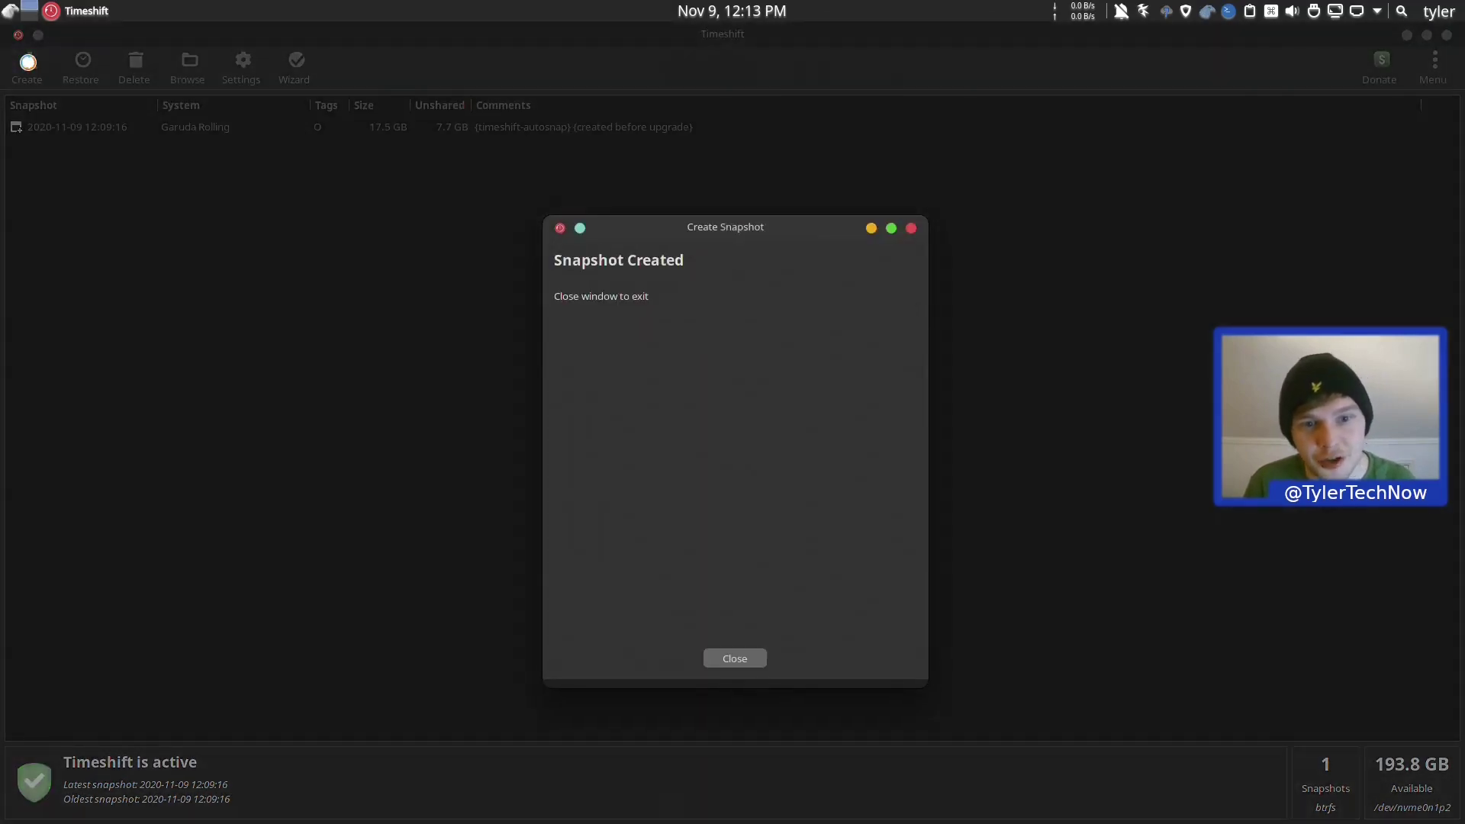
pyautogui.click(735, 661)
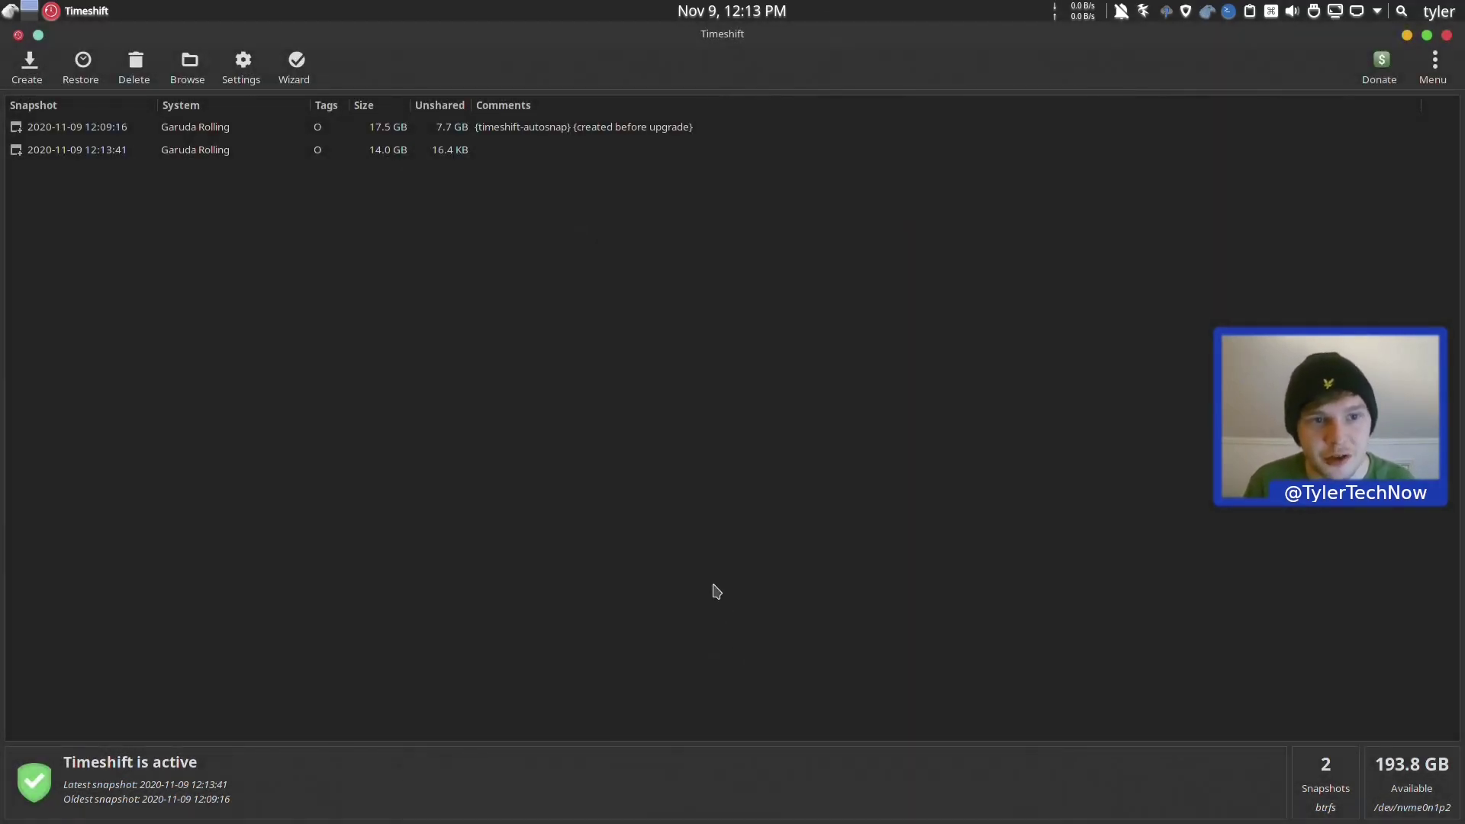
pyautogui.click(1448, 36)
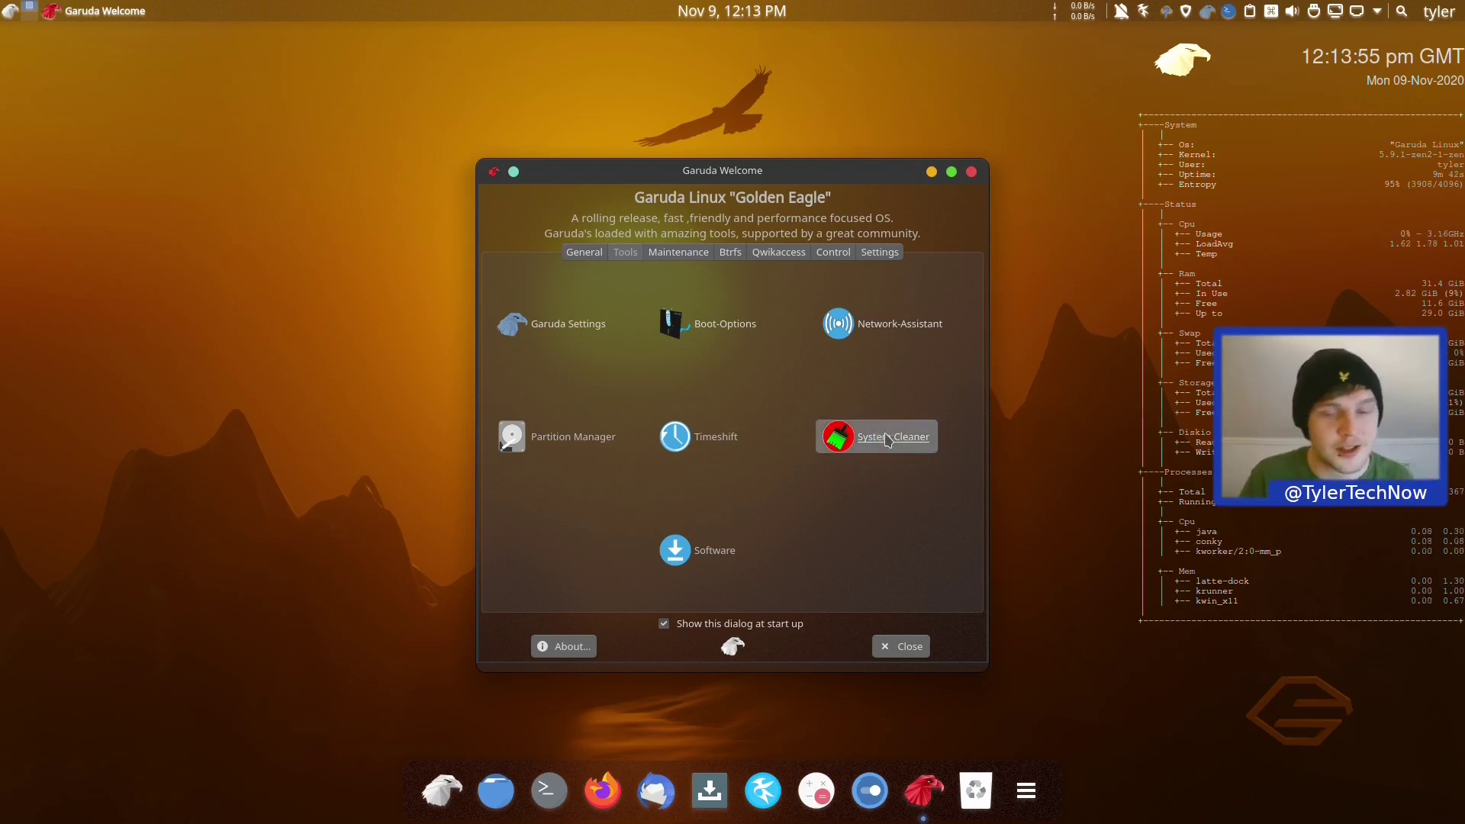
# Step: Launch Stacer and switch between its Startup Apps and System Cleaner category pages
pyautogui.click(887, 439)
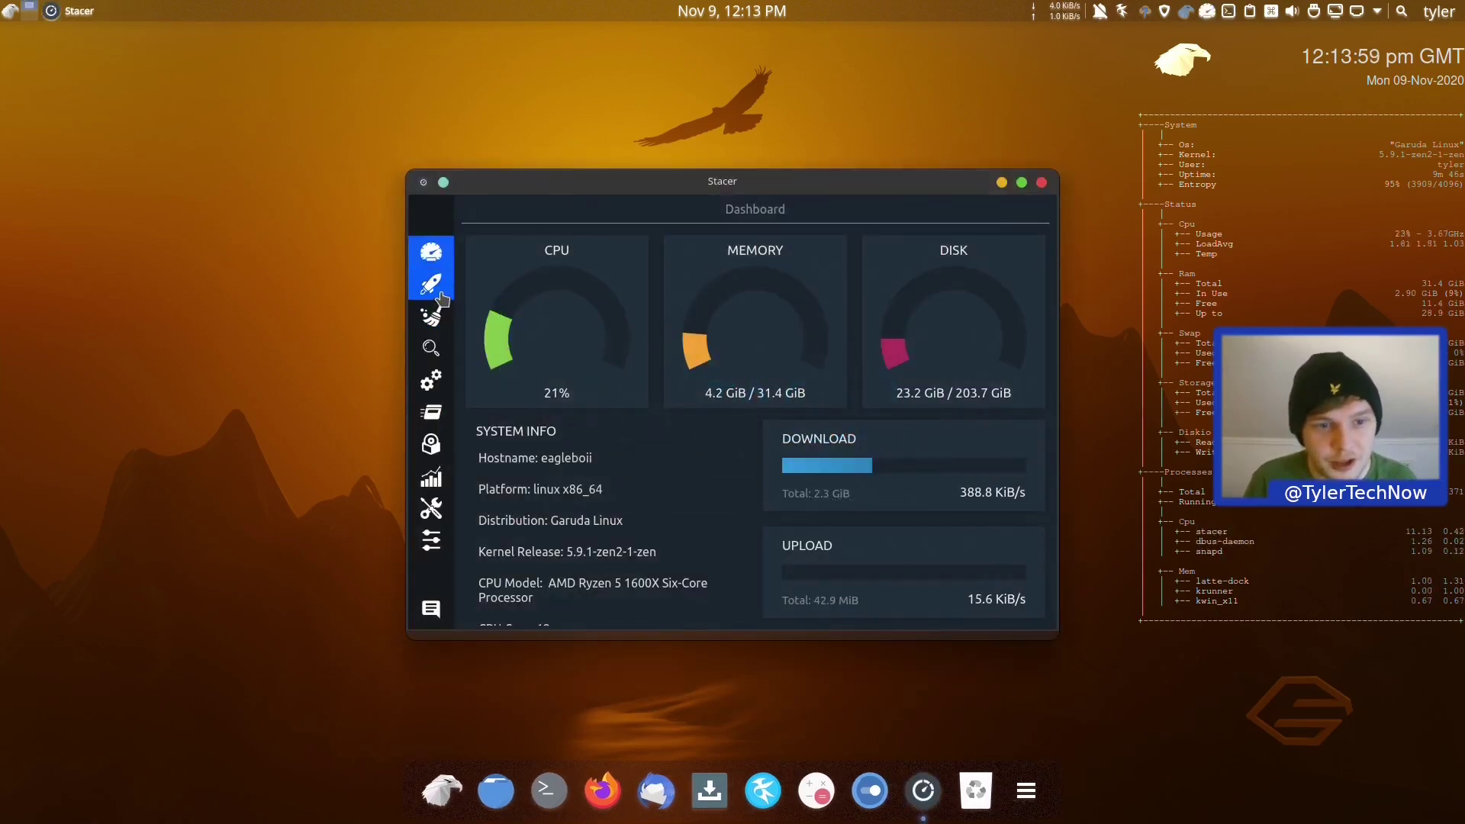
pyautogui.click(431, 284)
pyautogui.click(431, 315)
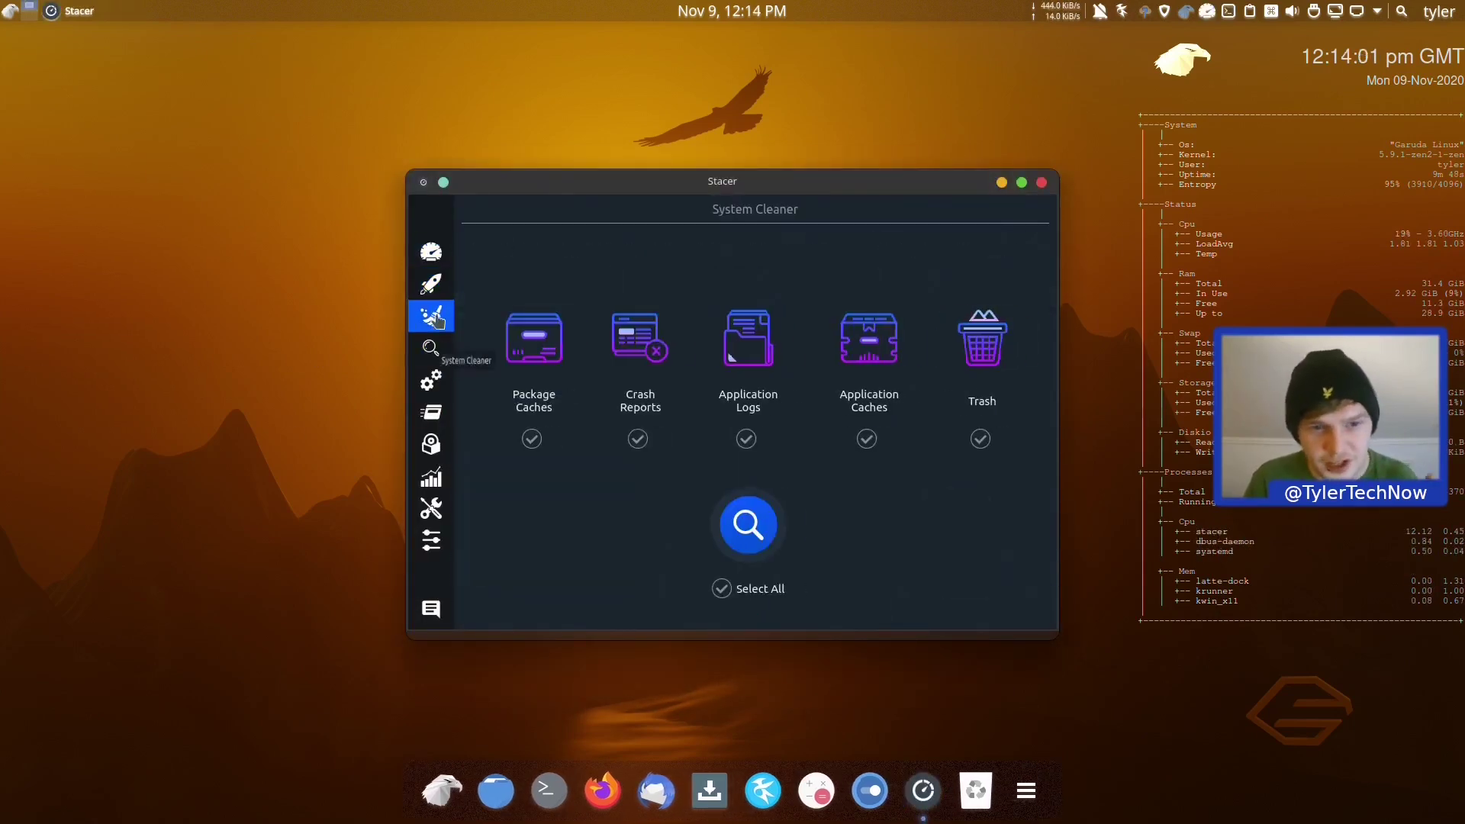
pyautogui.click(429, 289)
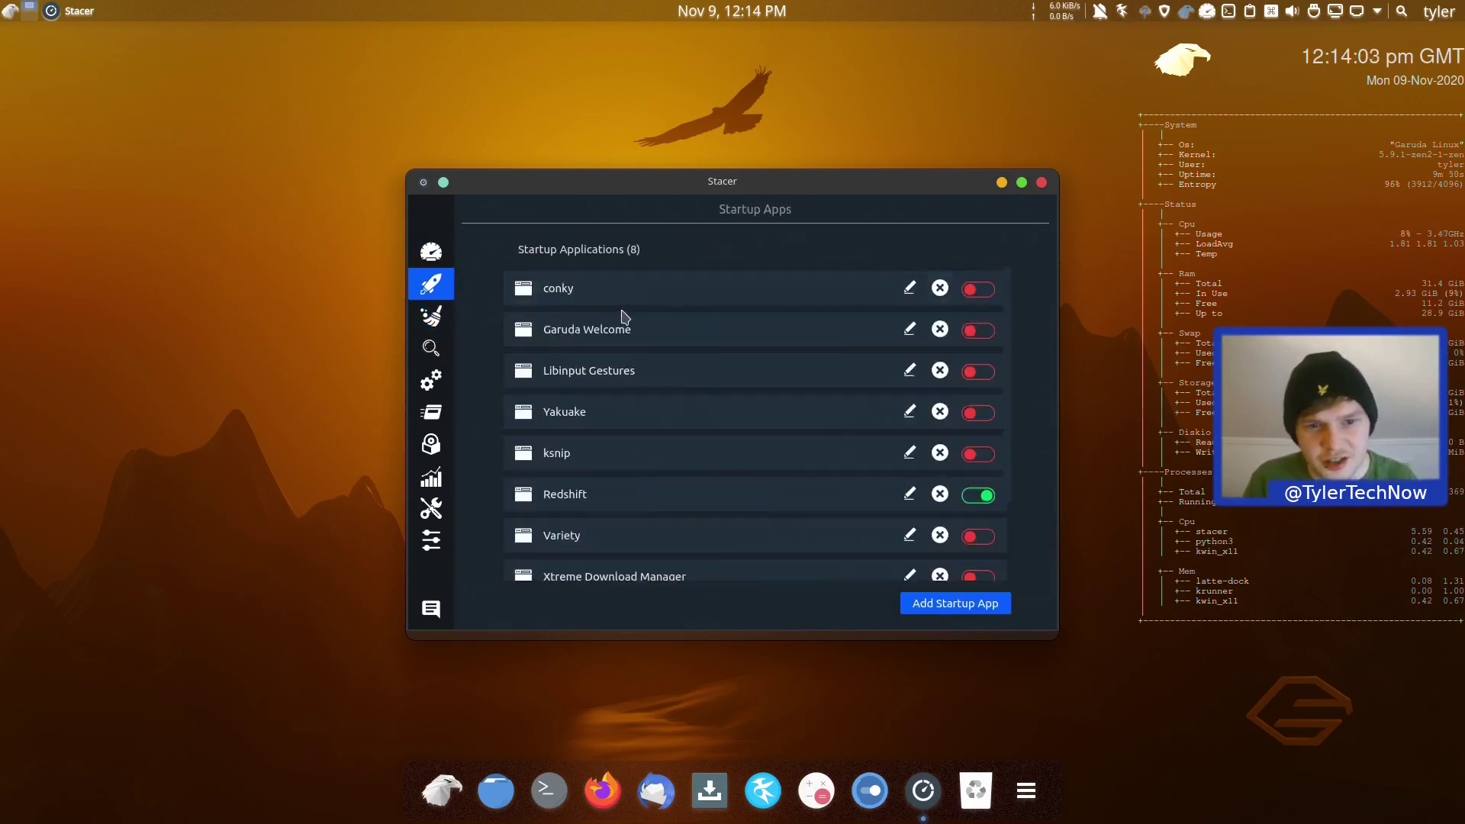
# Step: Scroll the eight startup apps, where only Redshift is enabled, then exit Stacer completely
pyautogui.scroll(-2, 638, 334)
pyautogui.scroll(2, 639, 336)
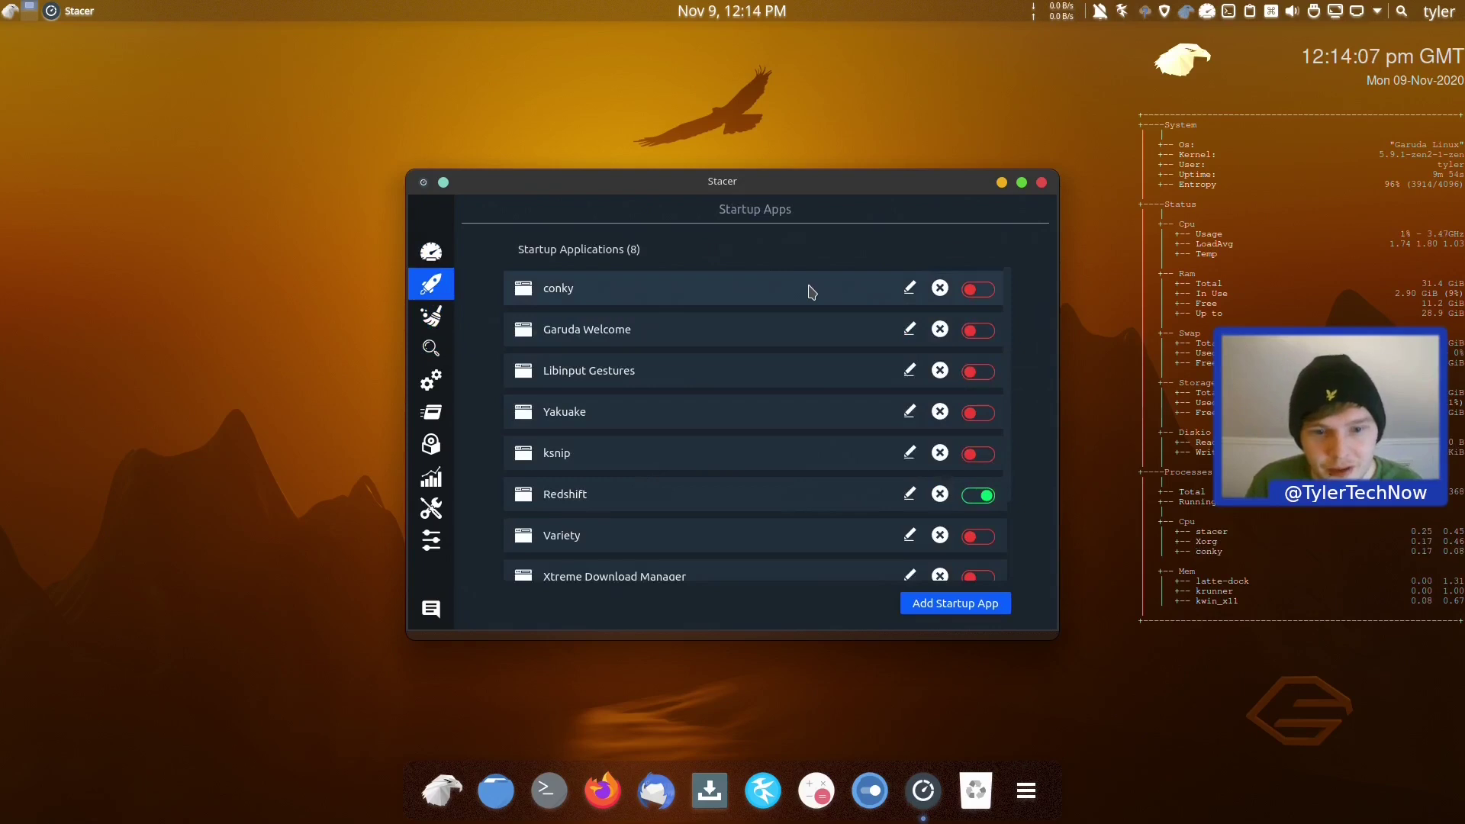
pyautogui.scroll(-2, 684, 332)
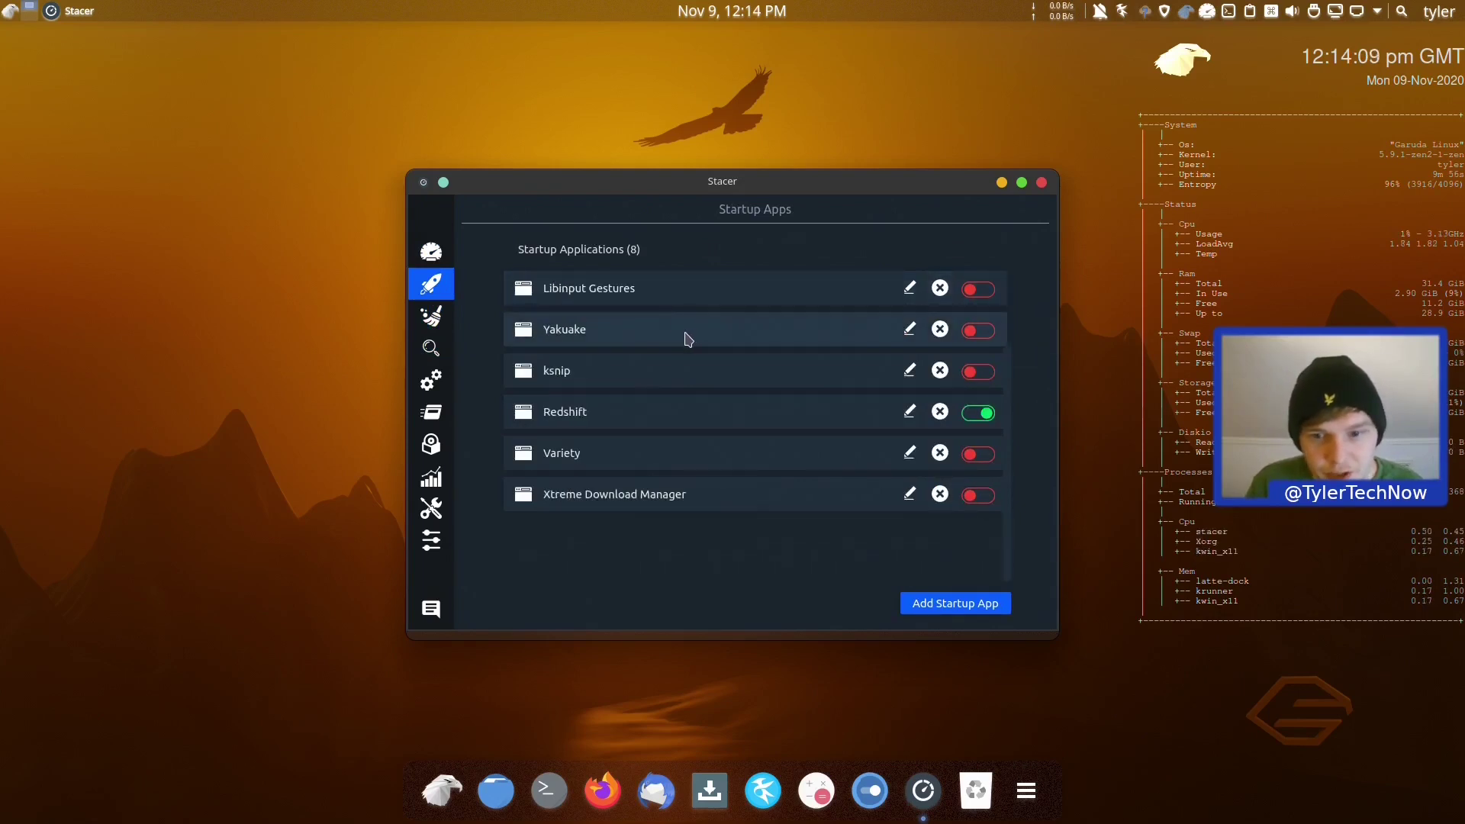
pyautogui.scroll(2, 739, 480)
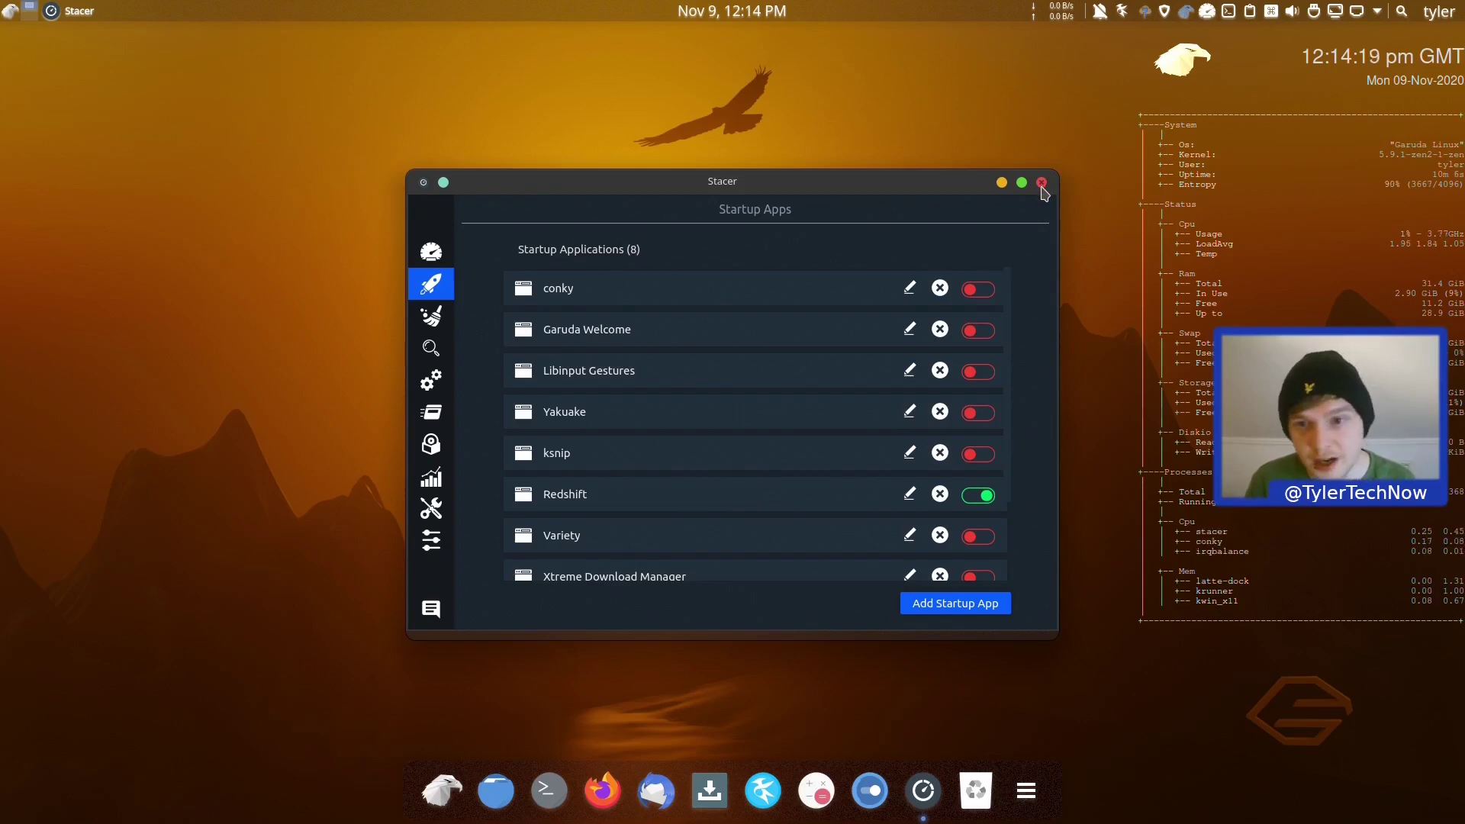
pyautogui.click(1042, 183)
pyautogui.click(676, 400)
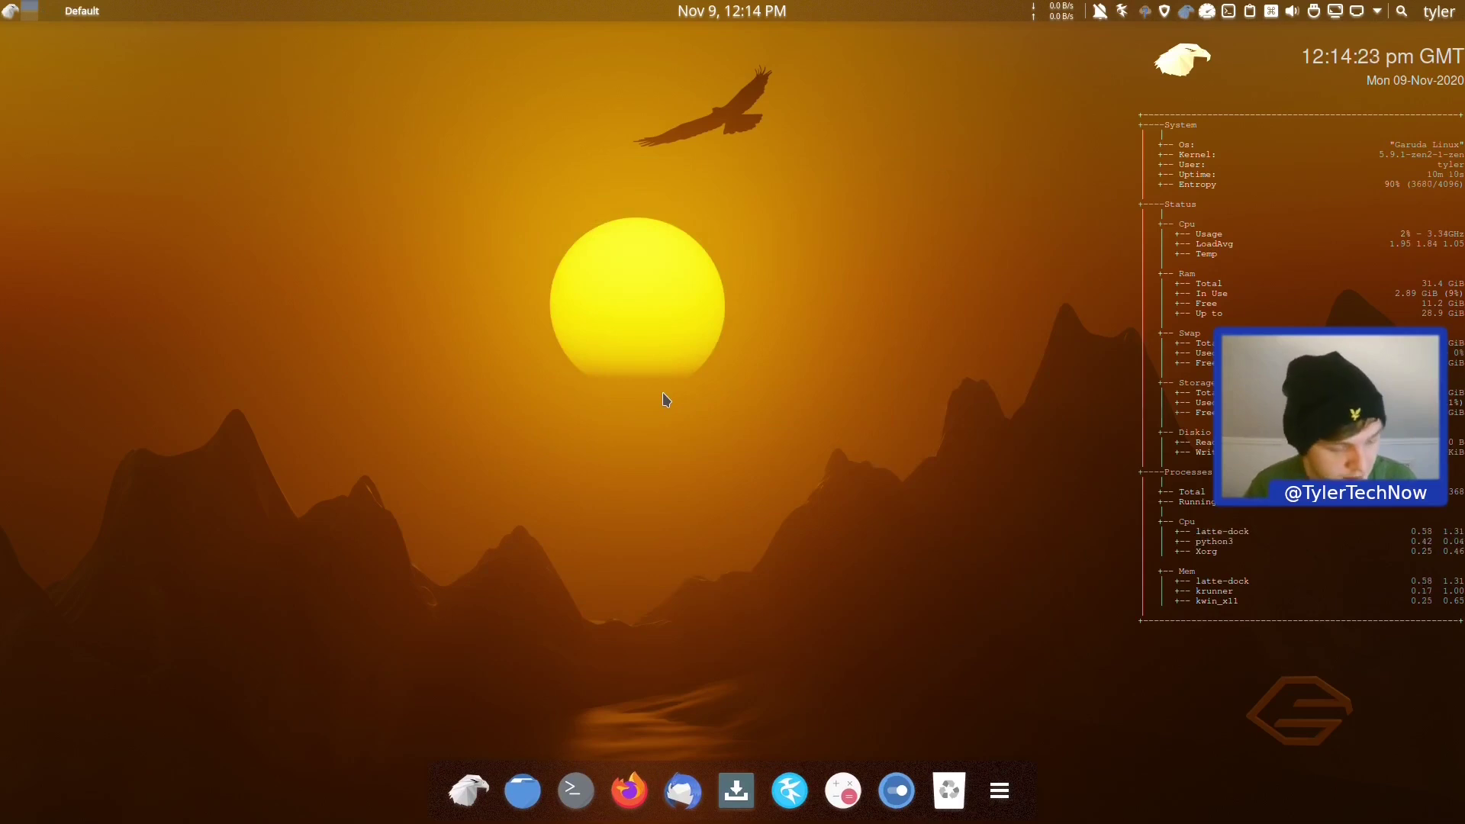
# Step: Search 'gaur' in KRunner and close the Discover store it launched
pyautogui.hotkey('alt', 'space')
pyautogui.write('gaur')
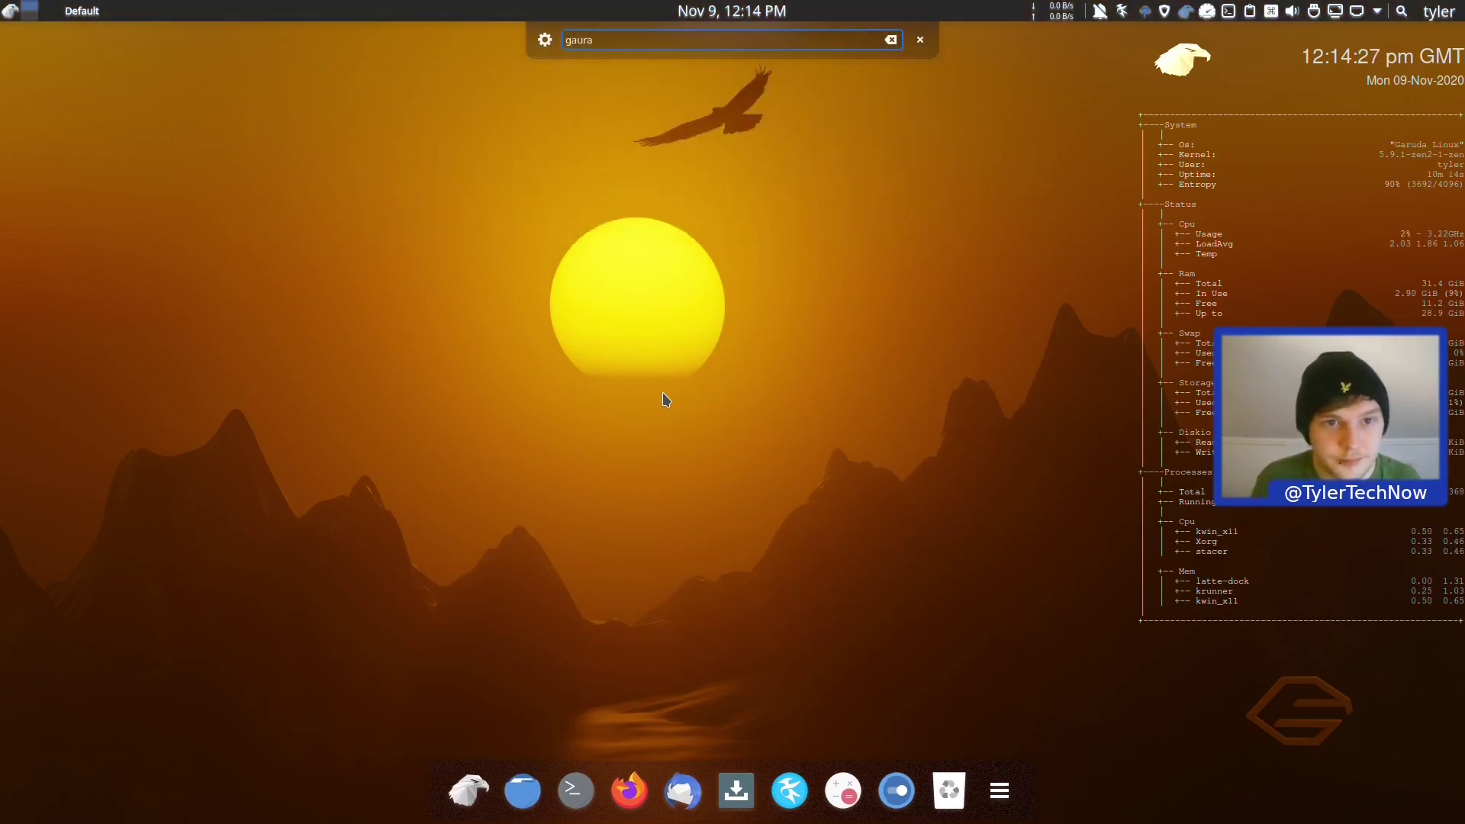
pyautogui.press('Return')
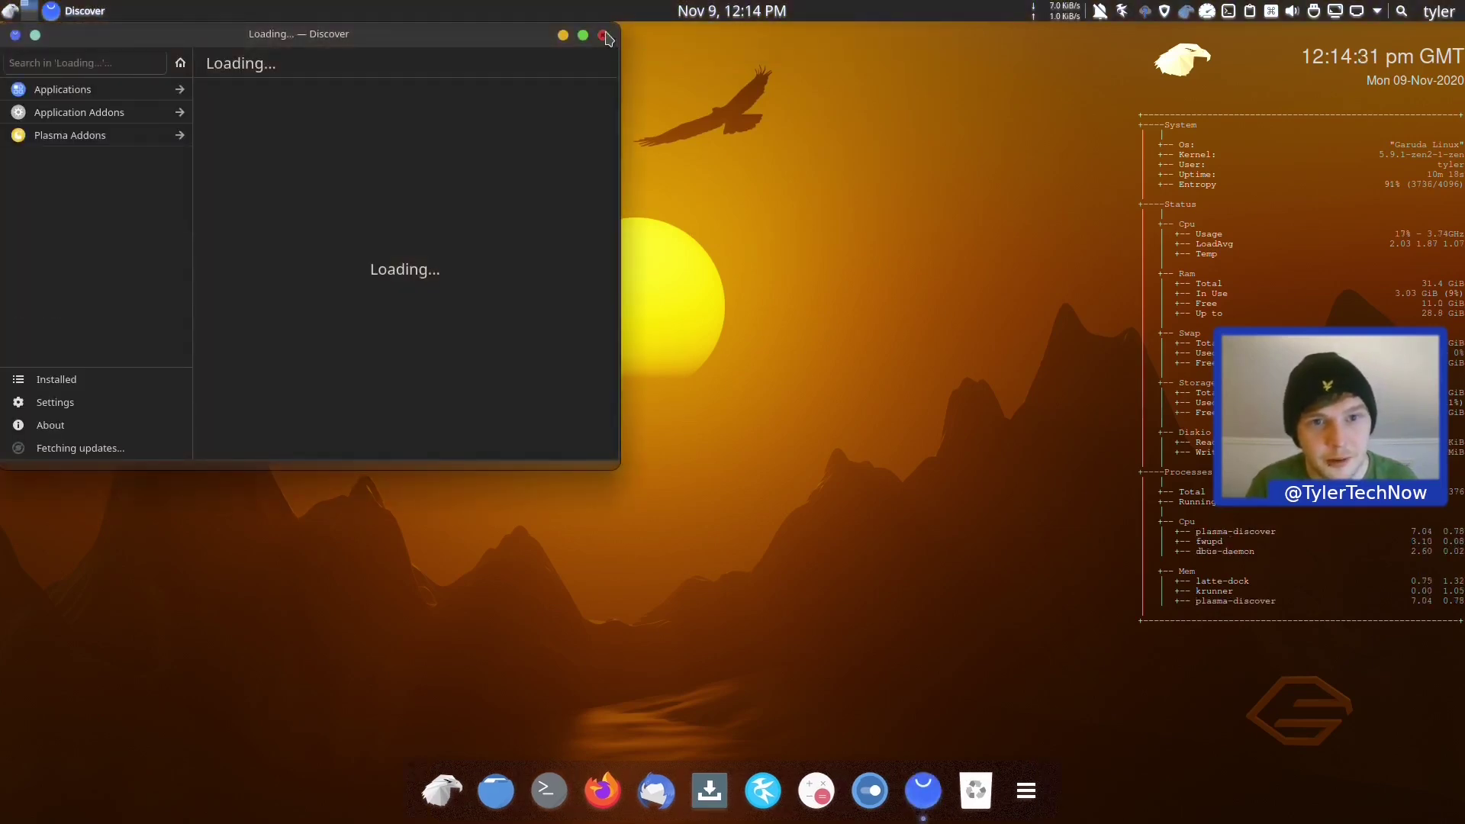
pyautogui.click(602, 34)
# Step: Launch Garuda Welcome via KRunner, open Software from its Tools page, then close Pamac Manager
pyautogui.hotkey('alt', 'space')
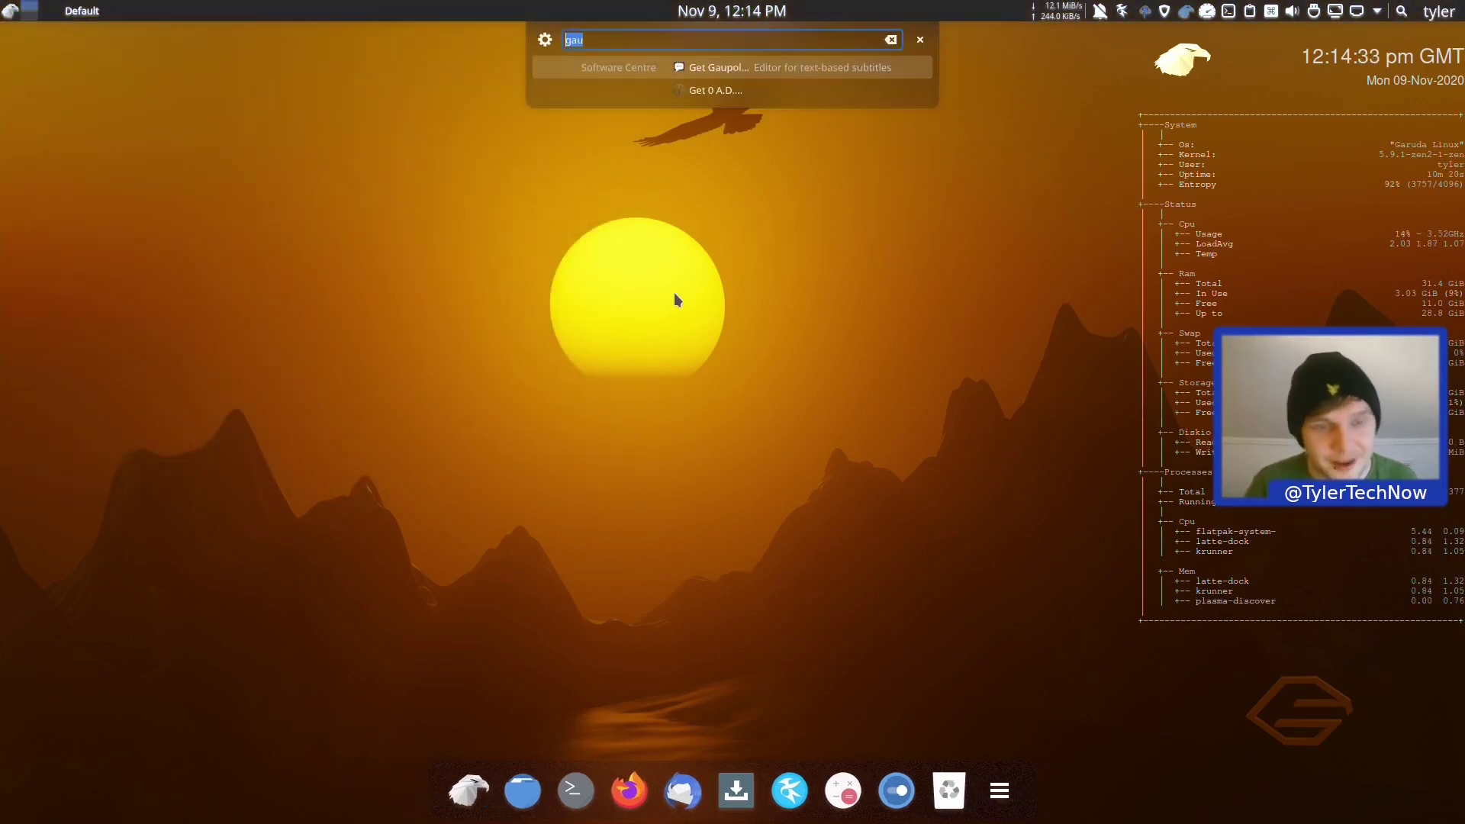
pyautogui.write('garuda')
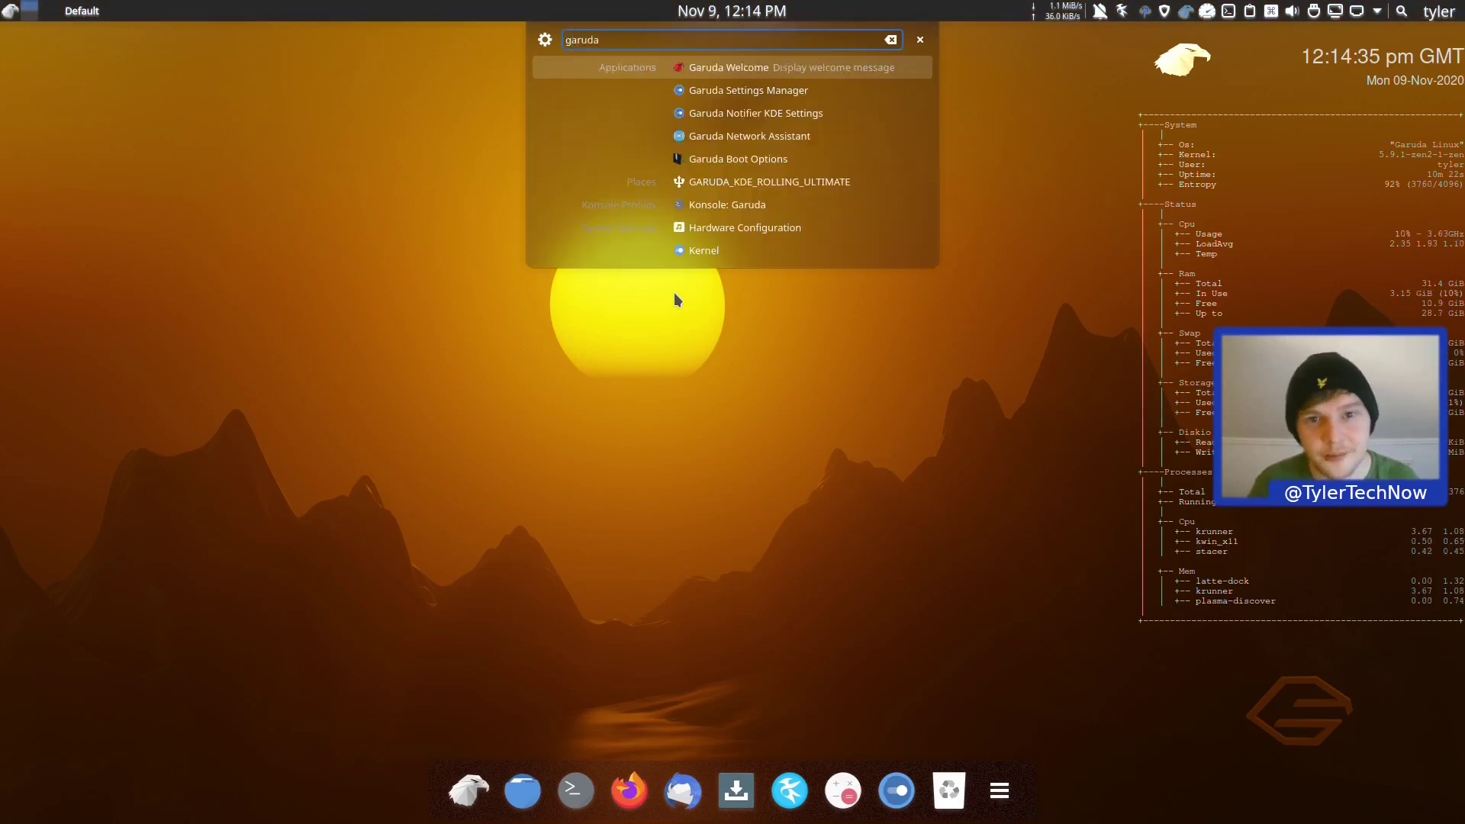
pyautogui.press('Return')
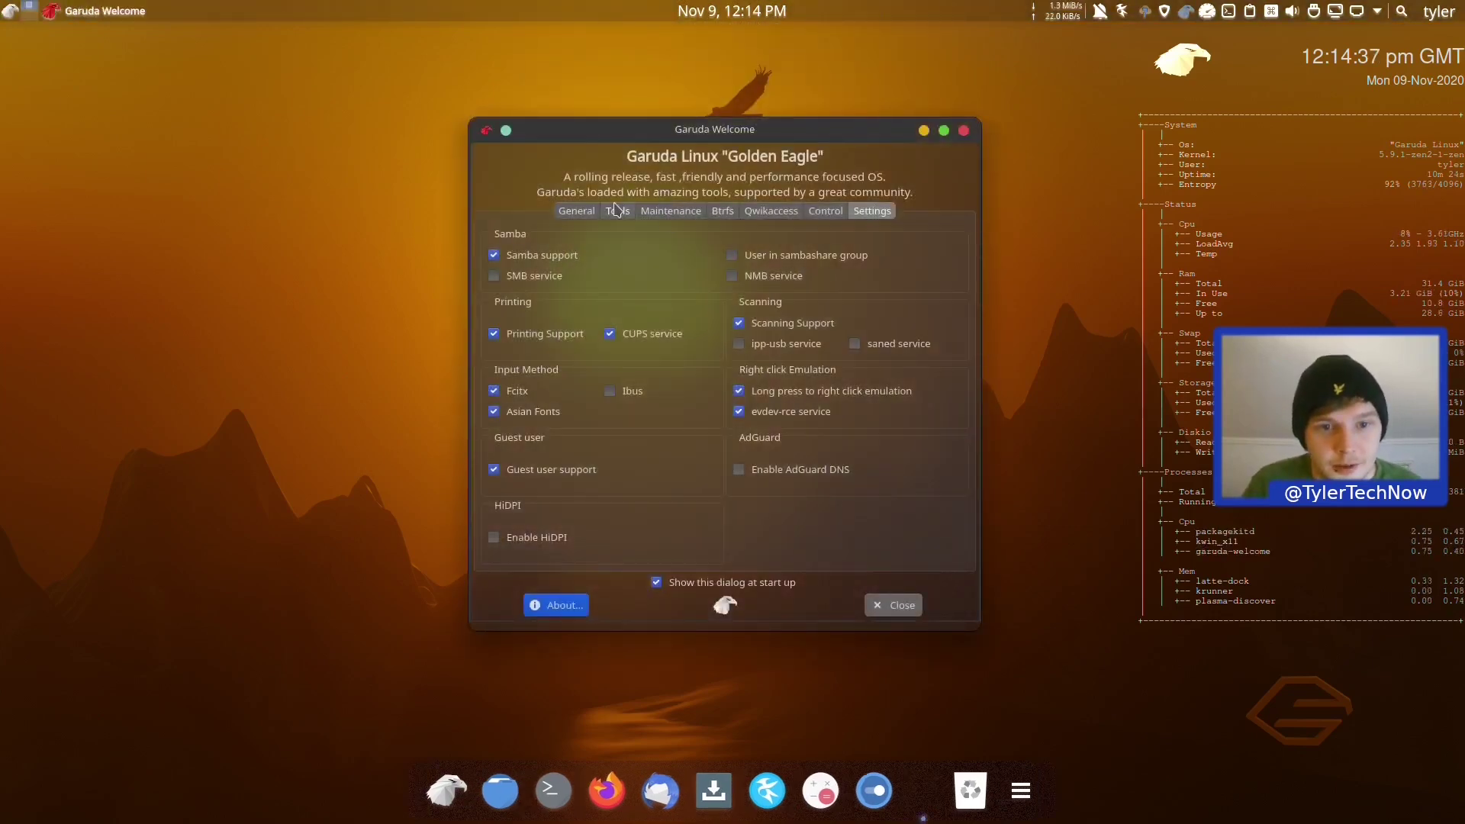
pyautogui.click(618, 212)
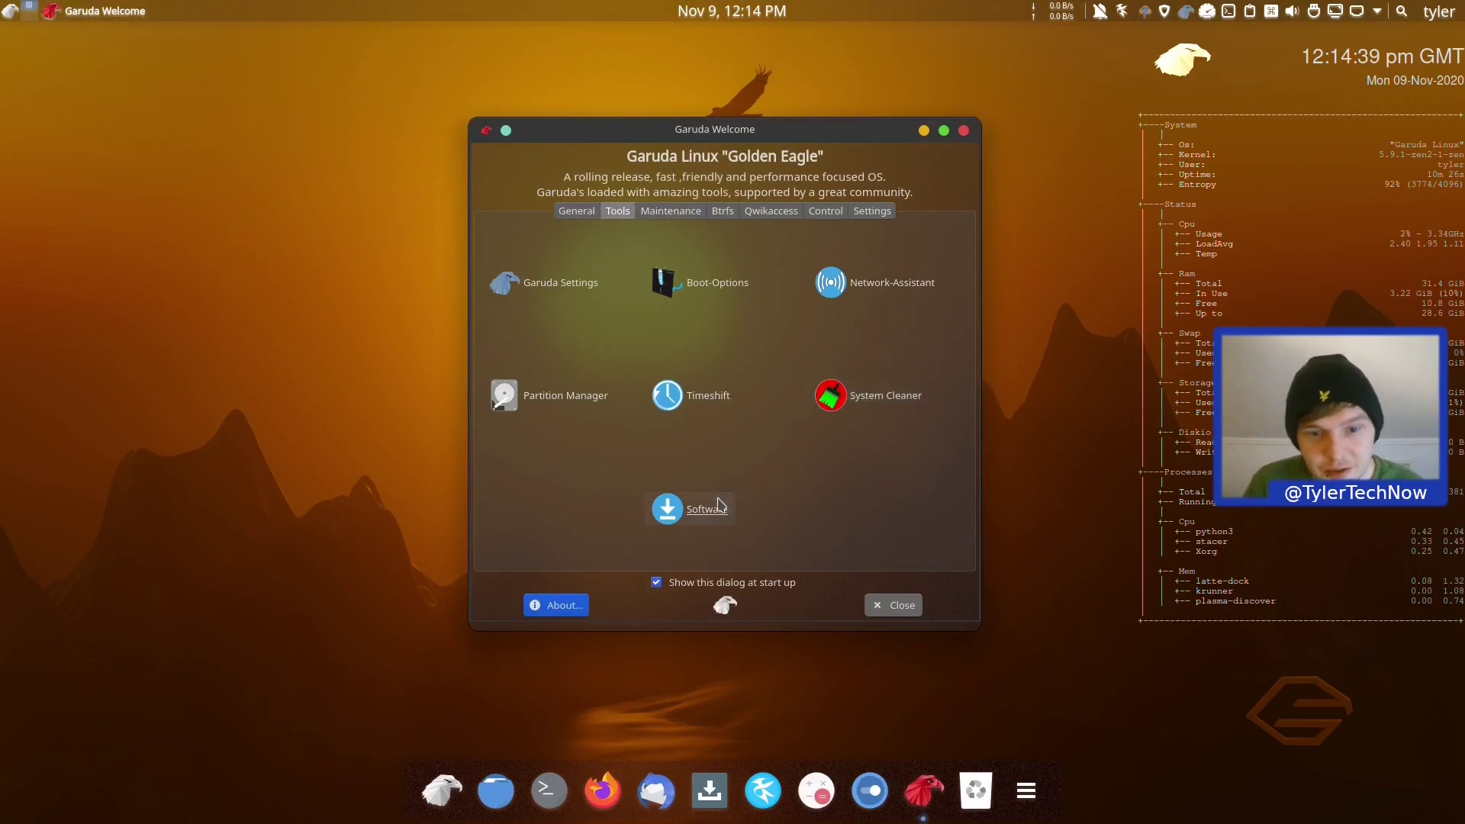
pyautogui.click(702, 517)
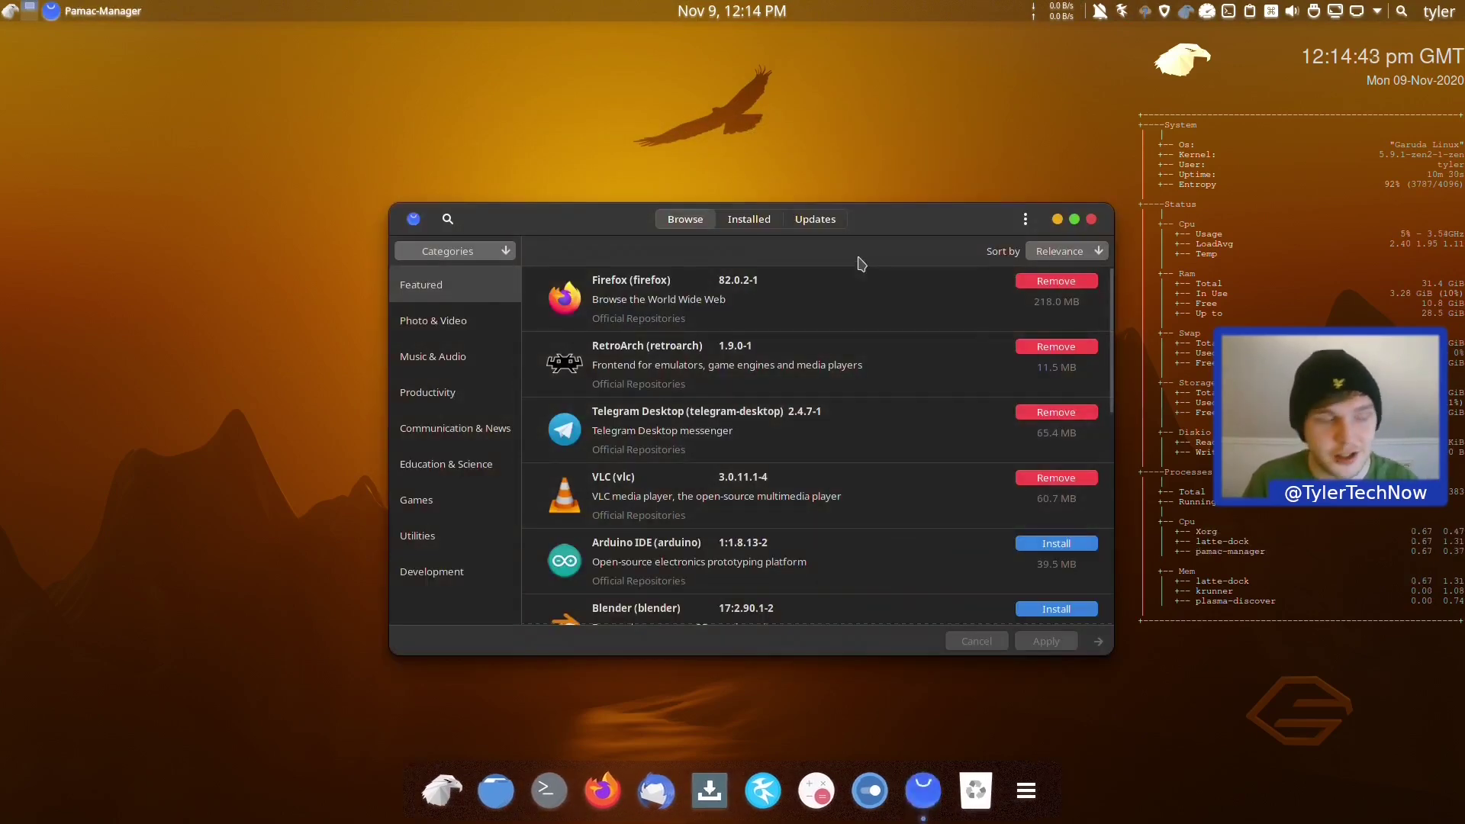
pyautogui.click(1092, 220)
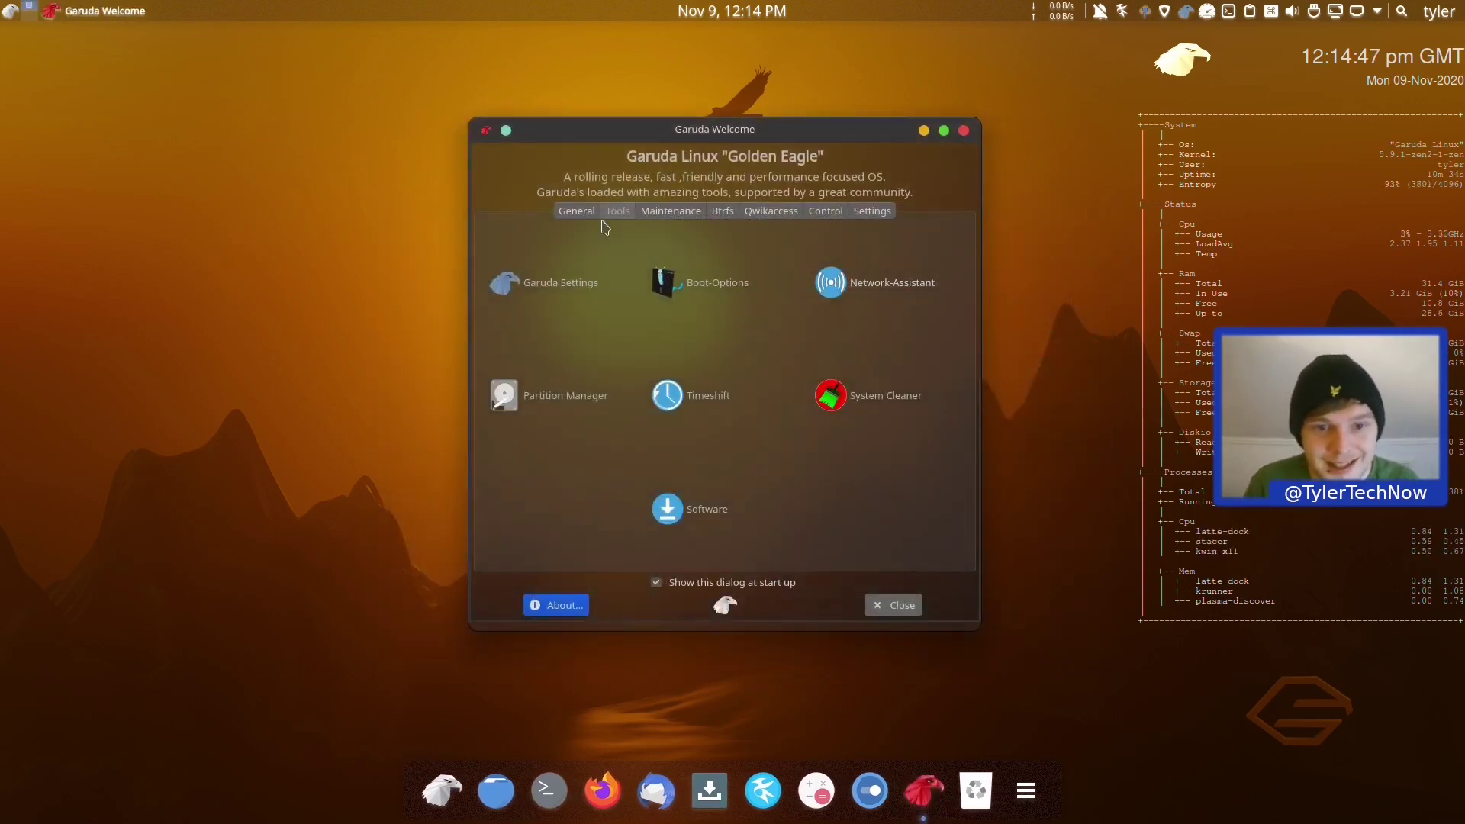
# Step: View Garuda Welcome's maintenance, Btrfs, Qwikaccess, Control and Settings pages, then close it
pyautogui.click(670, 214)
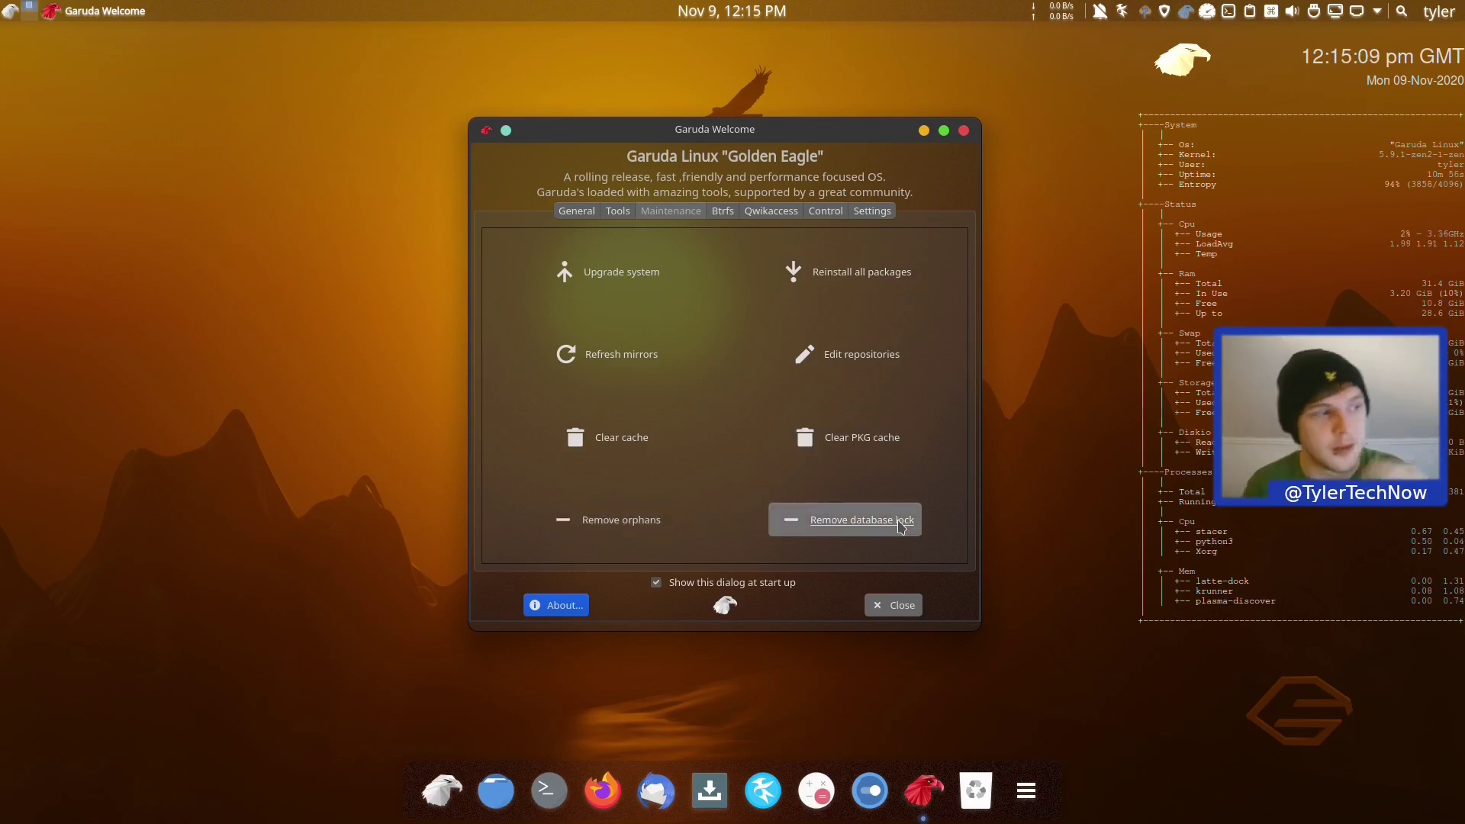
pyautogui.click(724, 213)
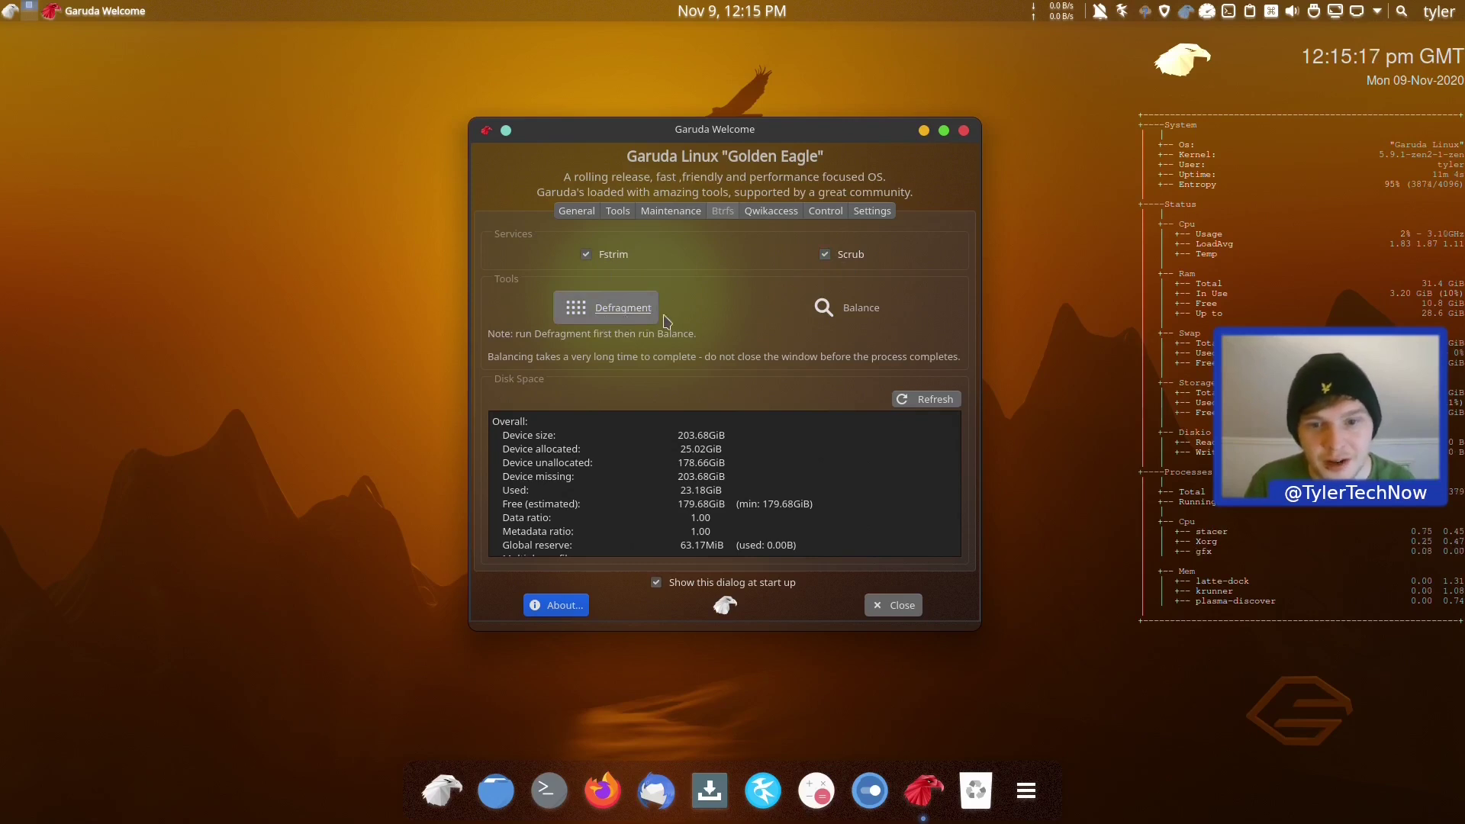
pyautogui.click(785, 214)
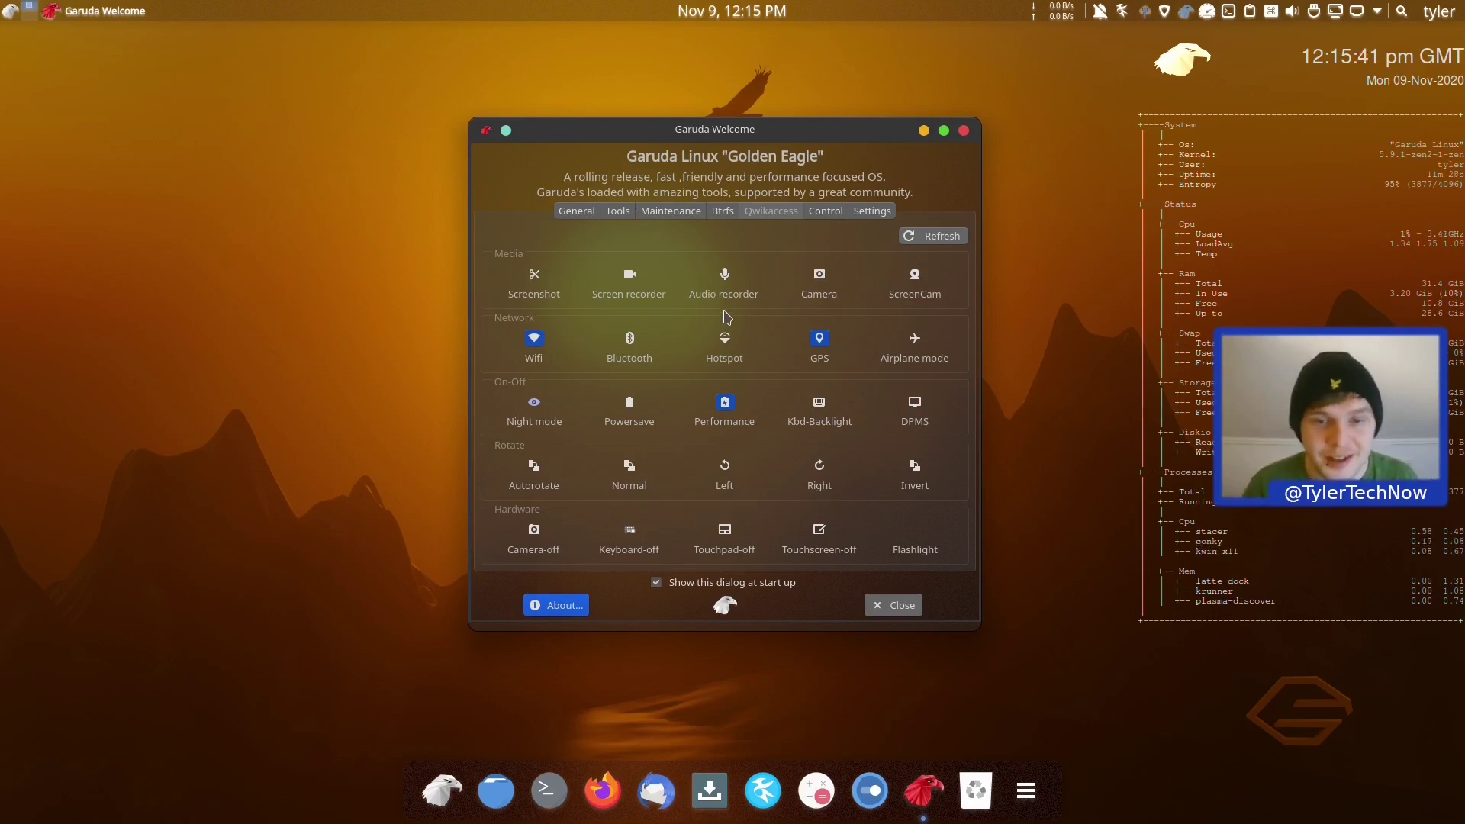
pyautogui.click(825, 211)
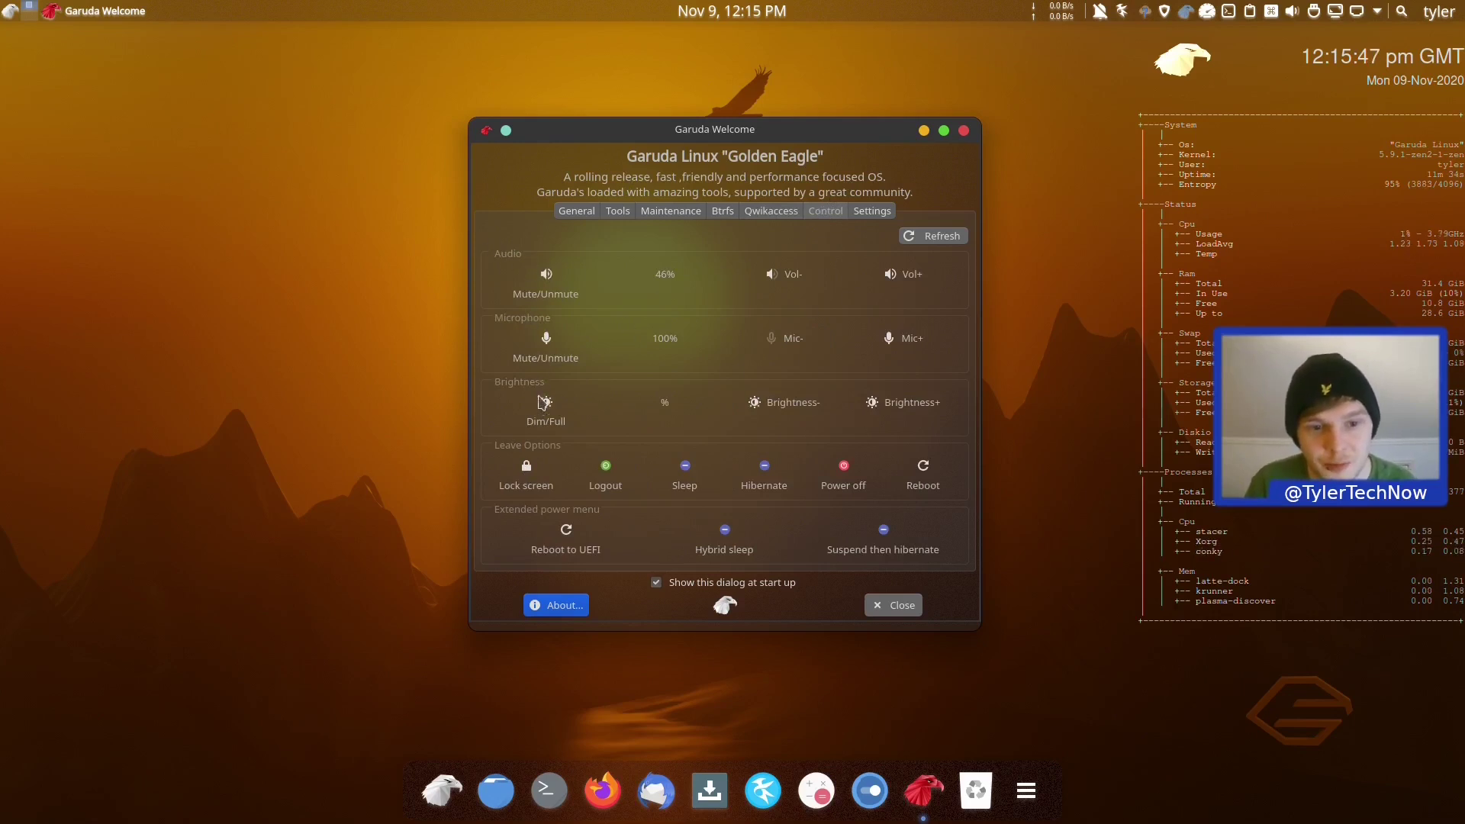
pyautogui.click(874, 213)
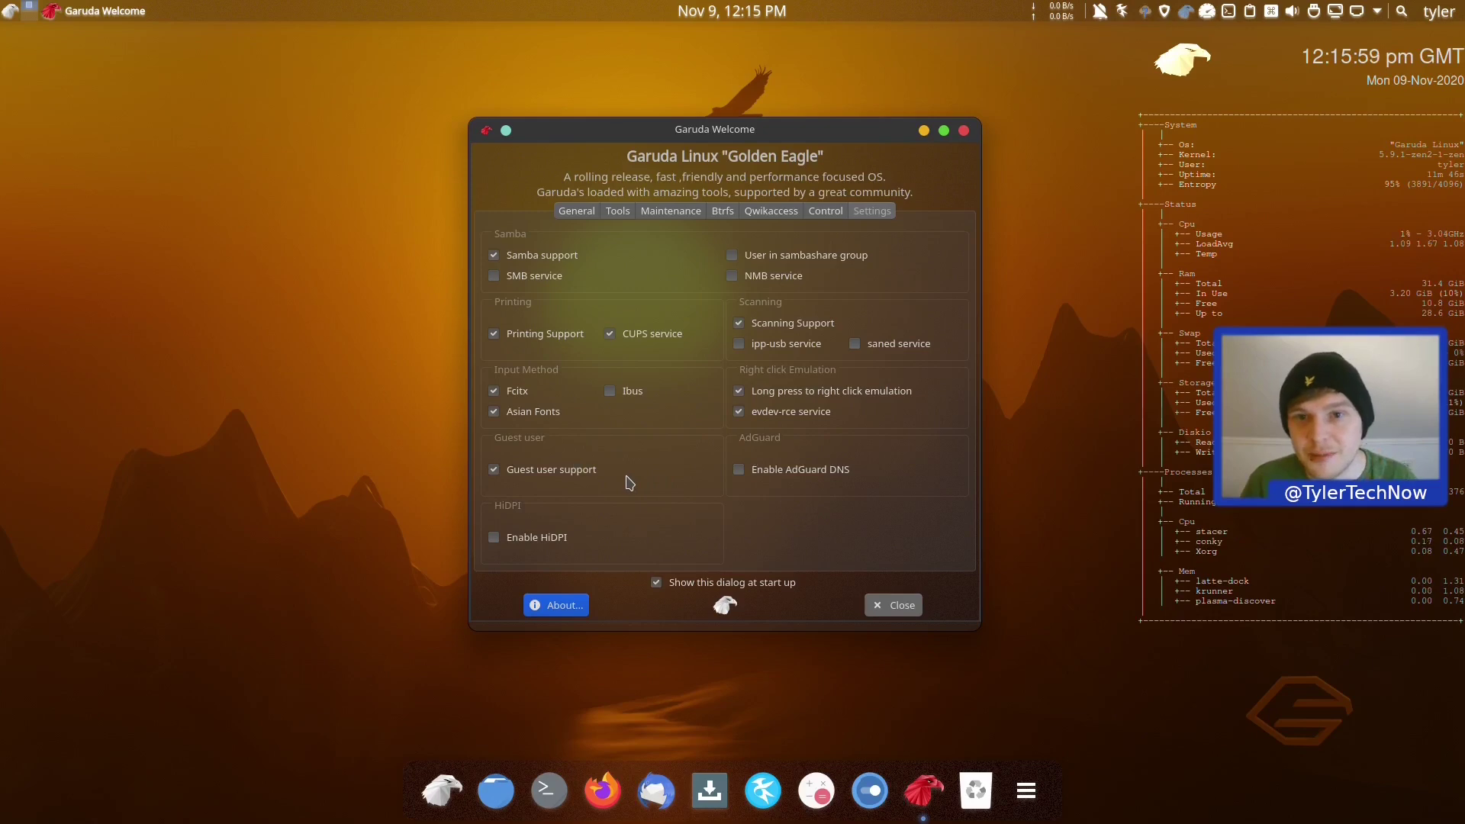
pyautogui.click(889, 605)
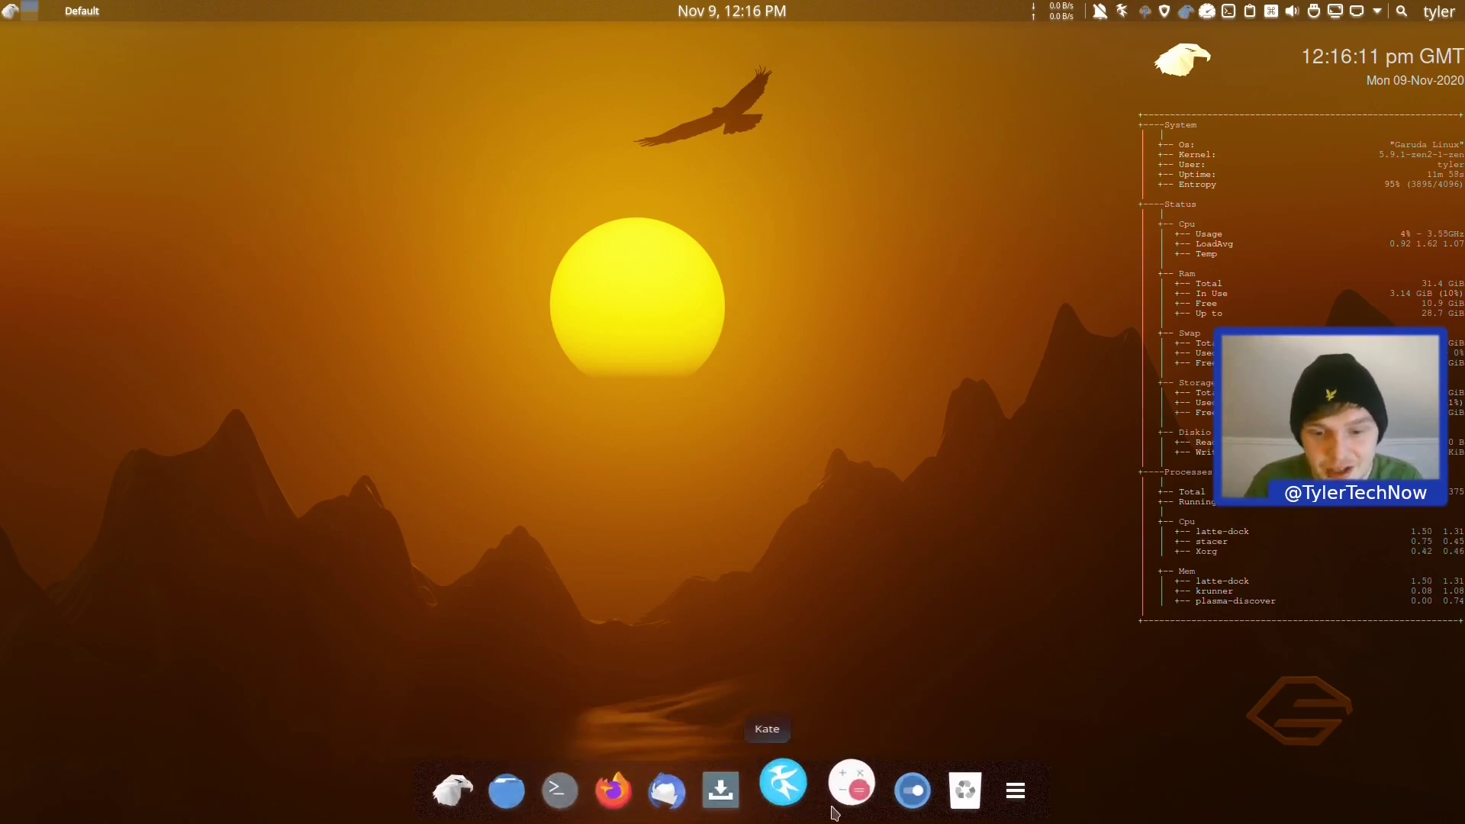
# Step: Toggle the Latte CPU/memory sidebar, enter and leave top-panel editing, then show the user menu
pyautogui.click(1002, 794)
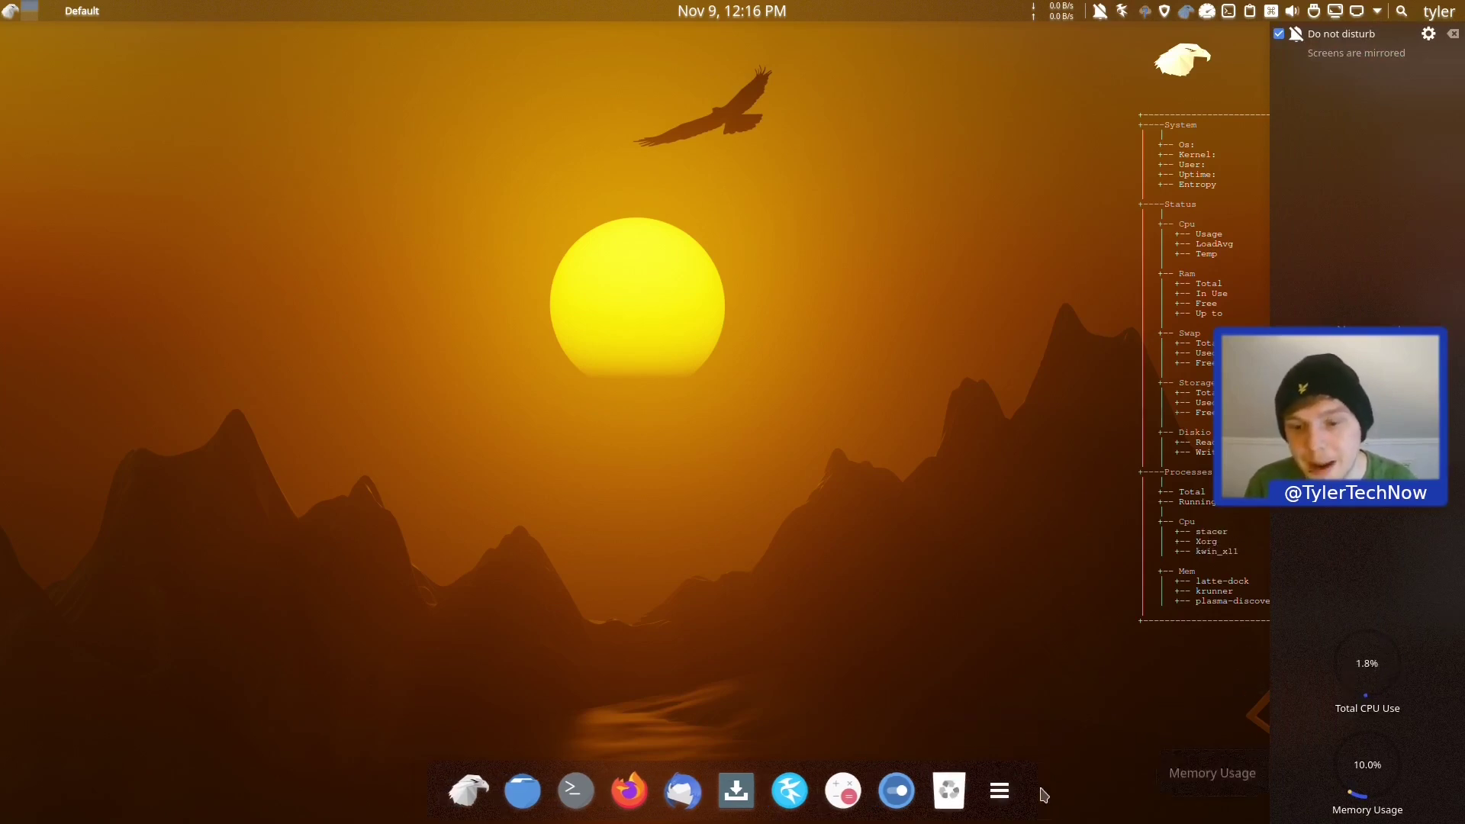
pyautogui.click(999, 791)
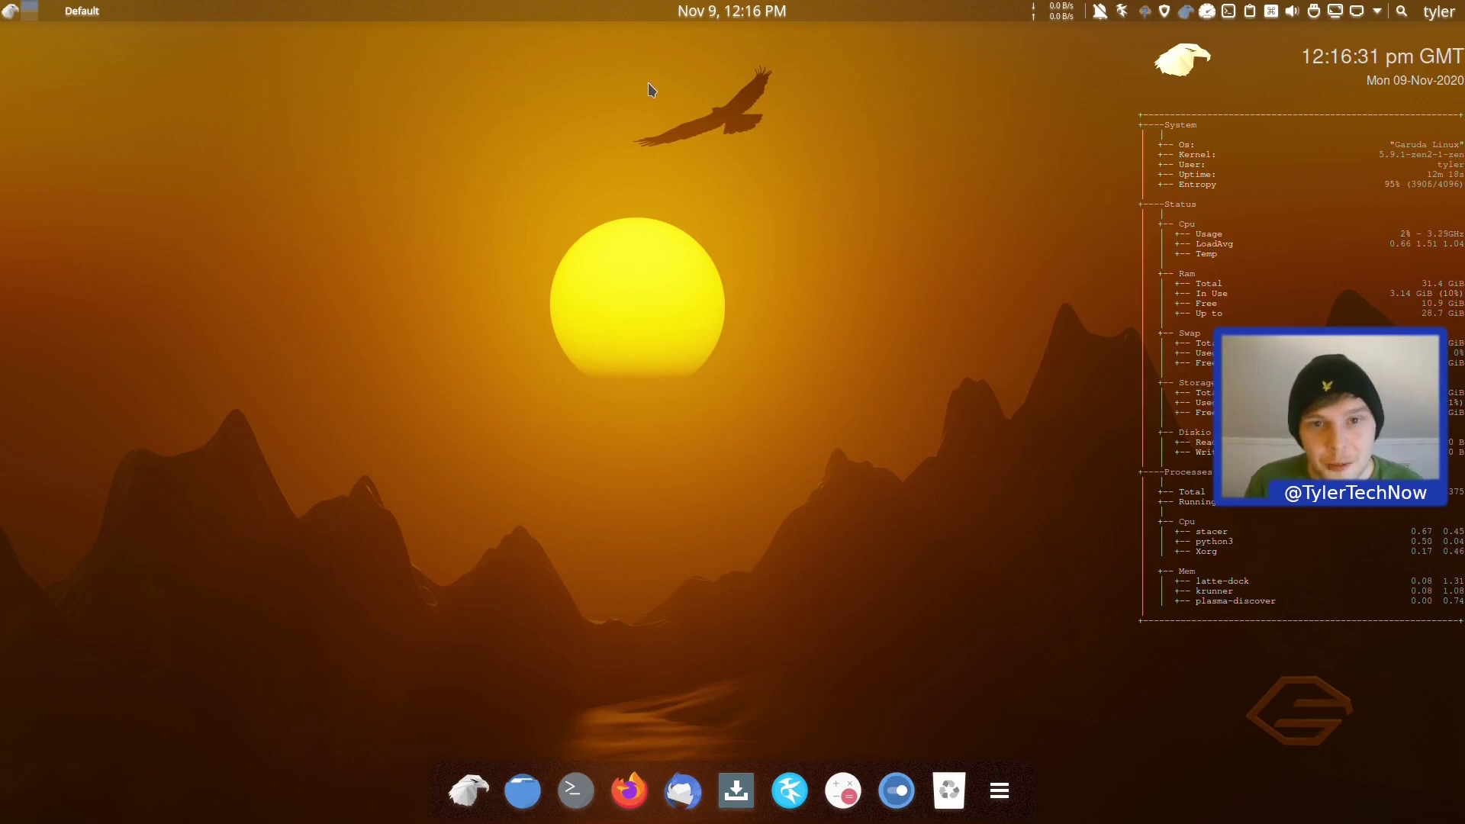
pyautogui.rightClick(801, 14)
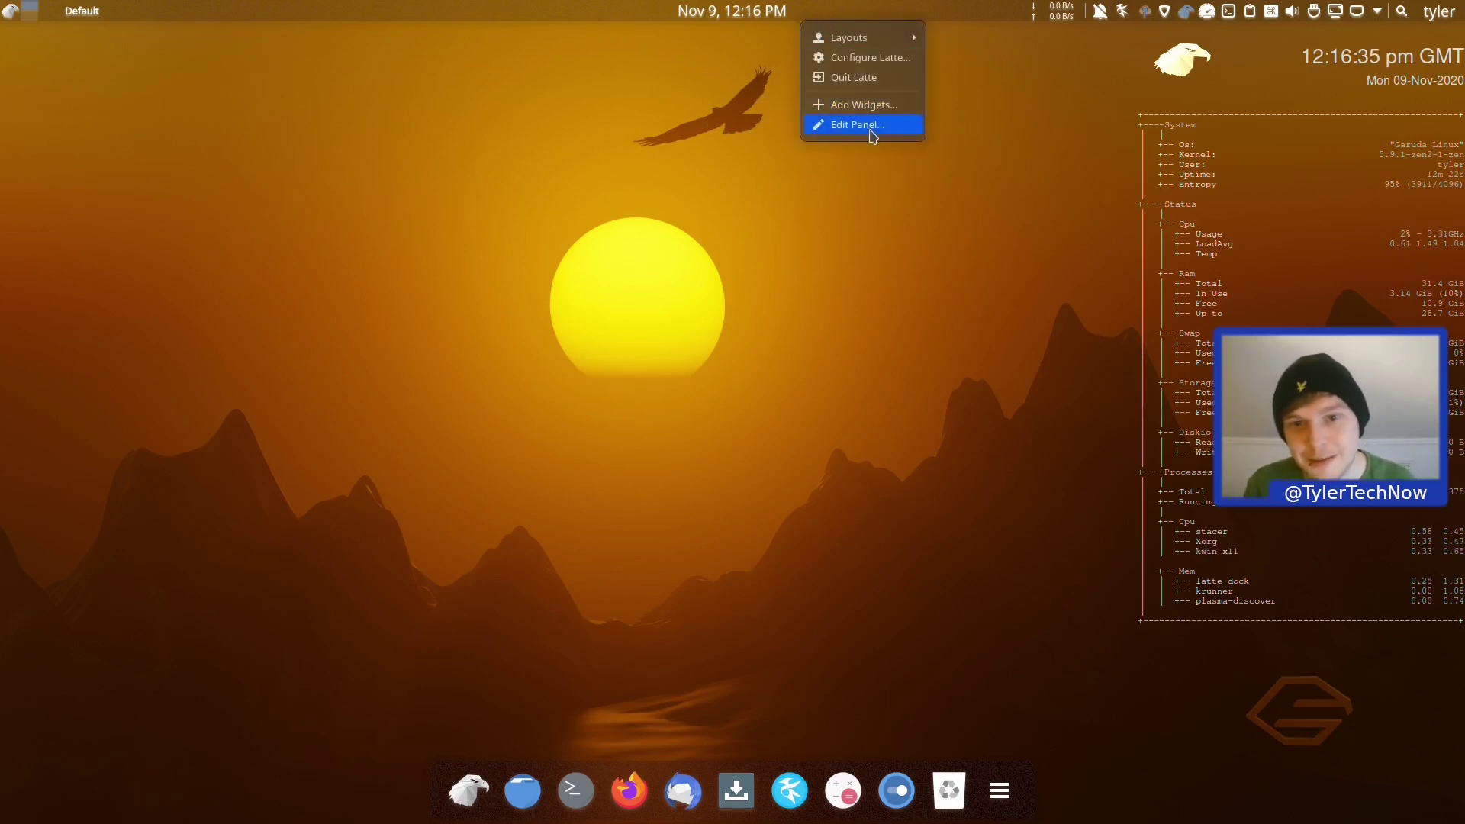
pyautogui.click(856, 125)
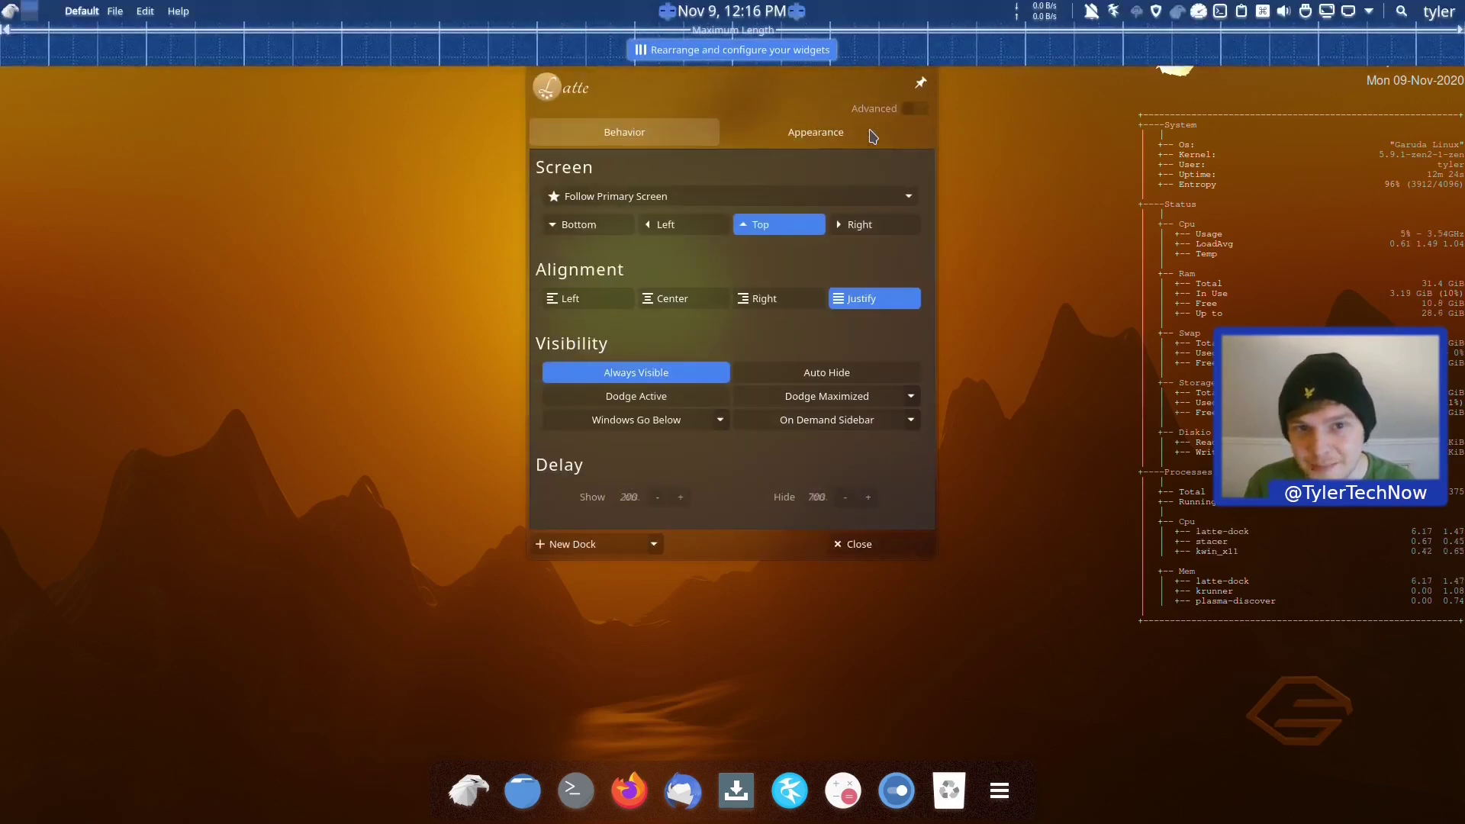
pyautogui.click(990, 142)
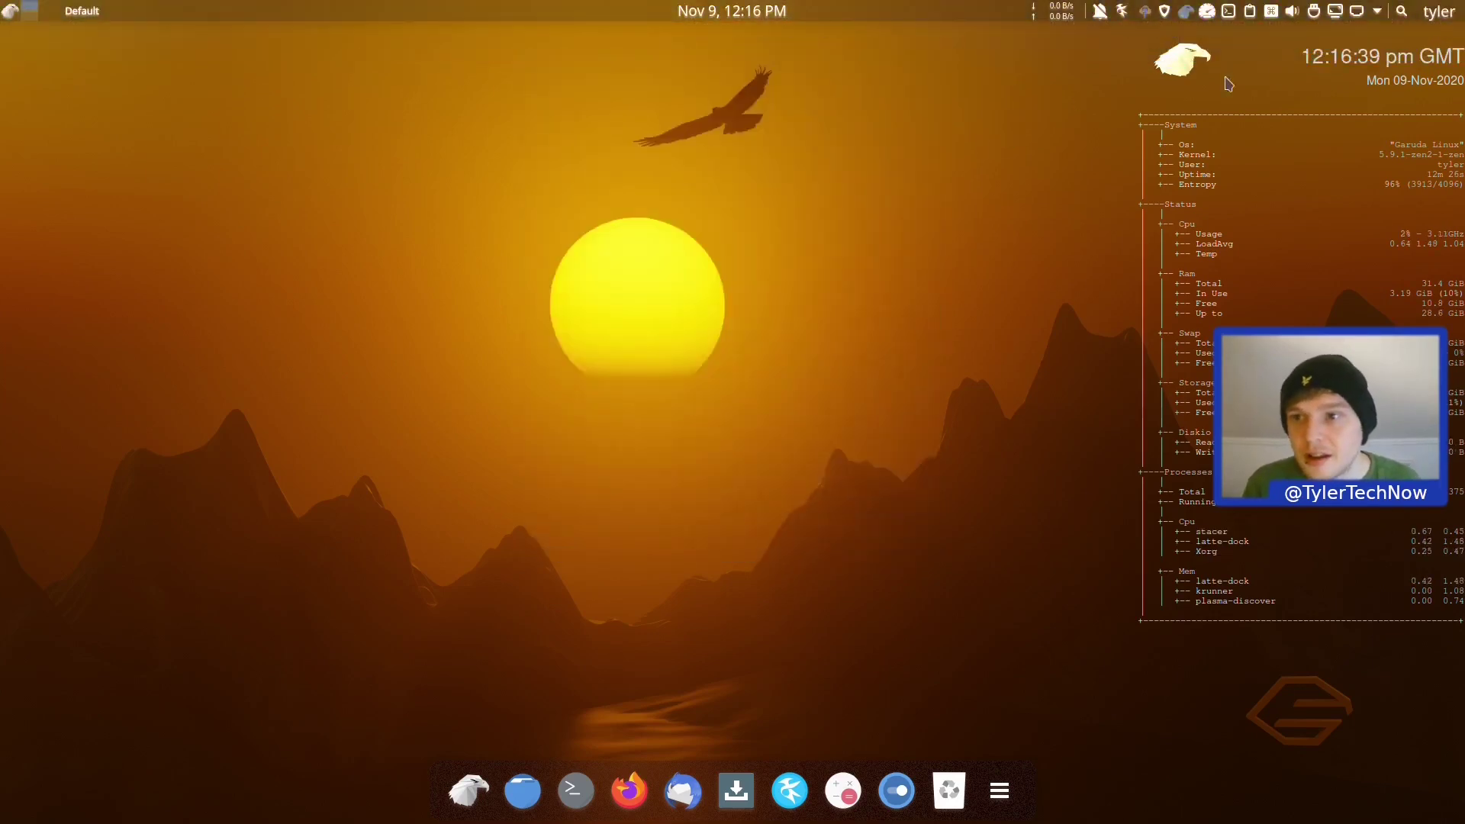
pyautogui.click(1442, 14)
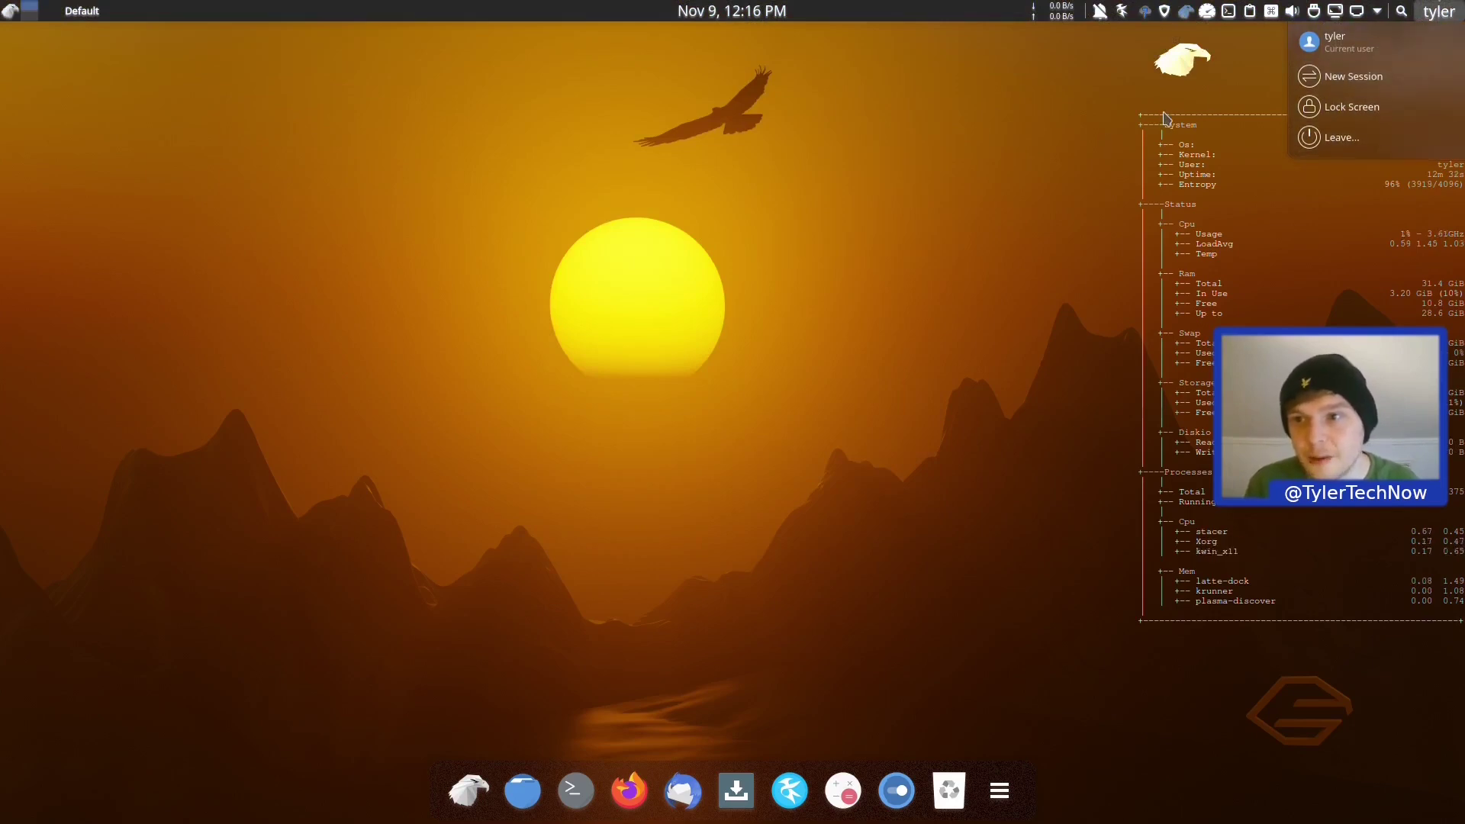
# Step: Close the user menu and dismiss the panel's search bar
pyautogui.click(1424, 10)
pyautogui.click(1403, 13)
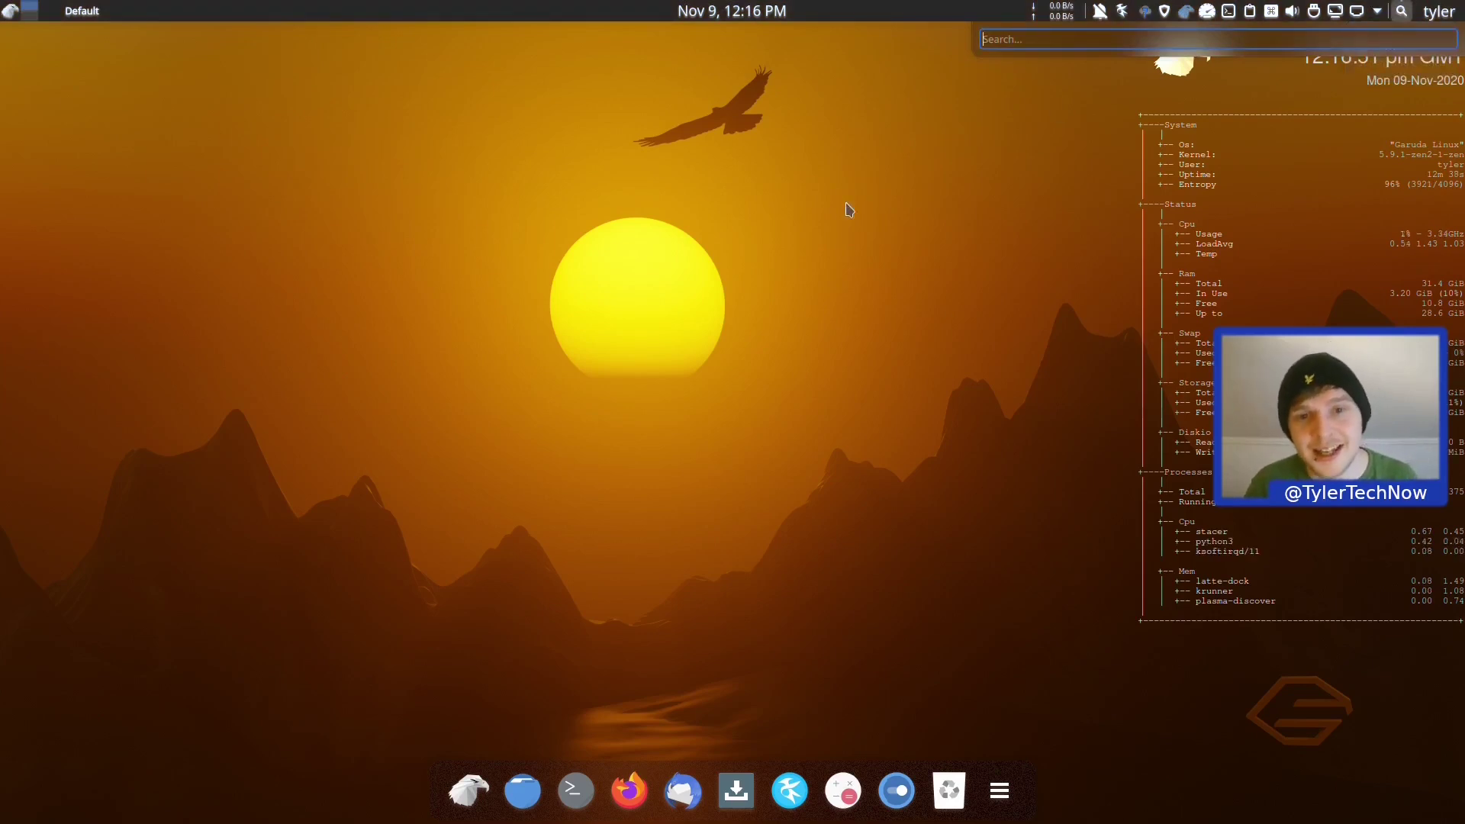
pyautogui.click(799, 221)
# Step: Try the query 'sfsd' in KRunner, dismiss it, and expand the hidden system tray items
pyautogui.hotkey('alt', 'space')
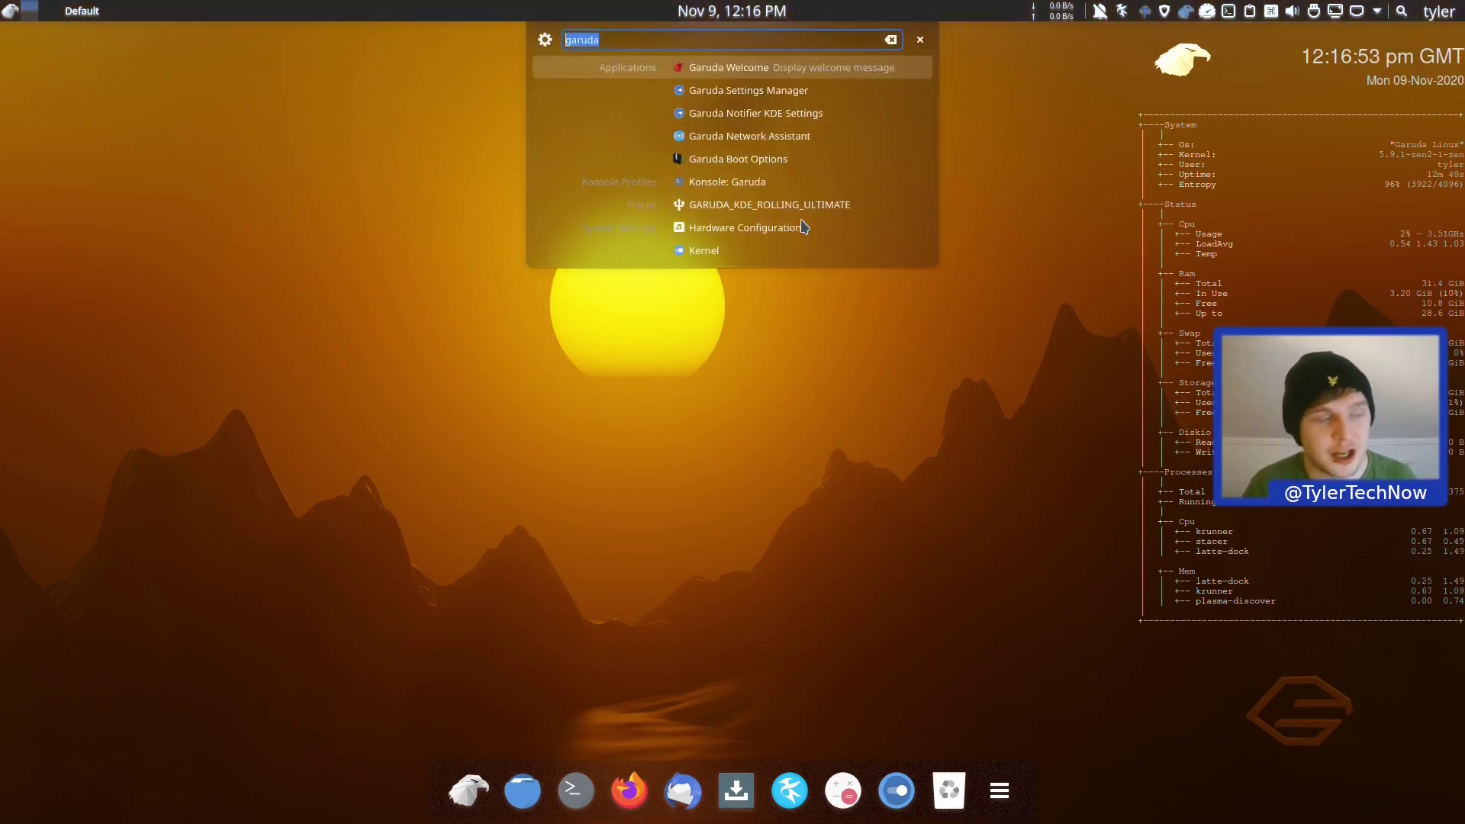
pyautogui.write('sfsdf')
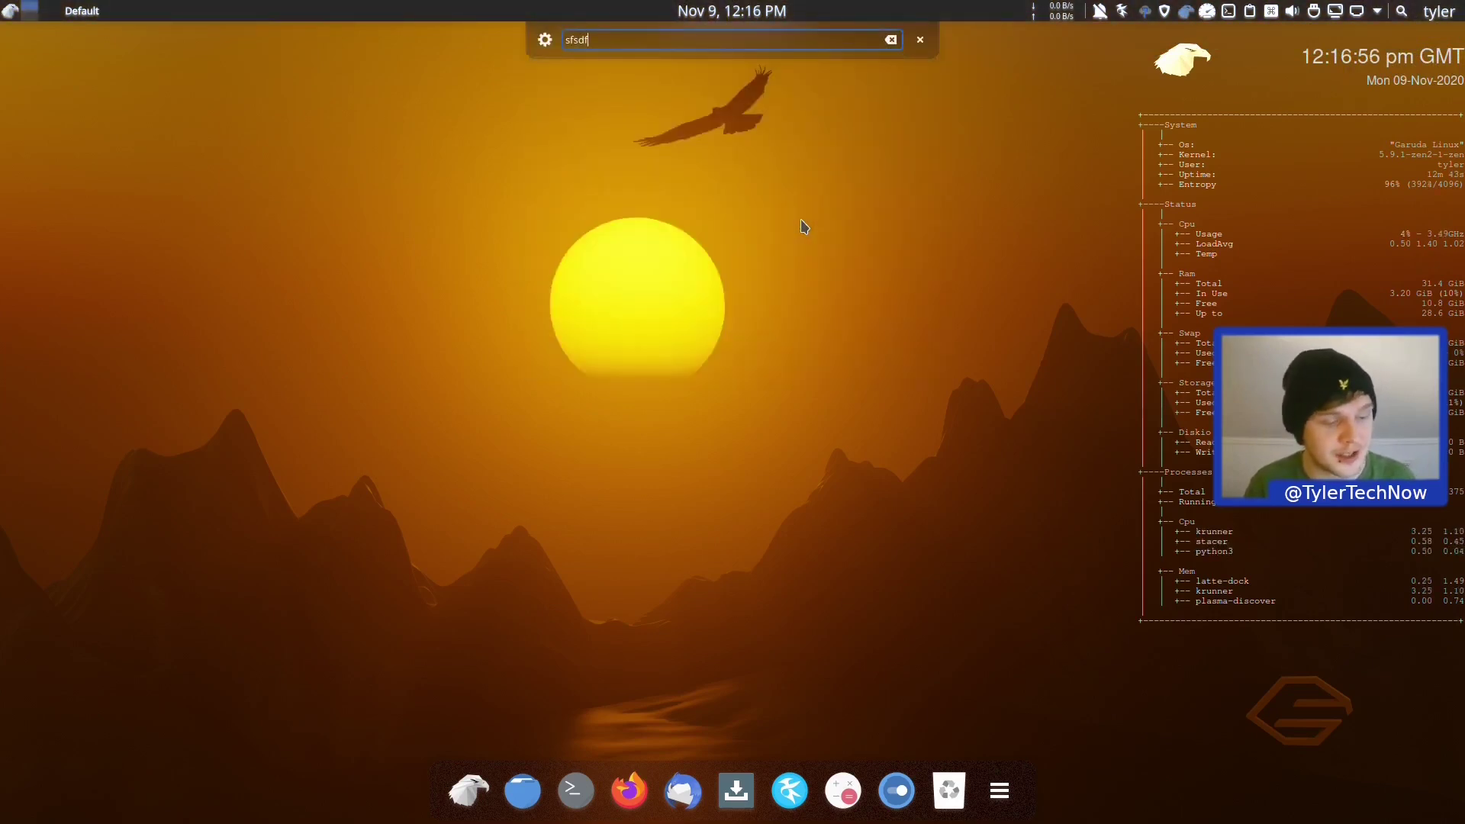
pyautogui.press('Escape')
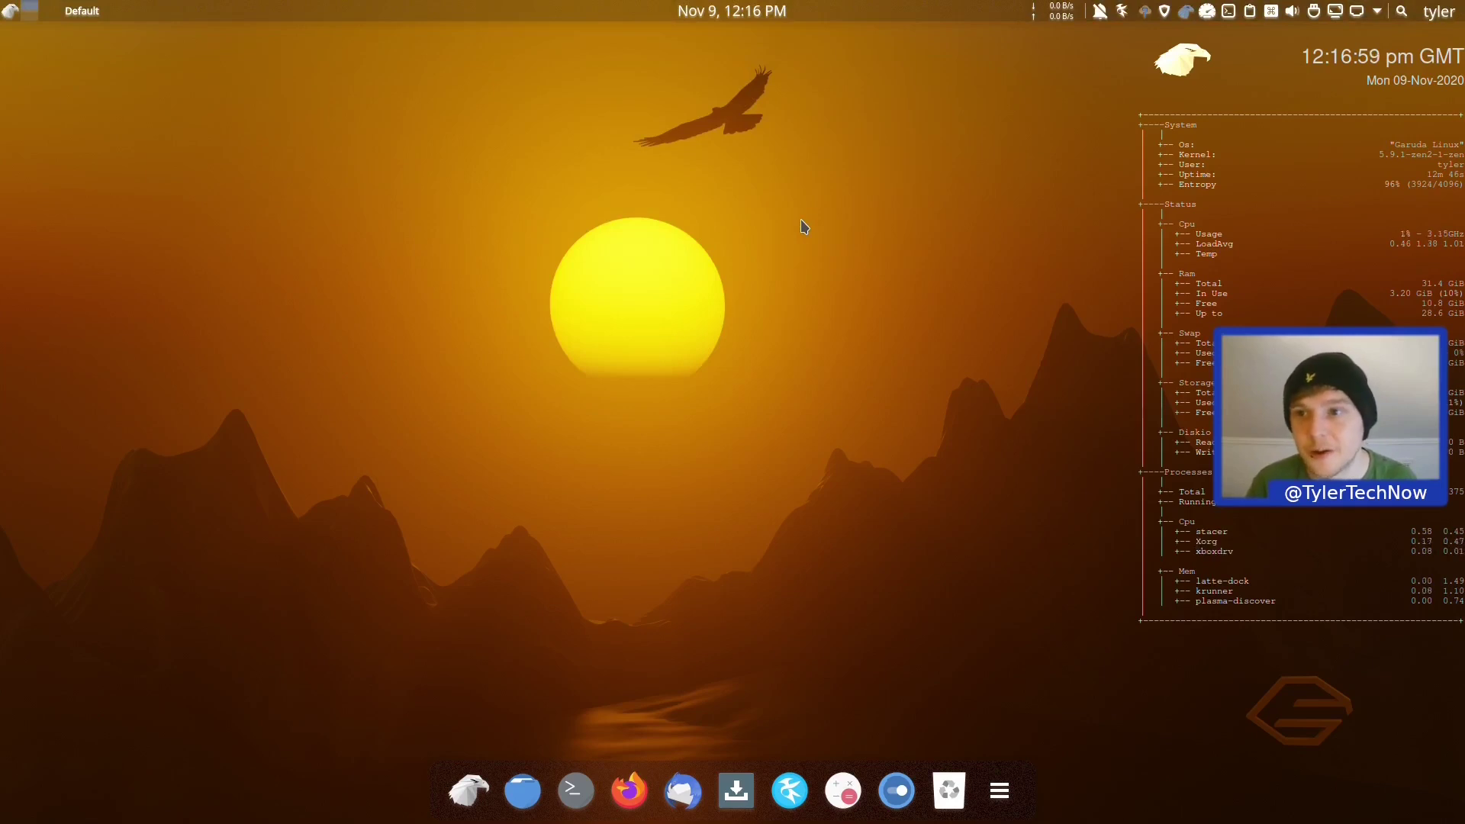
pyautogui.click(1376, 14)
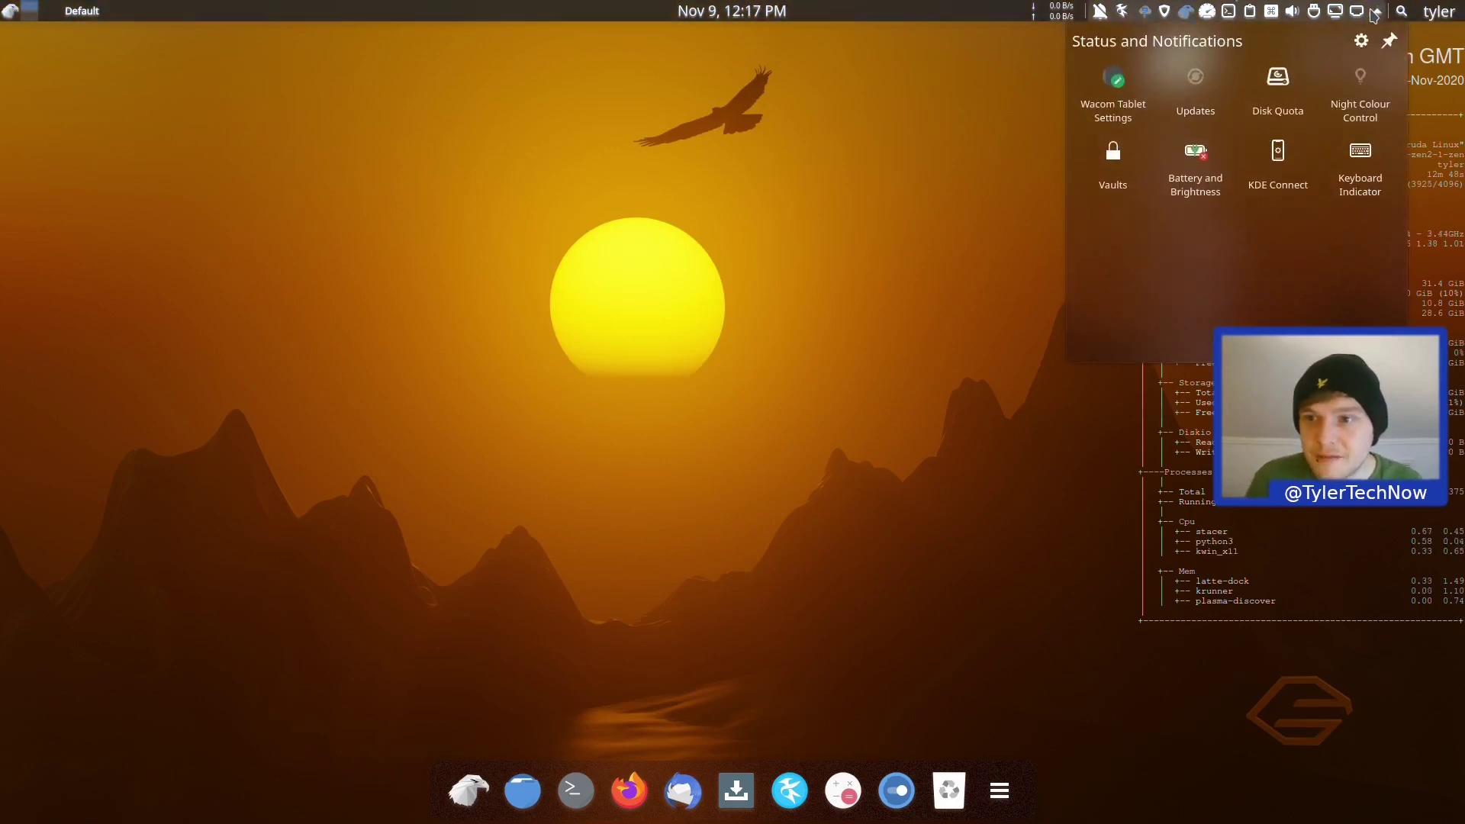
# Step: Close the tray panel, check the input method menu, then drop down and retract the Yakuake terminal
pyautogui.click(1032, 117)
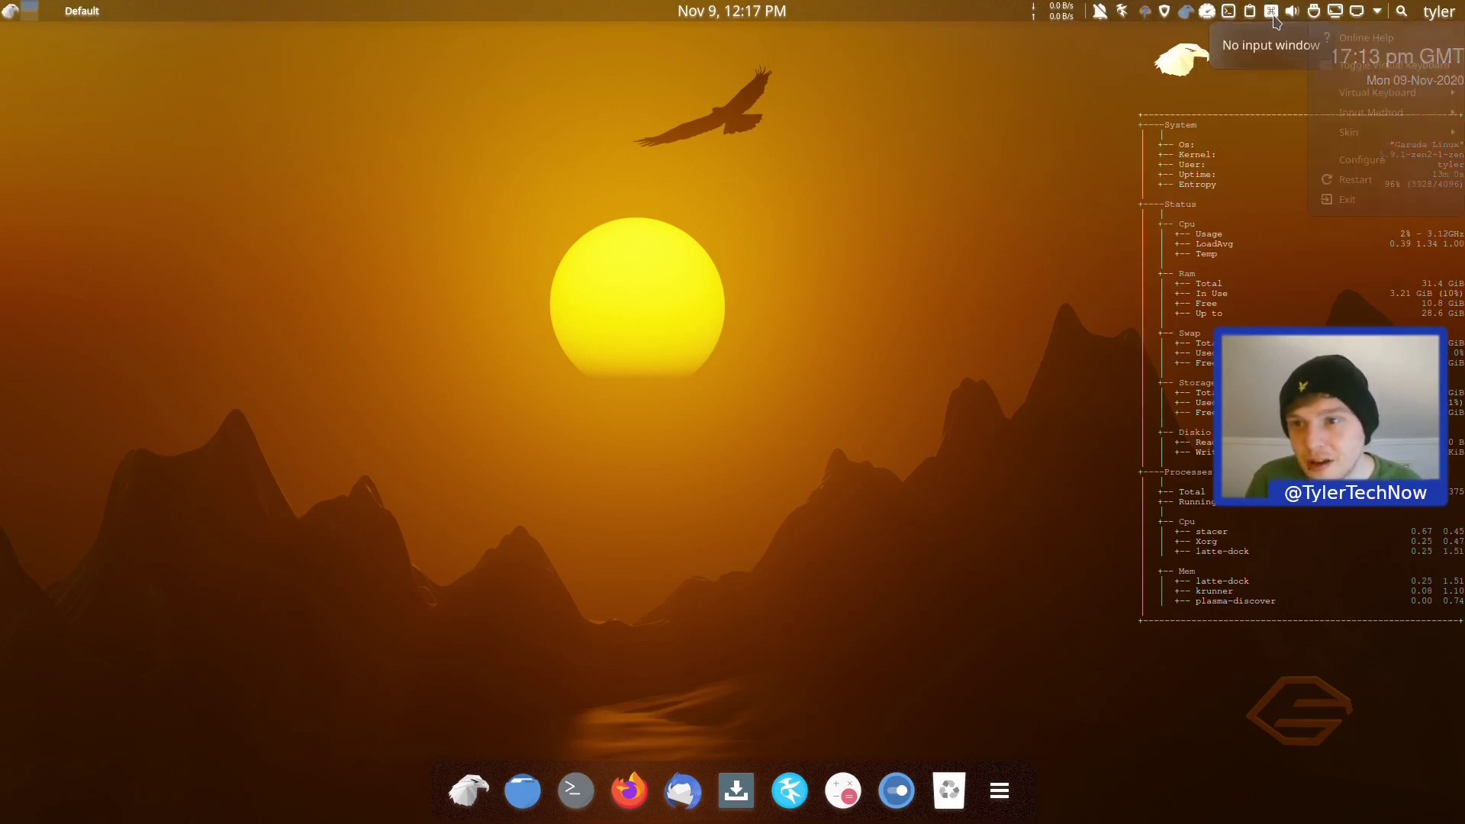
pyautogui.rightClick(1272, 21)
pyautogui.click(1258, 29)
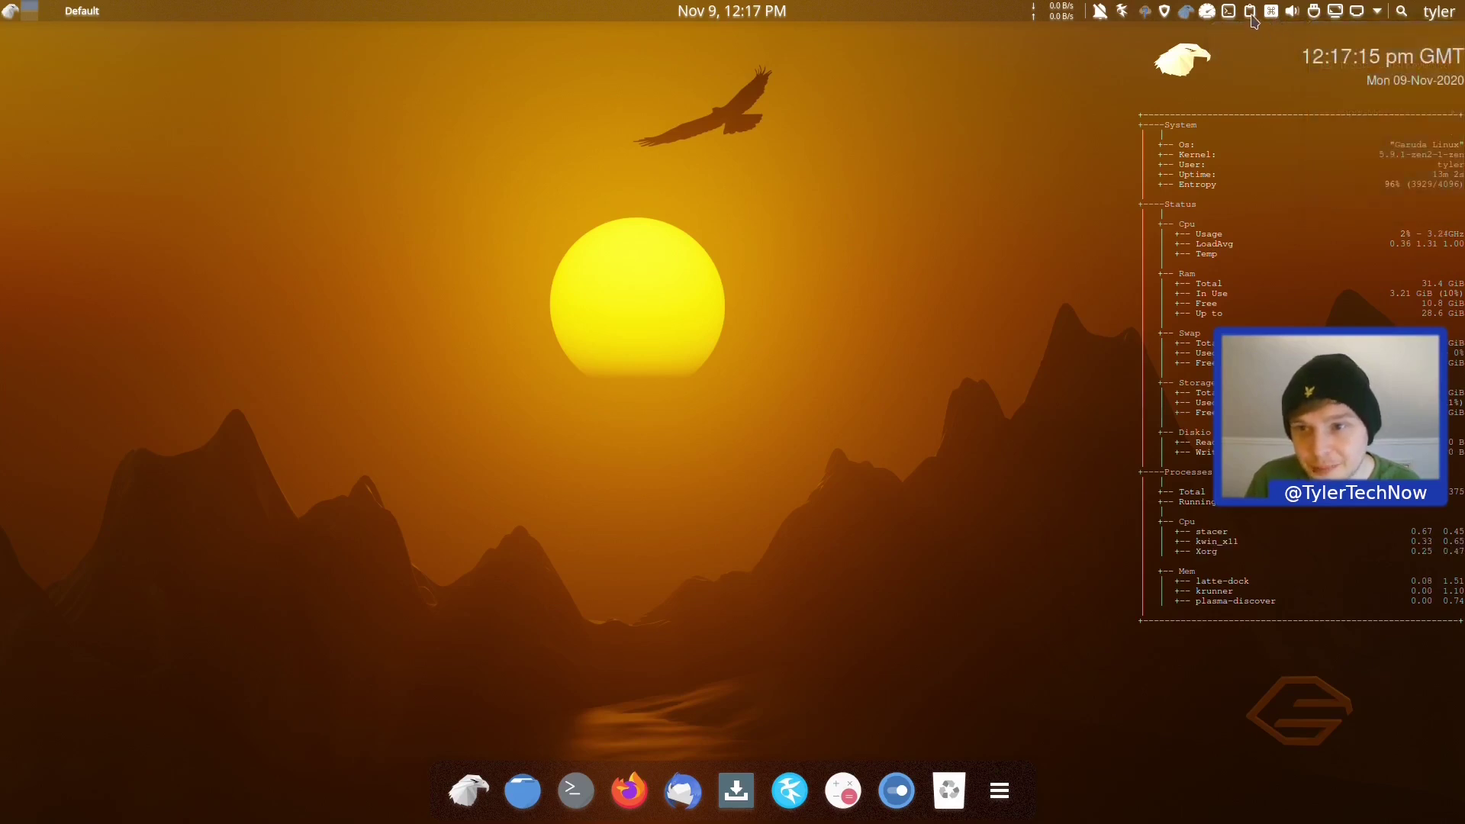
pyautogui.click(1227, 14)
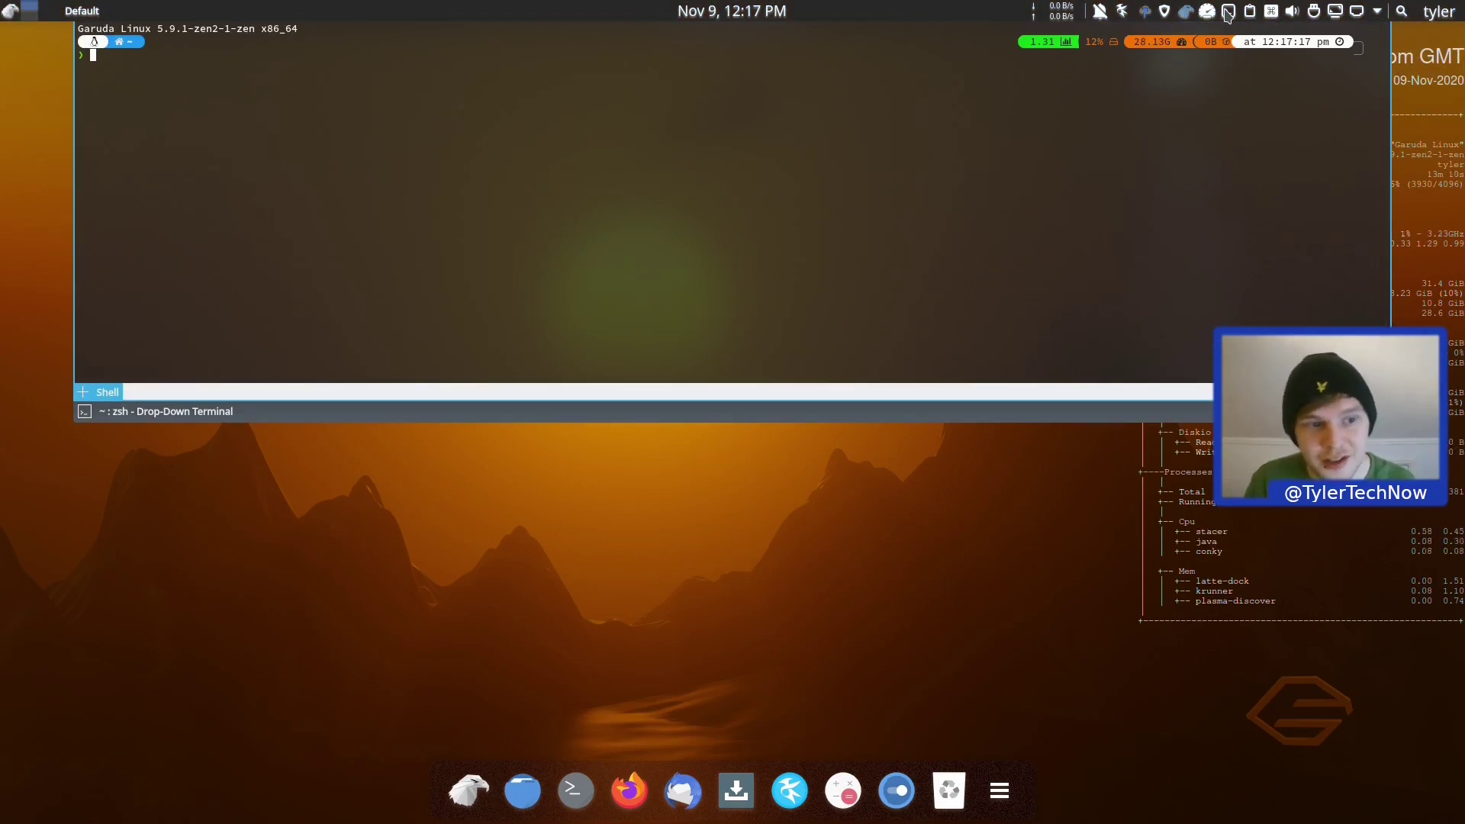
pyautogui.press('F12')
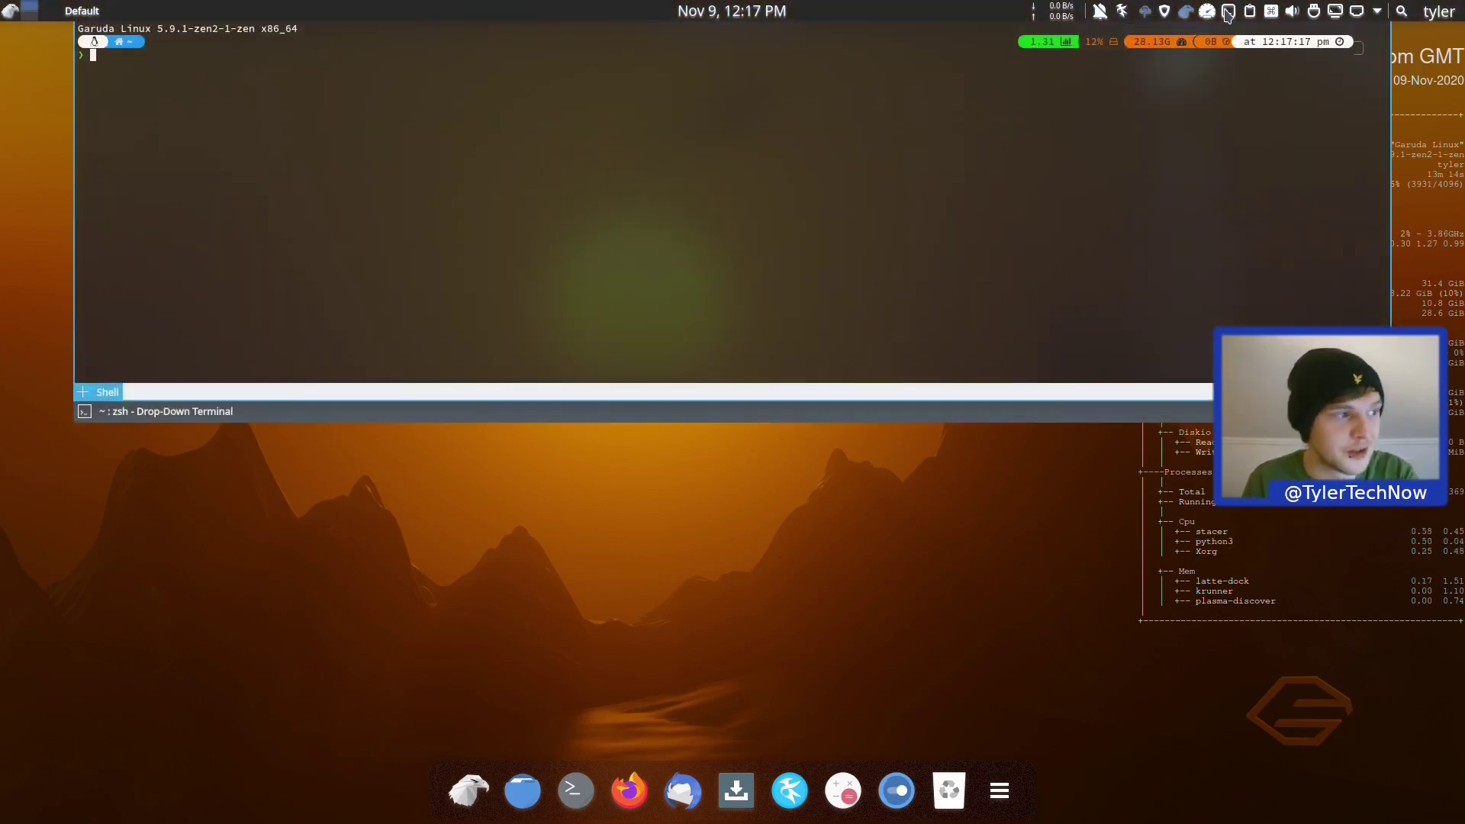
pyautogui.click(1226, 12)
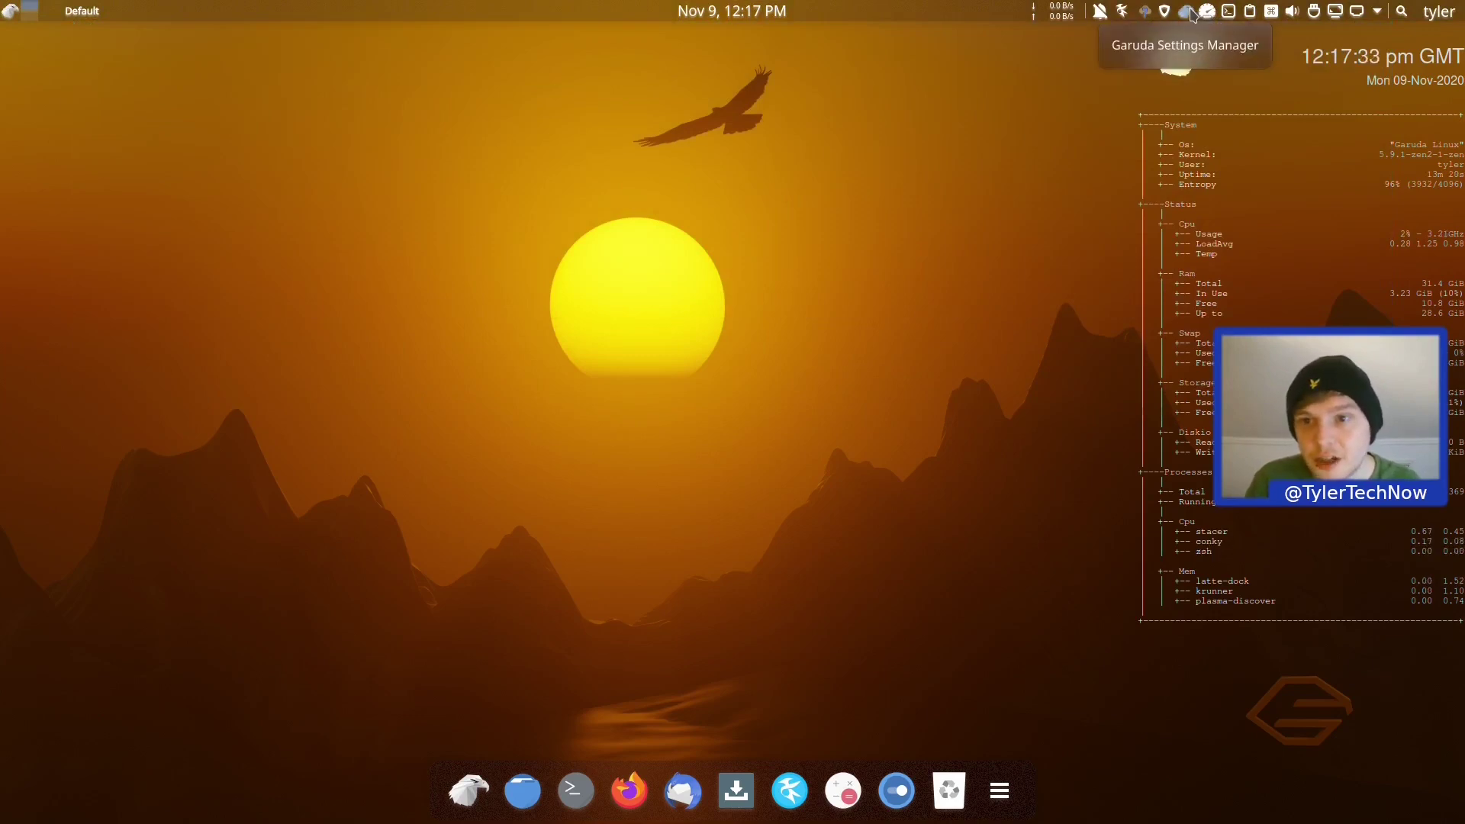
# Step: Inspect the firewall, weather and neighbouring tray items' option menus, closing each
pyautogui.rightClick(1168, 12)
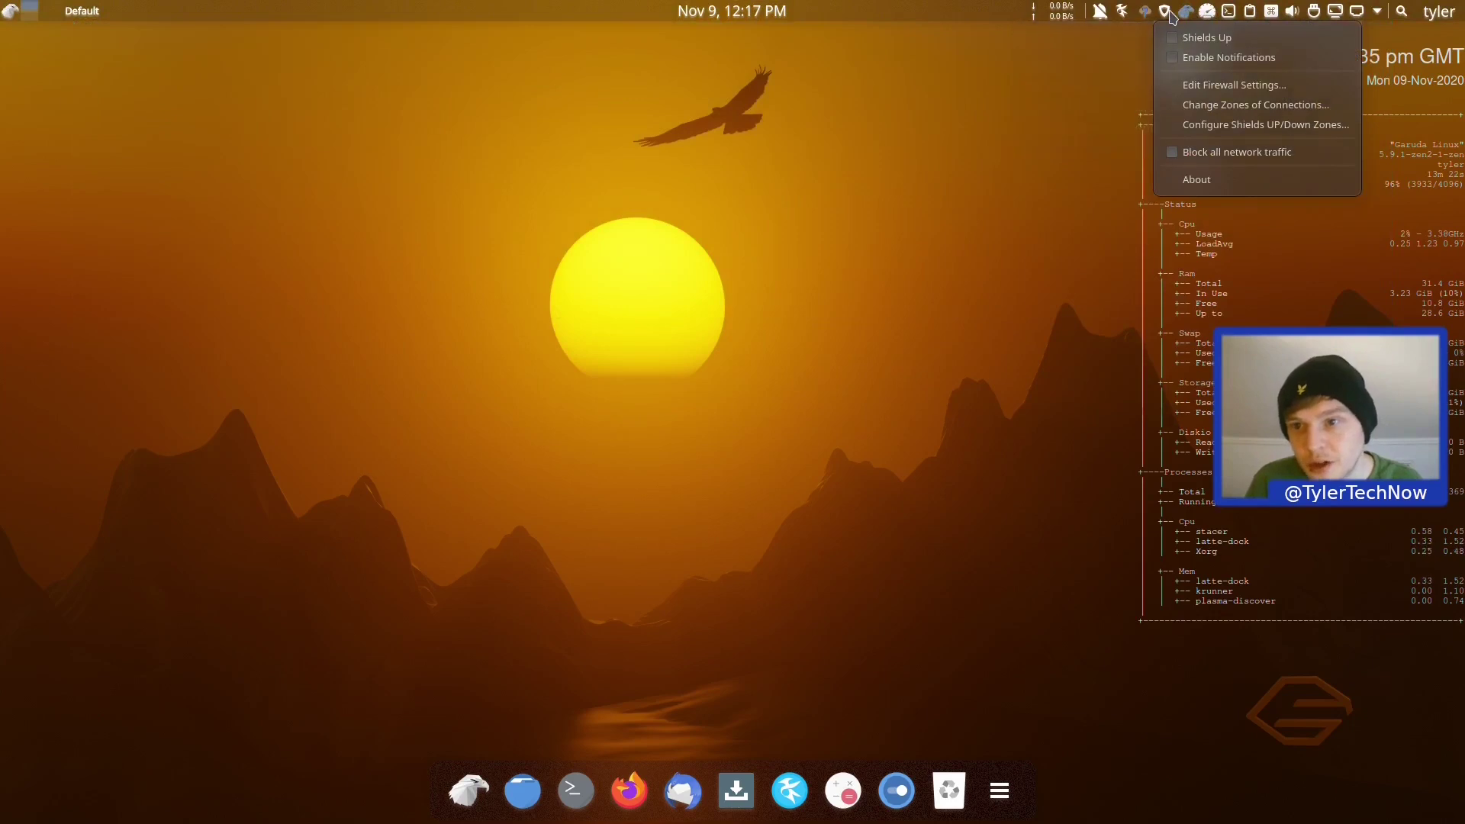
pyautogui.click(1126, 55)
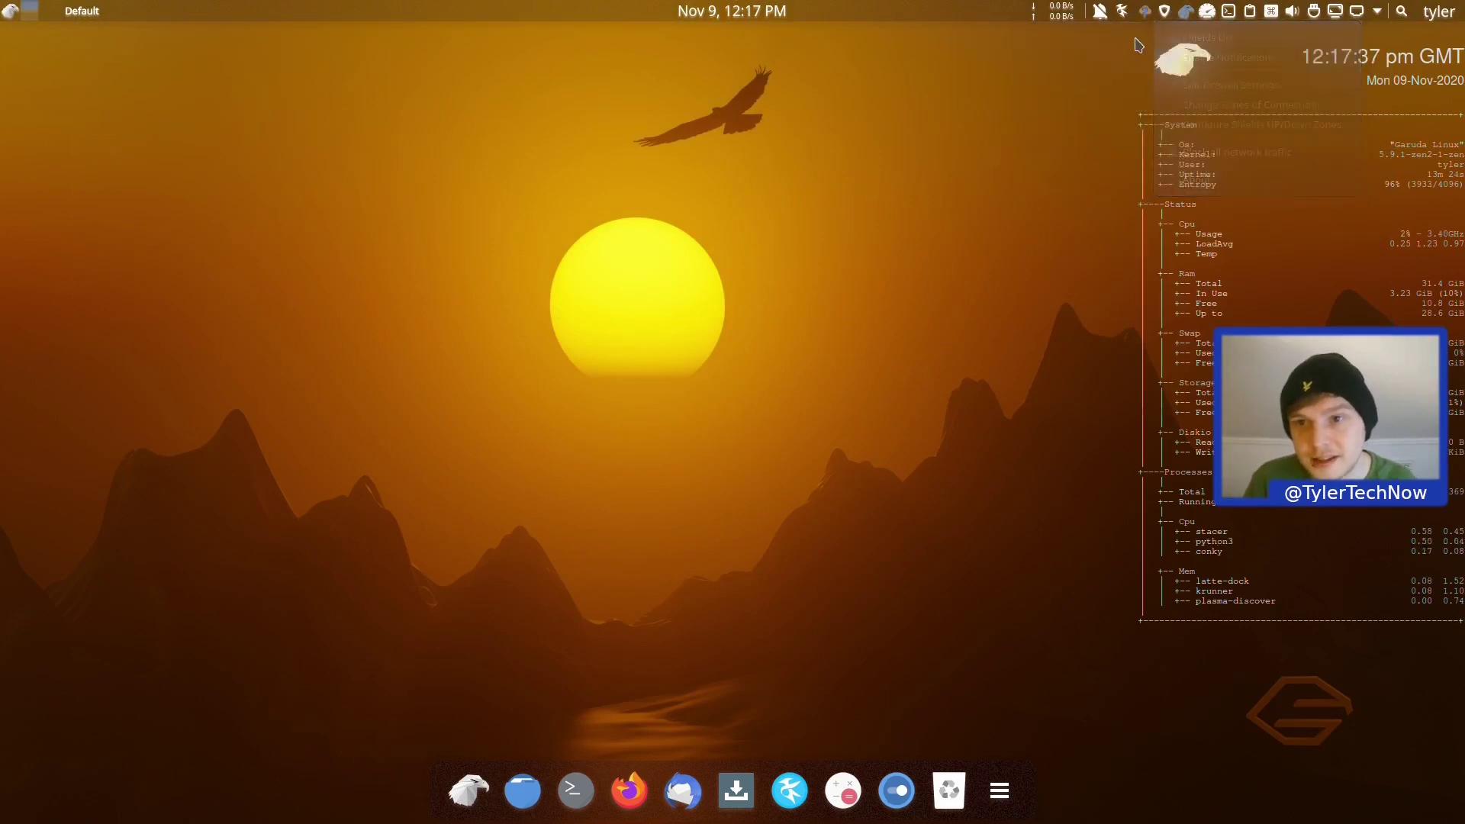
pyautogui.rightClick(1146, 15)
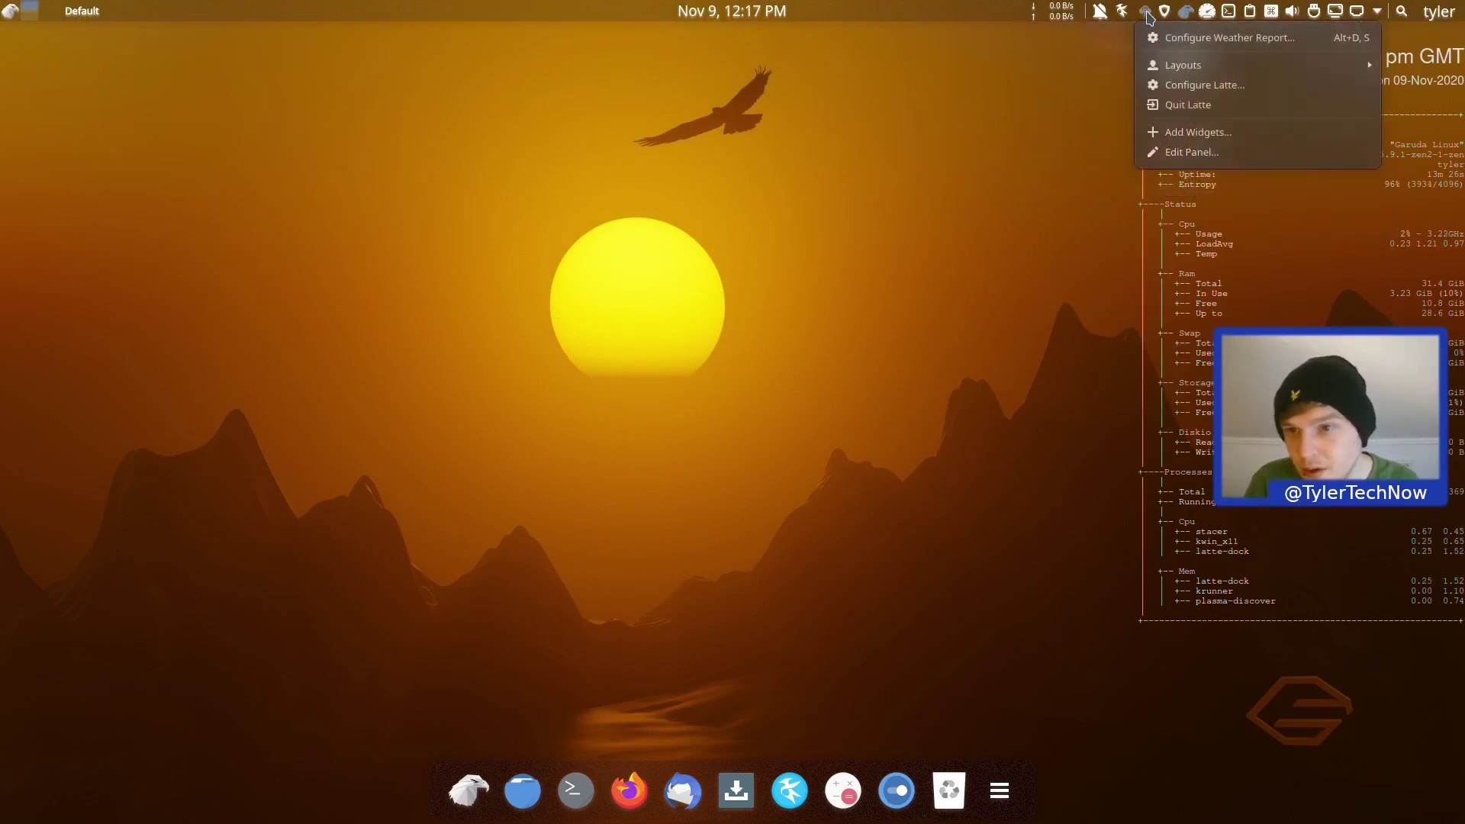
pyautogui.rightClick(1124, 12)
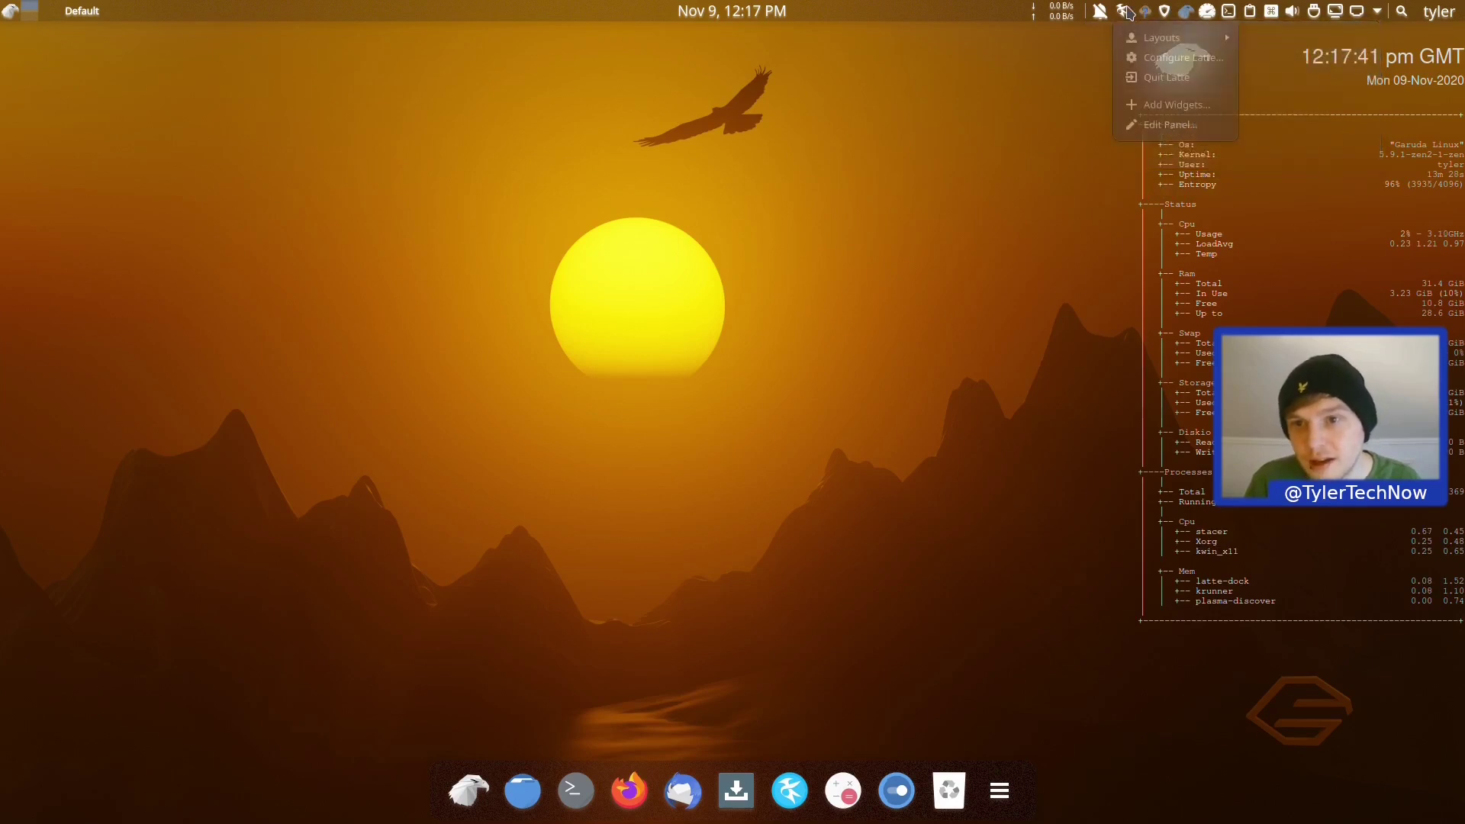
pyautogui.click(1163, 77)
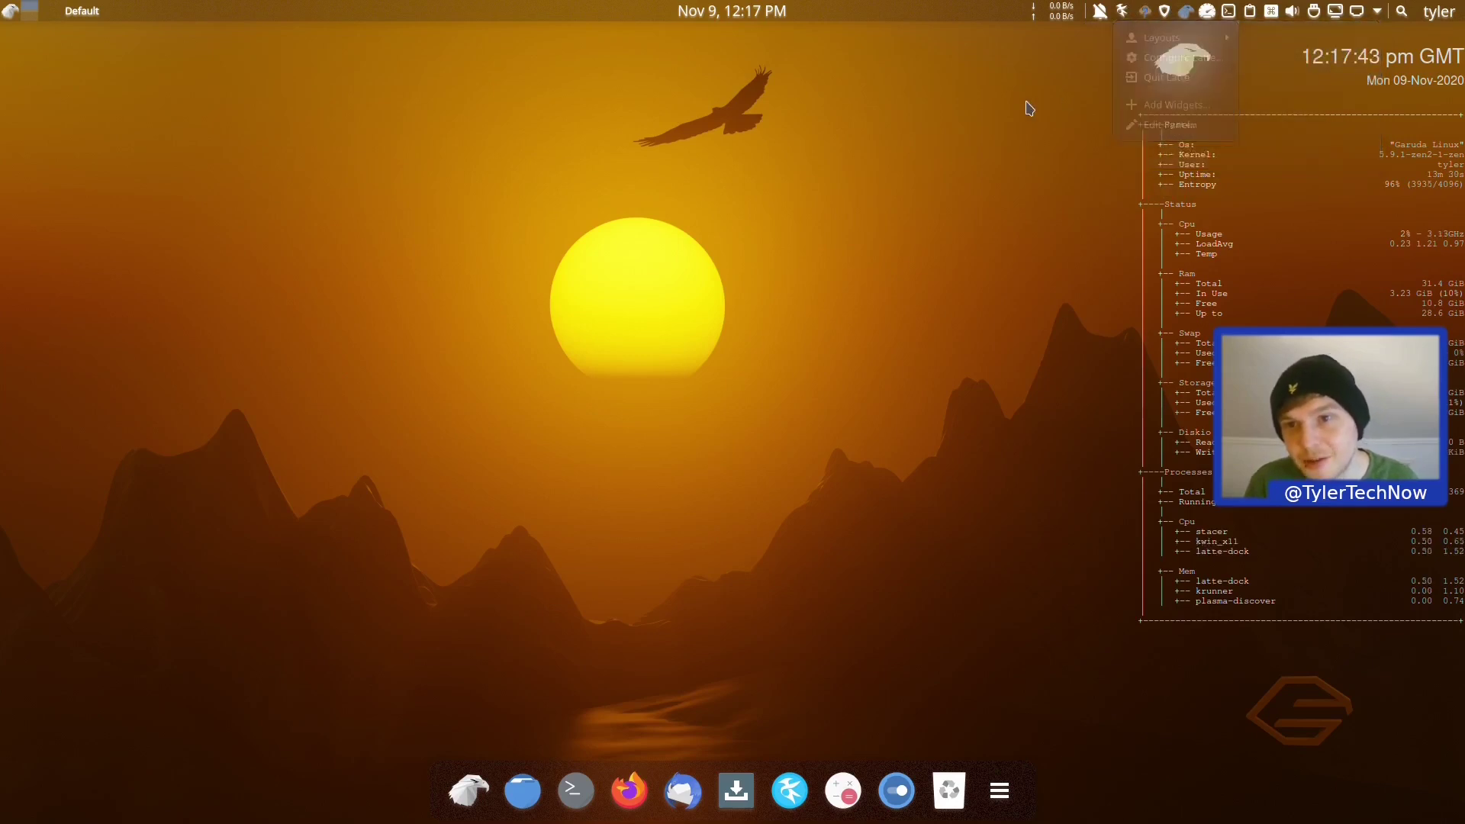
# Step: Check the notifications panel, then switch Do Not Disturb off from the tray bell
pyautogui.click(1100, 11)
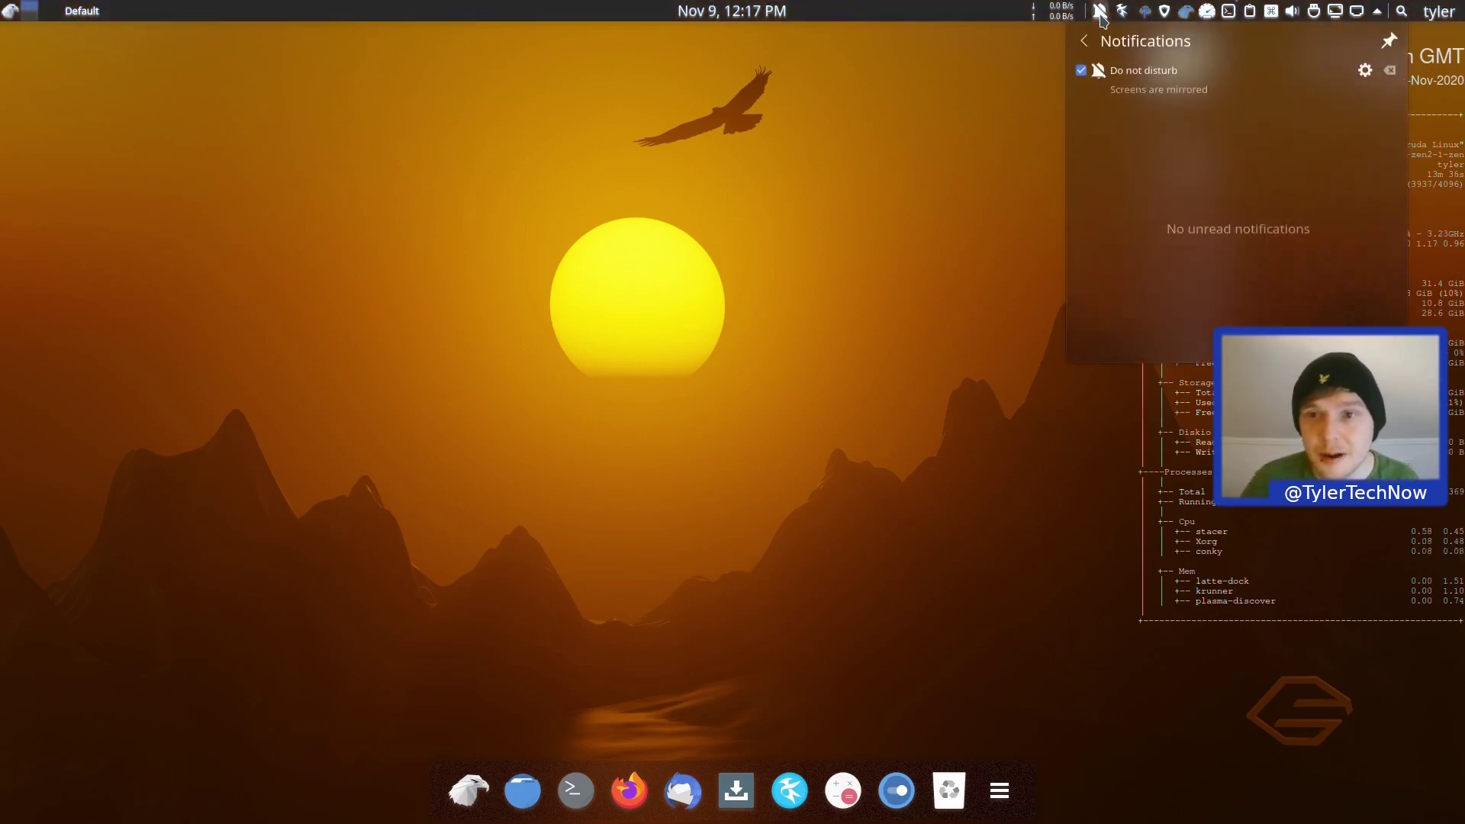
pyautogui.click(922, 145)
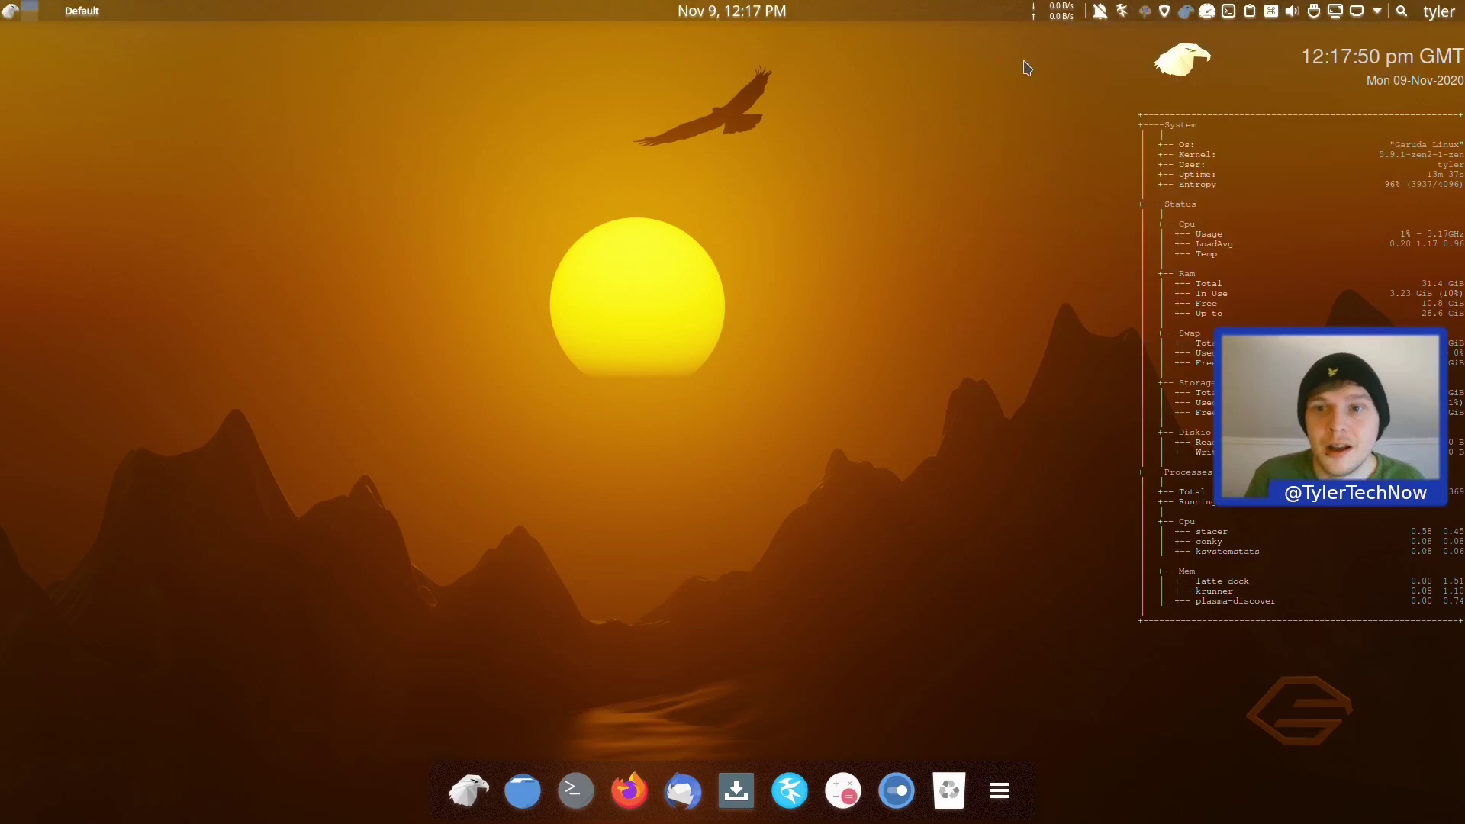
pyautogui.middleClick(1098, 13)
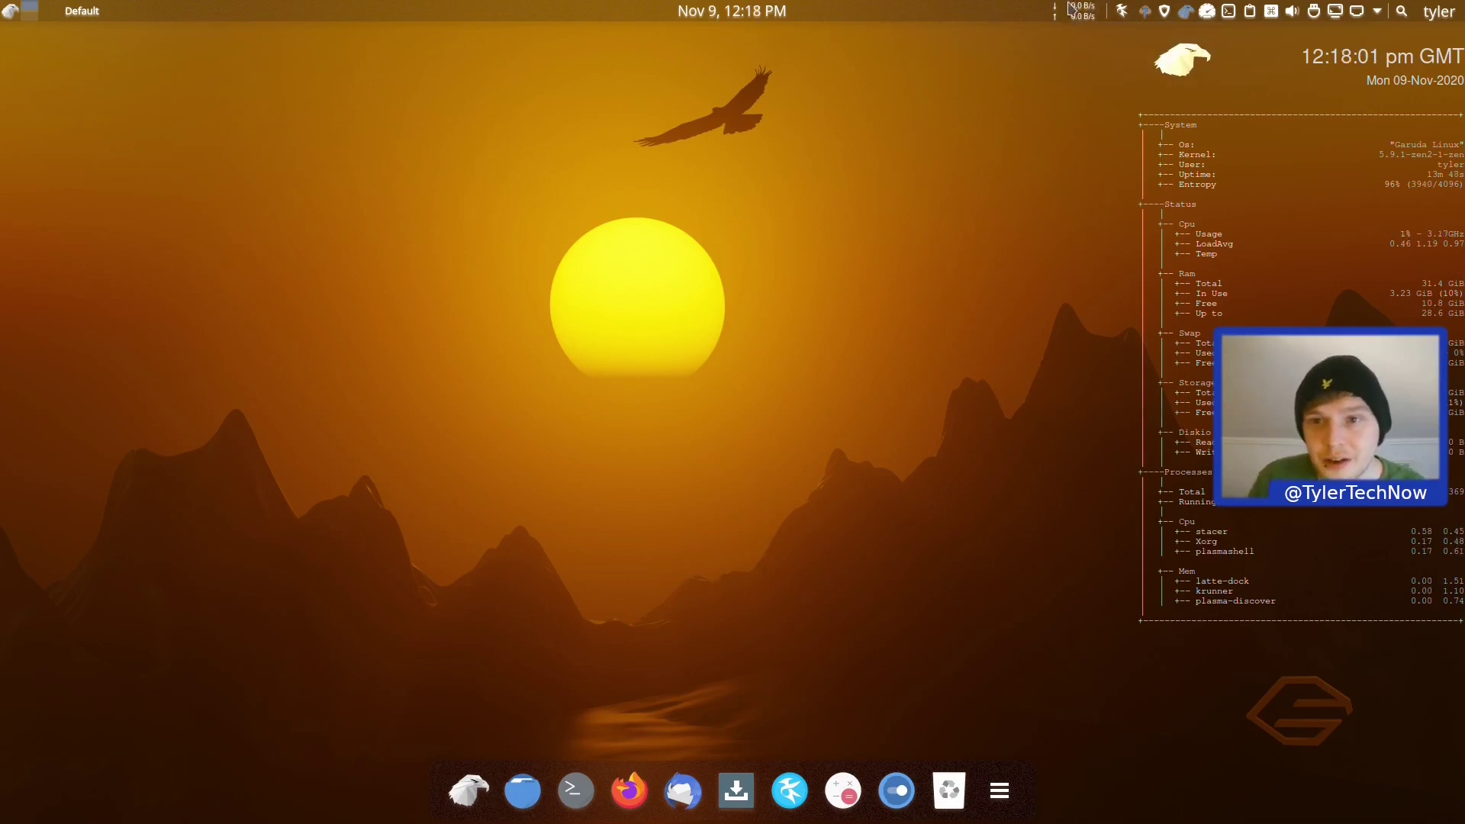
pyautogui.moveTo(1086, 5)
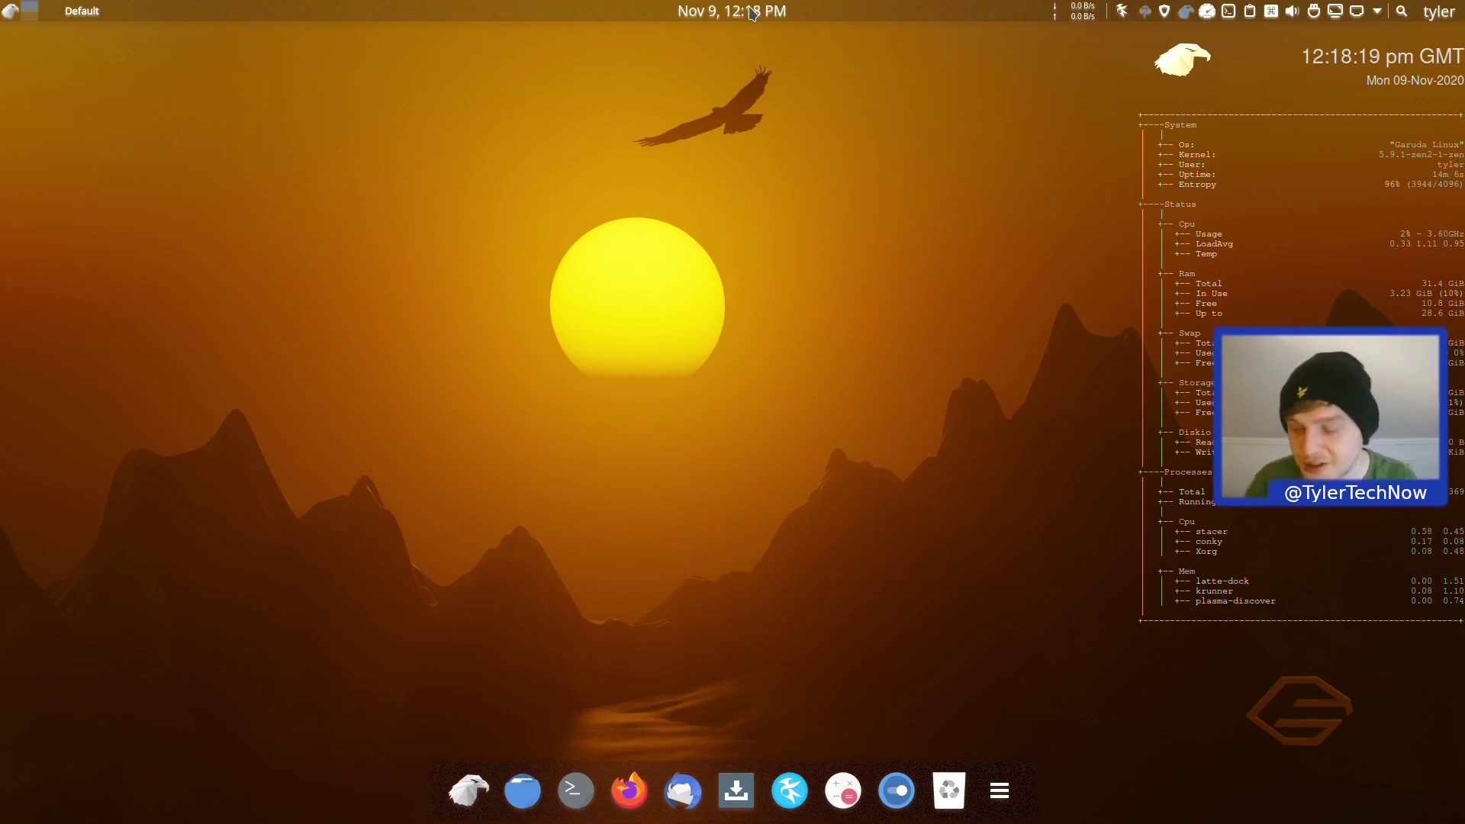
pyautogui.click(751, 14)
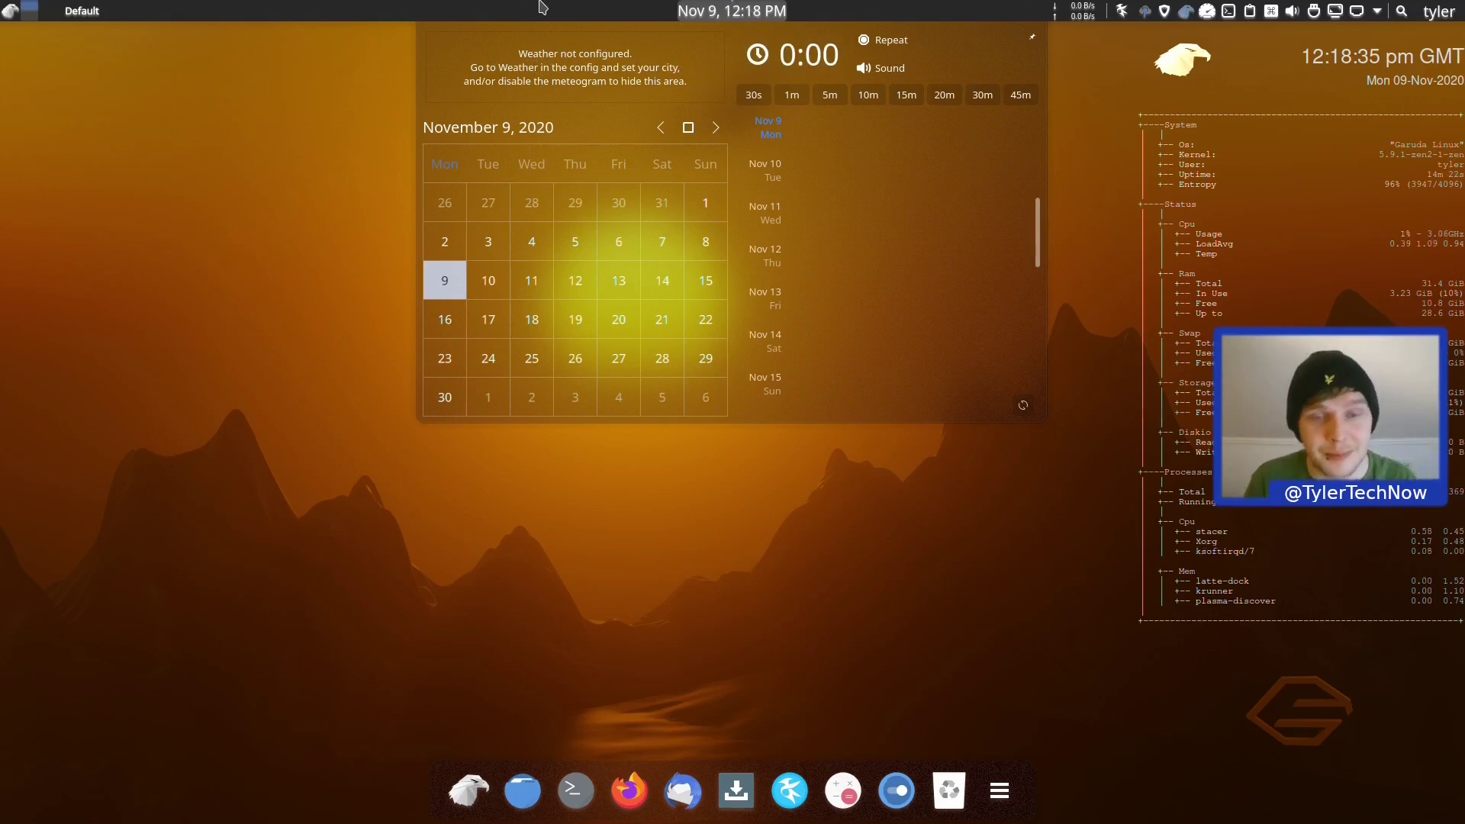
pyautogui.click(324, 115)
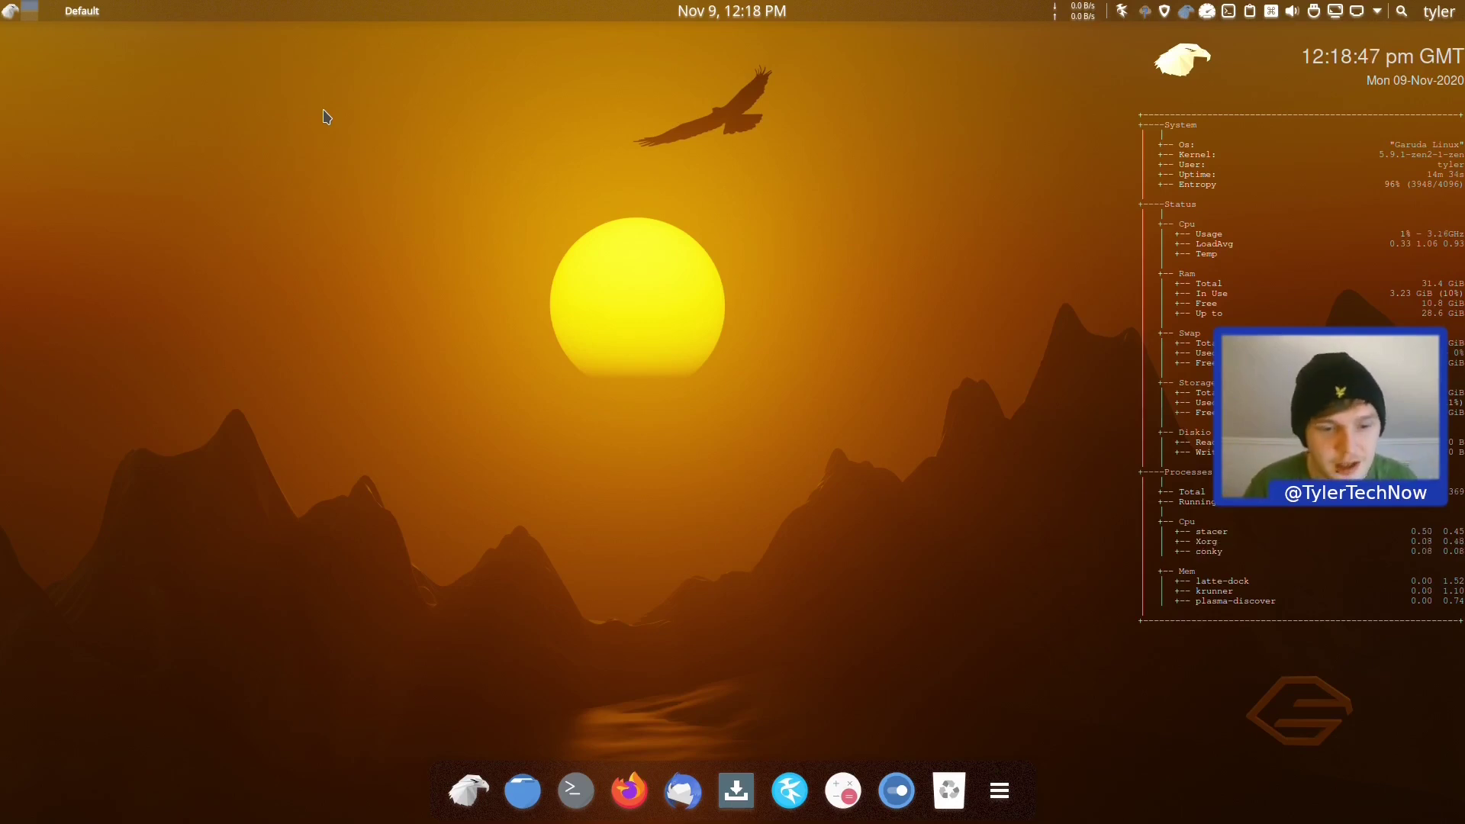
pyautogui.click(523, 792)
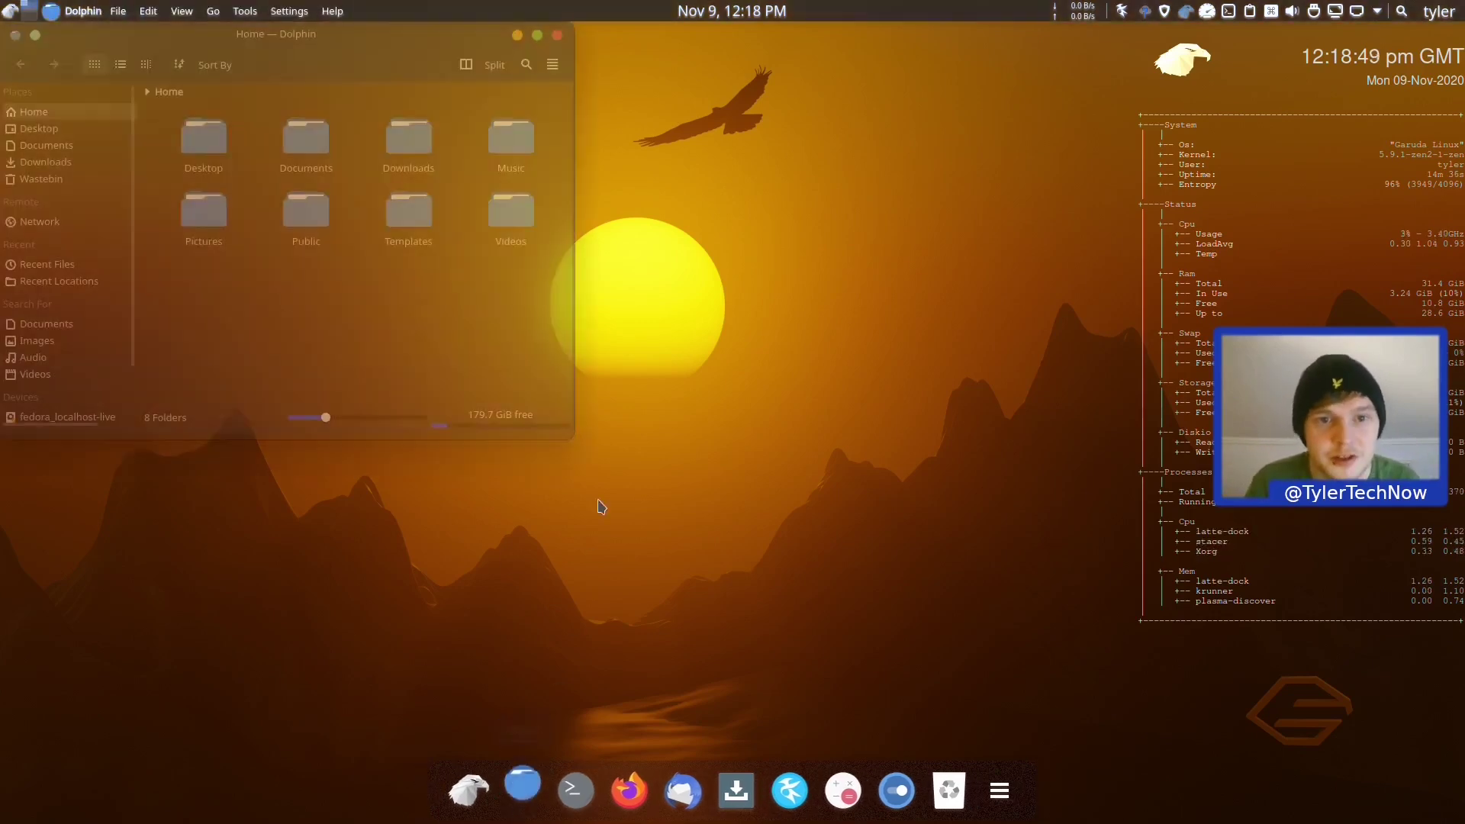
pyautogui.moveTo(296, 44); pyautogui.dragTo(708, 43)
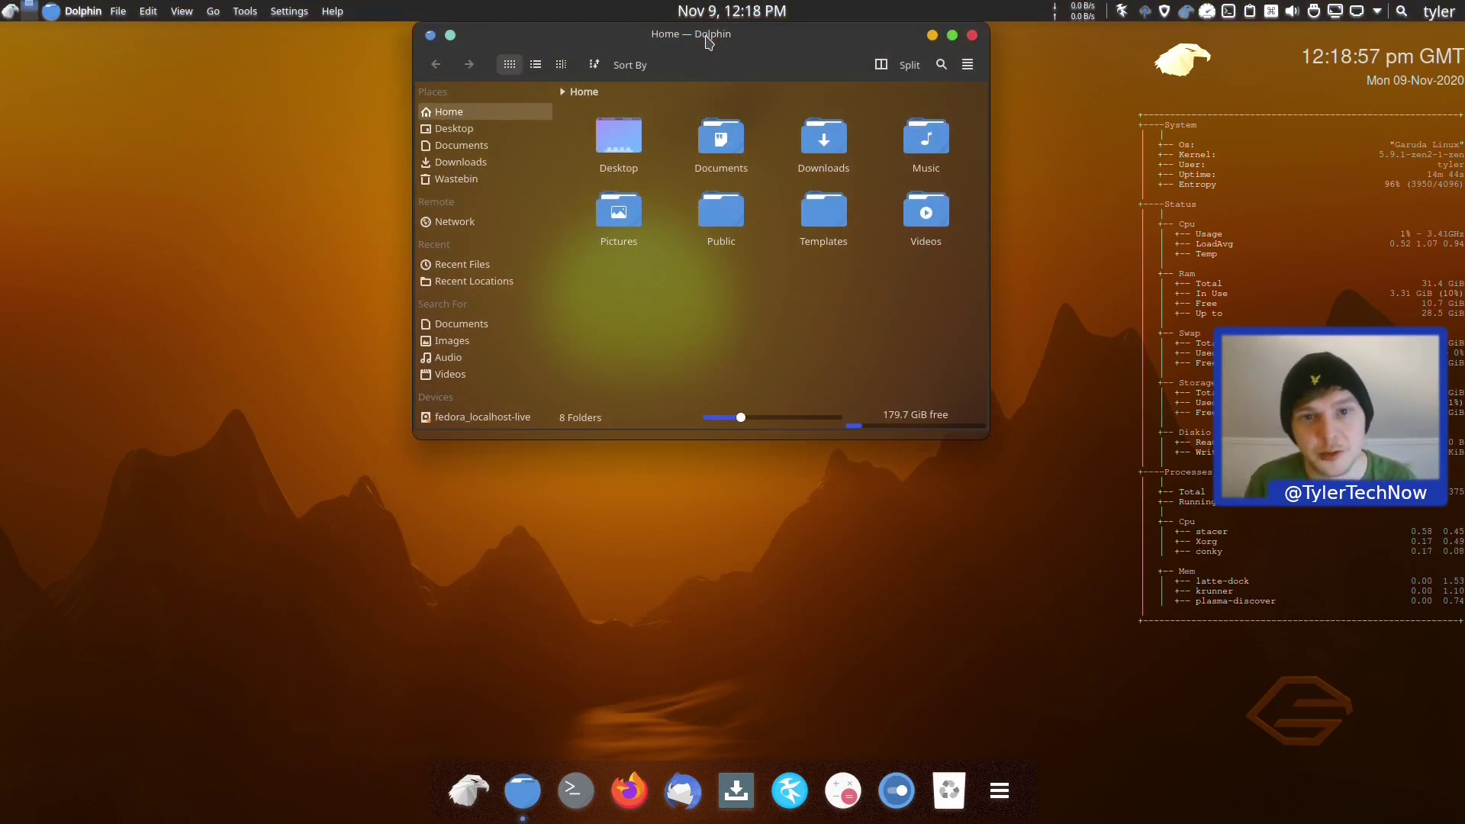
pyautogui.moveTo(708, 43); pyautogui.dragTo(703, 130)
pyautogui.doubleClick(710, 134)
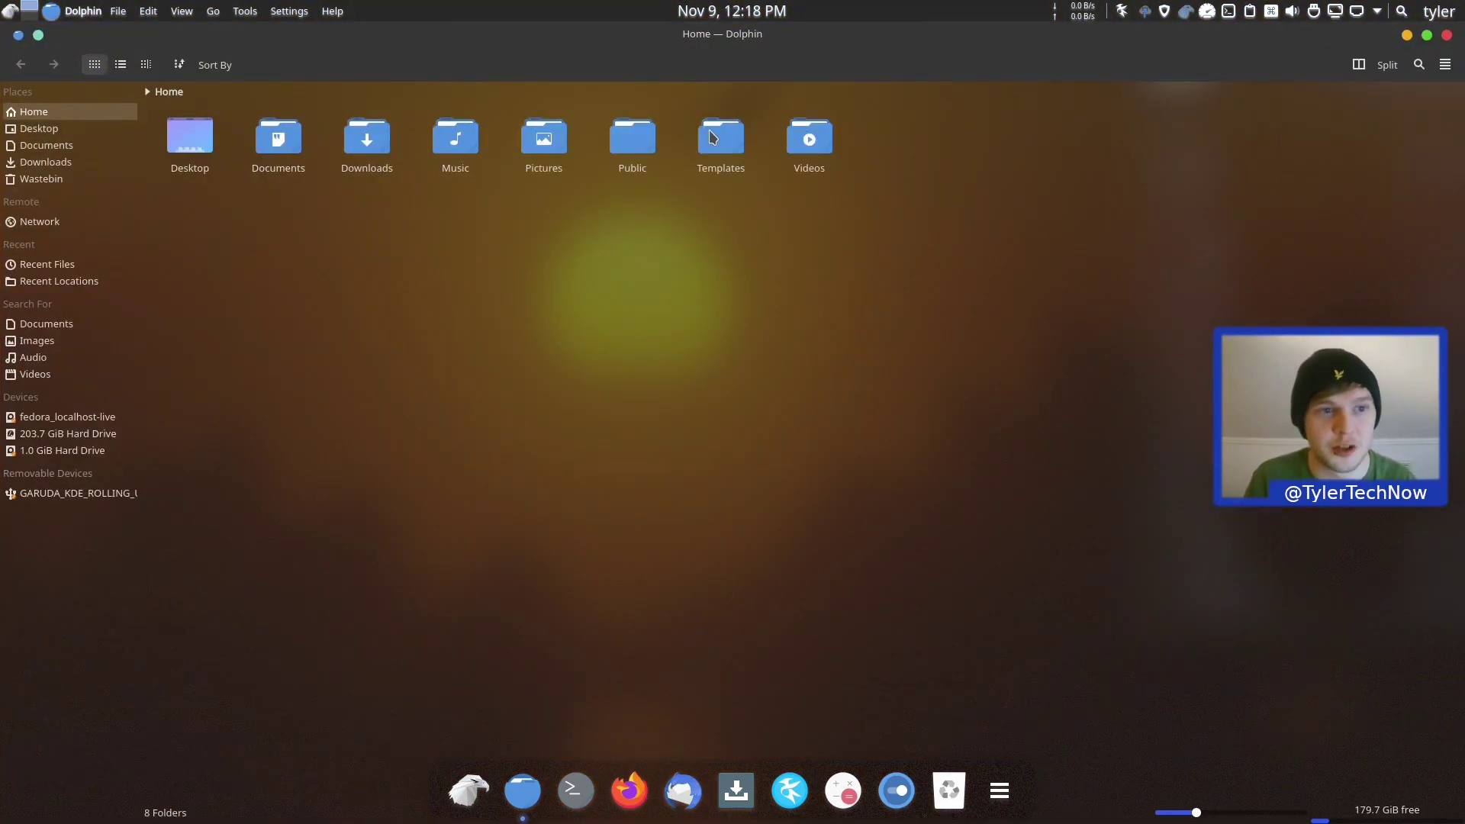
pyautogui.moveTo(733, 798)
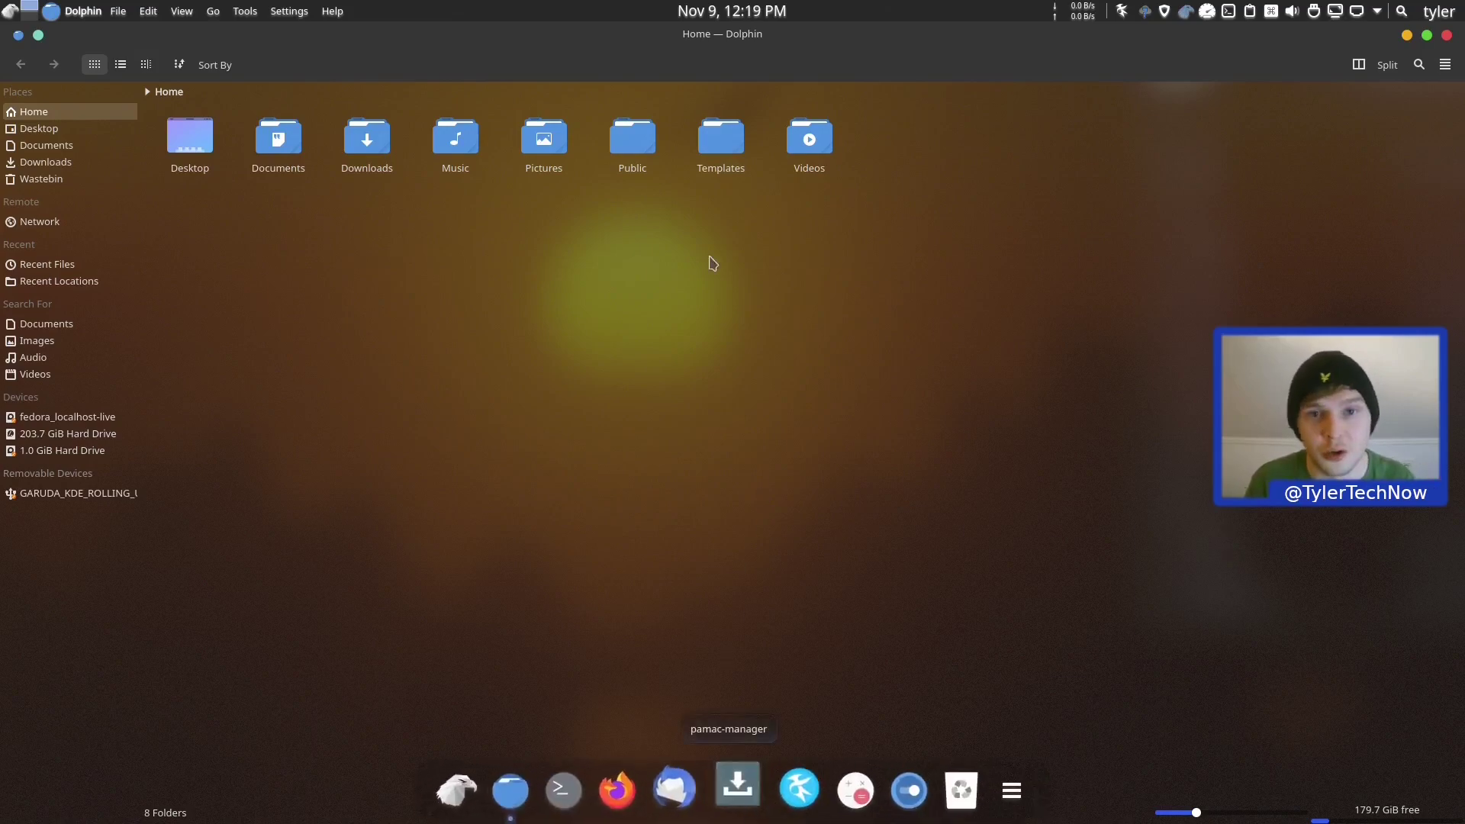
pyautogui.moveTo(732, 76); pyautogui.dragTo(684, 146)
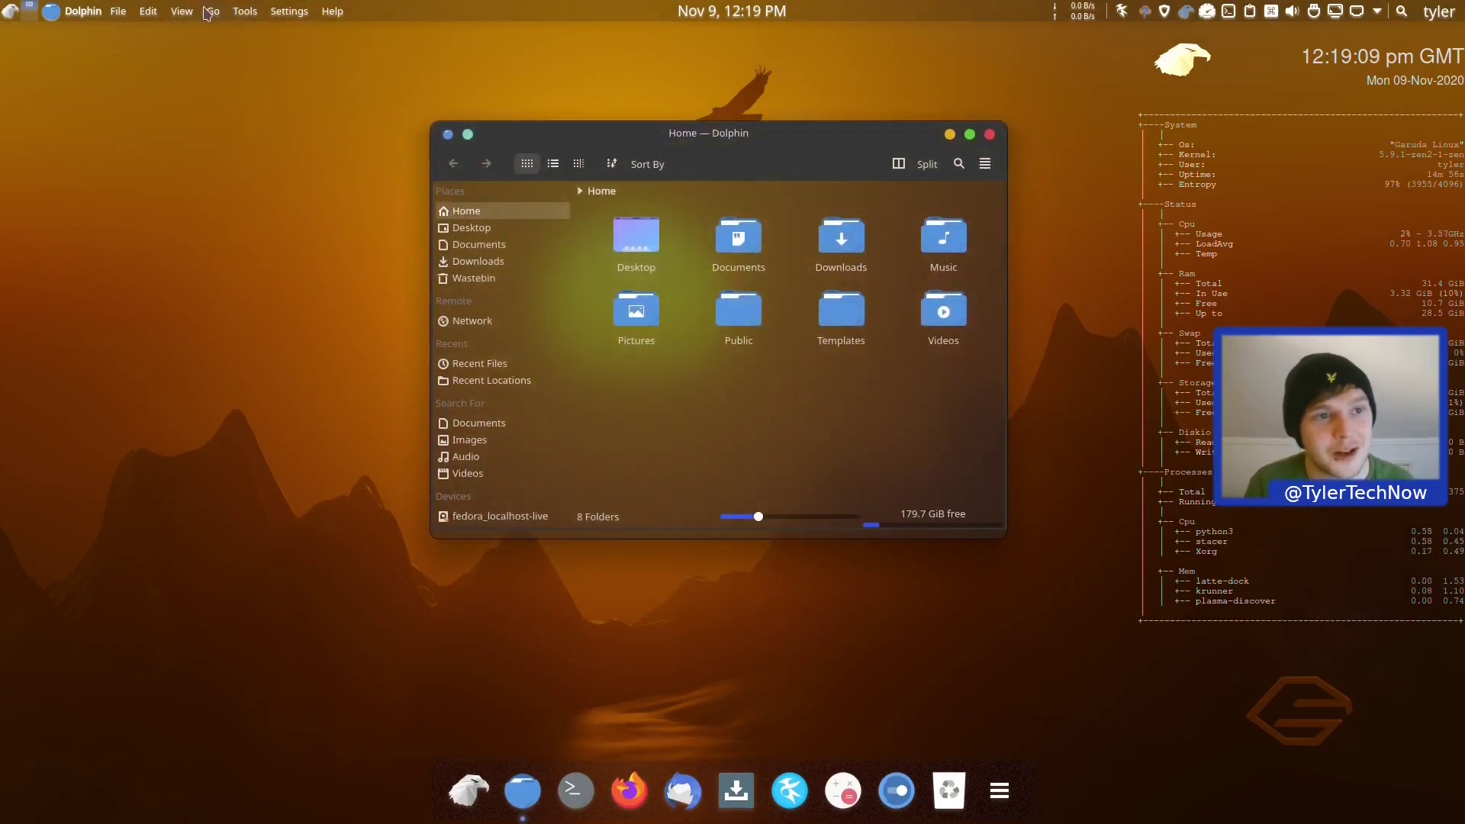
pyautogui.click(119, 12)
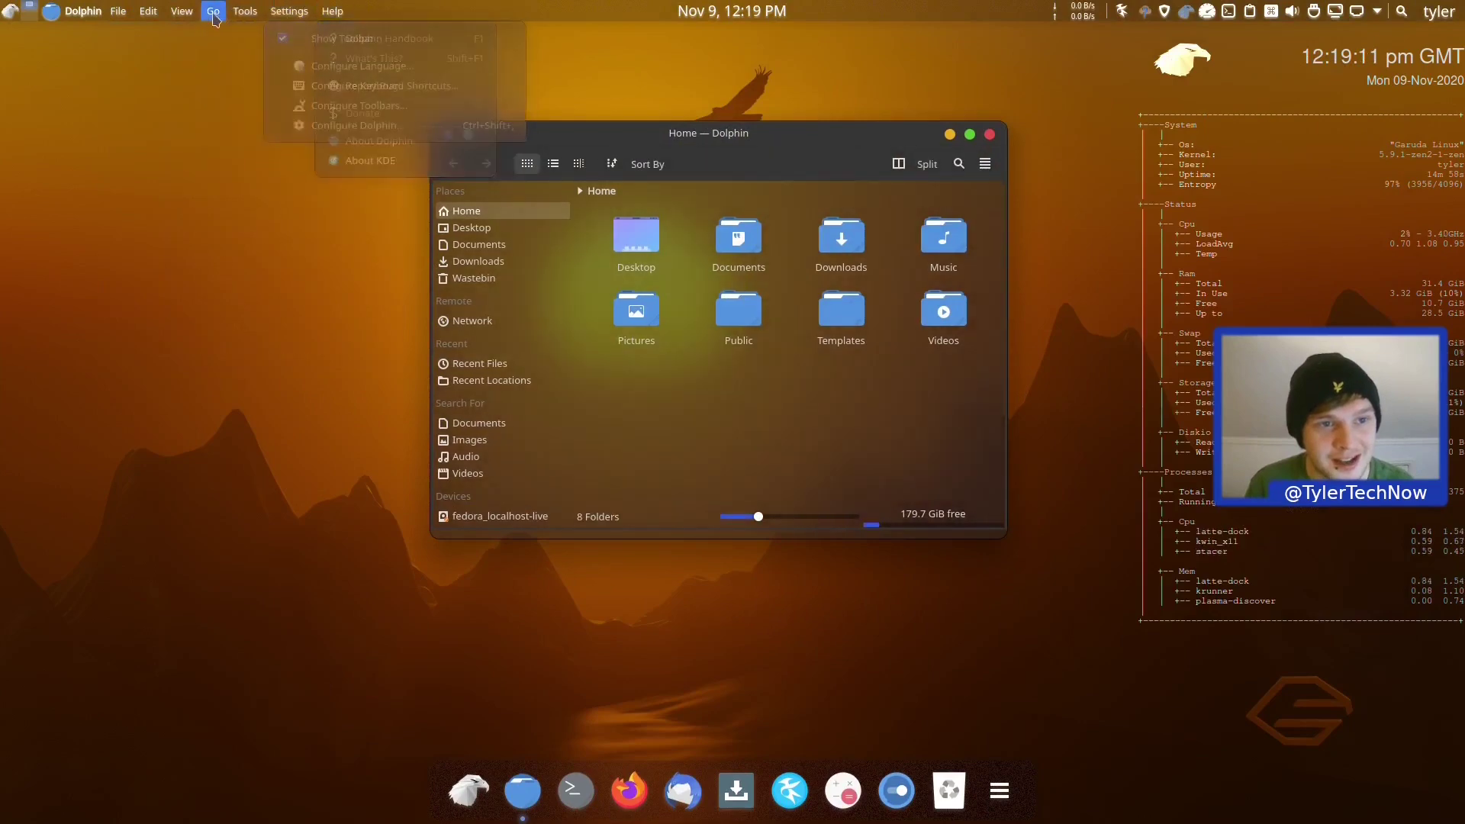
pyautogui.moveTo(182, 10)
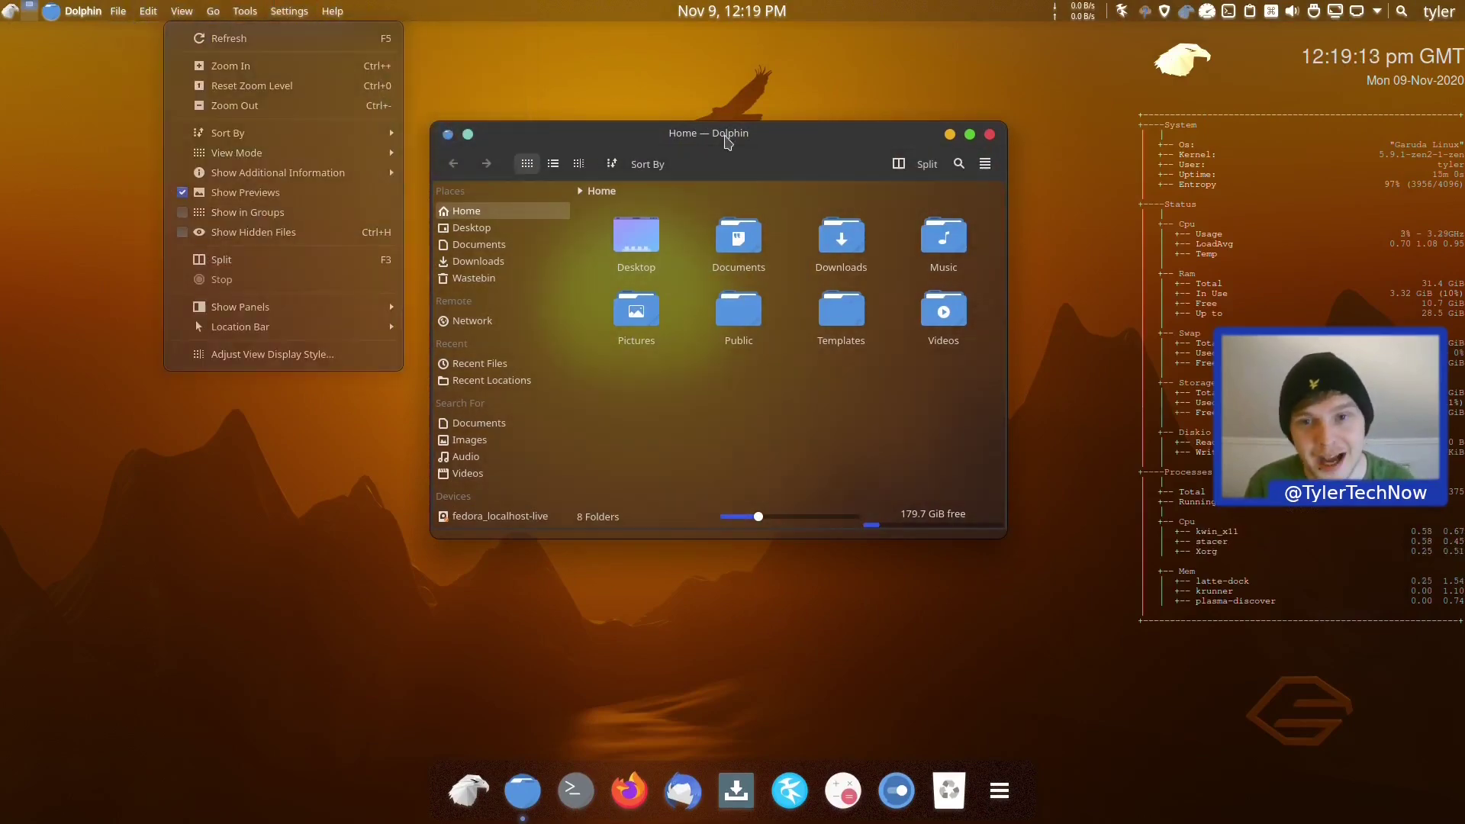
pyautogui.click(989, 134)
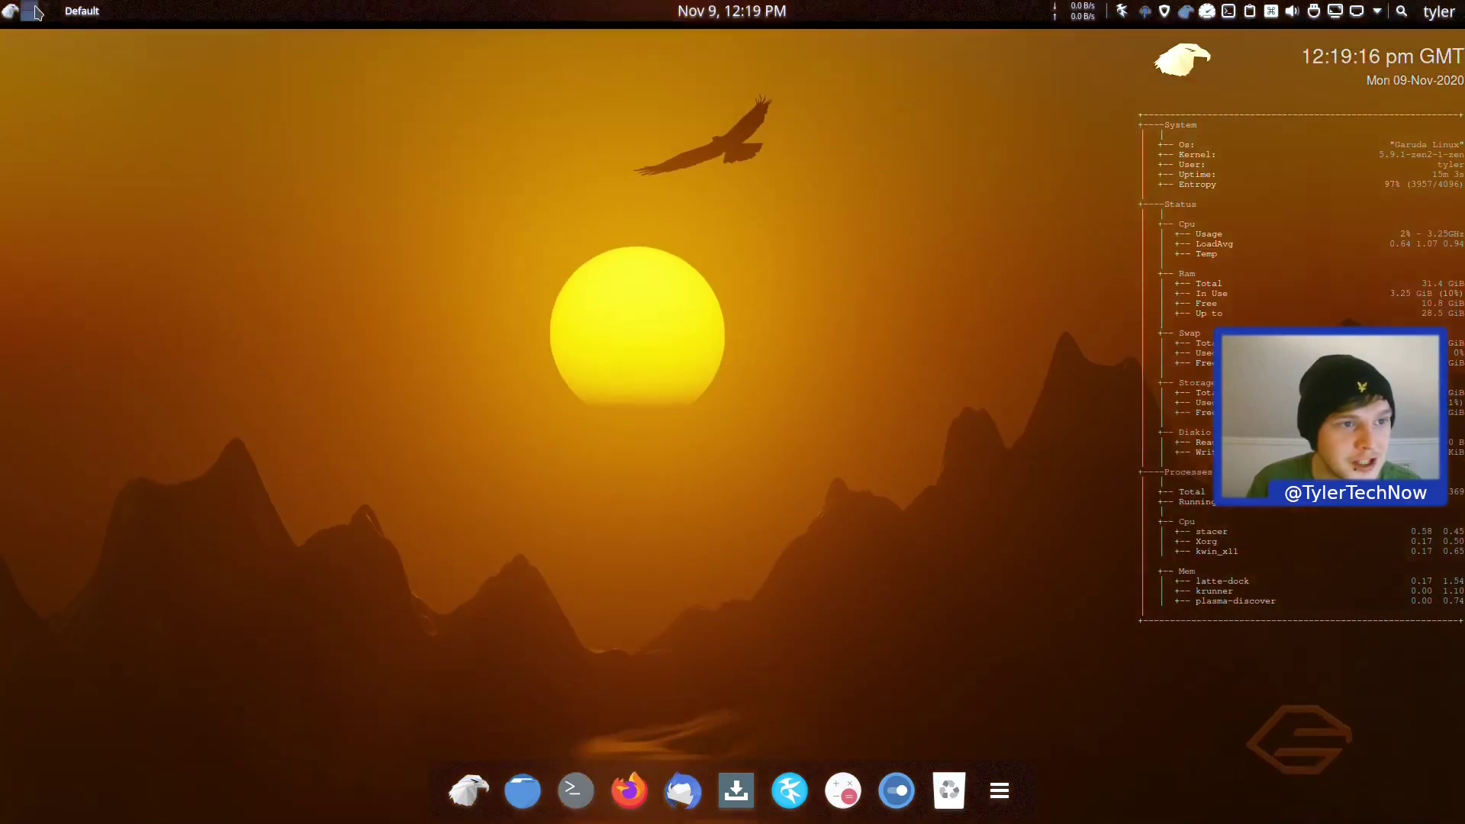
pyautogui.click(34, 20)
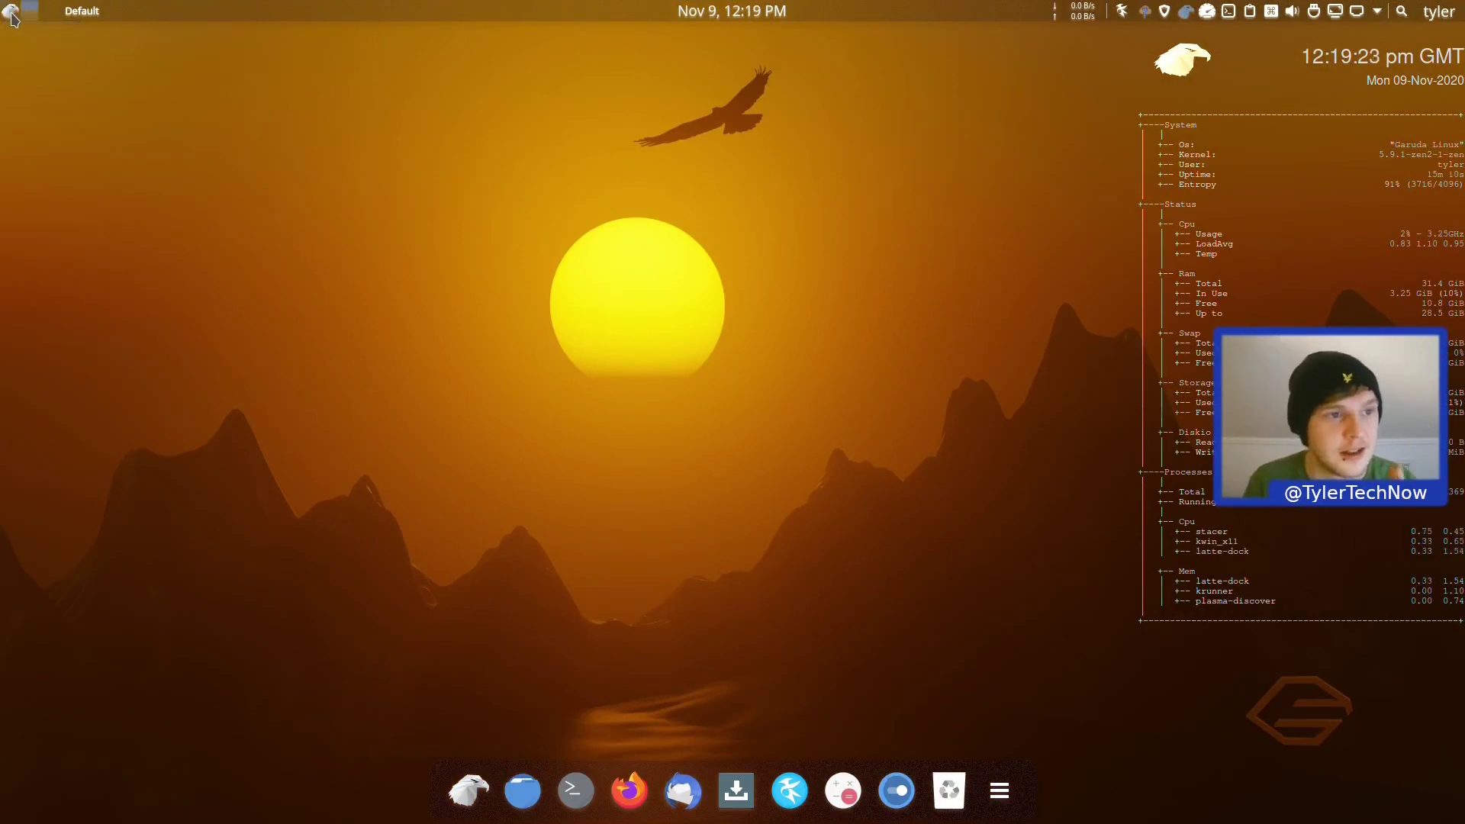
pyautogui.click(11, 14)
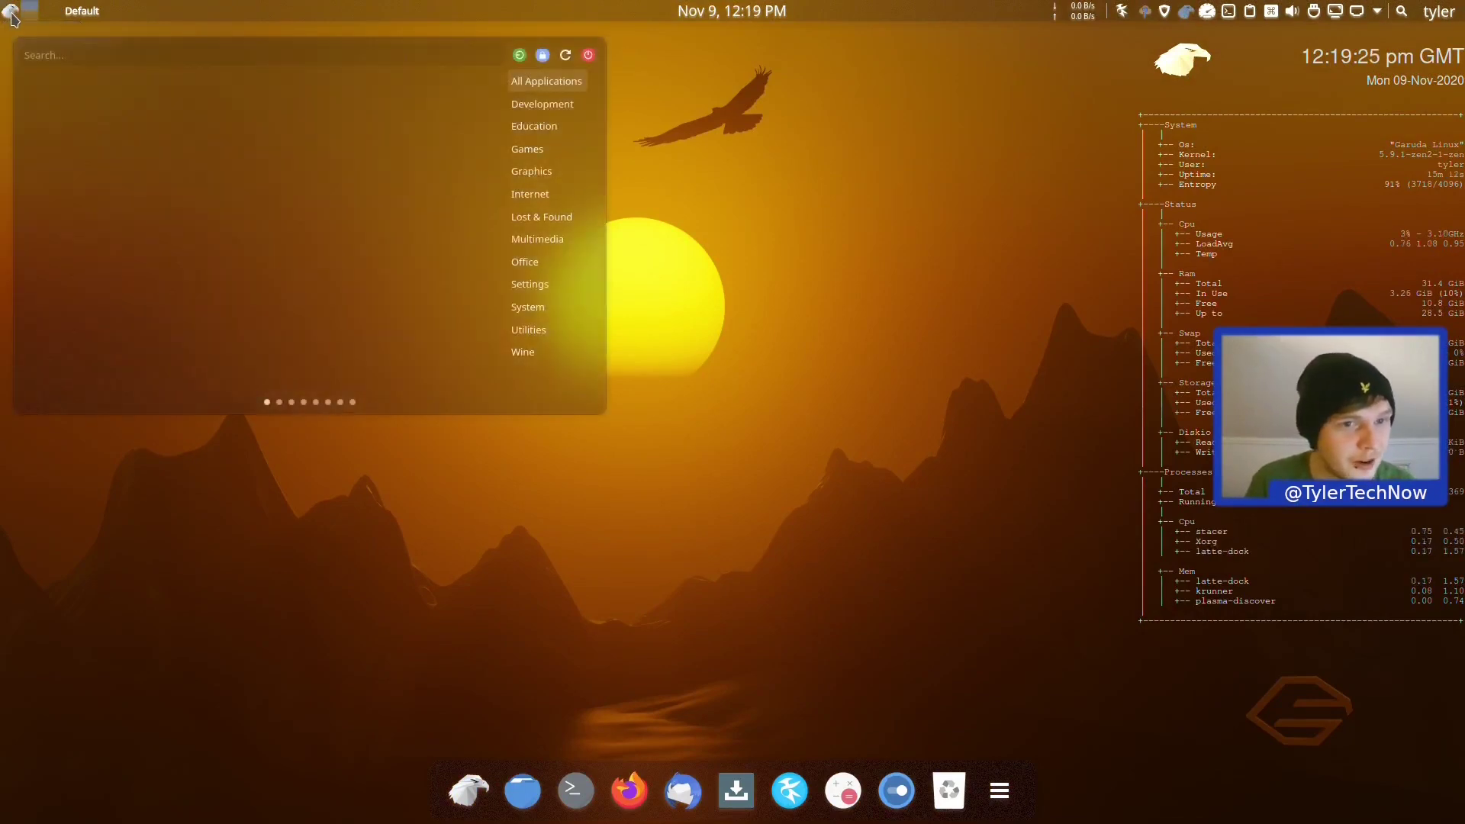
pyautogui.rightClick(12, 15)
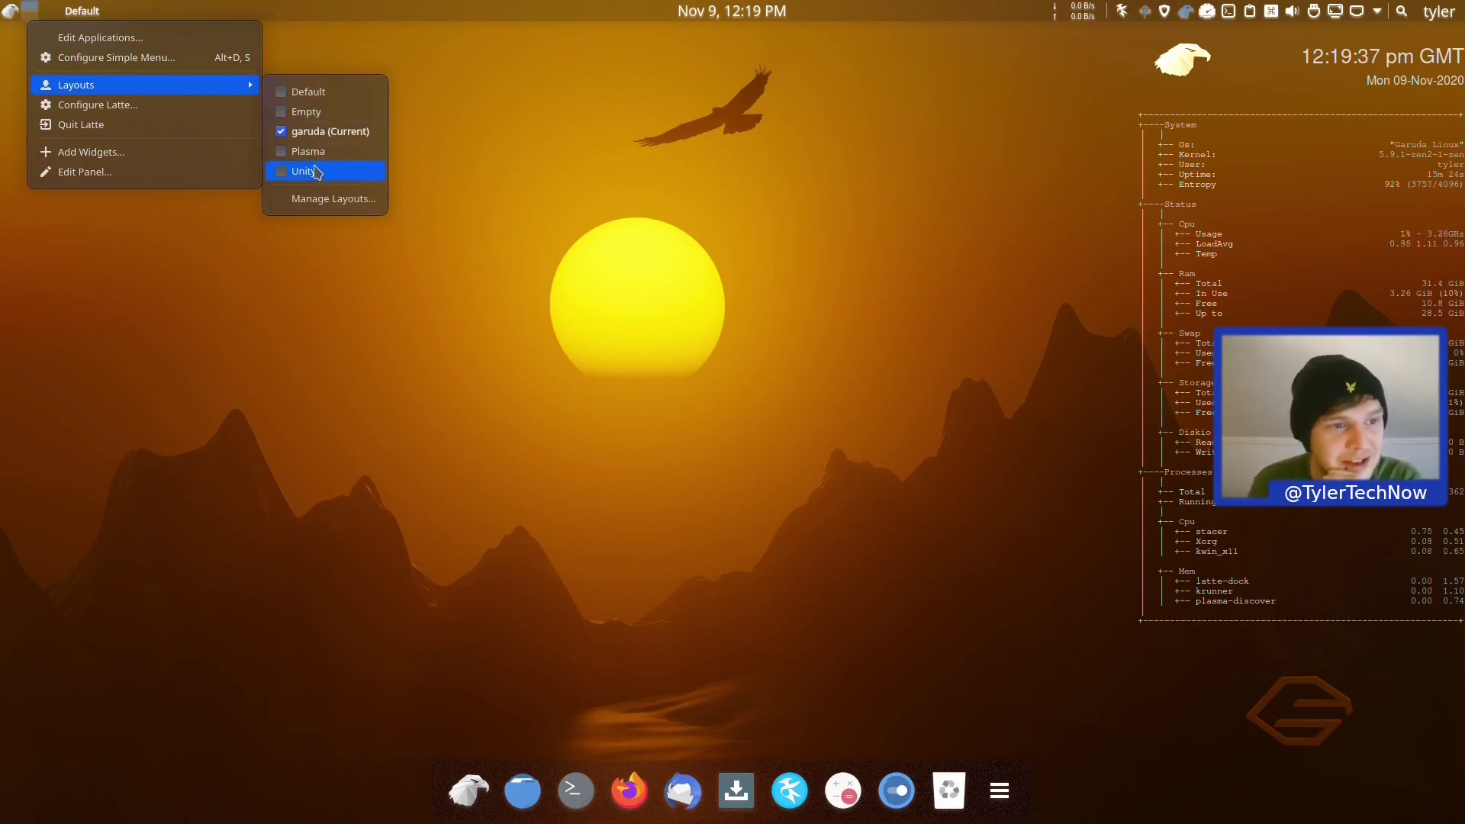
pyautogui.click(547, 60)
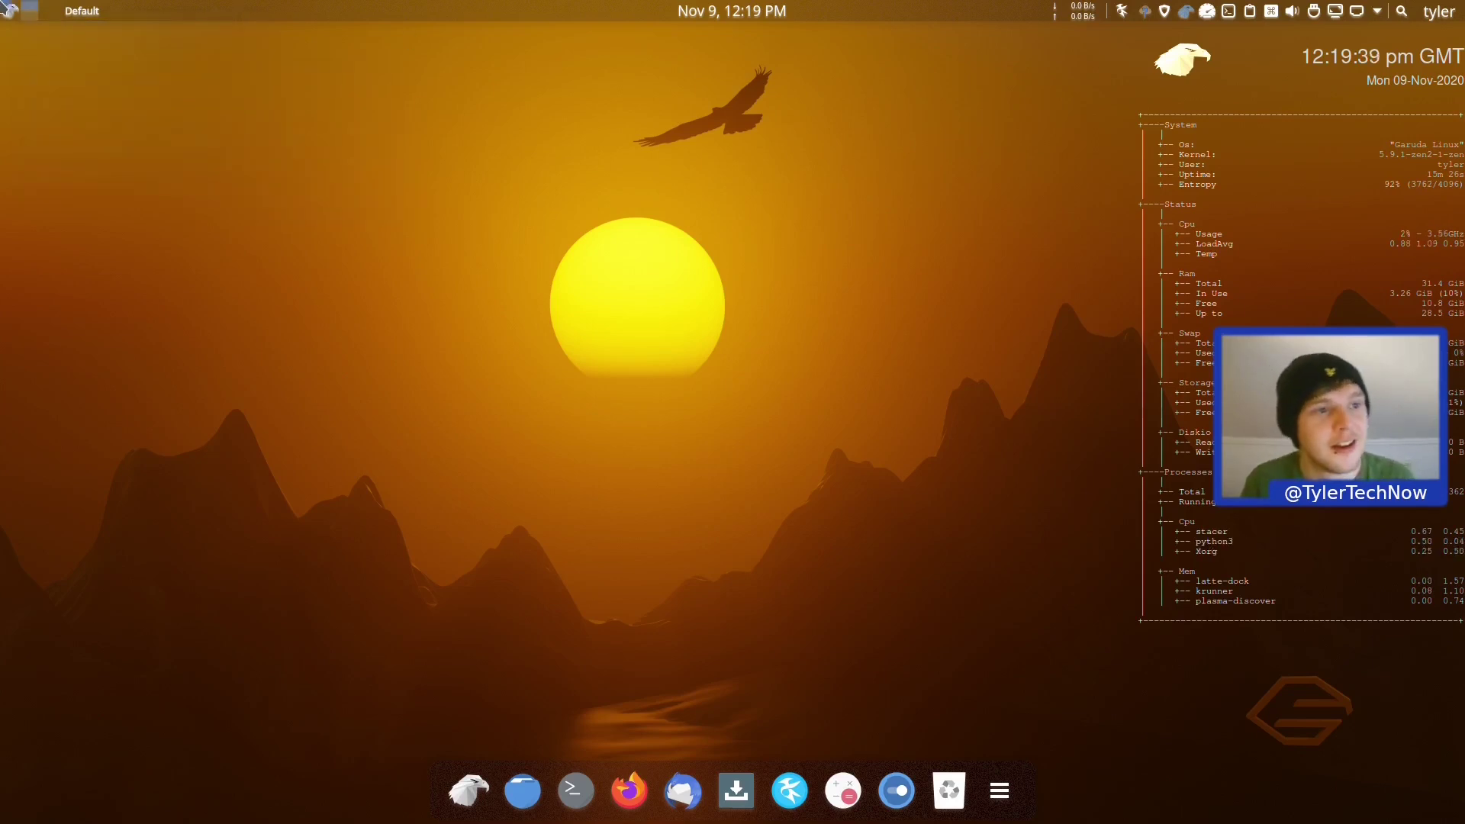
pyautogui.click(11, 13)
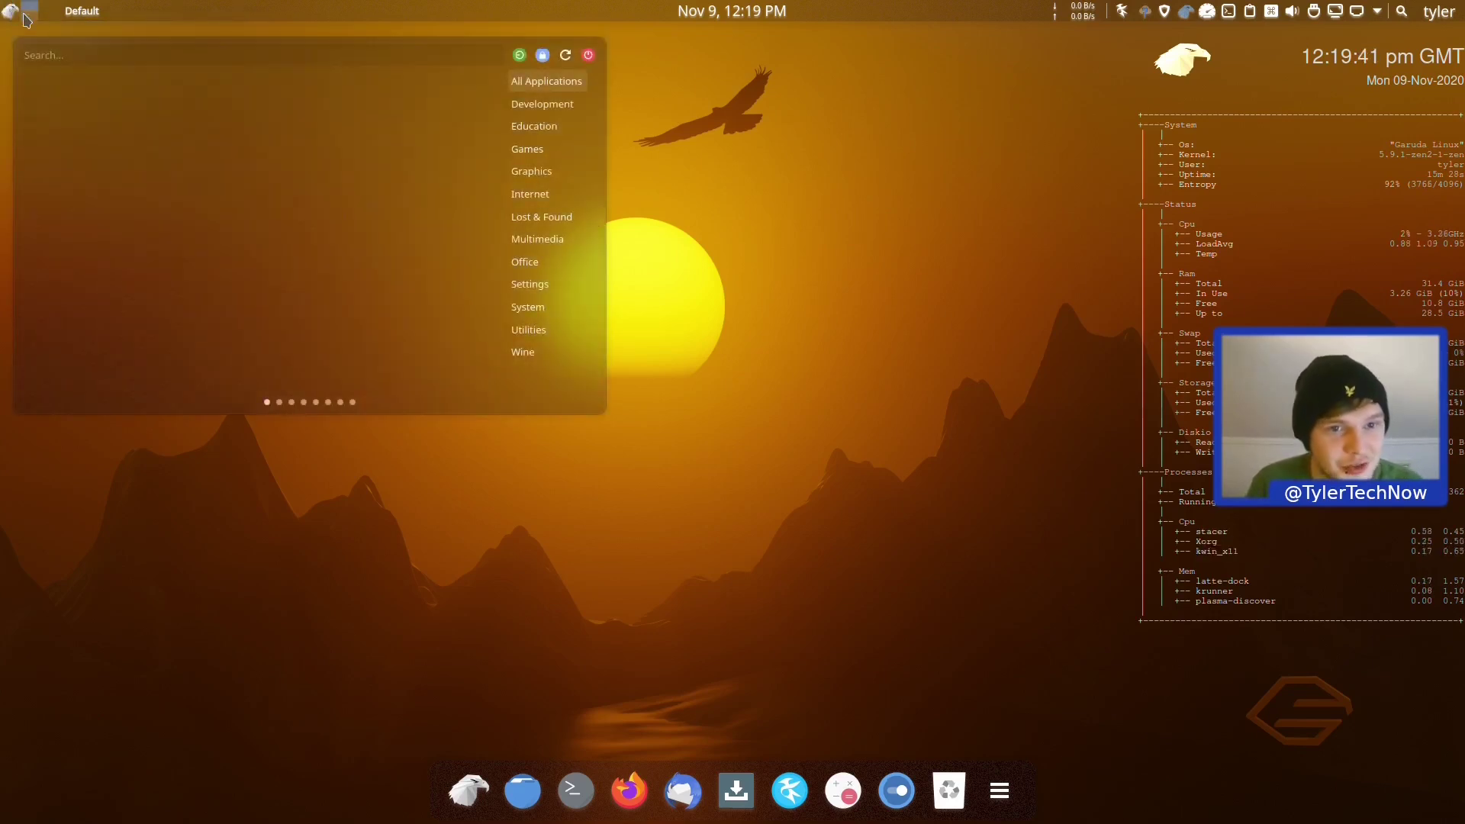
pyautogui.click(748, 257)
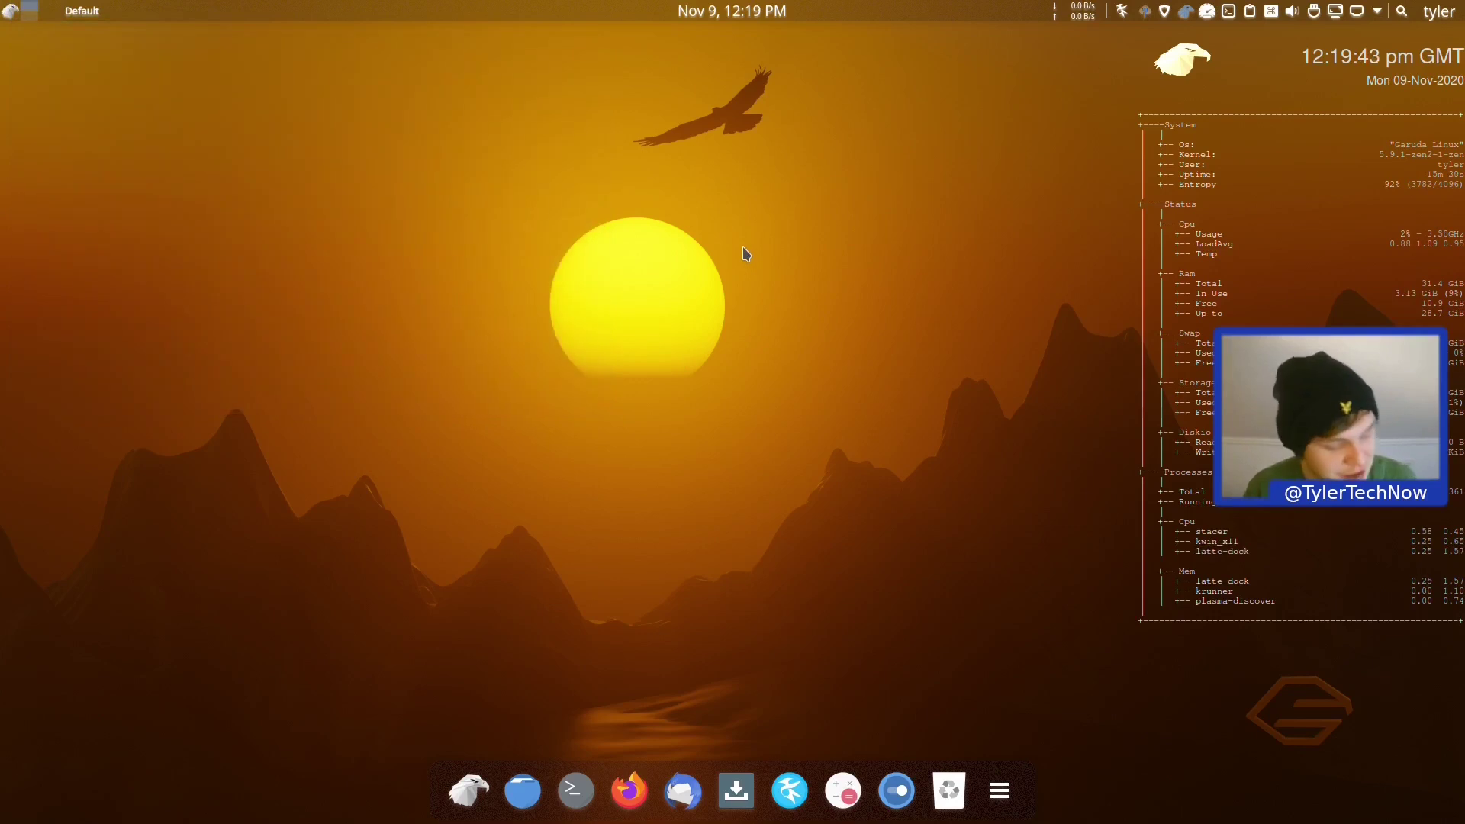
# Step: Search 'about' in KRunner and close the Discover window it launched by mistake
pyautogui.hotkey('alt', 'space')
pyautogui.write('about')
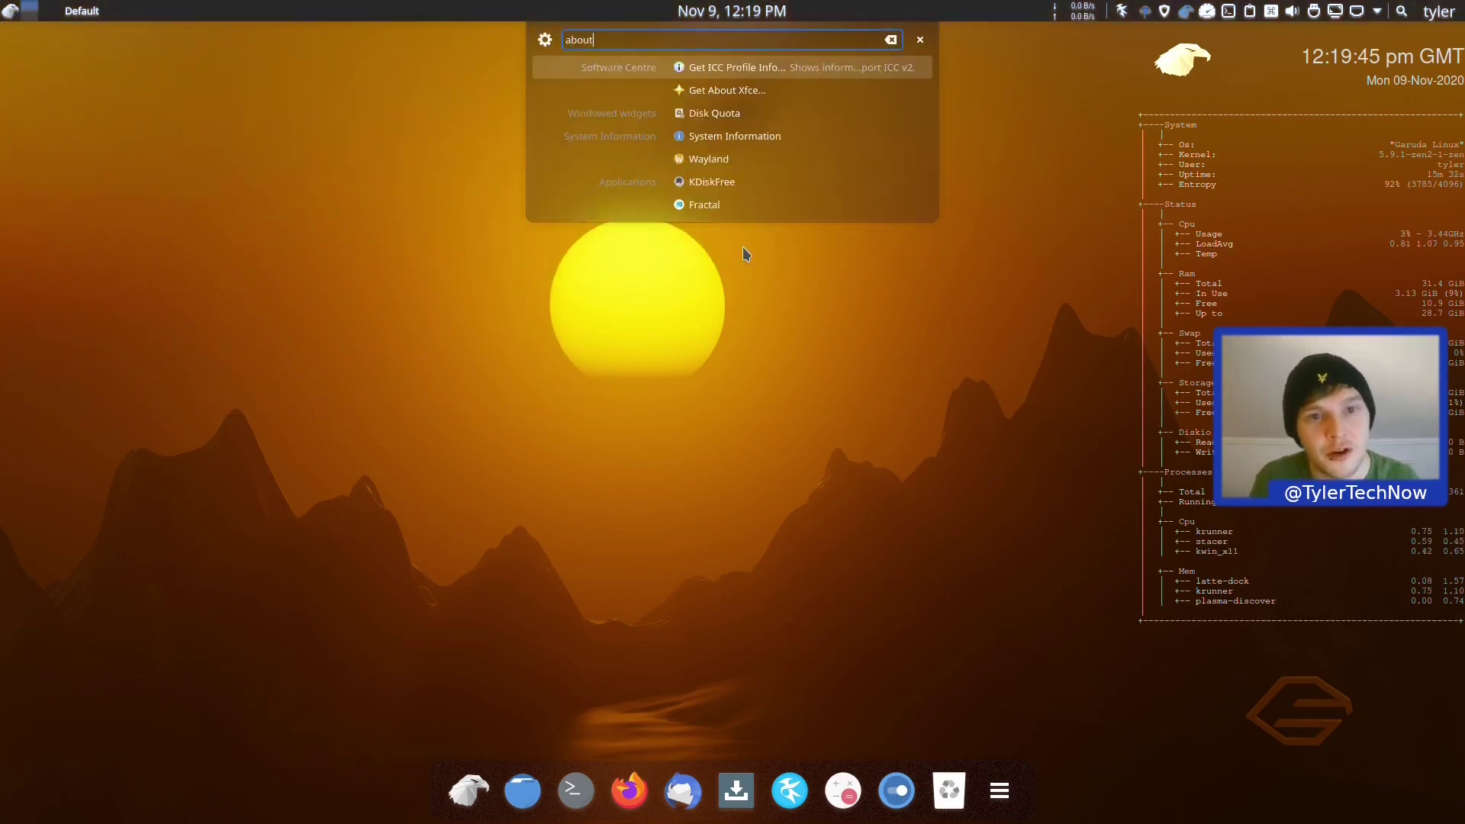
pyautogui.press('Return')
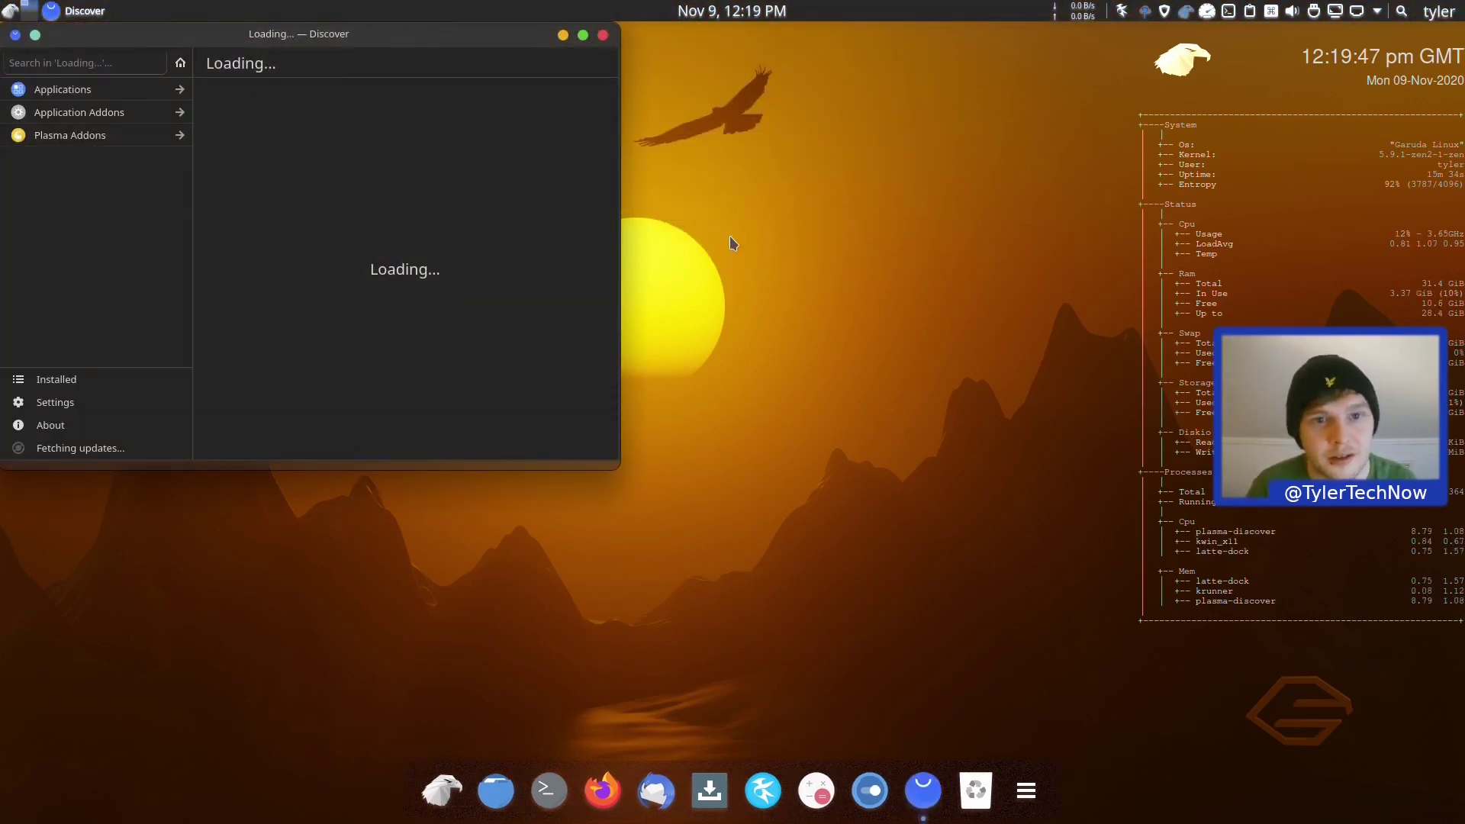
pyautogui.click(603, 34)
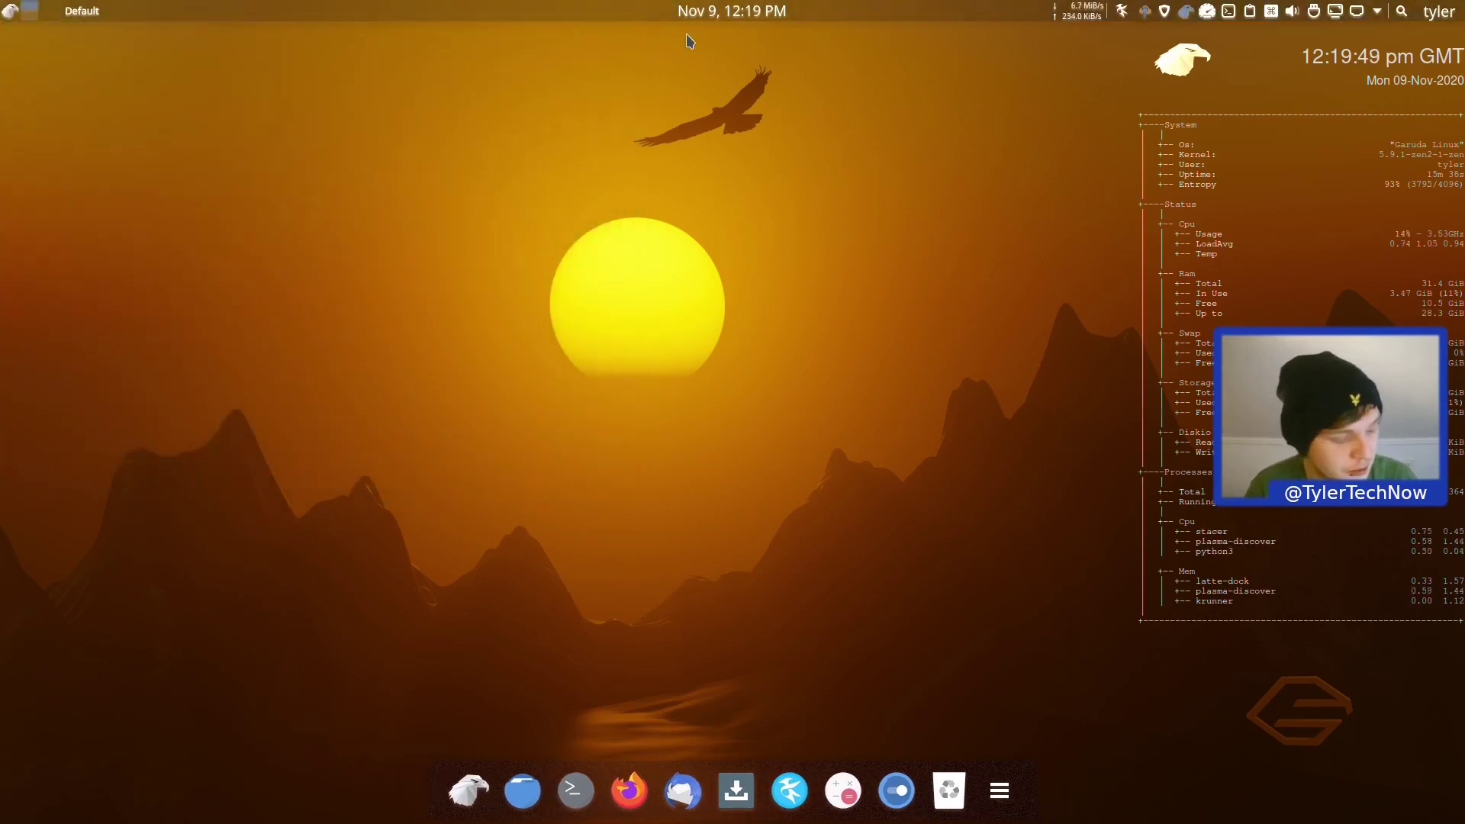
# Step: Open the System Information result from KRunner and move Info Center to the screen centre
pyautogui.hotkey('alt', 'space')
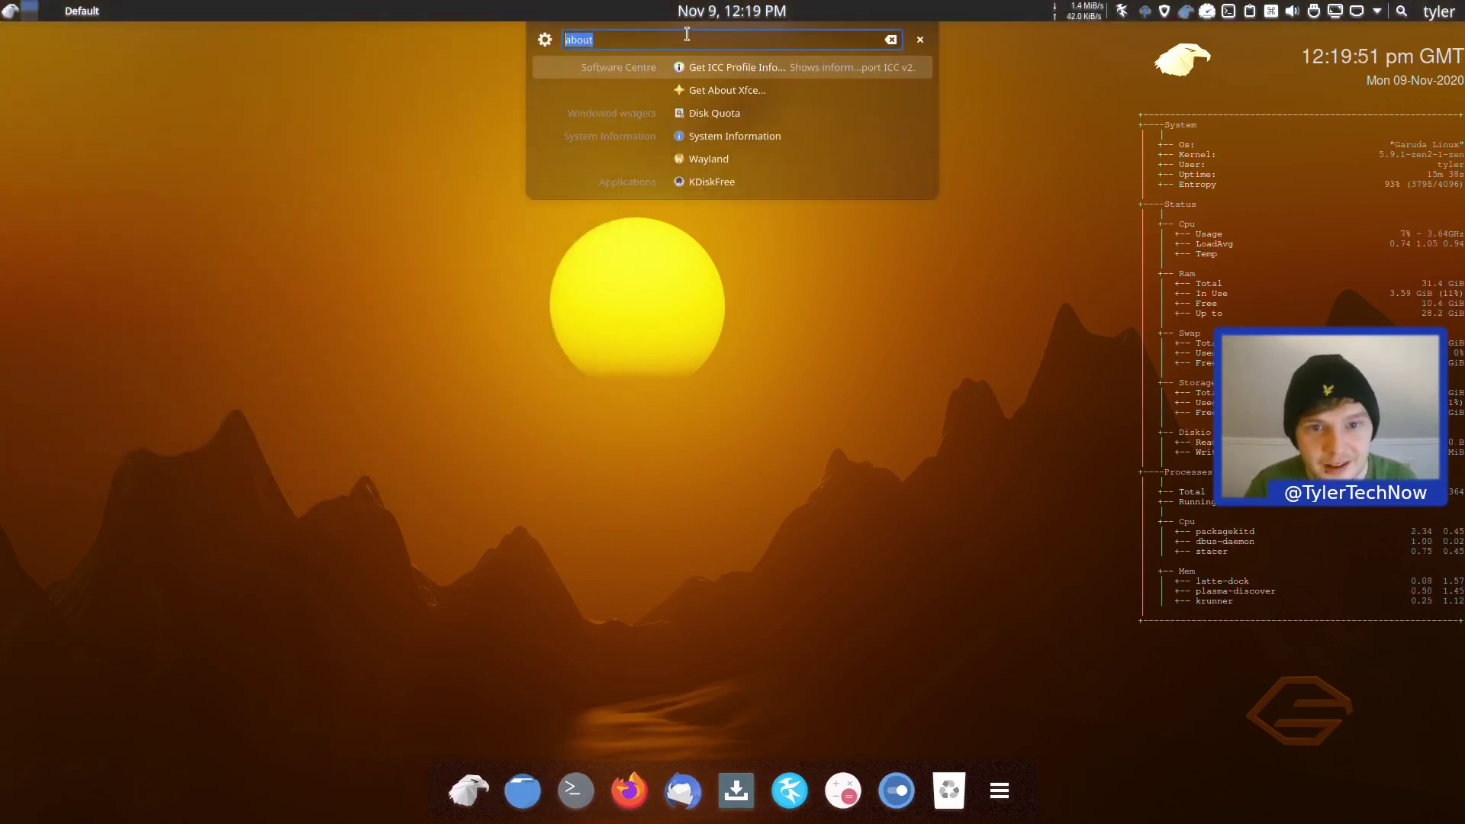
pyautogui.press('Down')
pyautogui.press('Down')
pyautogui.press('Down')
pyautogui.press('Return')
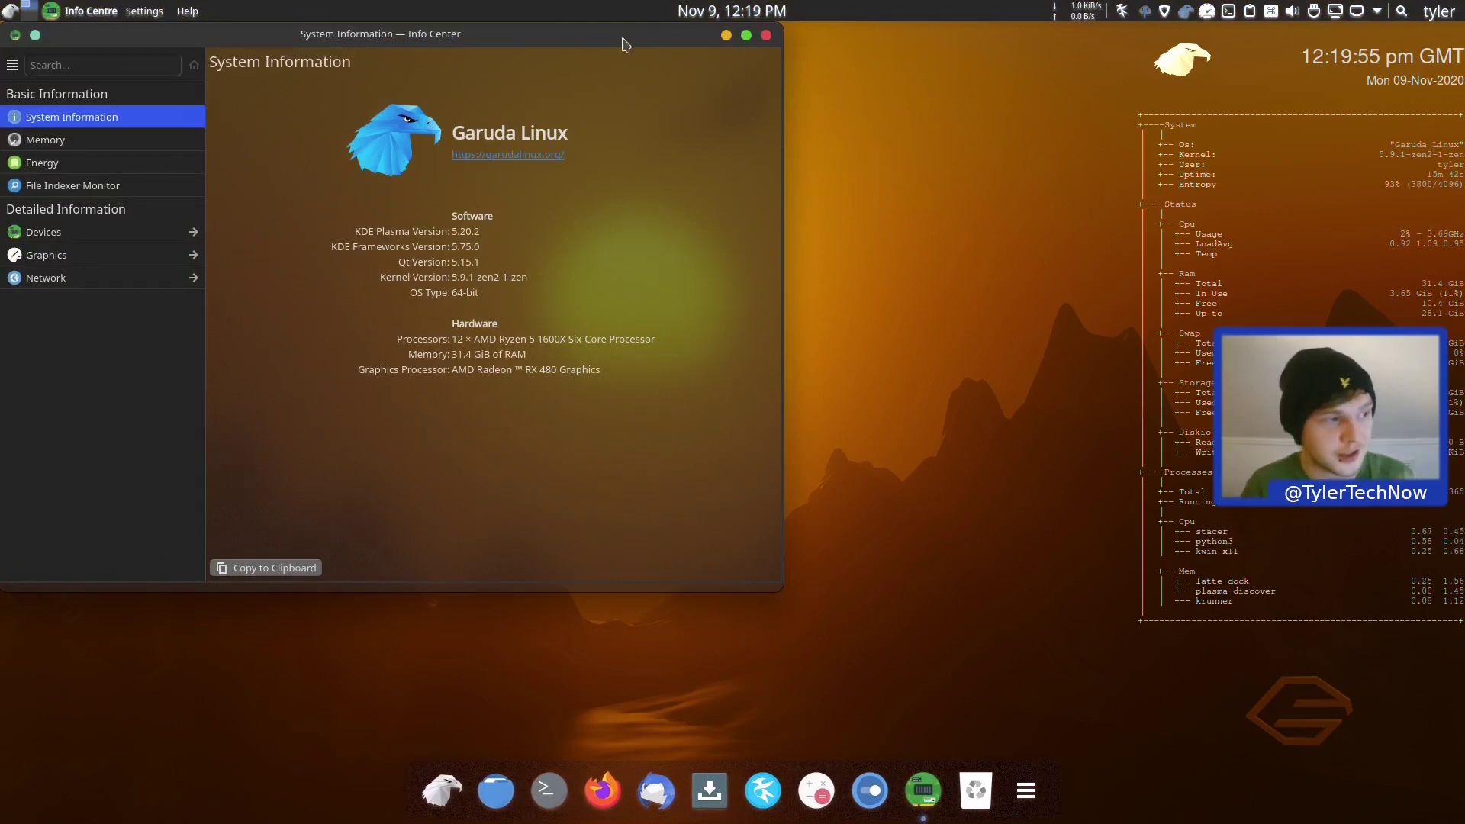
pyautogui.moveTo(621, 39); pyautogui.dragTo(894, 98)
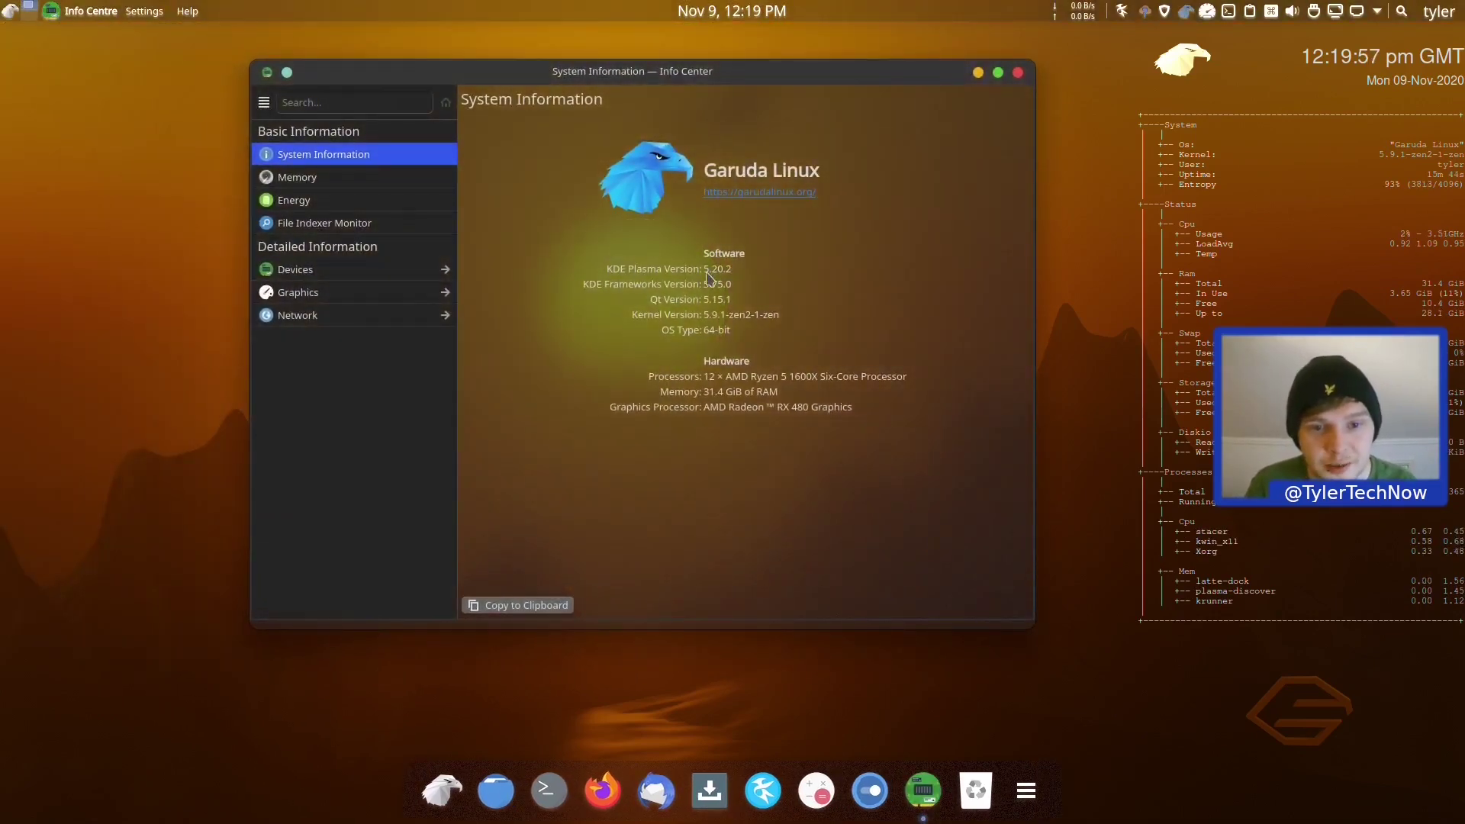
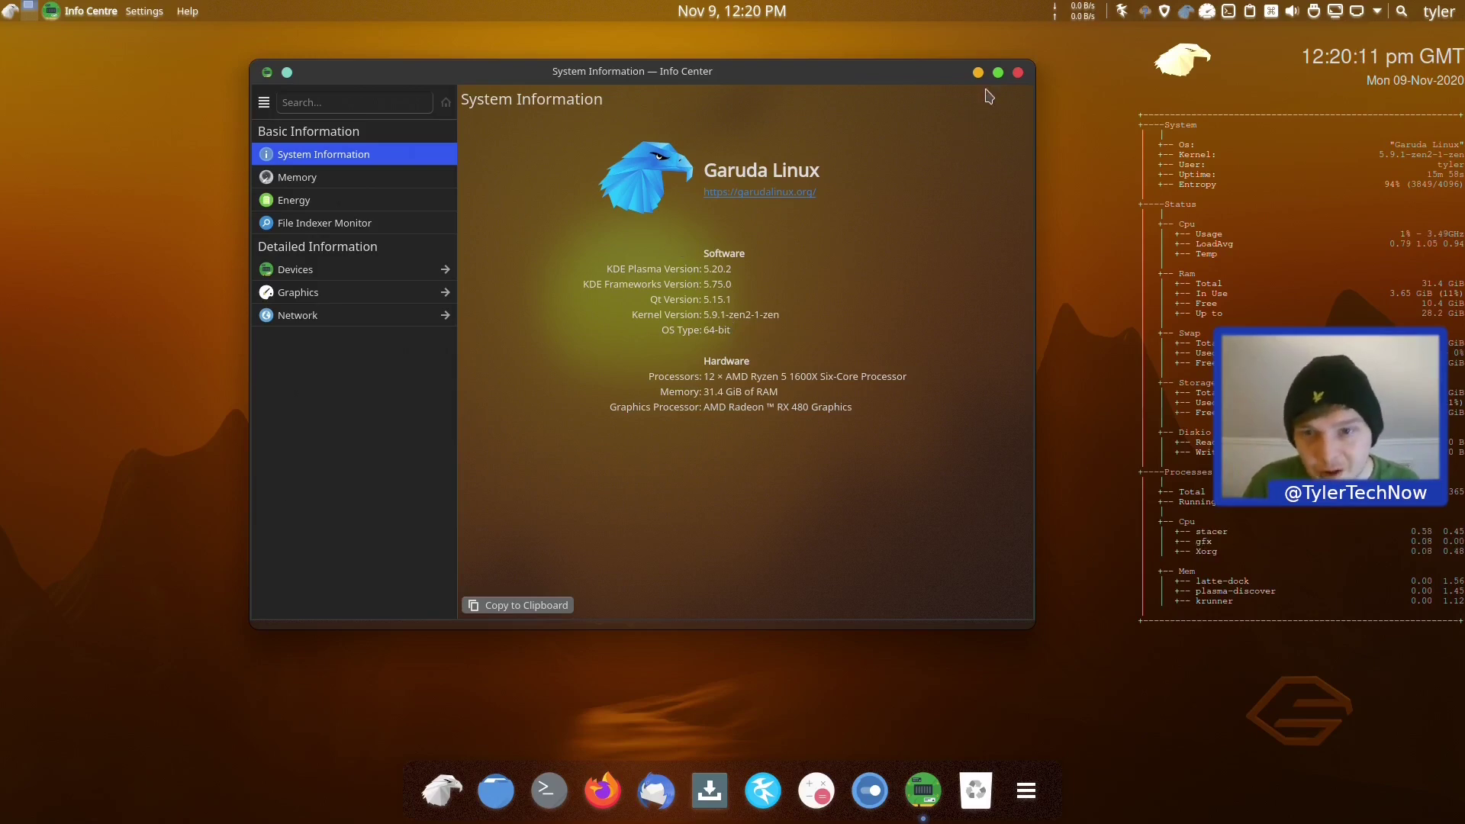
# Step: Close the Info Center window and view the launcher's Development apps
pyautogui.click(1018, 72)
pyautogui.click(13, 10)
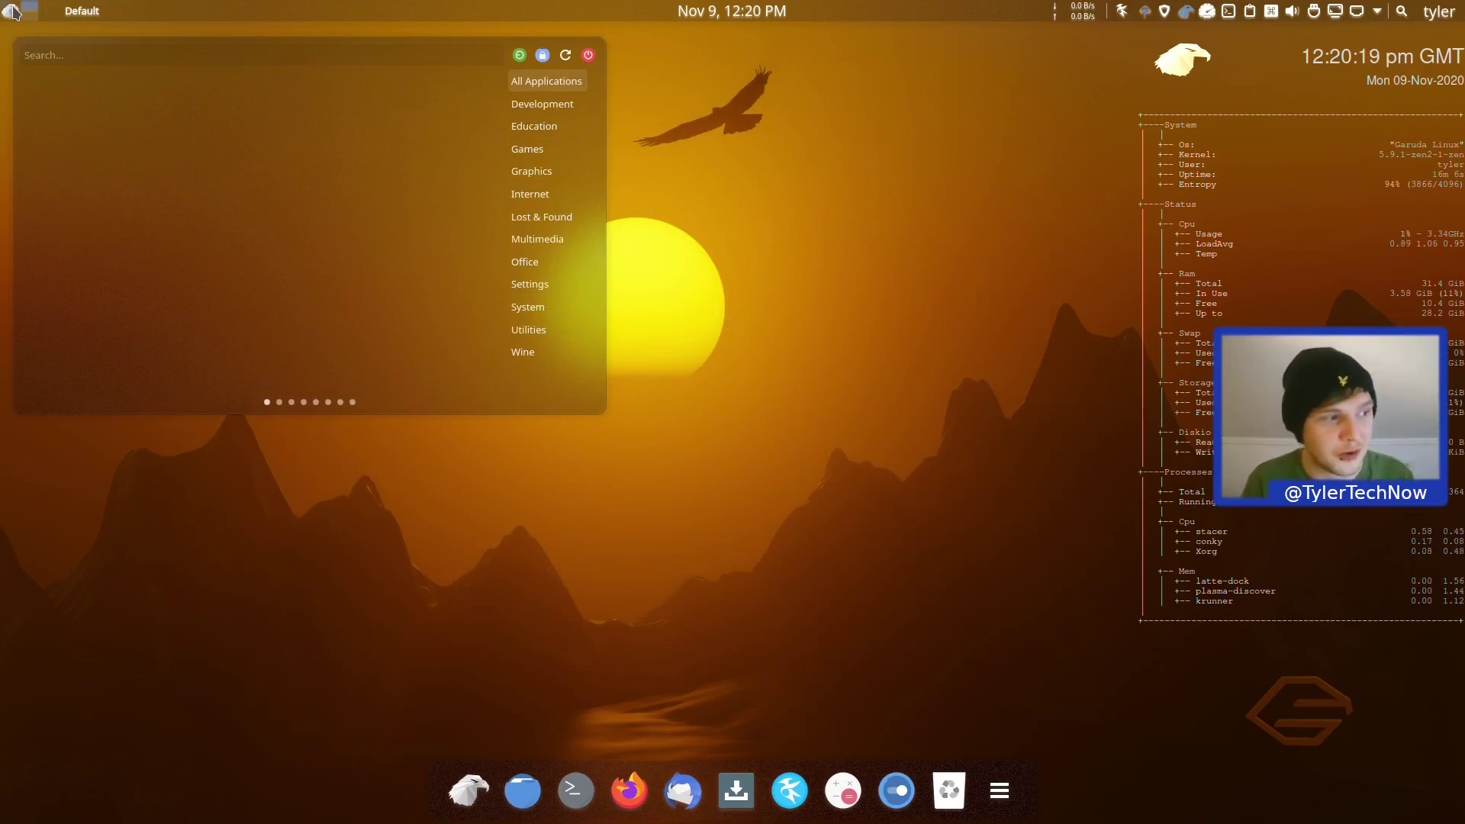
pyautogui.click(524, 112)
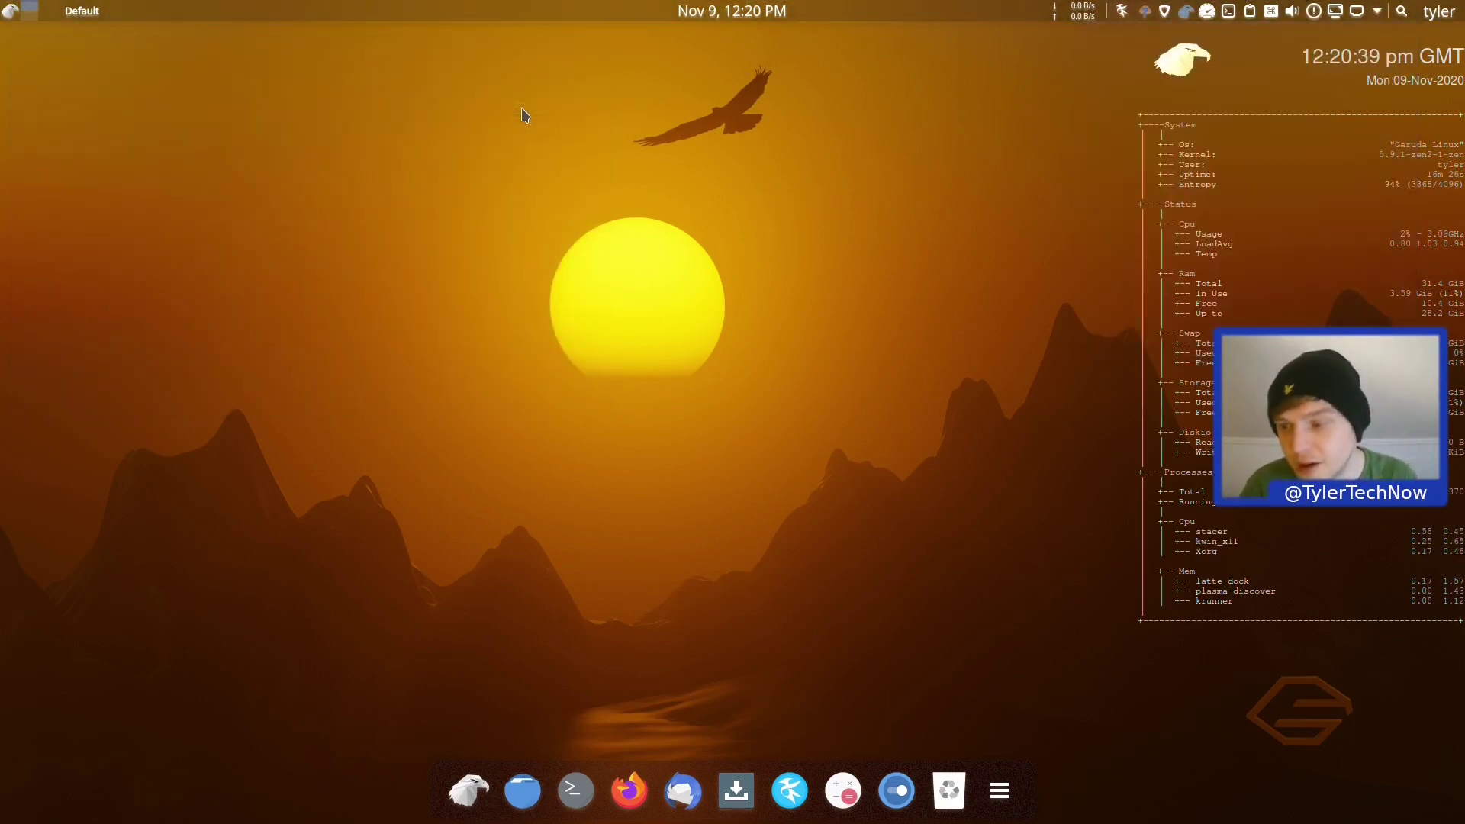
# Step: Launch guiscrcpy from the Development apps and start mirroring the connected phone
pyautogui.click(13, 11)
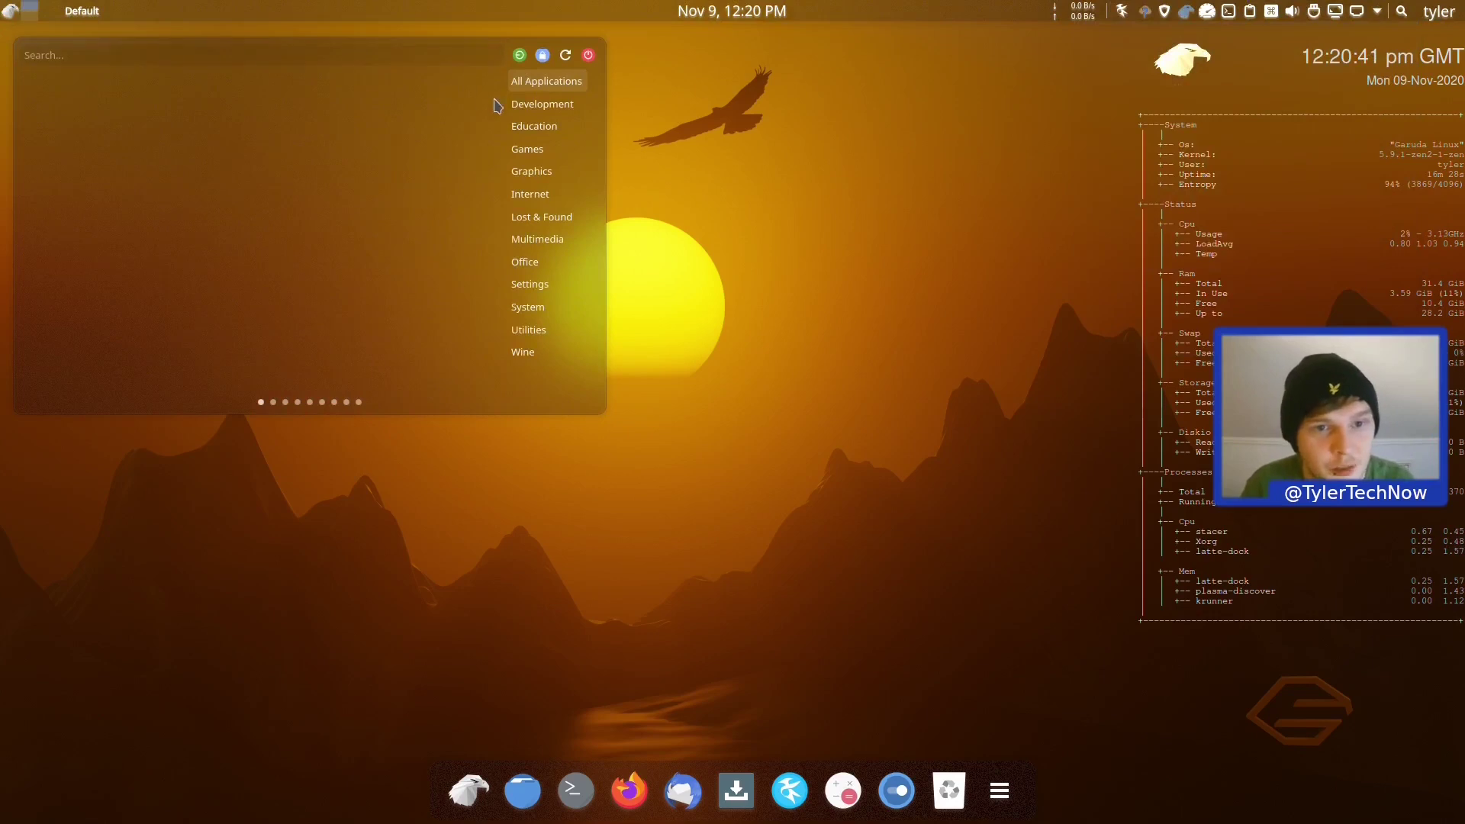
pyautogui.click(534, 104)
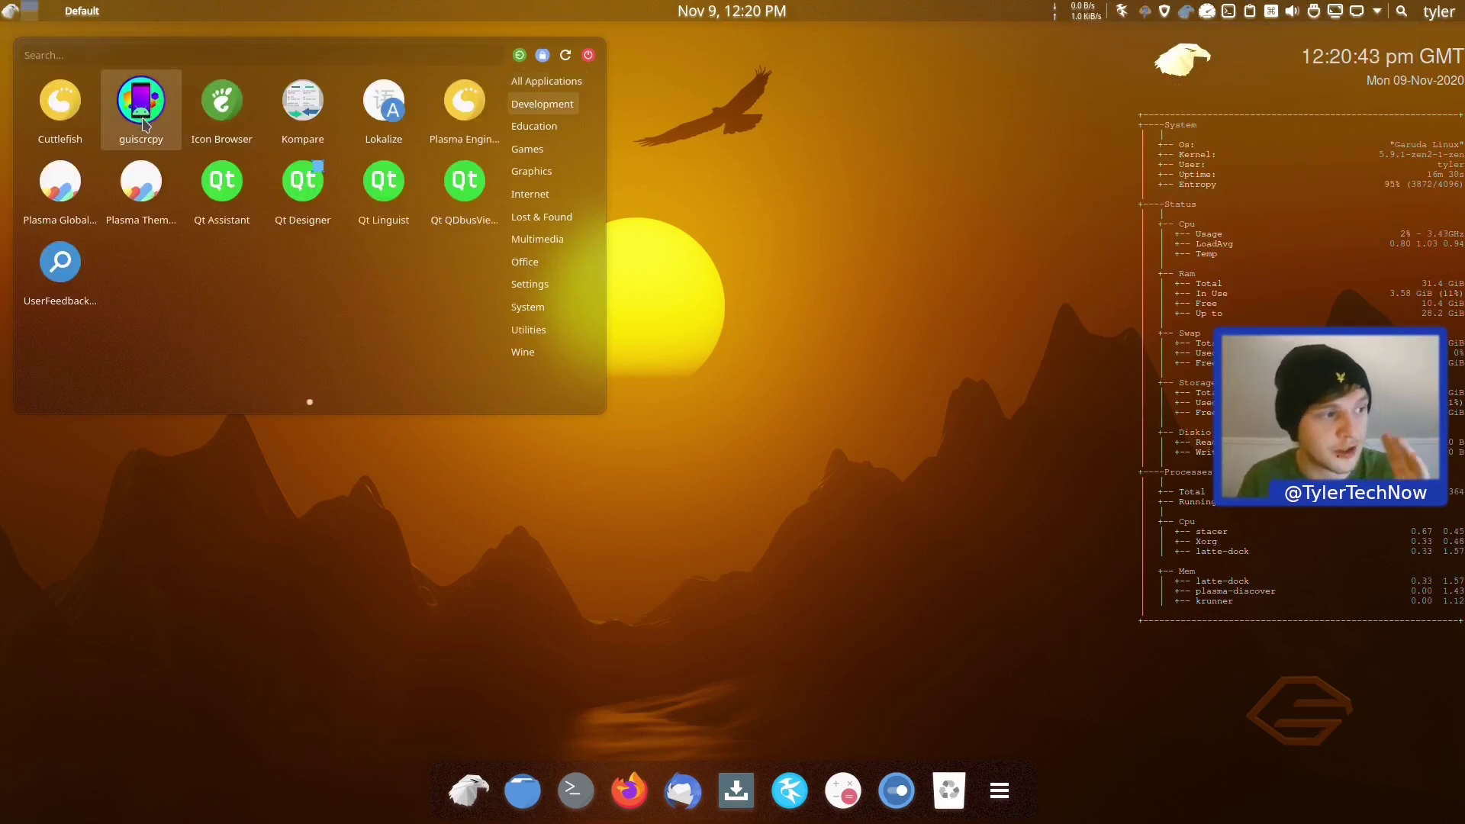
pyautogui.click(141, 103)
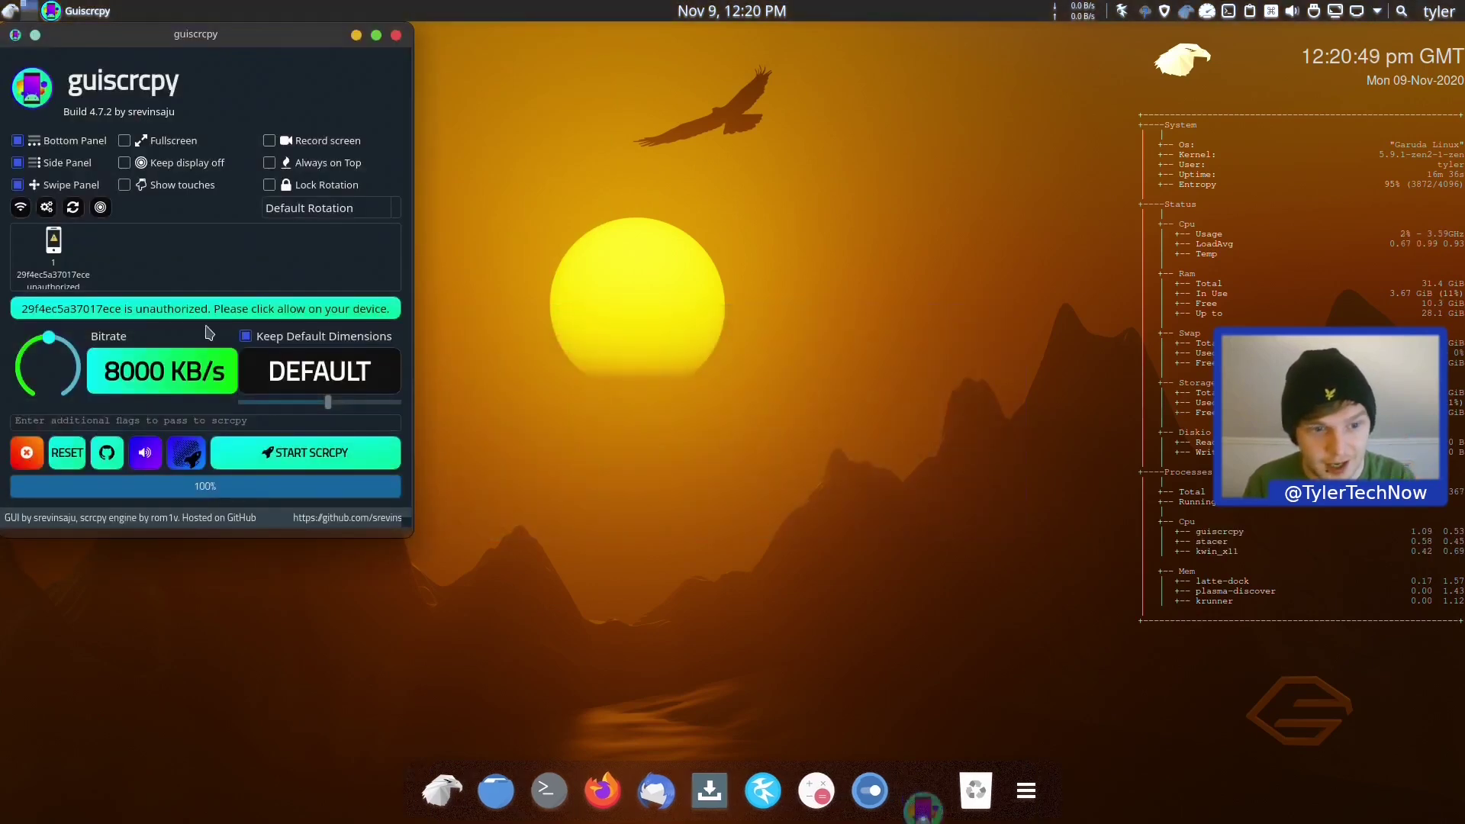
pyautogui.click(300, 462)
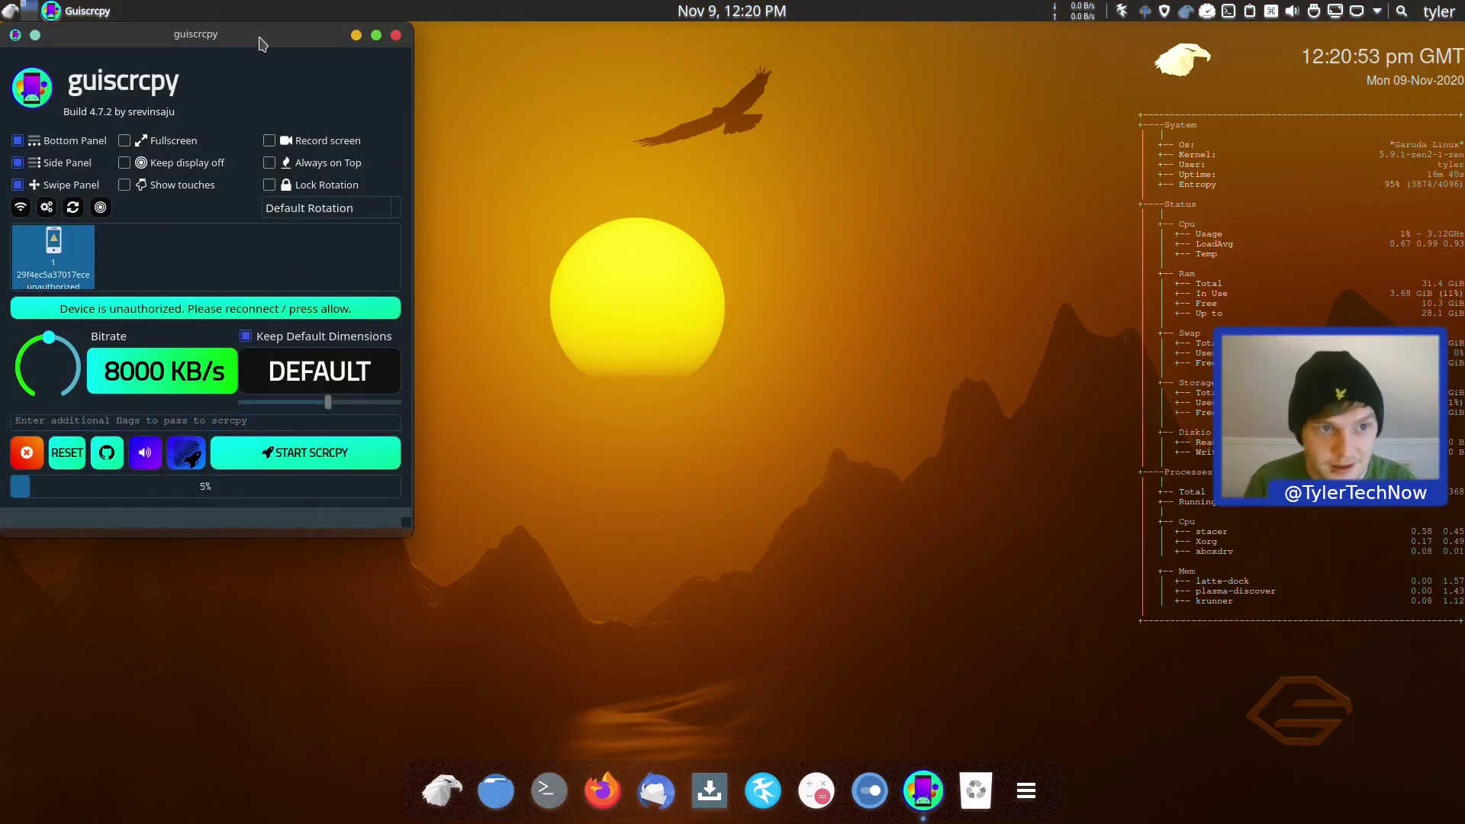
pyautogui.moveTo(260, 44); pyautogui.dragTo(686, 163)
# Step: Restart mirroring on the now-authorized phone, then close the SM-G960F mirror window
pyautogui.click(793, 584)
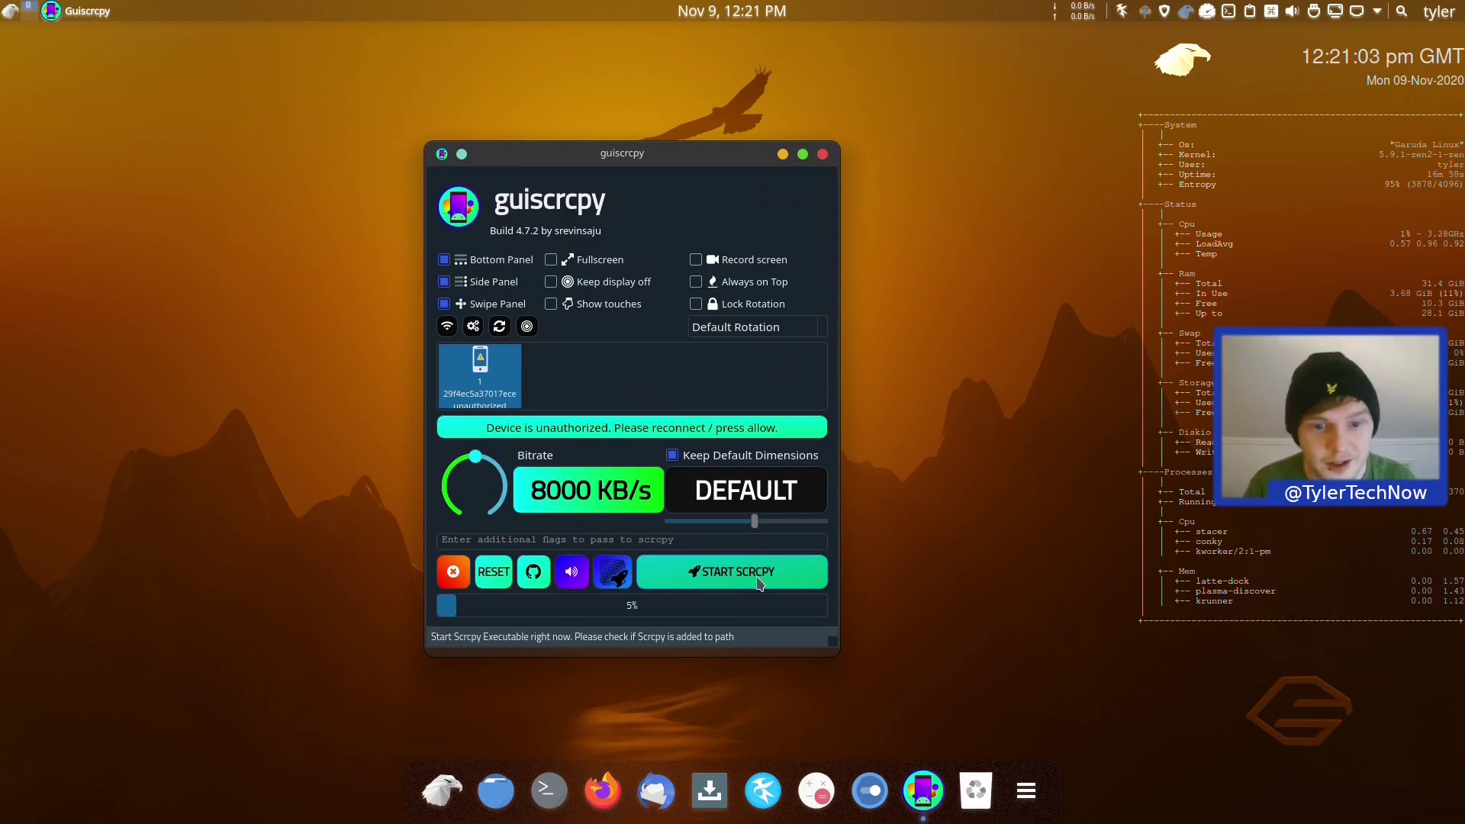
pyautogui.click(757, 580)
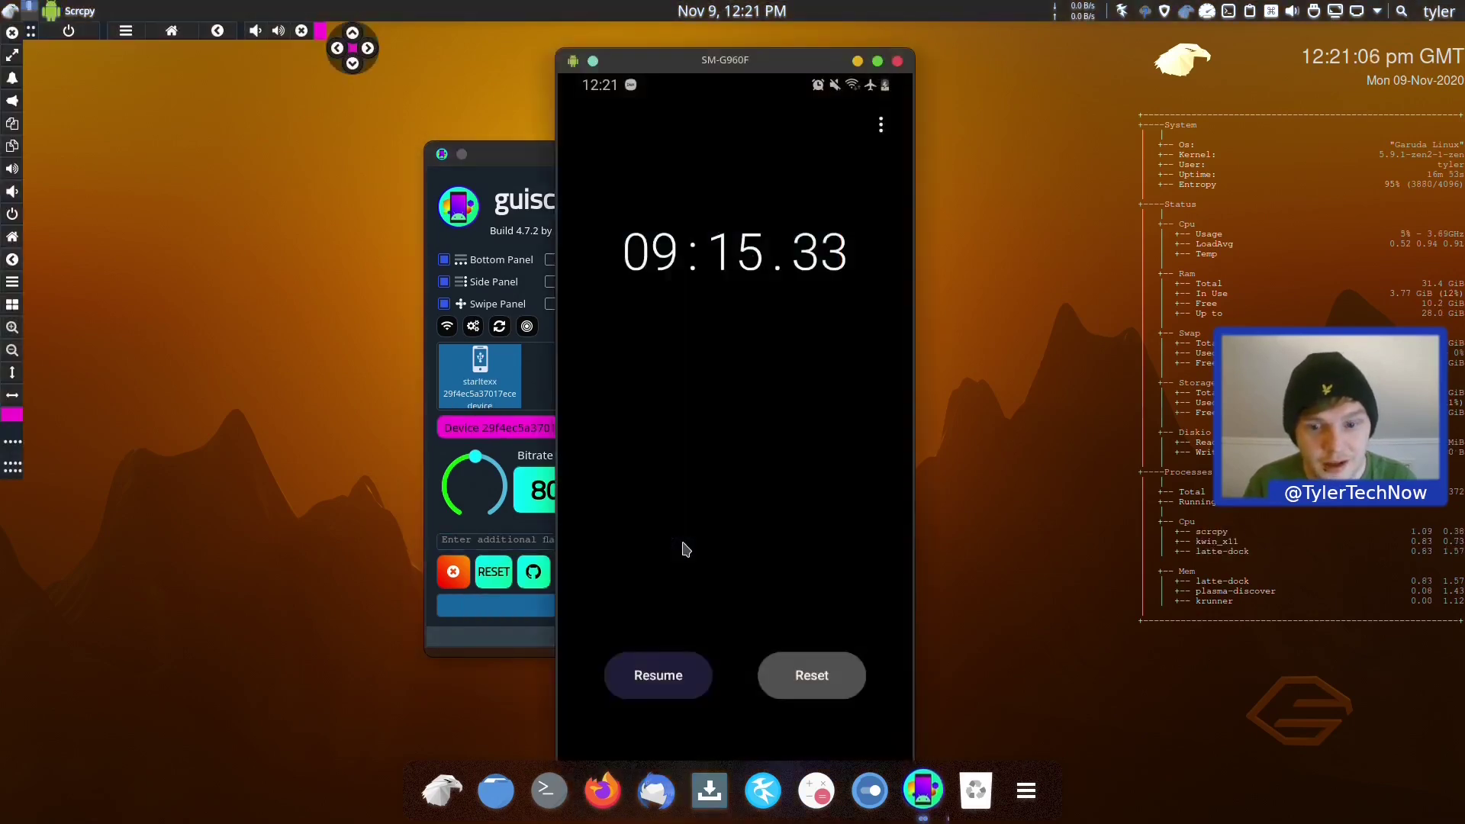
pyautogui.moveTo(534, 154); pyautogui.dragTo(204, 148)
pyautogui.moveTo(724, 67); pyautogui.dragTo(761, 62)
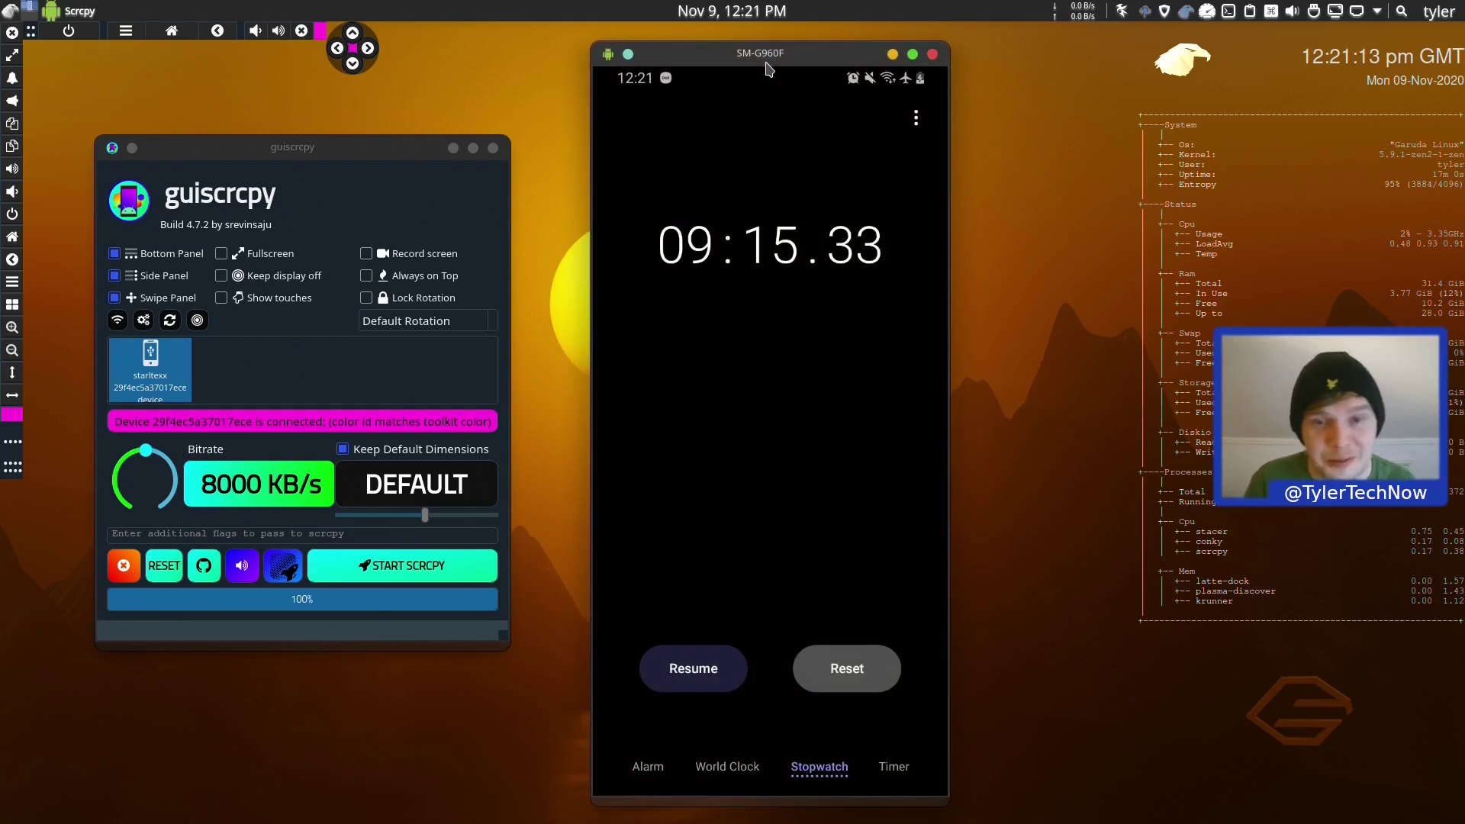
pyautogui.click(932, 55)
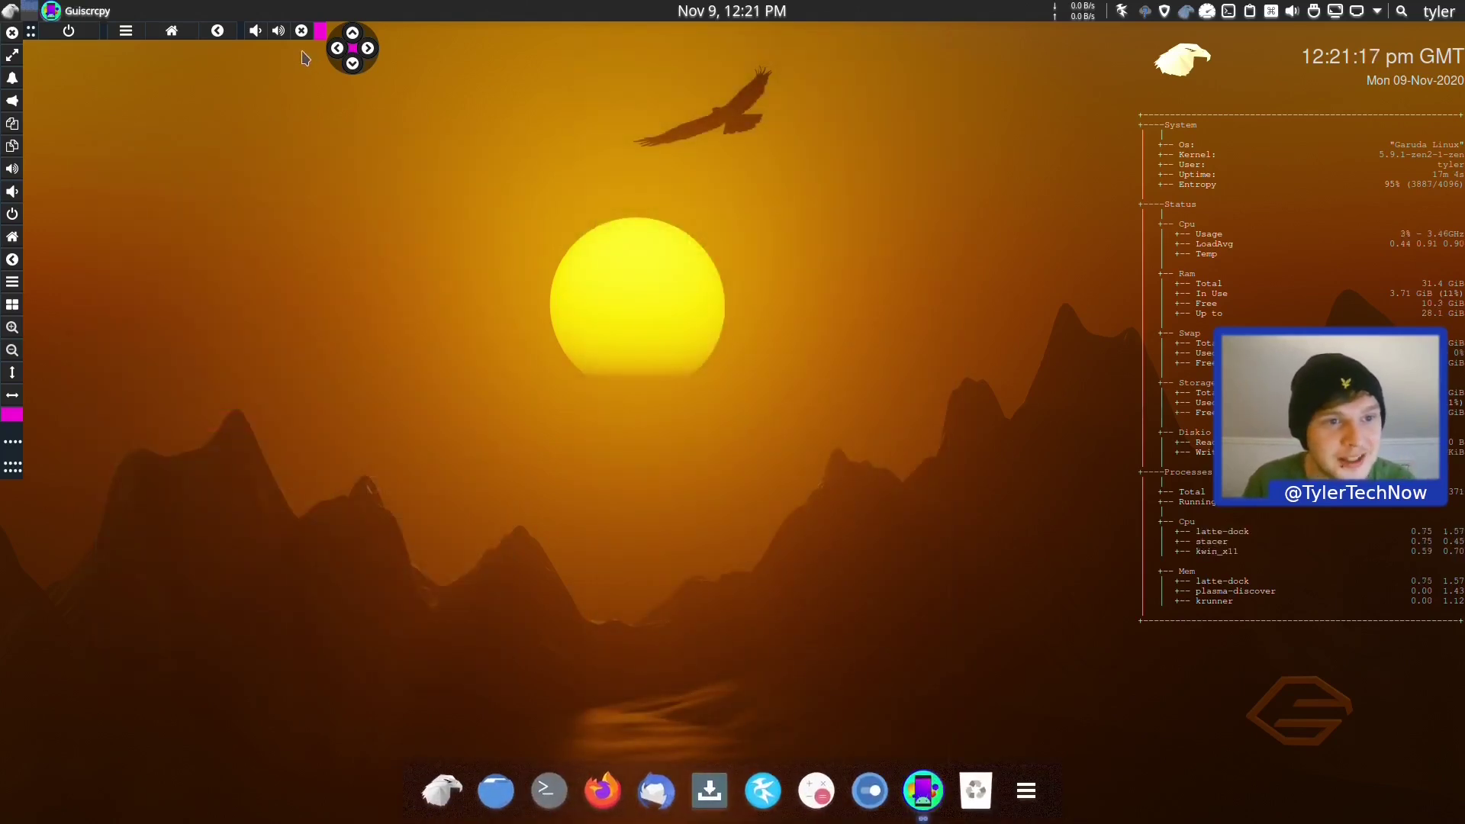
# Step: Close the scrcpy top and side toolbars and show the launcher's Development apps
pyautogui.click(301, 31)
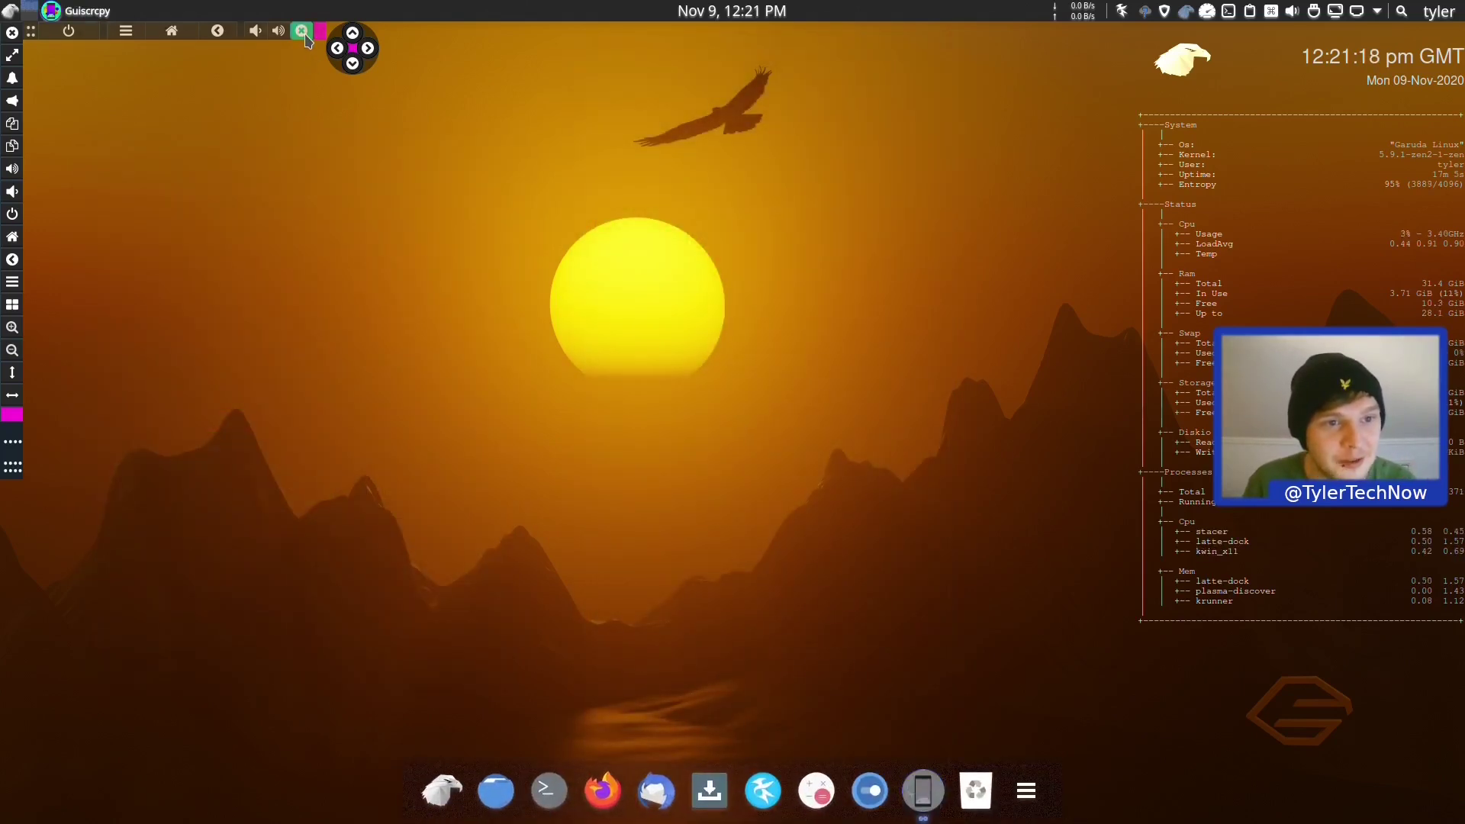
pyautogui.click(11, 35)
pyautogui.press('super')
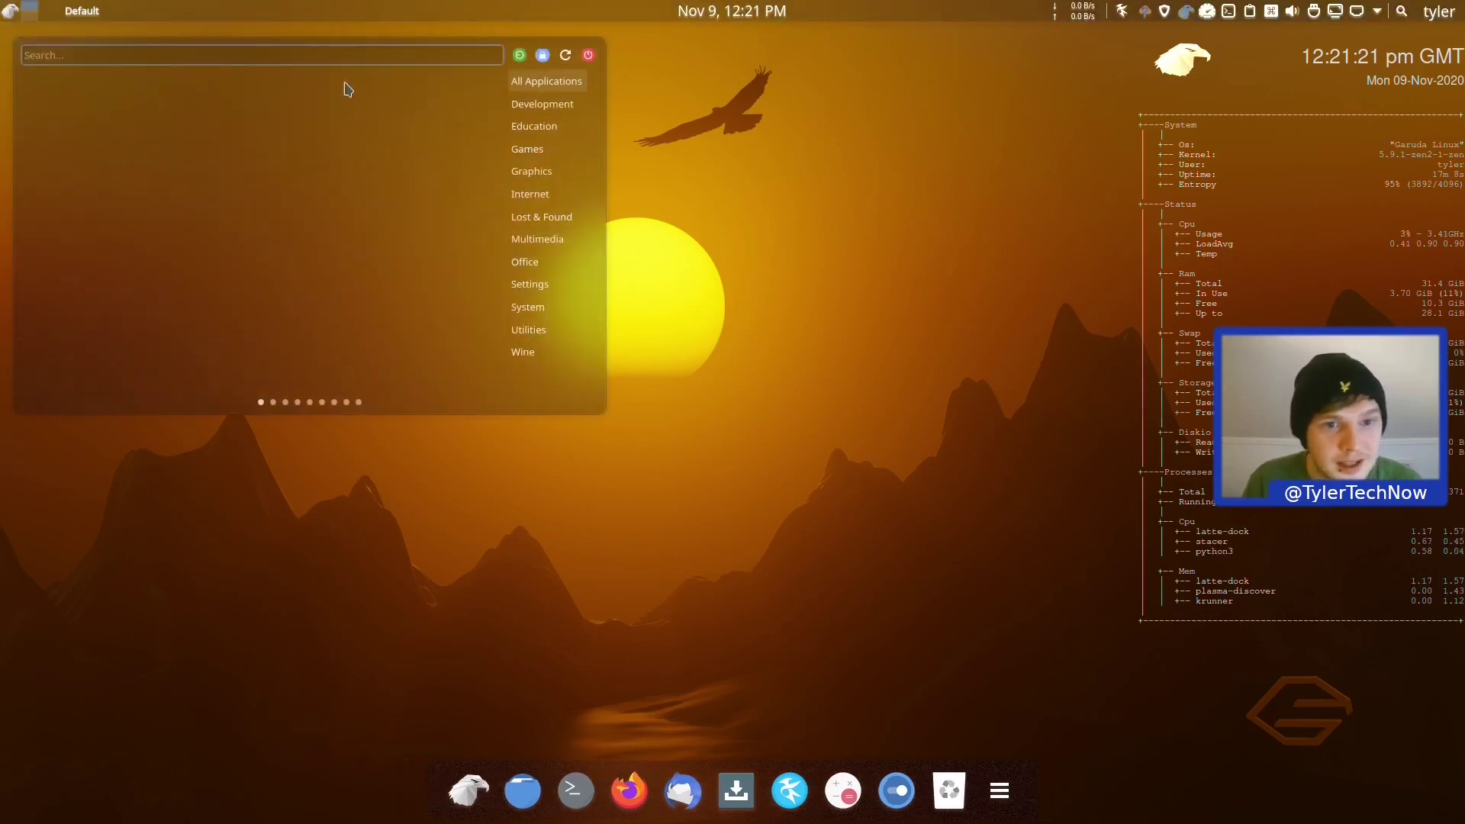
pyautogui.click(542, 104)
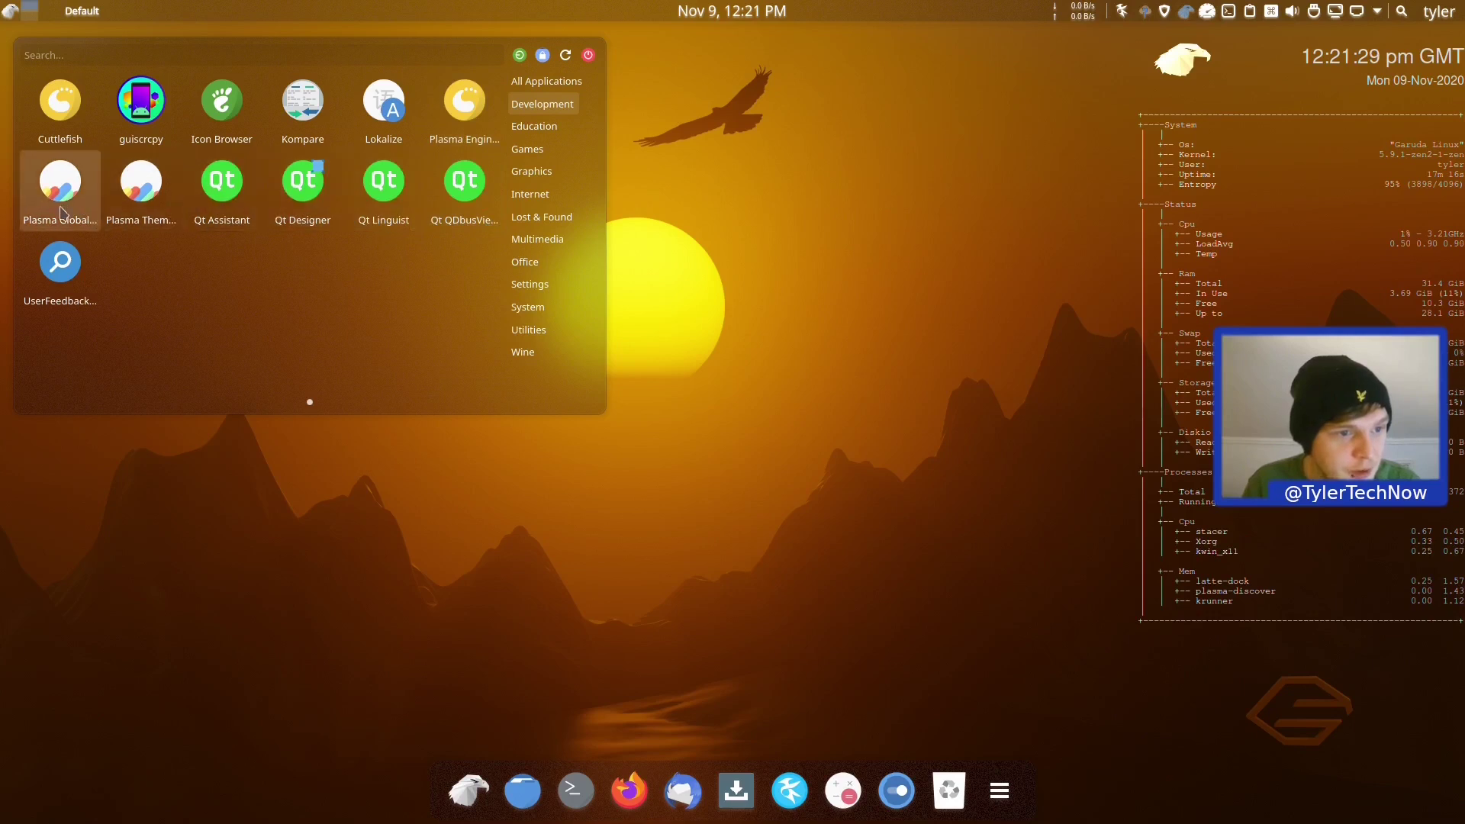
# Step: Browse the Education, Games, Graphics and Internet app categories
pyautogui.moveTo(525, 125)
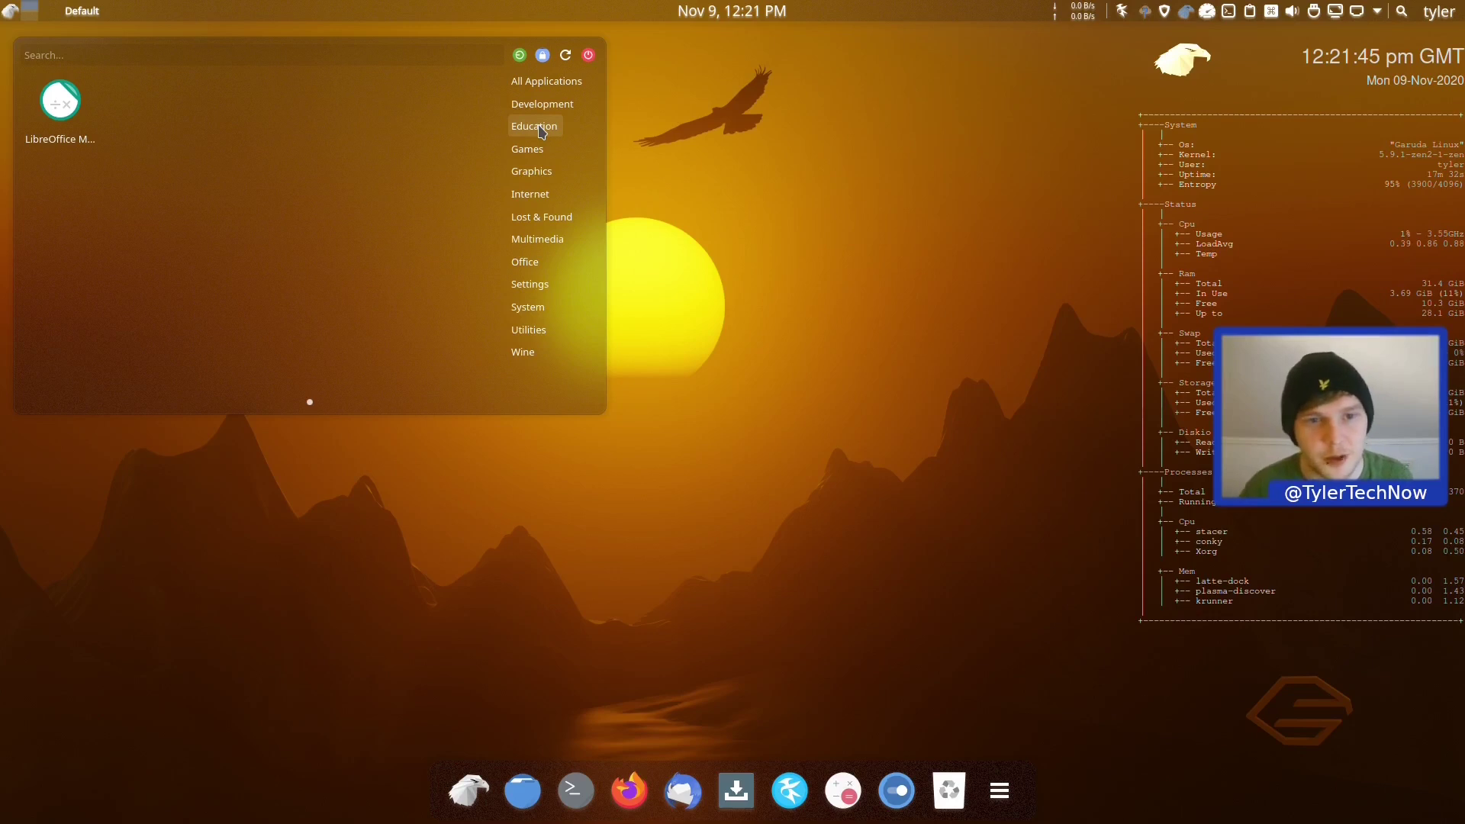
pyautogui.moveTo(530, 152)
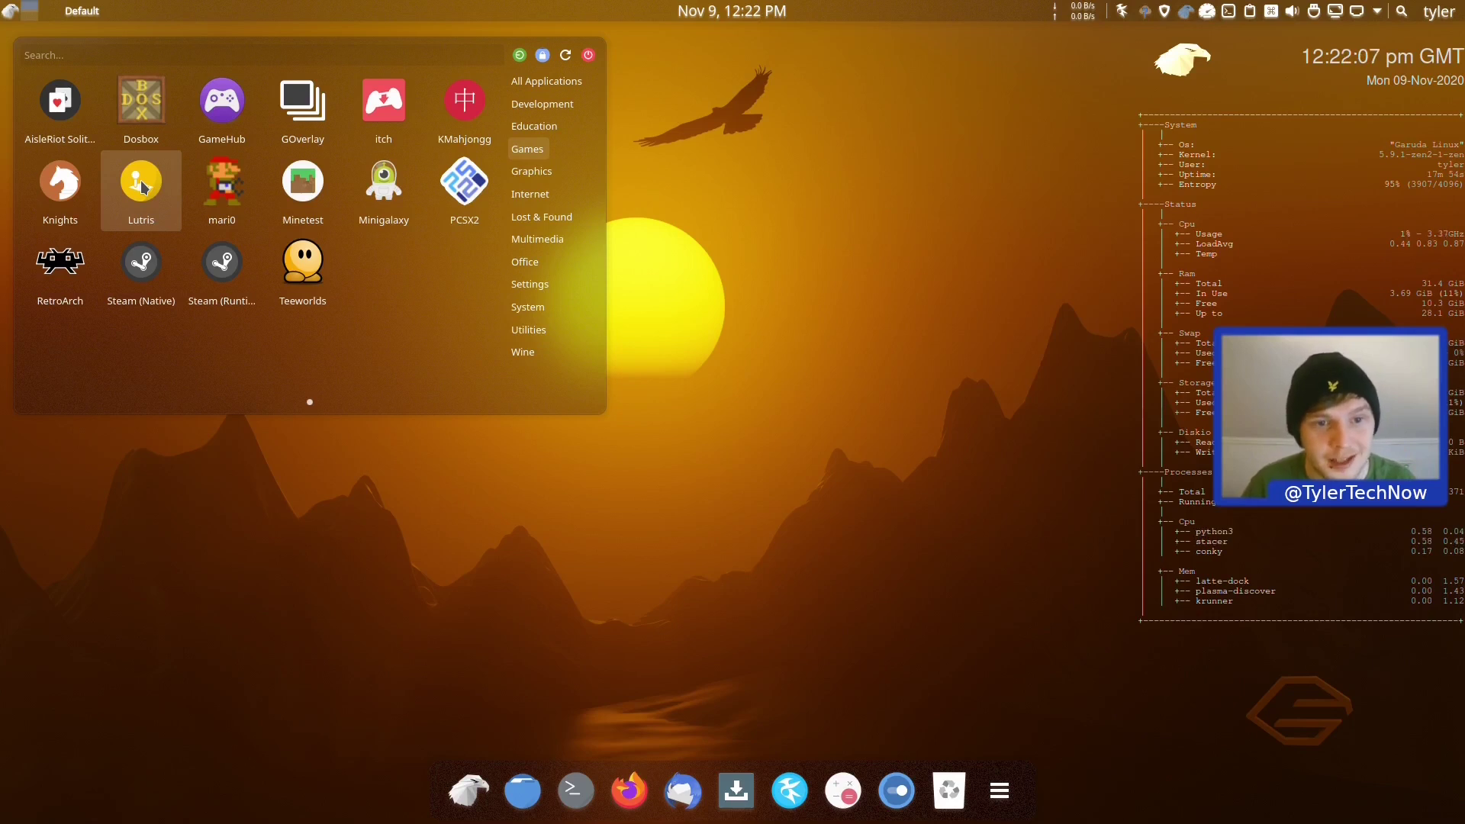
pyautogui.click(533, 173)
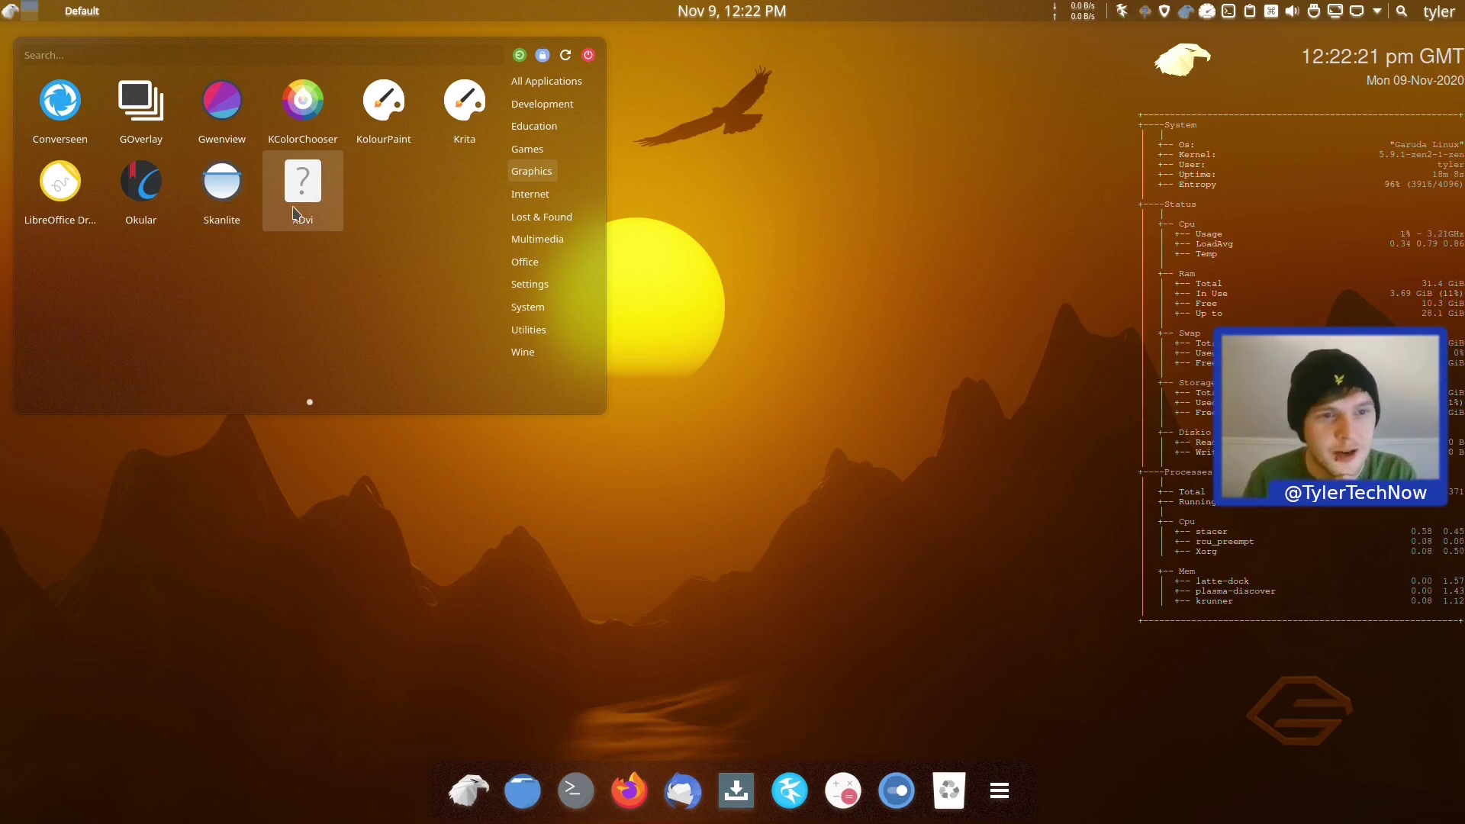
pyautogui.moveTo(517, 197)
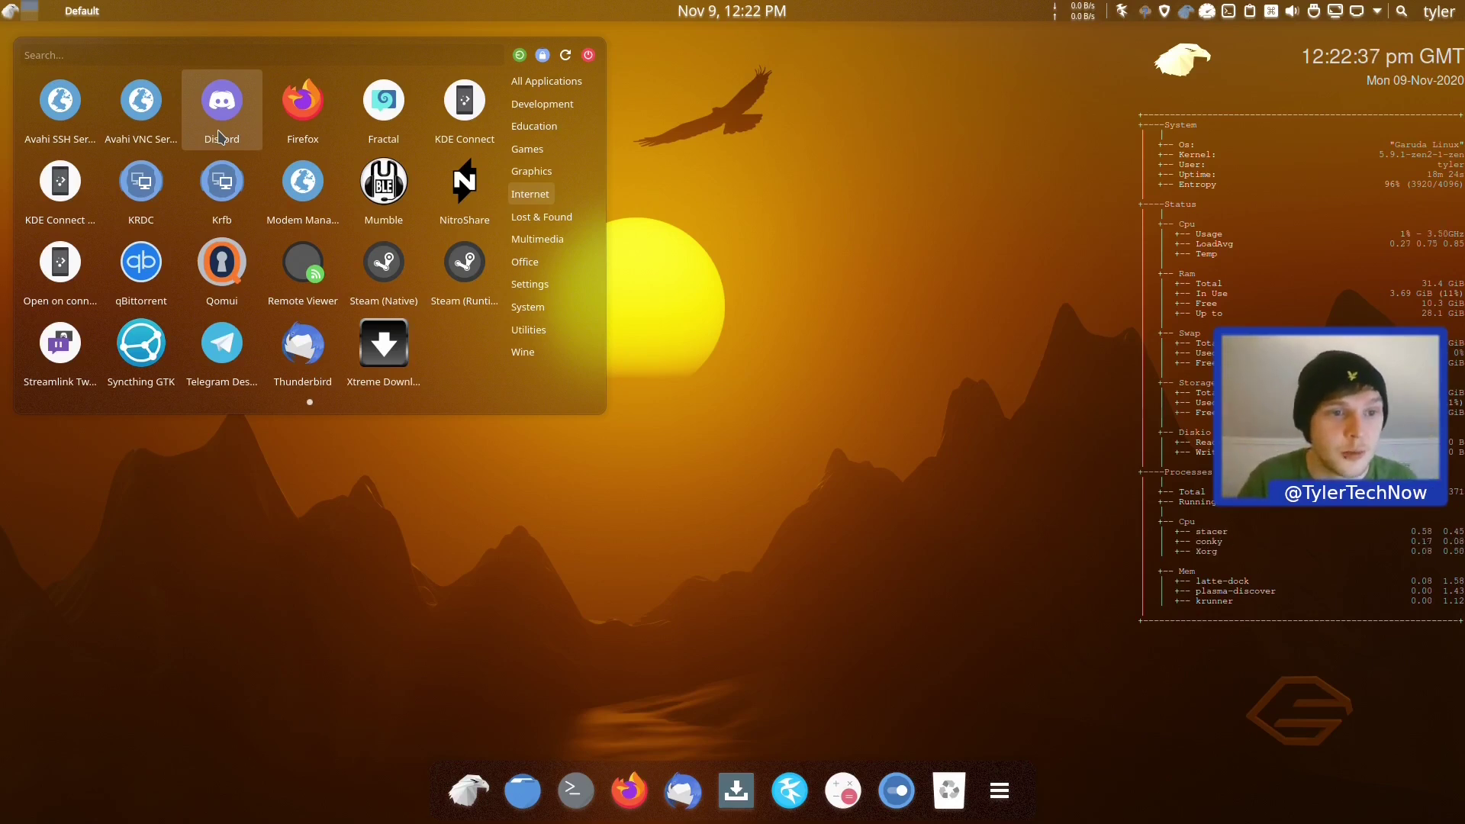
# Step: Close the launcher and restore Firefox to a smaller window
pyautogui.click(12, 13)
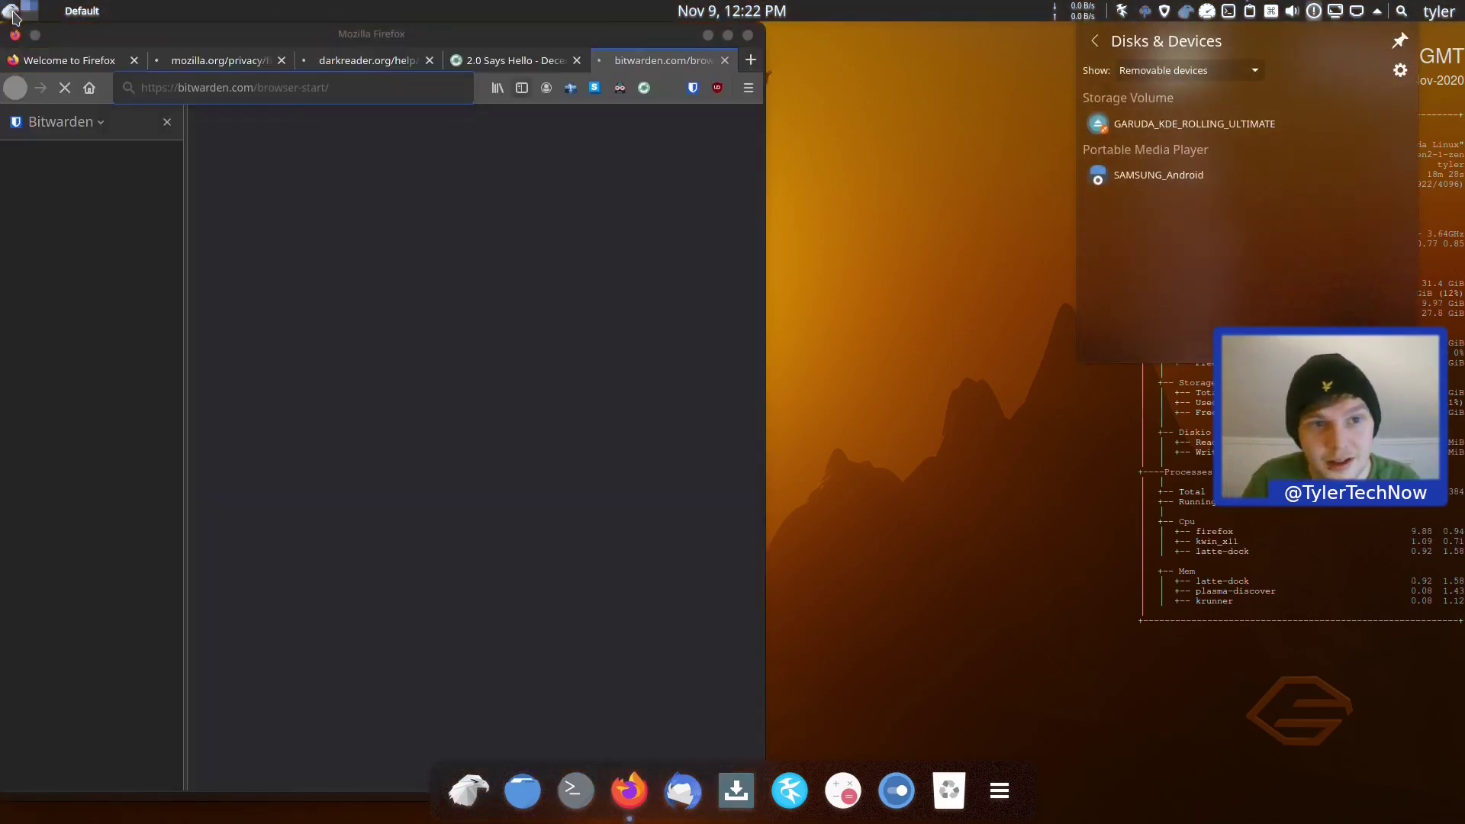
pyautogui.moveTo(372, 49); pyautogui.dragTo(576, 13)
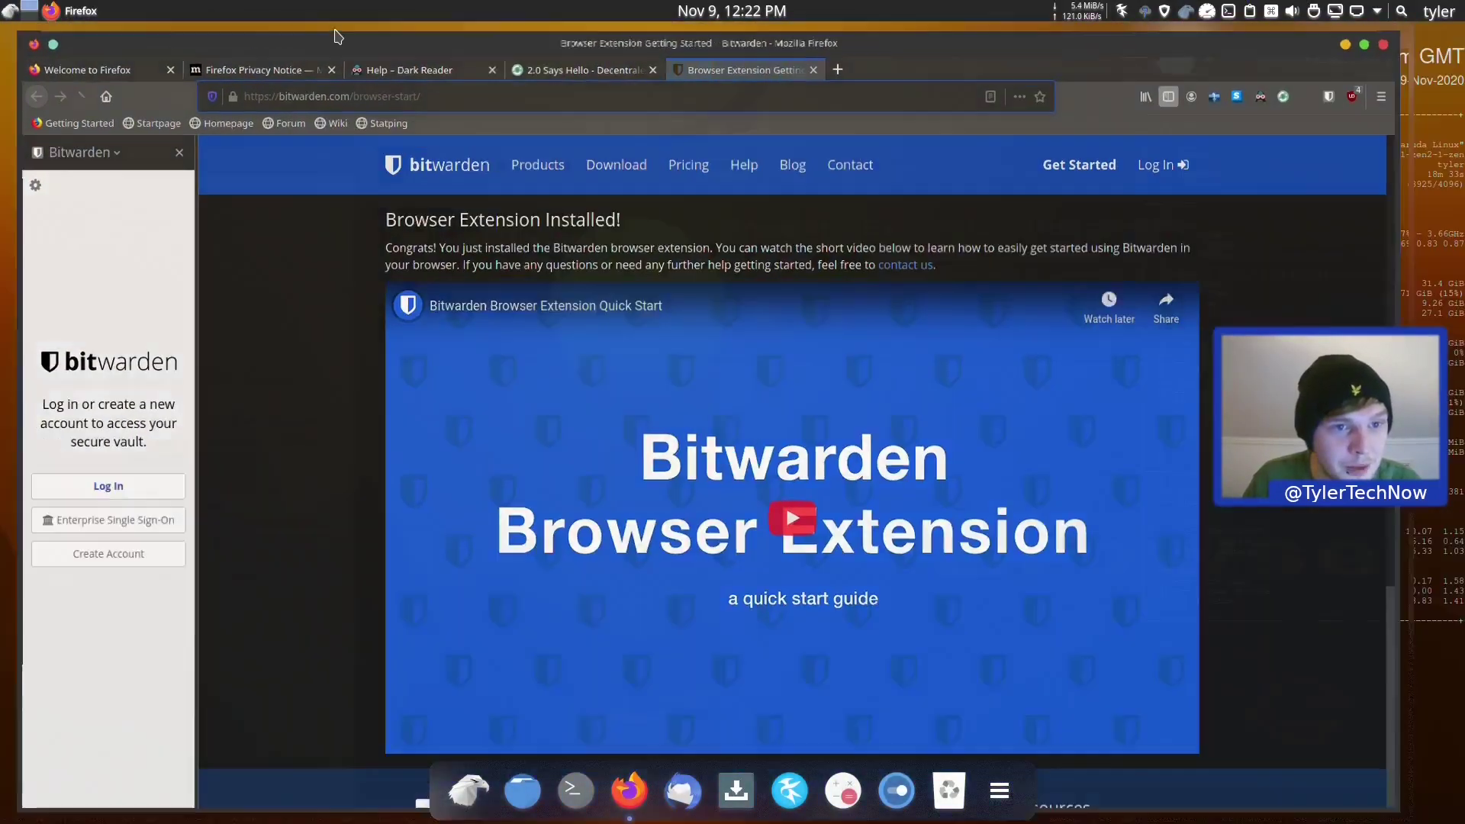
pyautogui.moveTo(337, 36); pyautogui.dragTo(290, 34)
# Step: Close all five Firefox tabs so it quits, then show the launcher's Internet apps
pyautogui.click(275, 61)
pyautogui.click(275, 61)
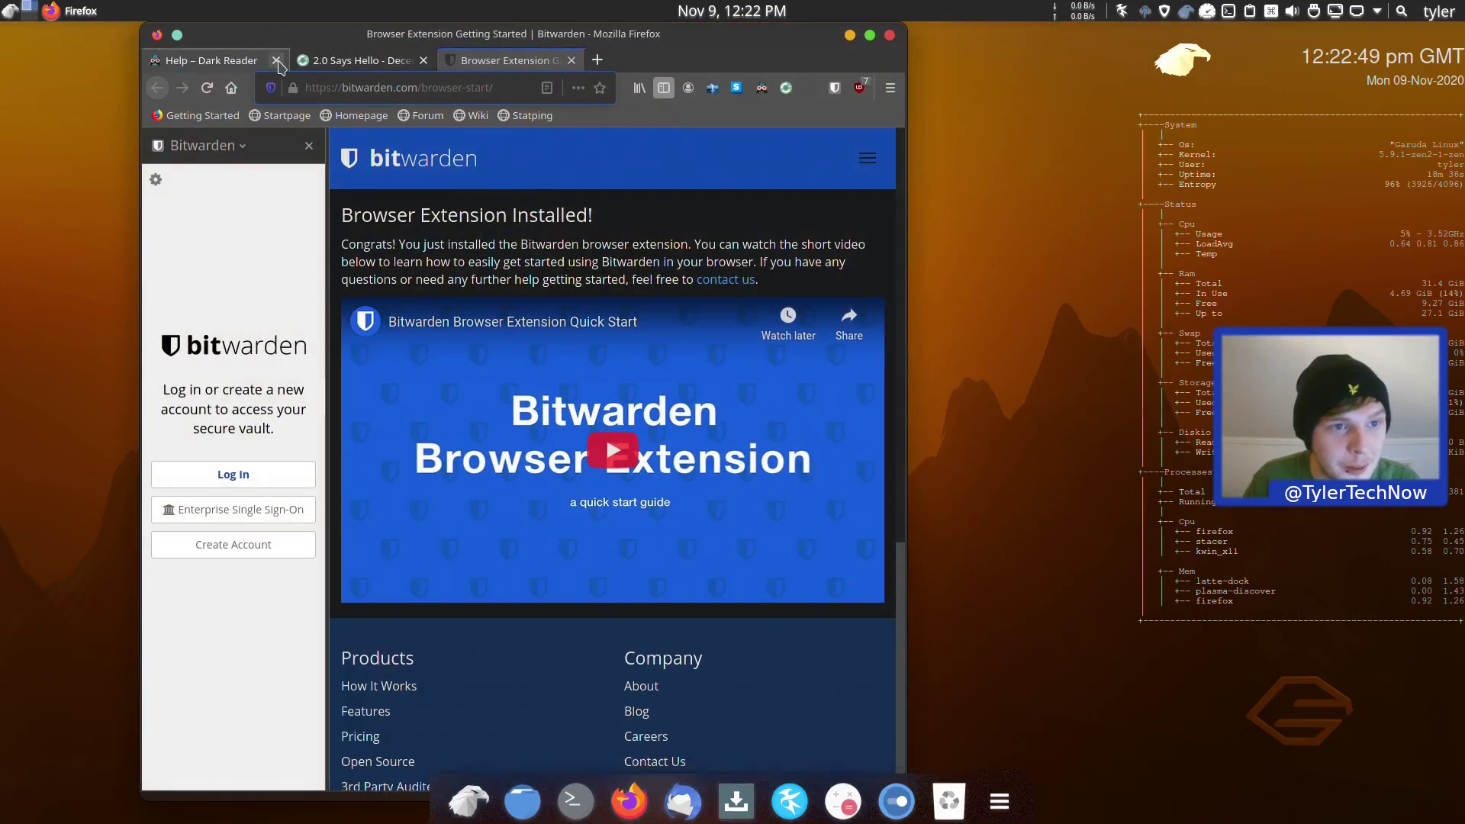
pyautogui.click(276, 61)
pyautogui.click(277, 61)
pyautogui.click(277, 61)
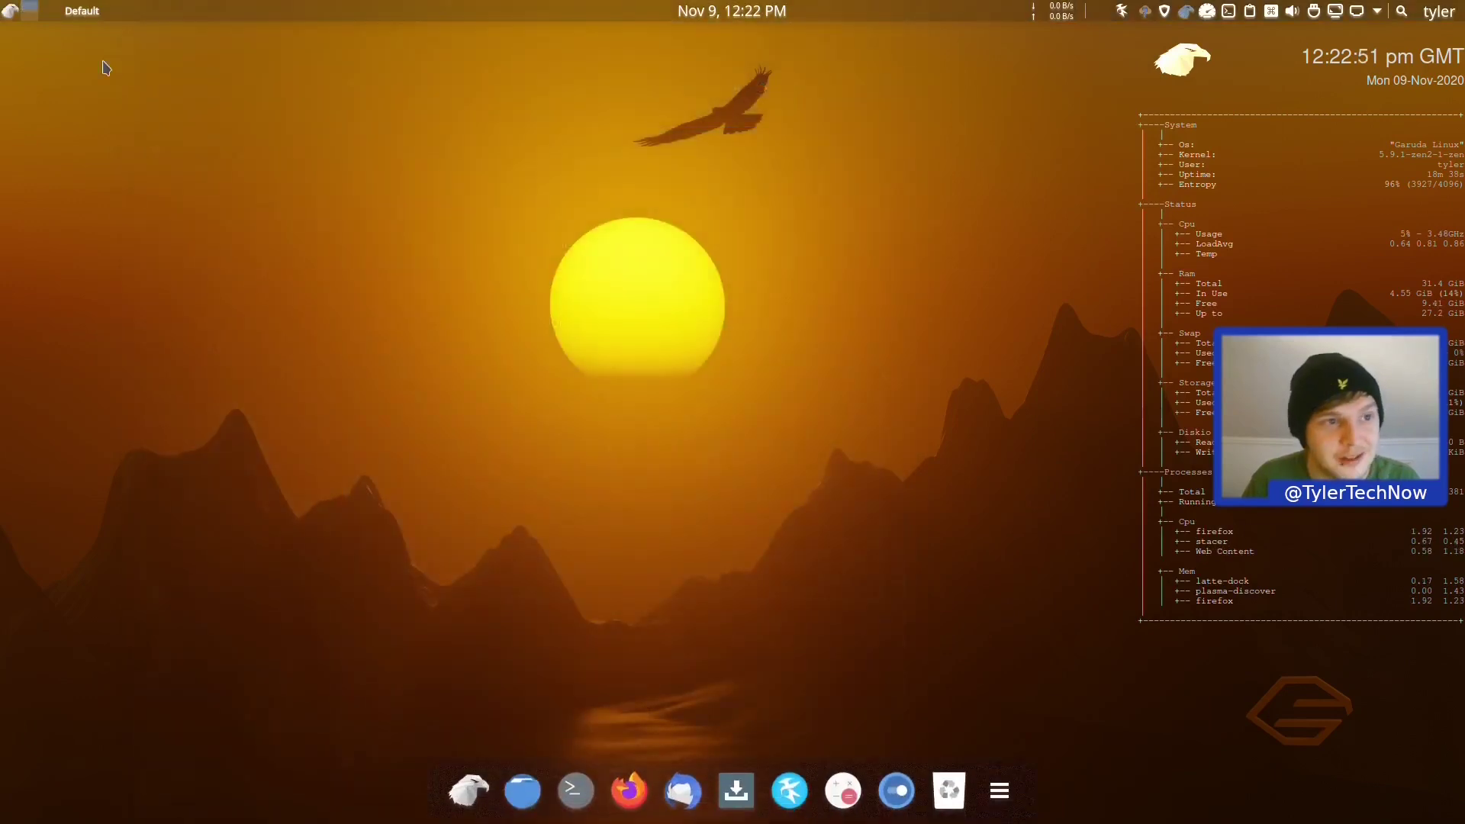
pyautogui.click(12, 13)
pyautogui.click(519, 196)
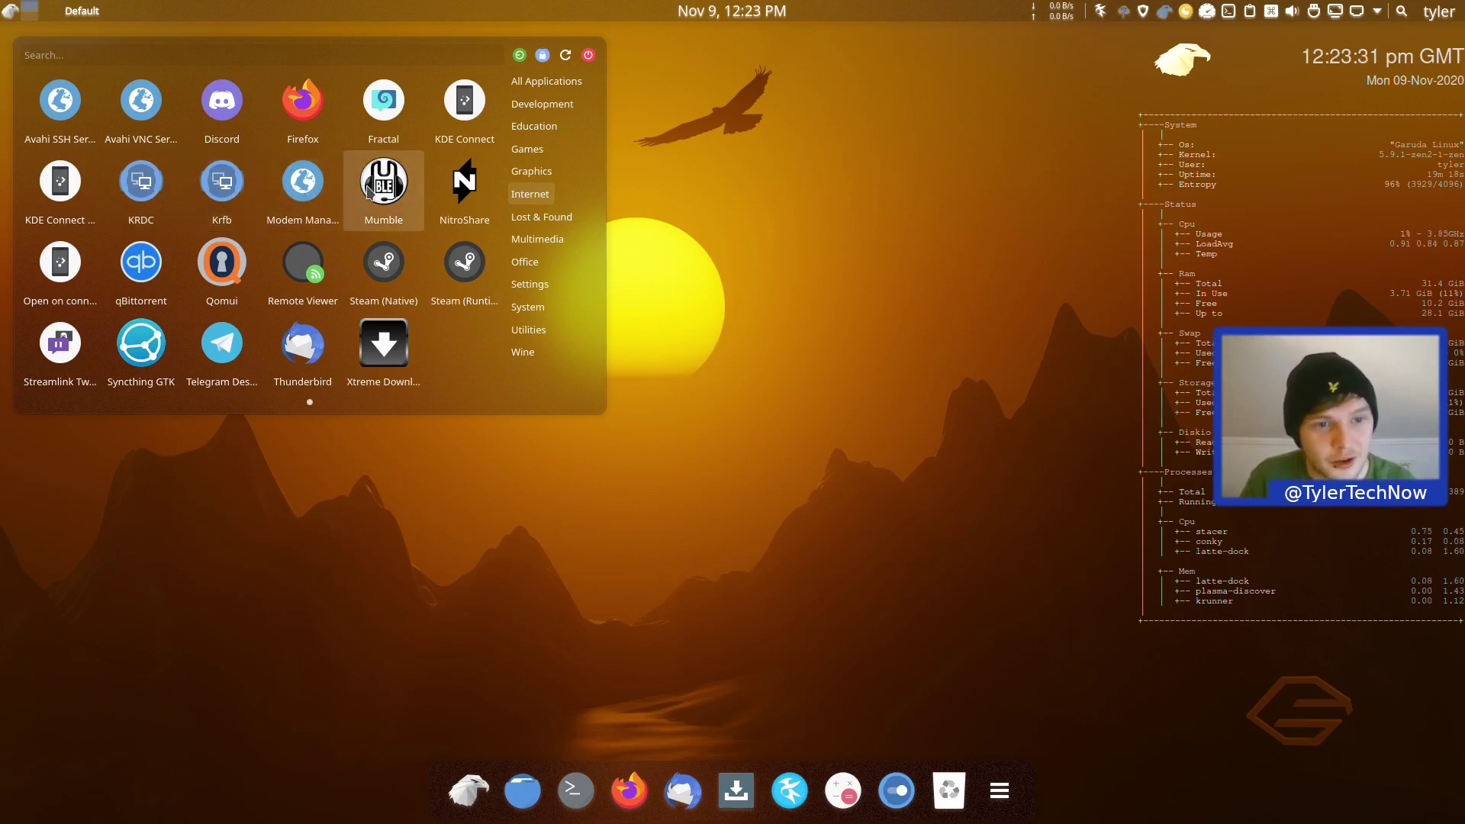
# Step: Launch NitroShare, dismiss its introduction, and cancel the Send Files picker from its tray menu
pyautogui.click(461, 191)
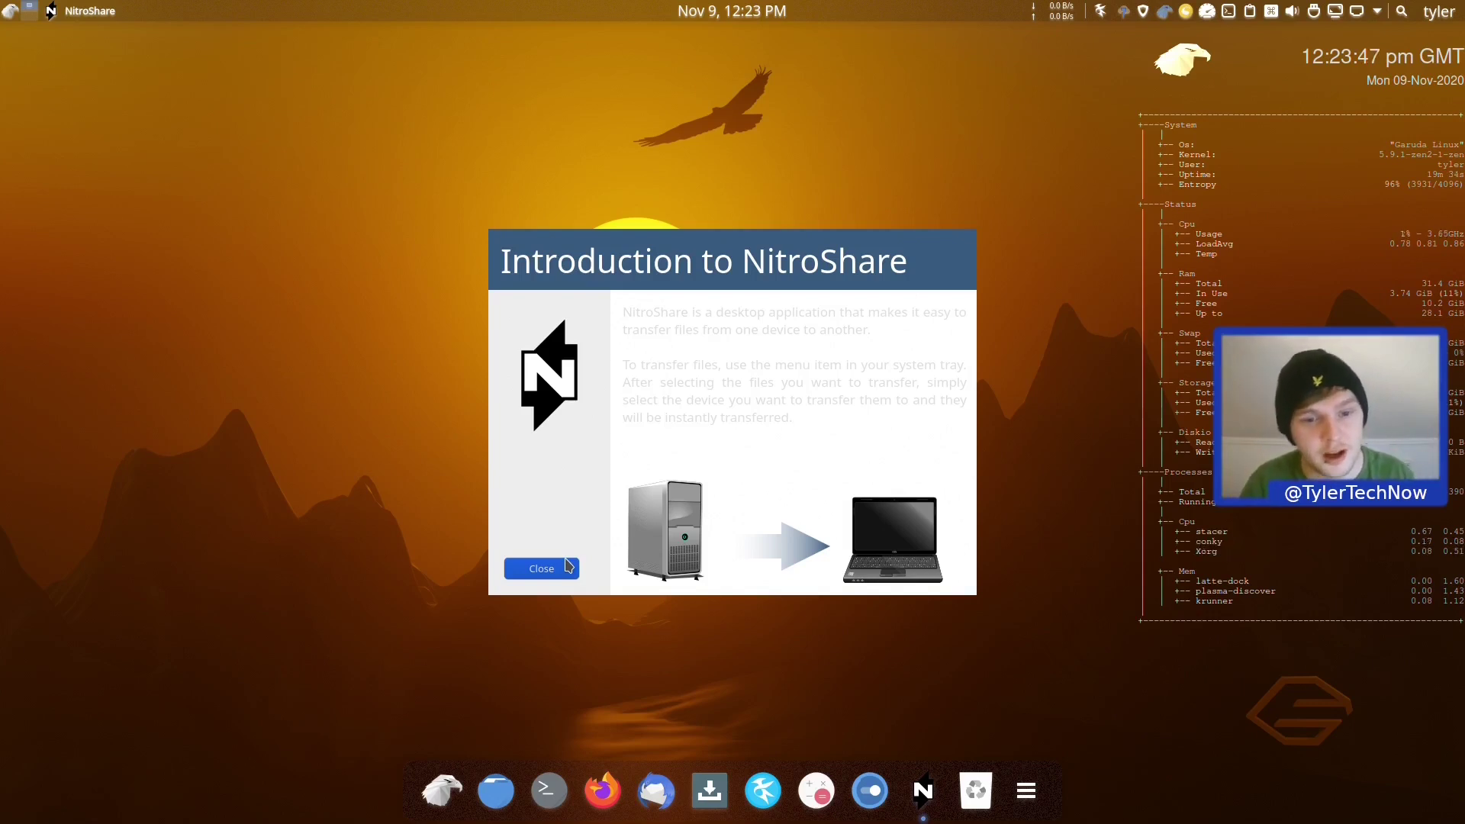
pyautogui.click(554, 572)
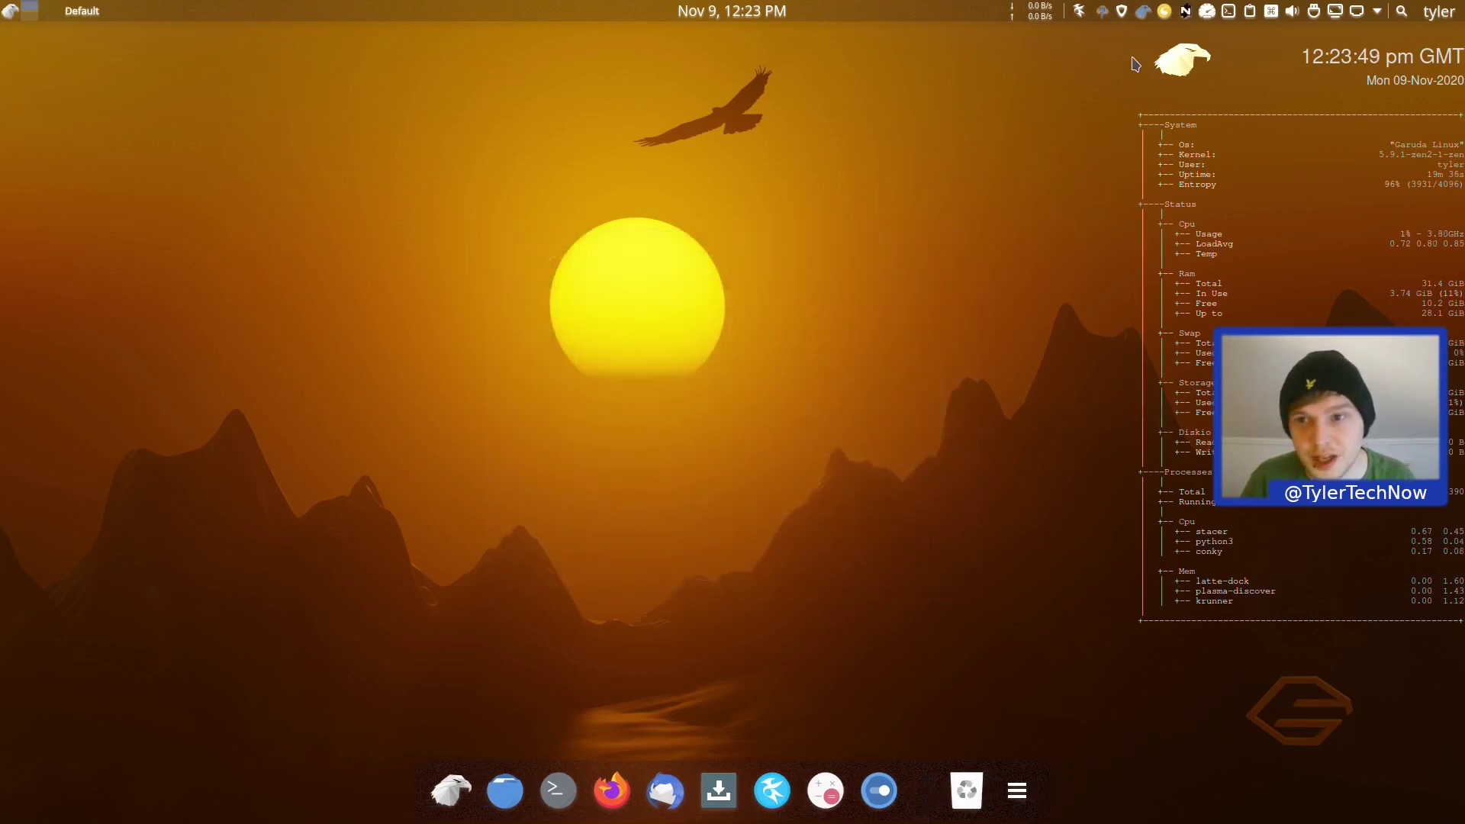
pyautogui.click(1185, 11)
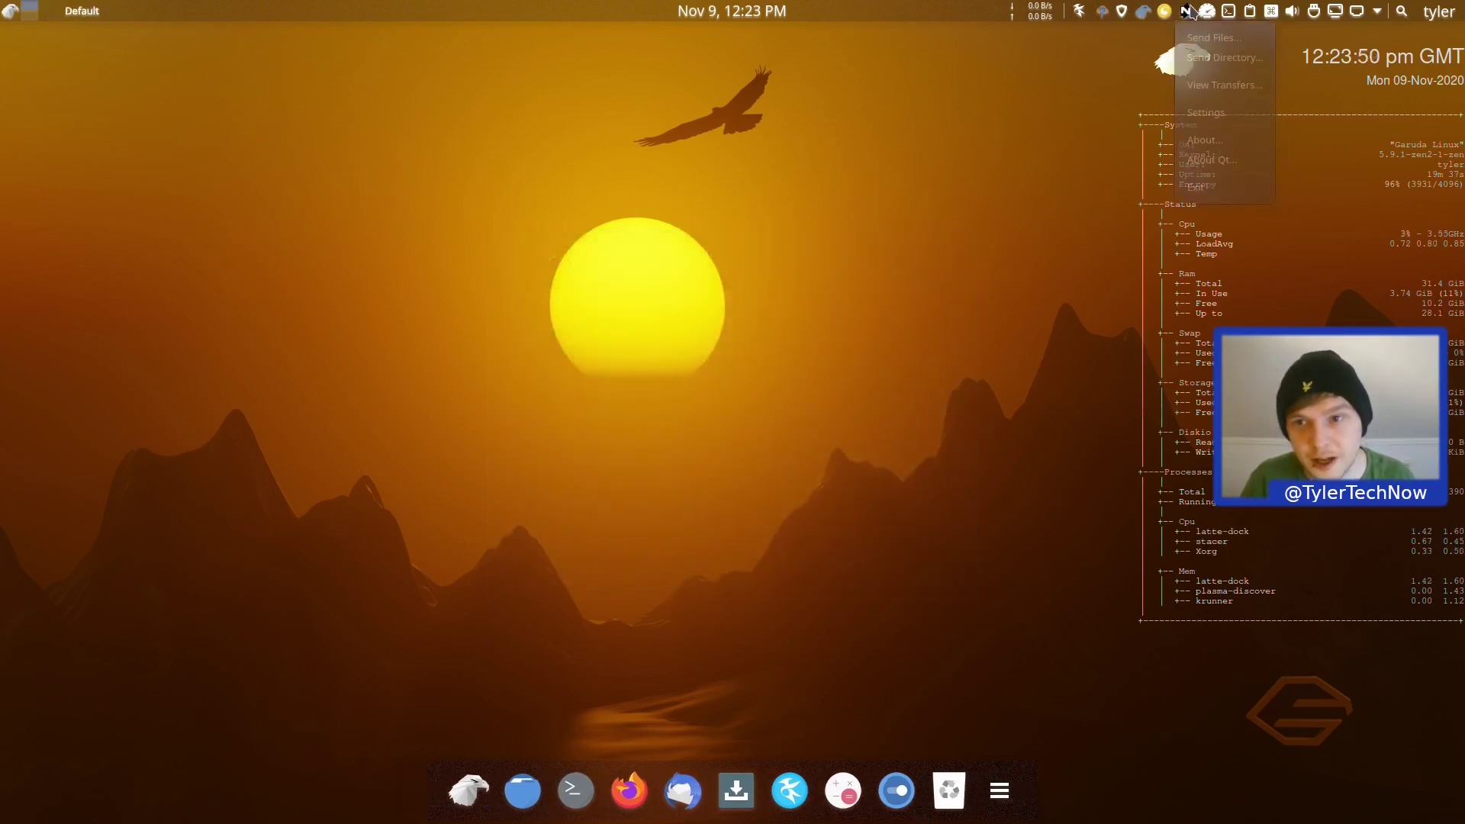
pyautogui.click(1210, 45)
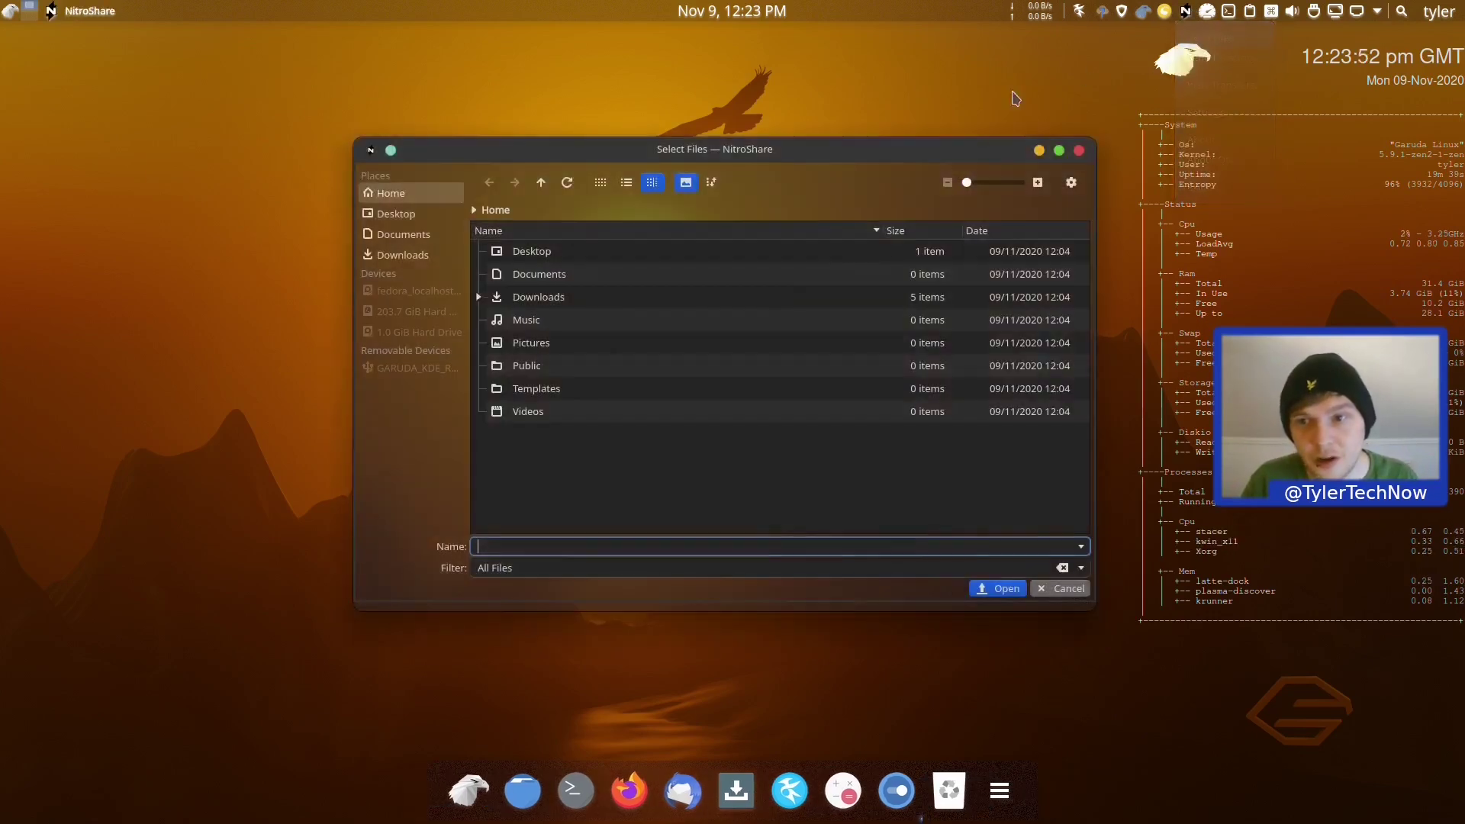
pyautogui.click(1080, 151)
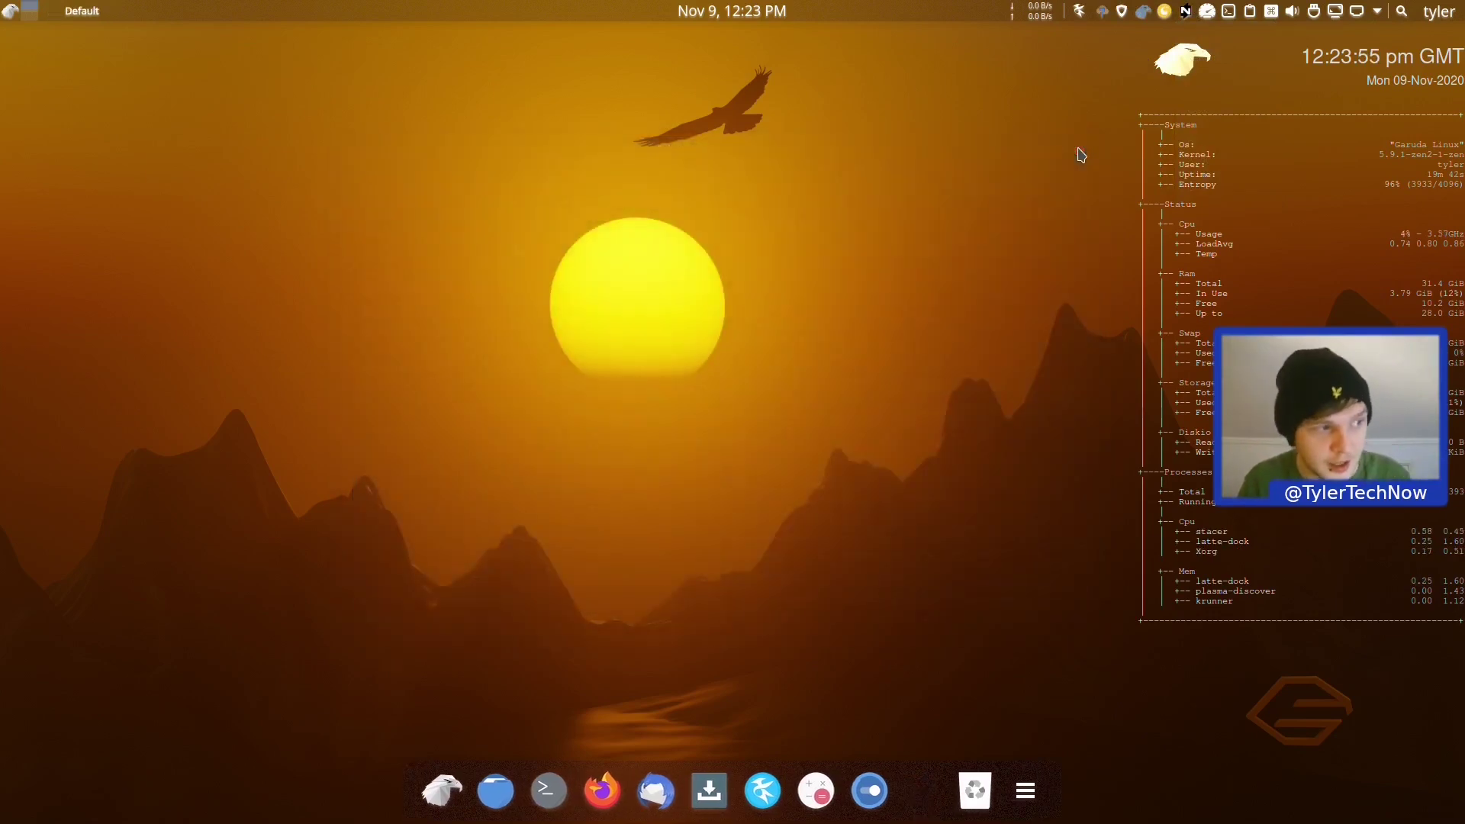
# Step: Show the Multimedia apps after dismissing Disks & Devices, viewing page 2 then page 1
pyautogui.click(13, 12)
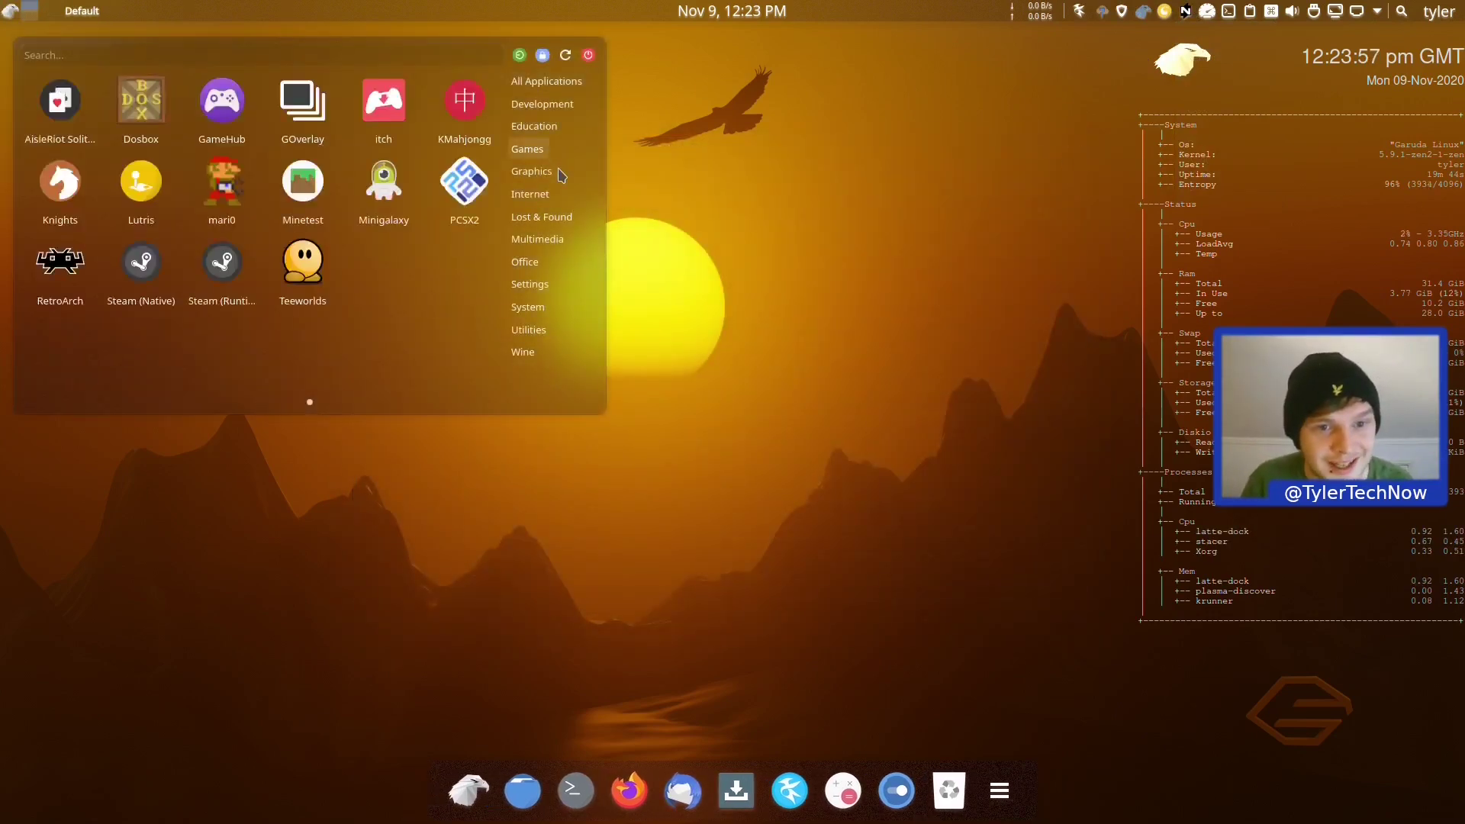
pyautogui.moveTo(530, 196)
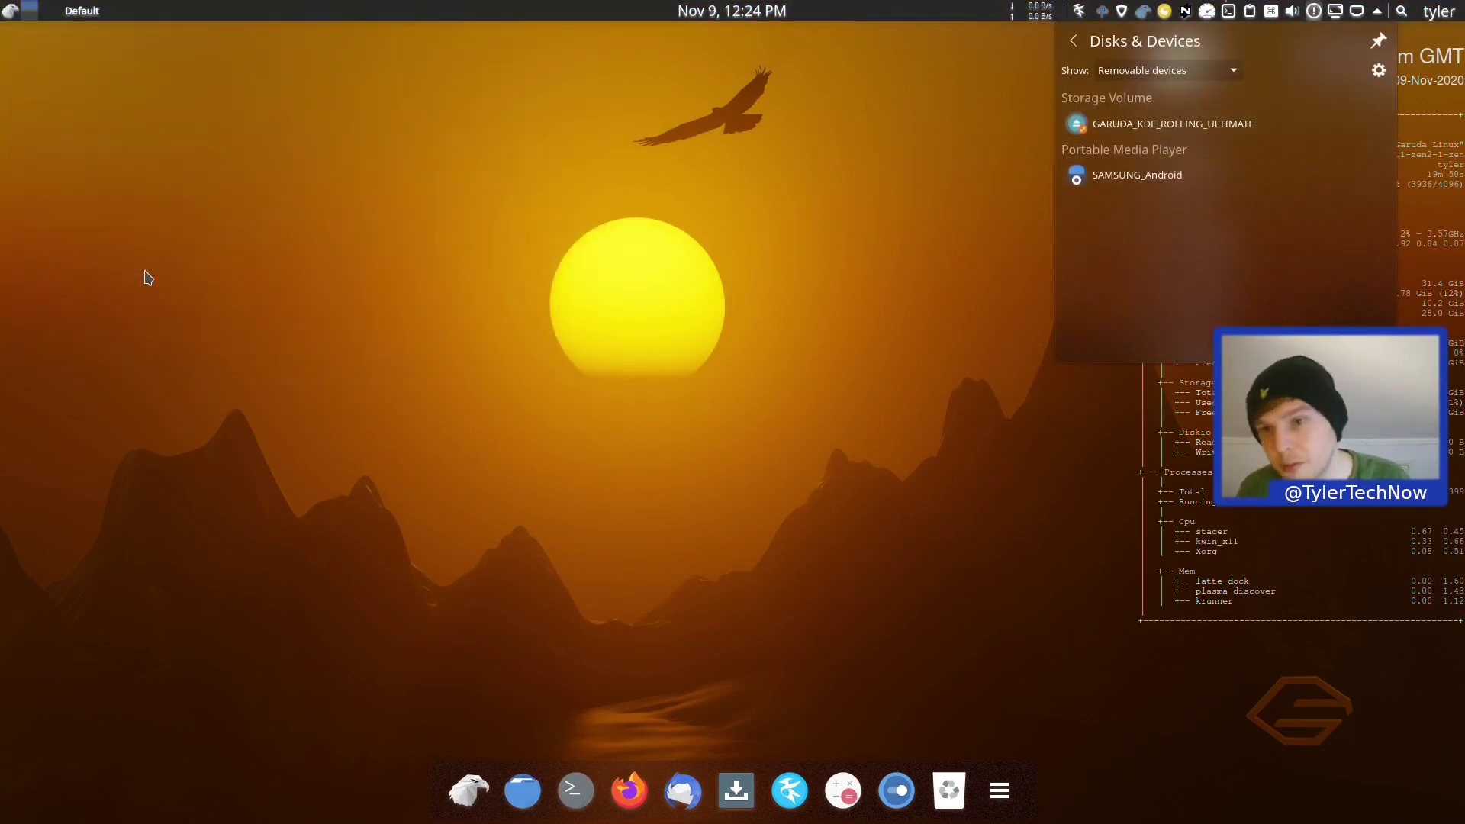
pyautogui.click(7, 10)
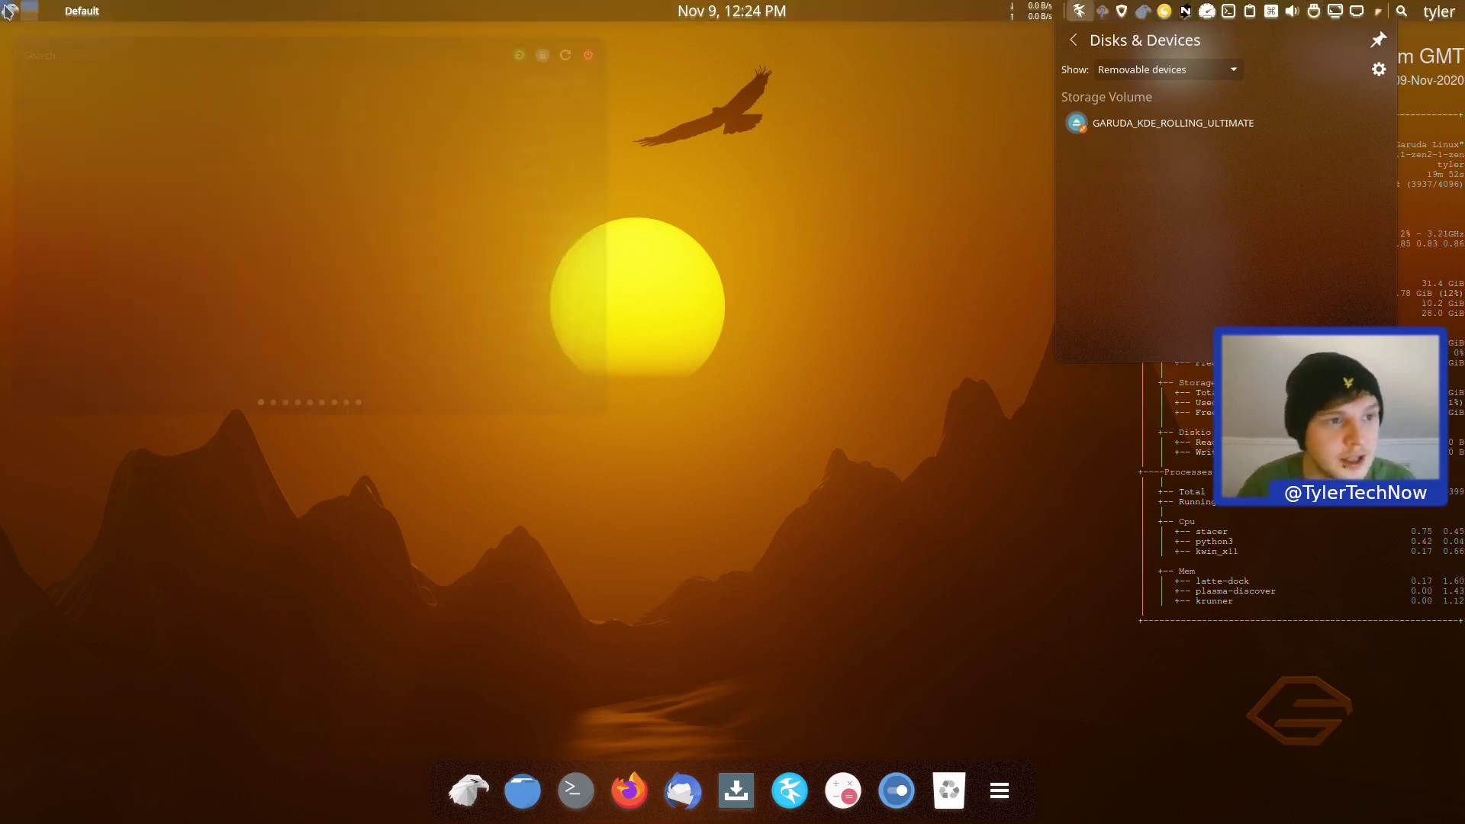
pyautogui.click(522, 195)
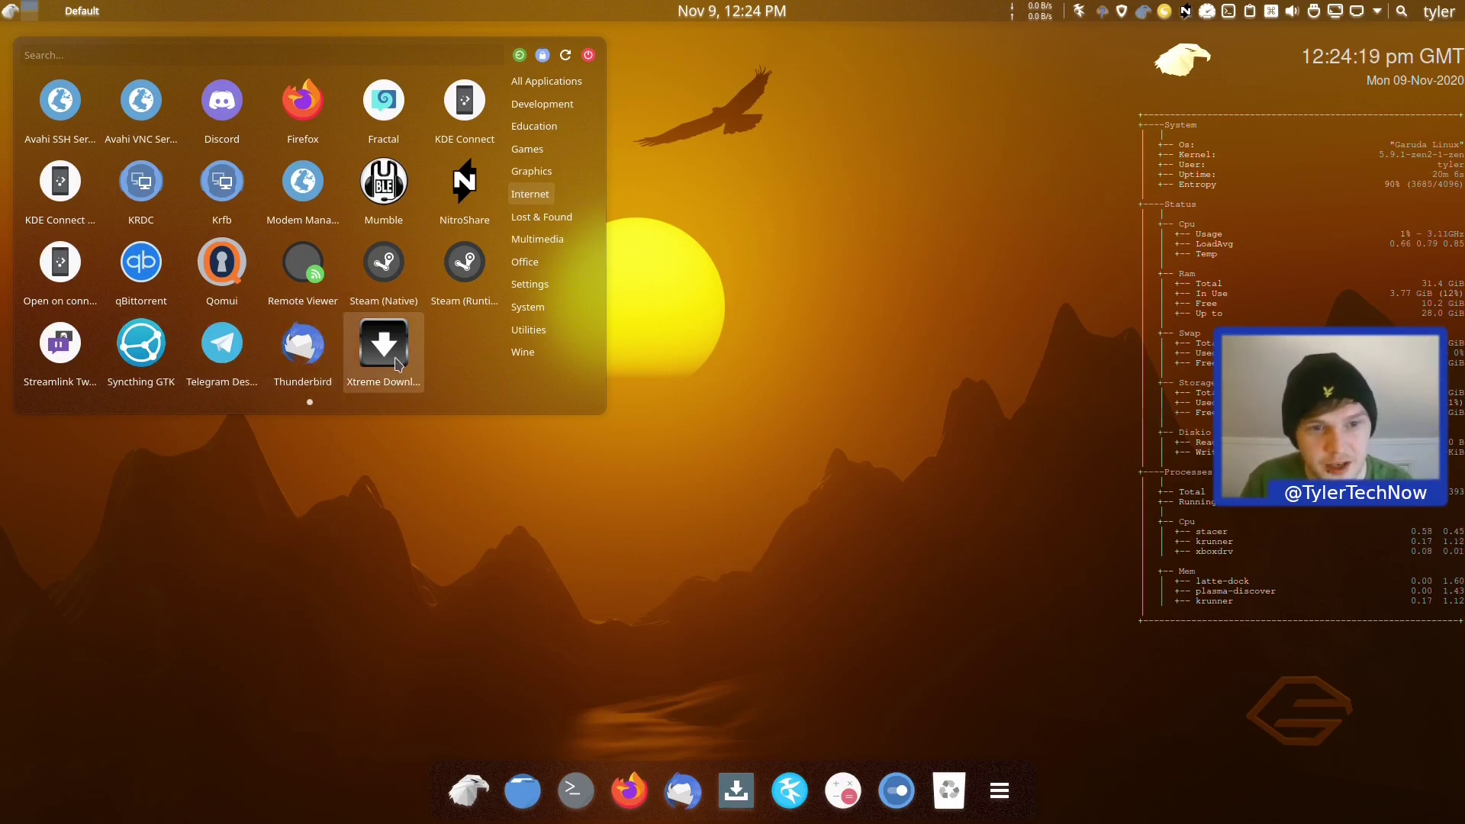
pyautogui.moveTo(549, 221)
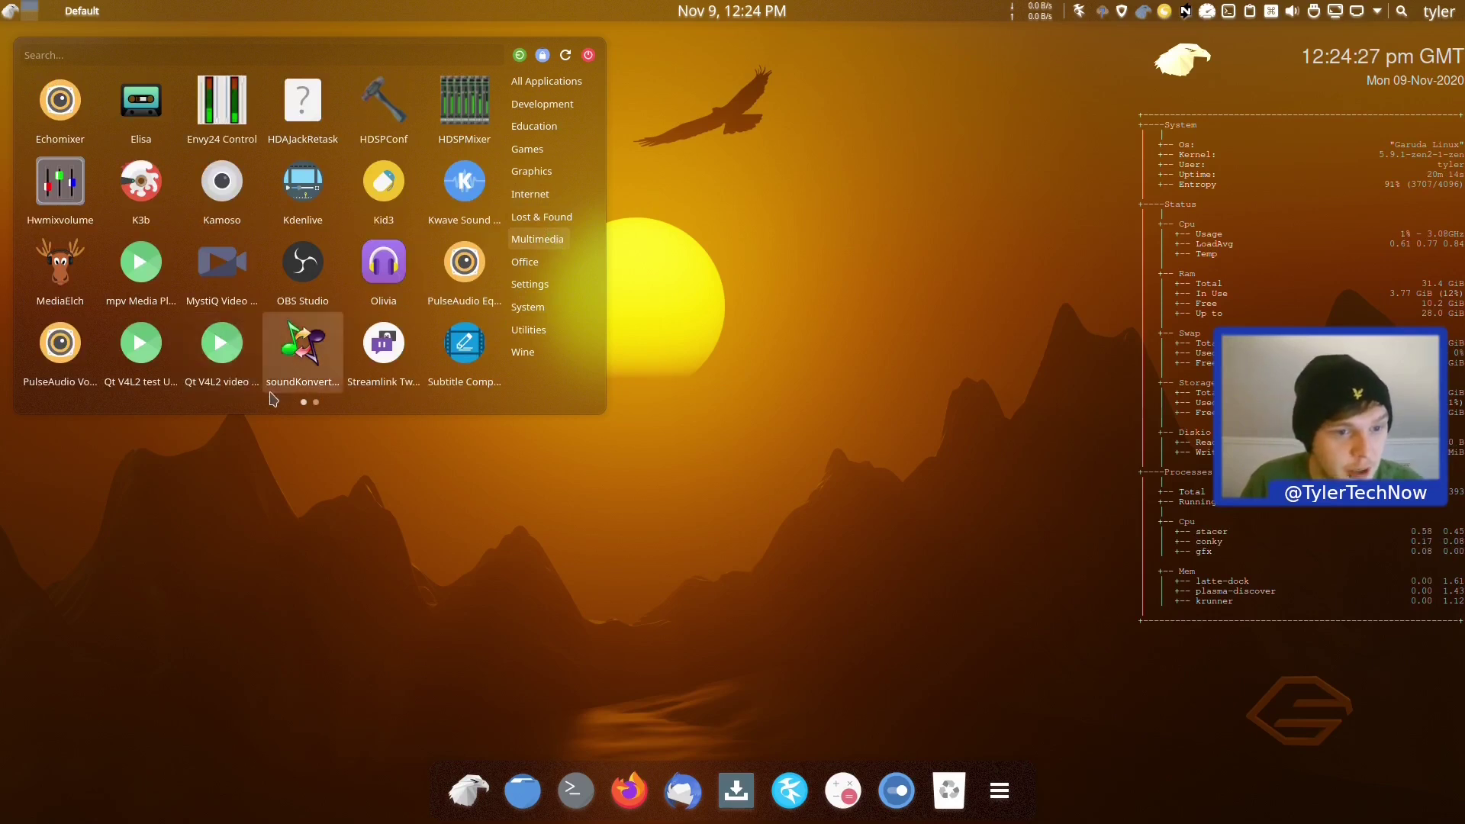
pyautogui.click(316, 403)
pyautogui.click(304, 403)
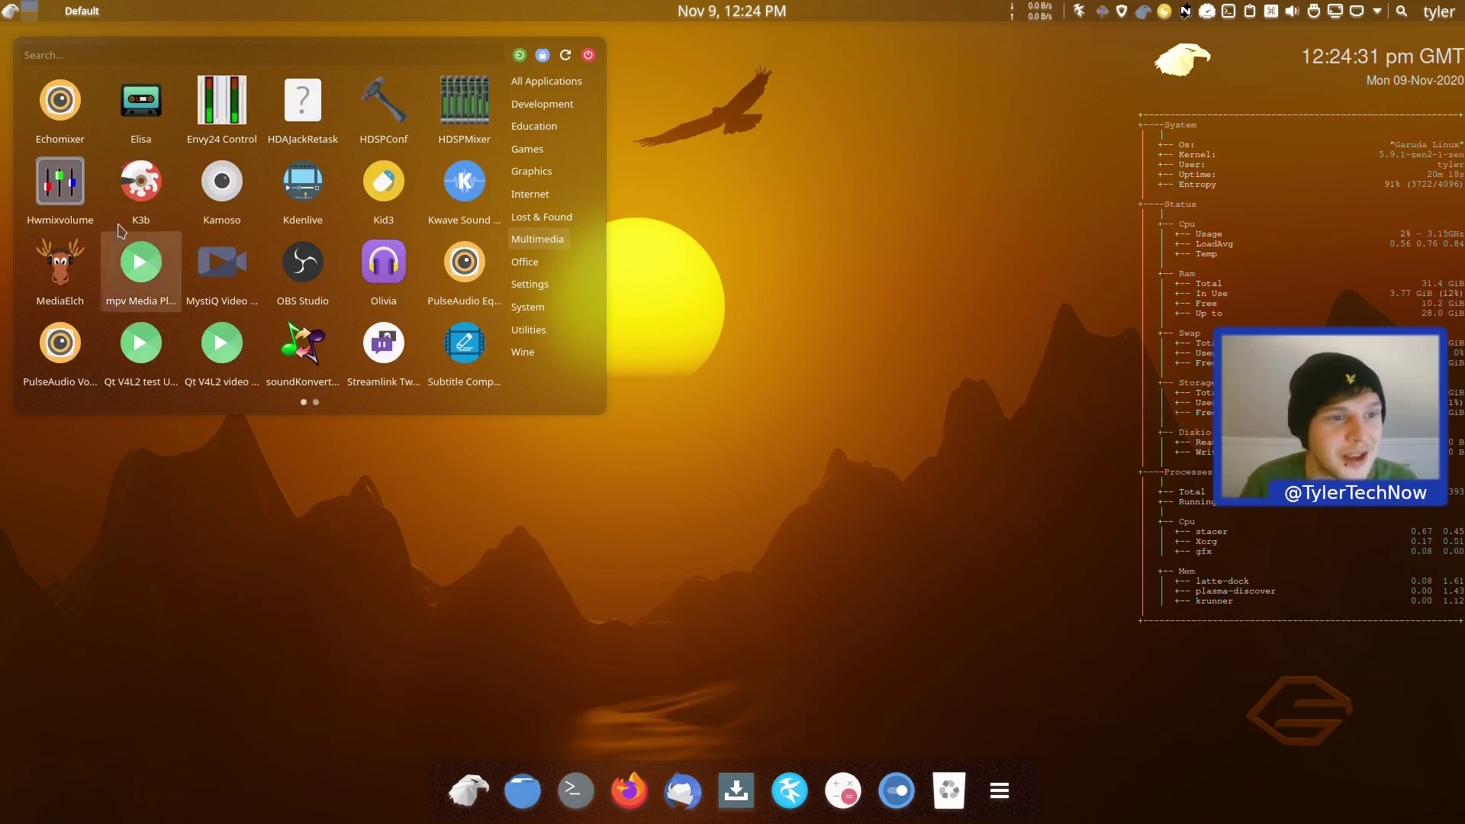
# Step: Open Elisa, close it again, and return to the launcher's categories
pyautogui.click(137, 123)
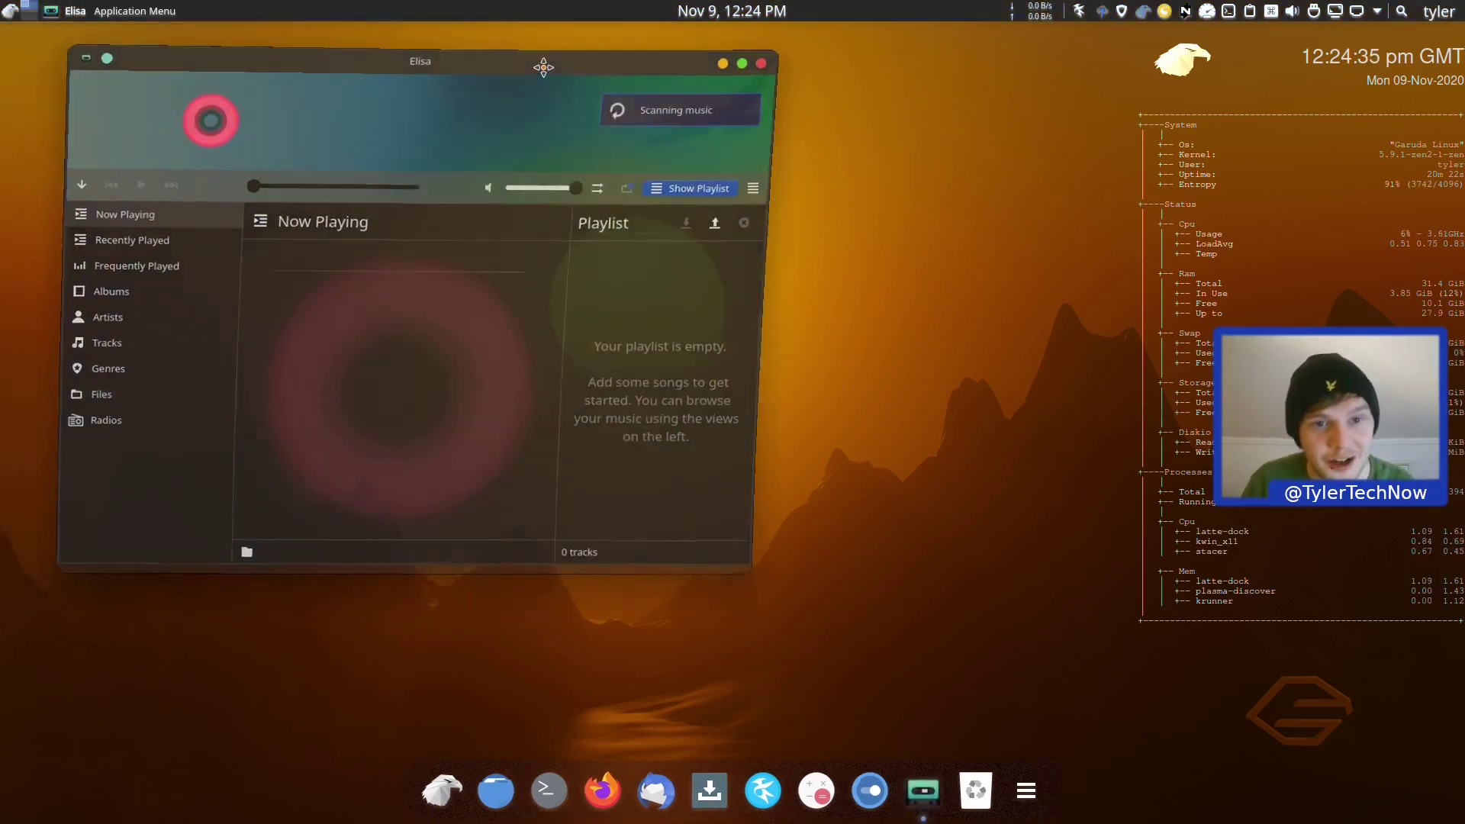
pyautogui.moveTo(543, 67); pyautogui.dragTo(725, 114)
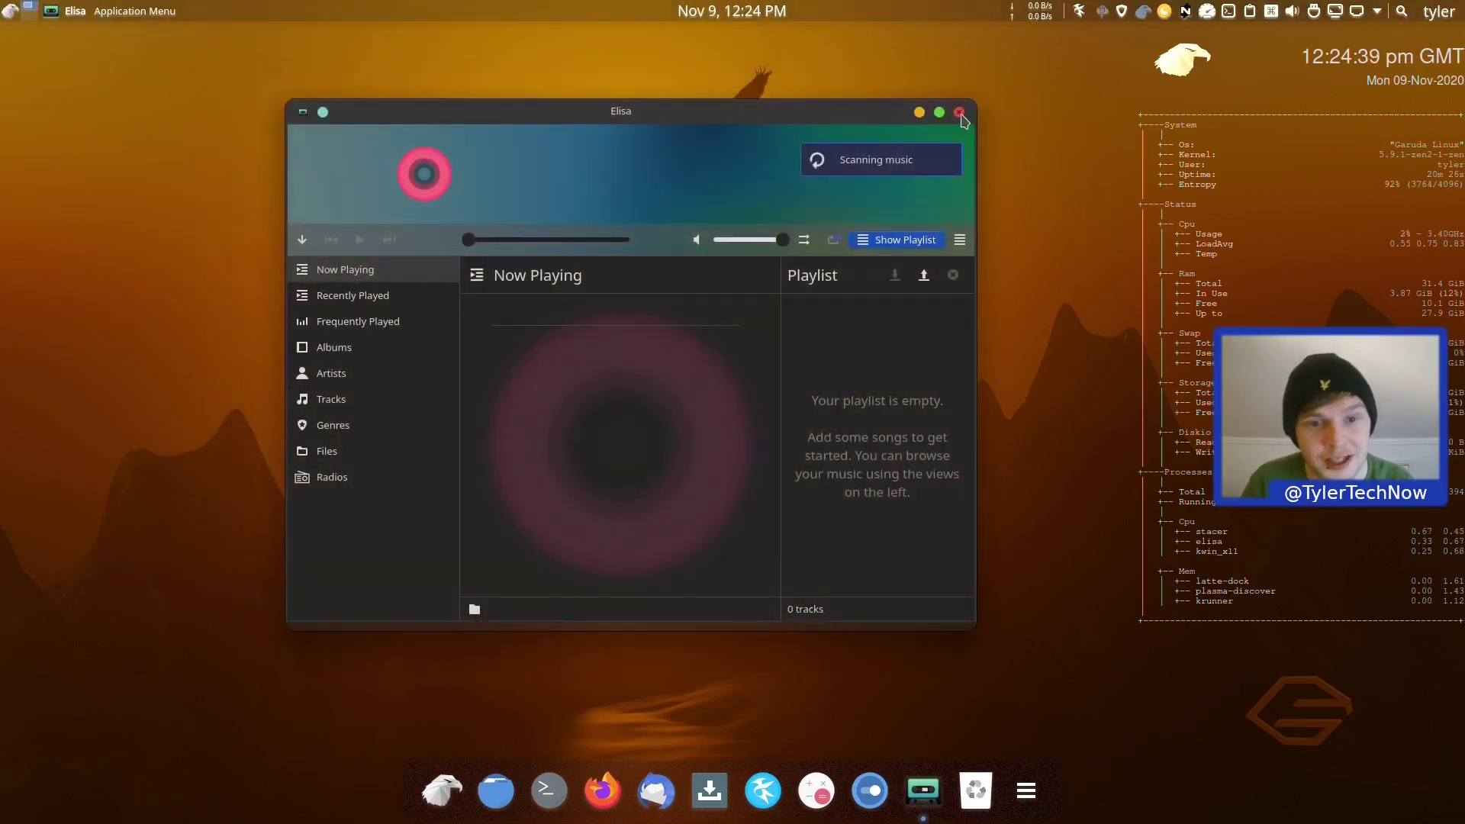
pyautogui.click(959, 113)
pyautogui.press('super')
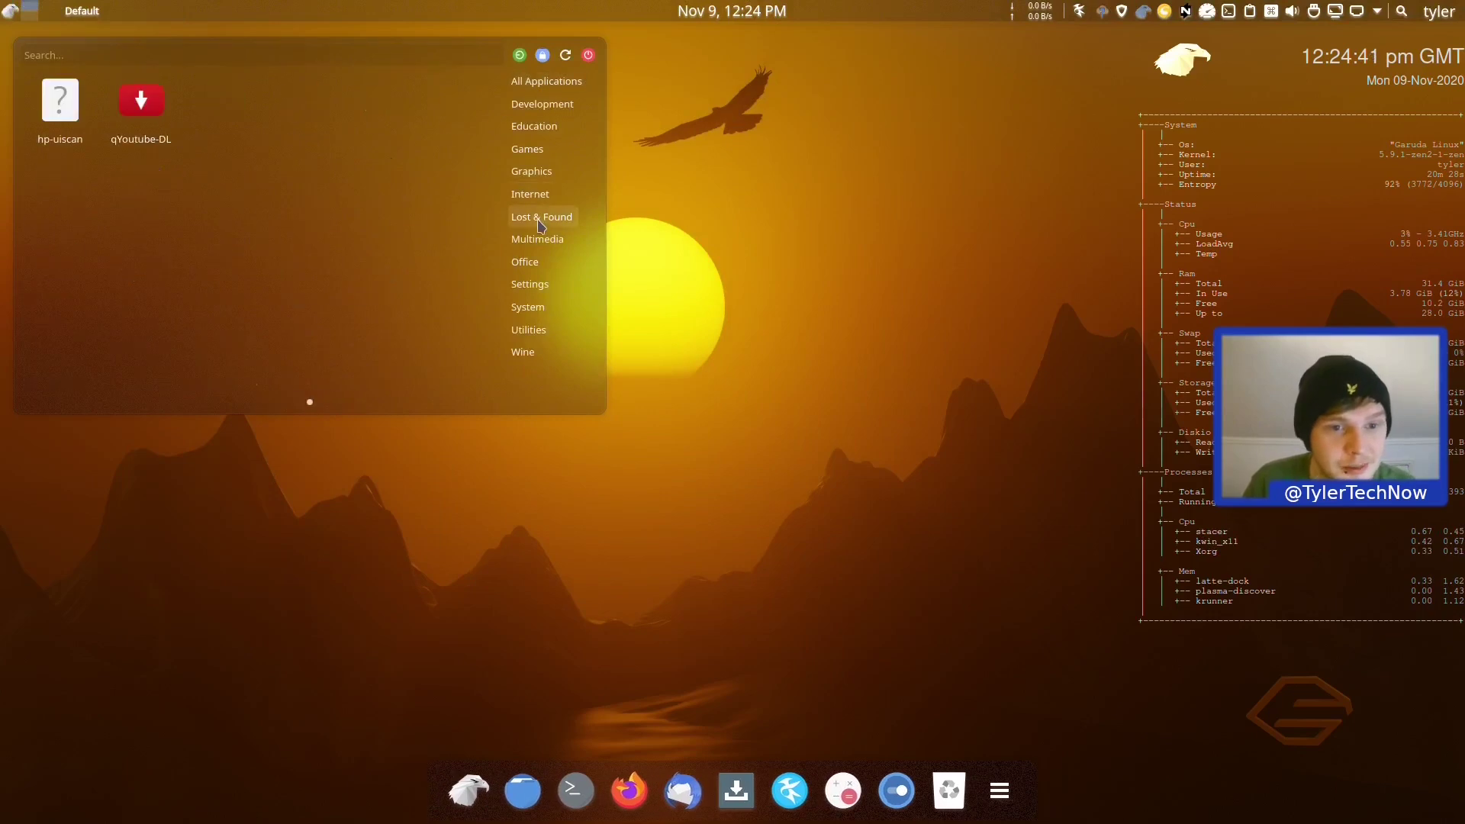
pyautogui.moveTo(543, 239)
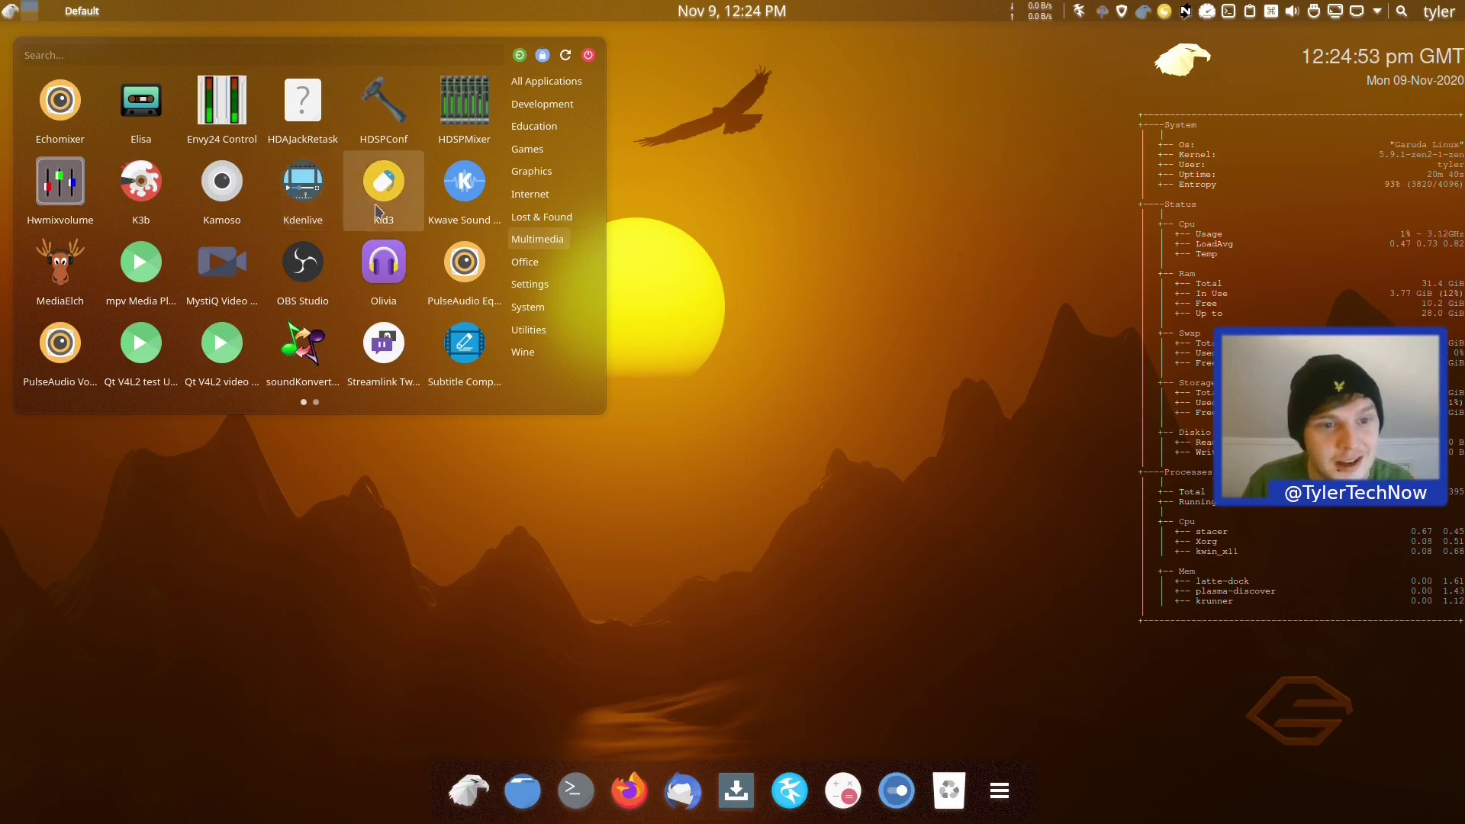
# Step: Launch MediaElch and view its movie sets, movies, duplicates and TV shows sections
pyautogui.click(74, 276)
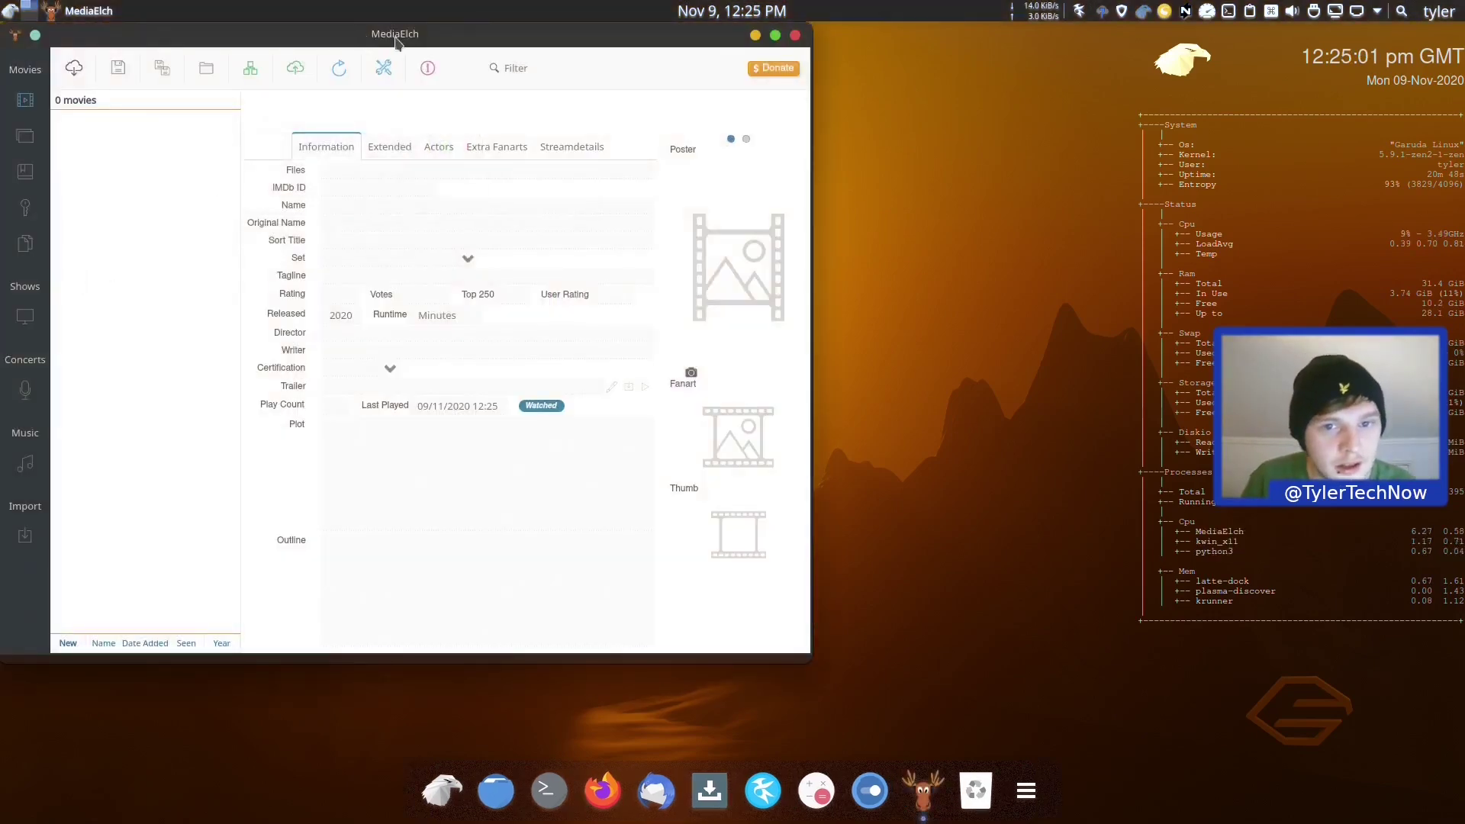
pyautogui.moveTo(409, 37); pyautogui.dragTo(595, 64)
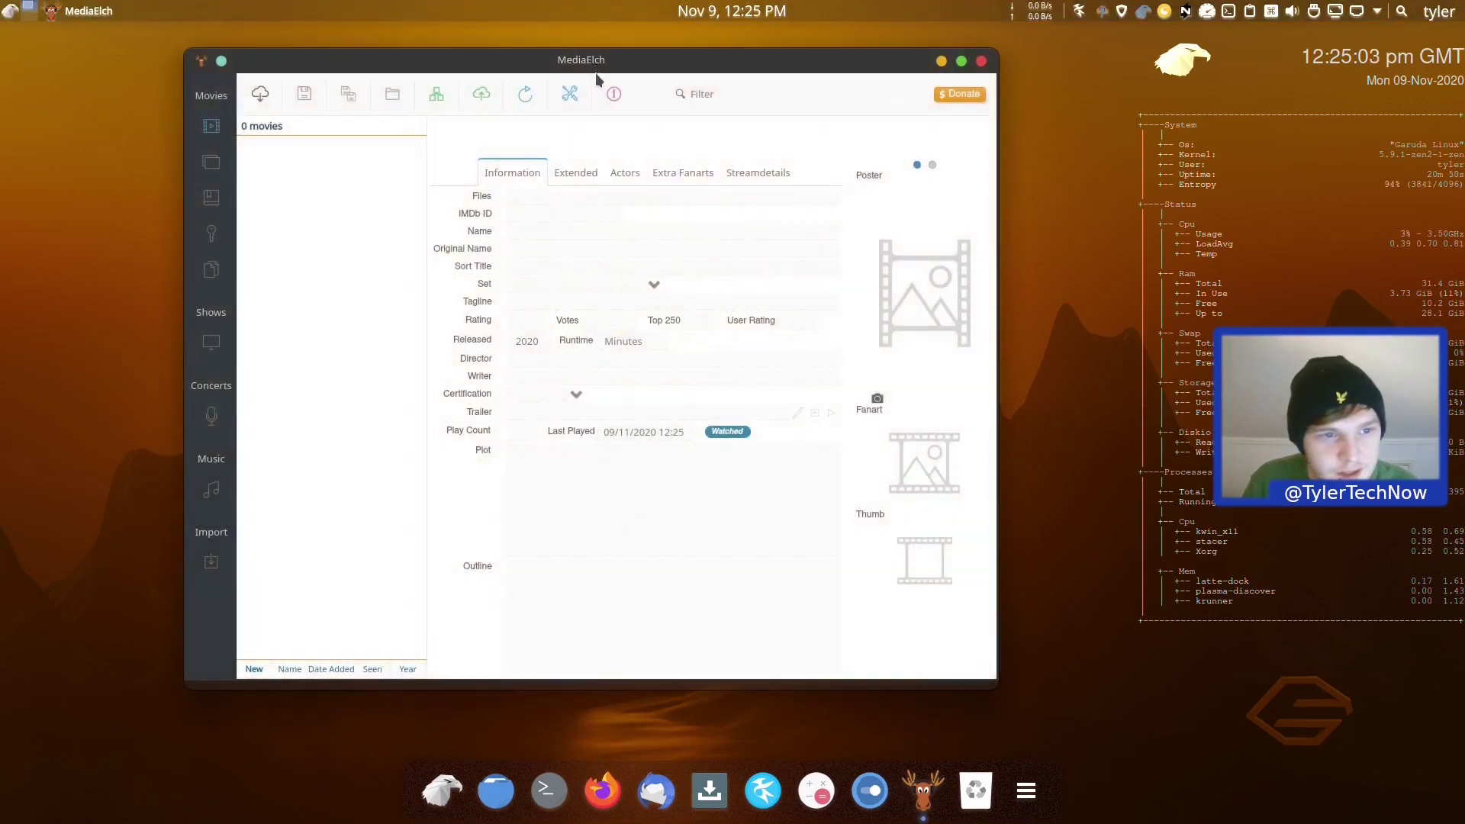
pyautogui.click(211, 164)
pyautogui.click(211, 197)
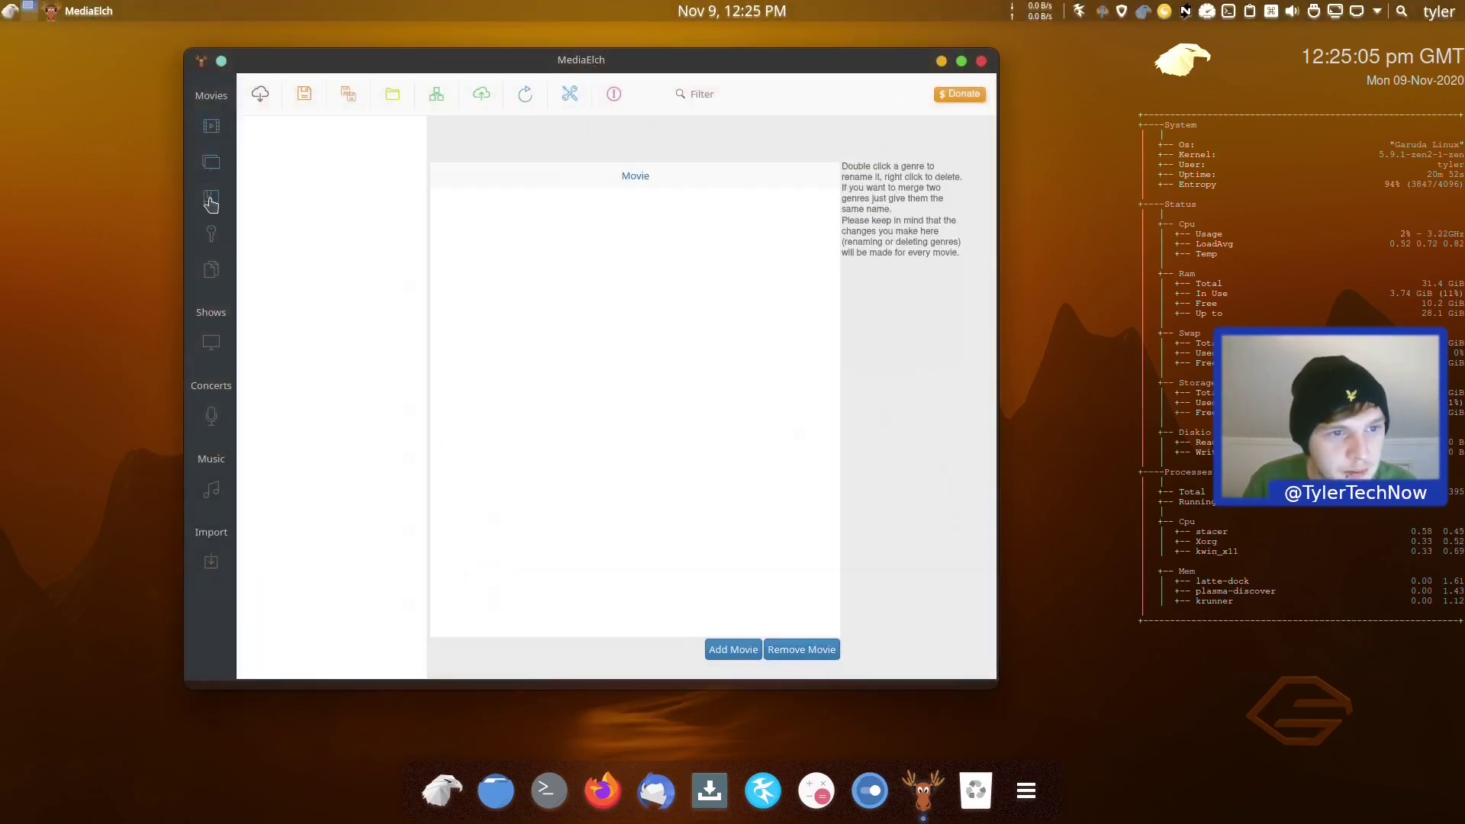
pyautogui.click(215, 141)
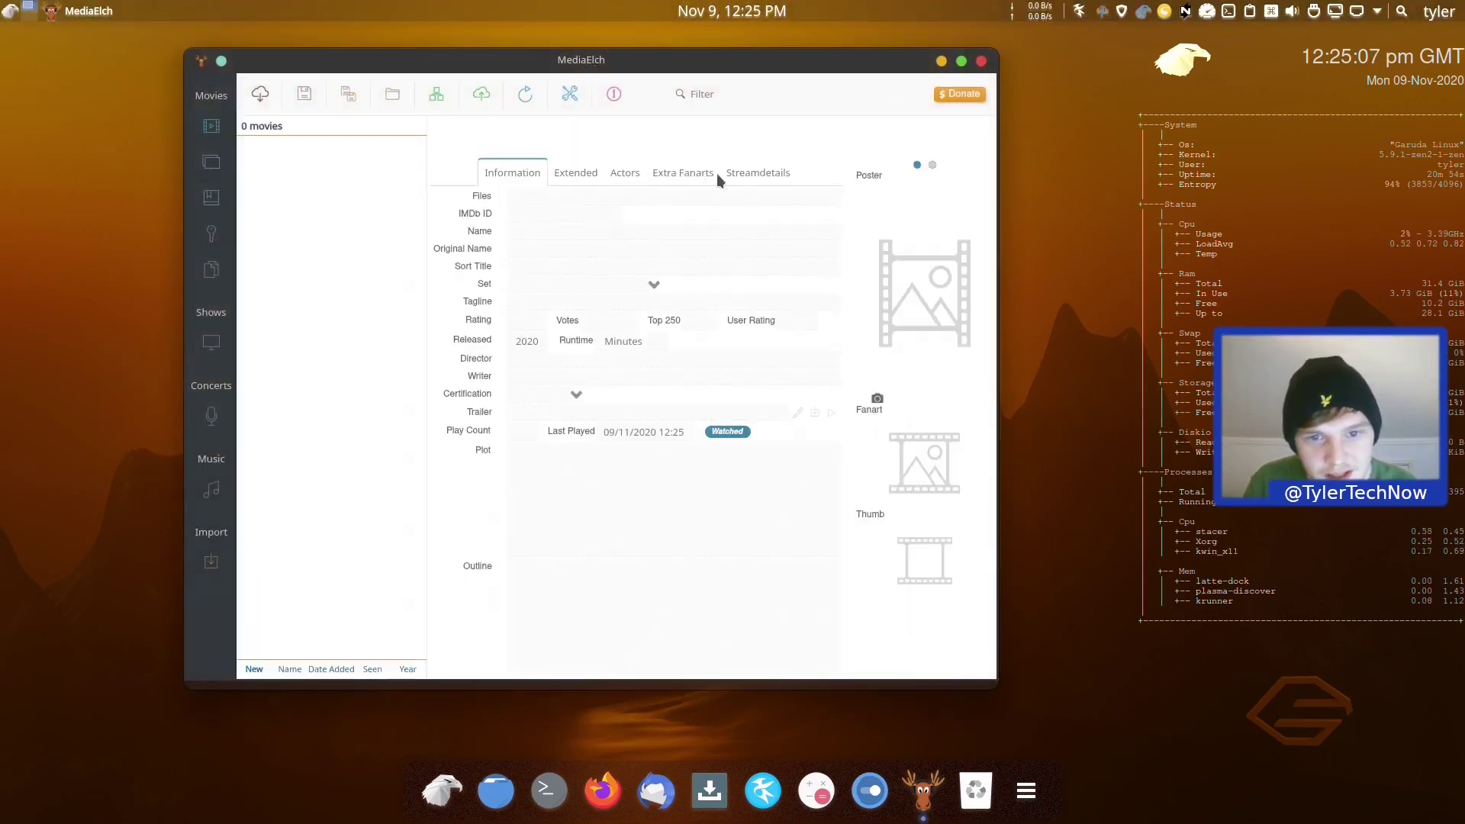
pyautogui.click(209, 276)
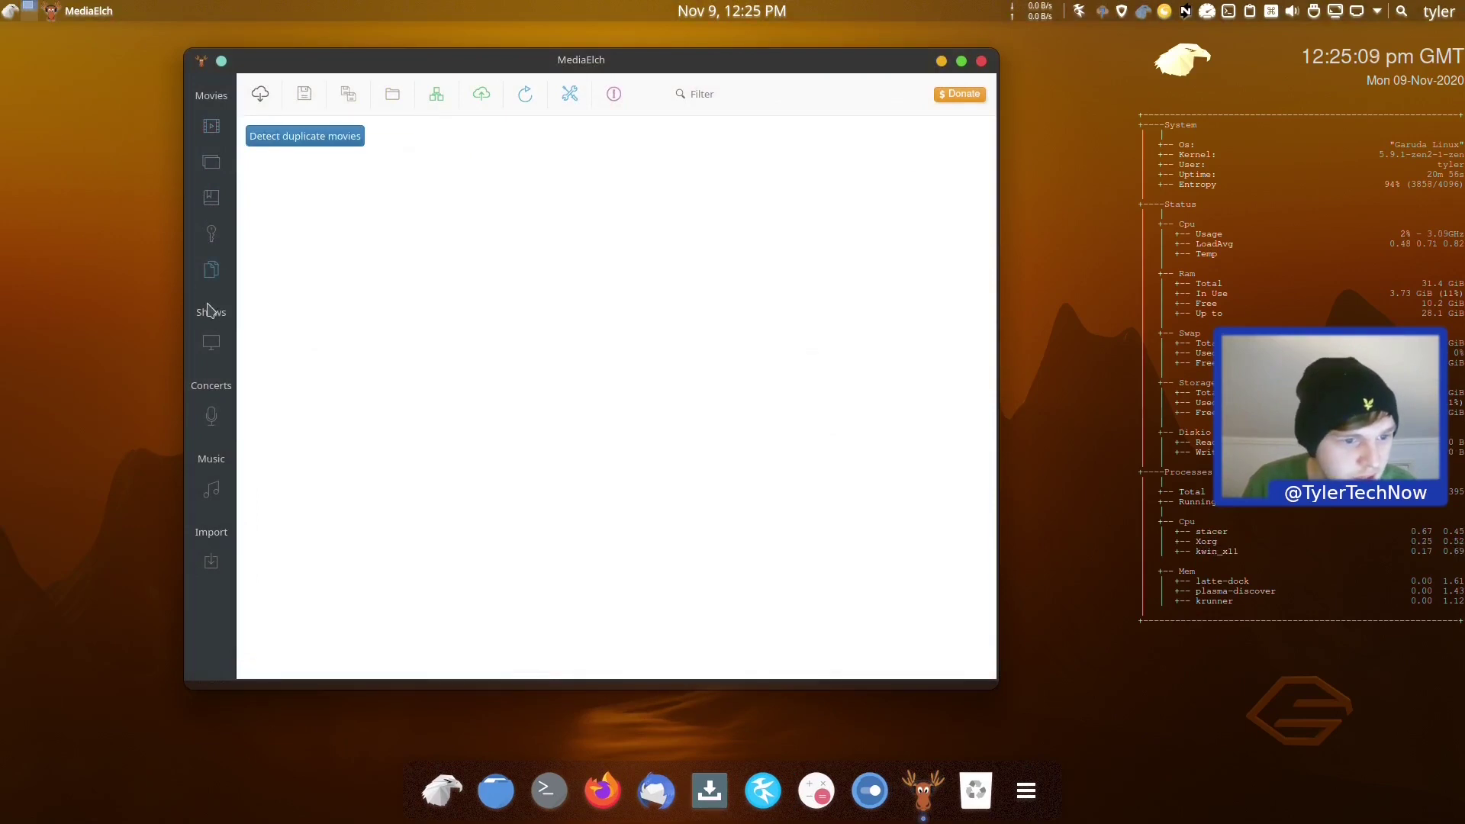
pyautogui.click(211, 342)
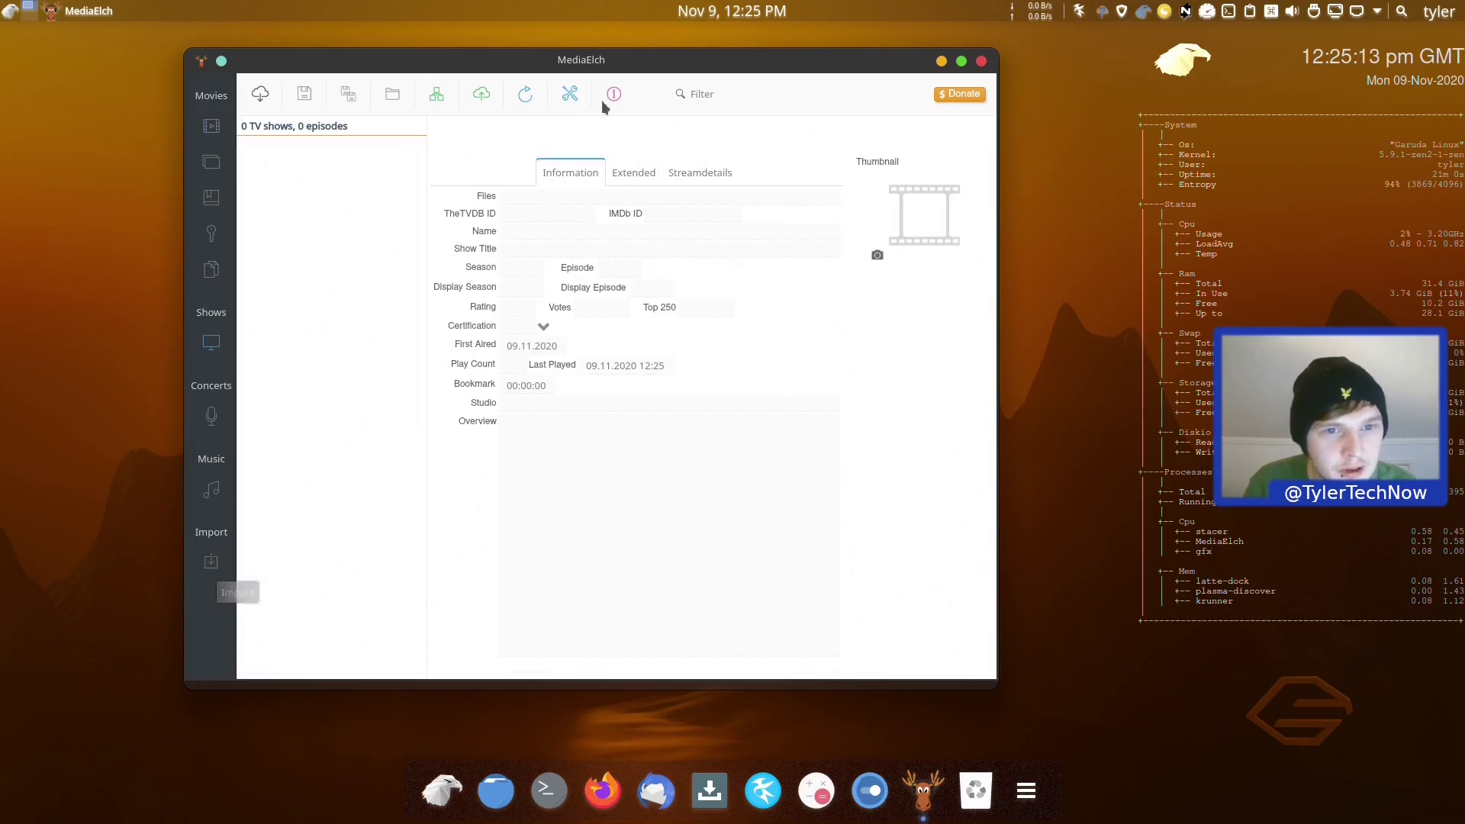
# Step: Open MediaElch's Settings, close it, and close MediaElch
pyautogui.click(570, 93)
pyautogui.moveTo(1082, 266); pyautogui.dragTo(625, 125)
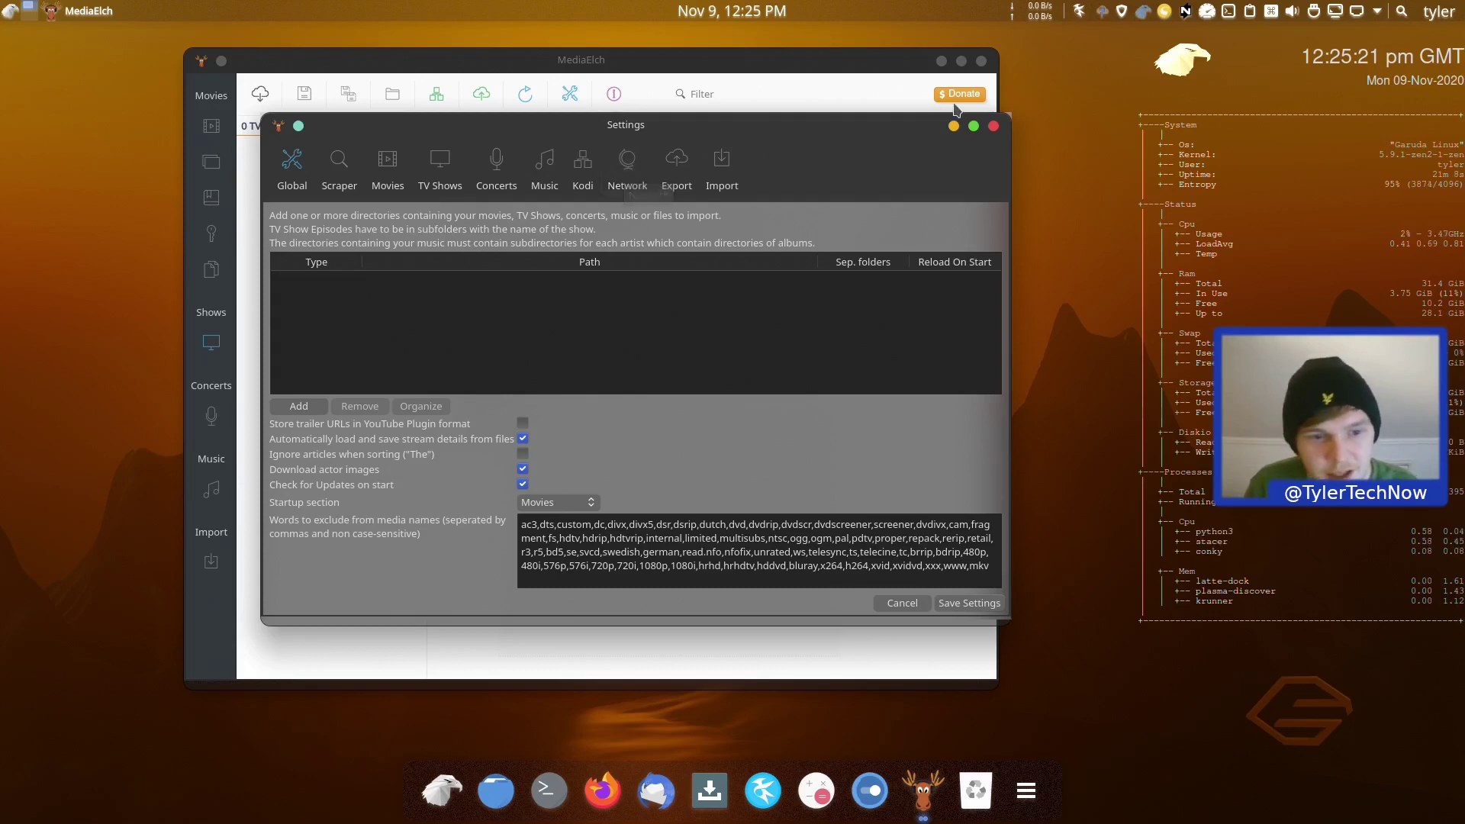
pyautogui.click(993, 125)
pyautogui.click(982, 61)
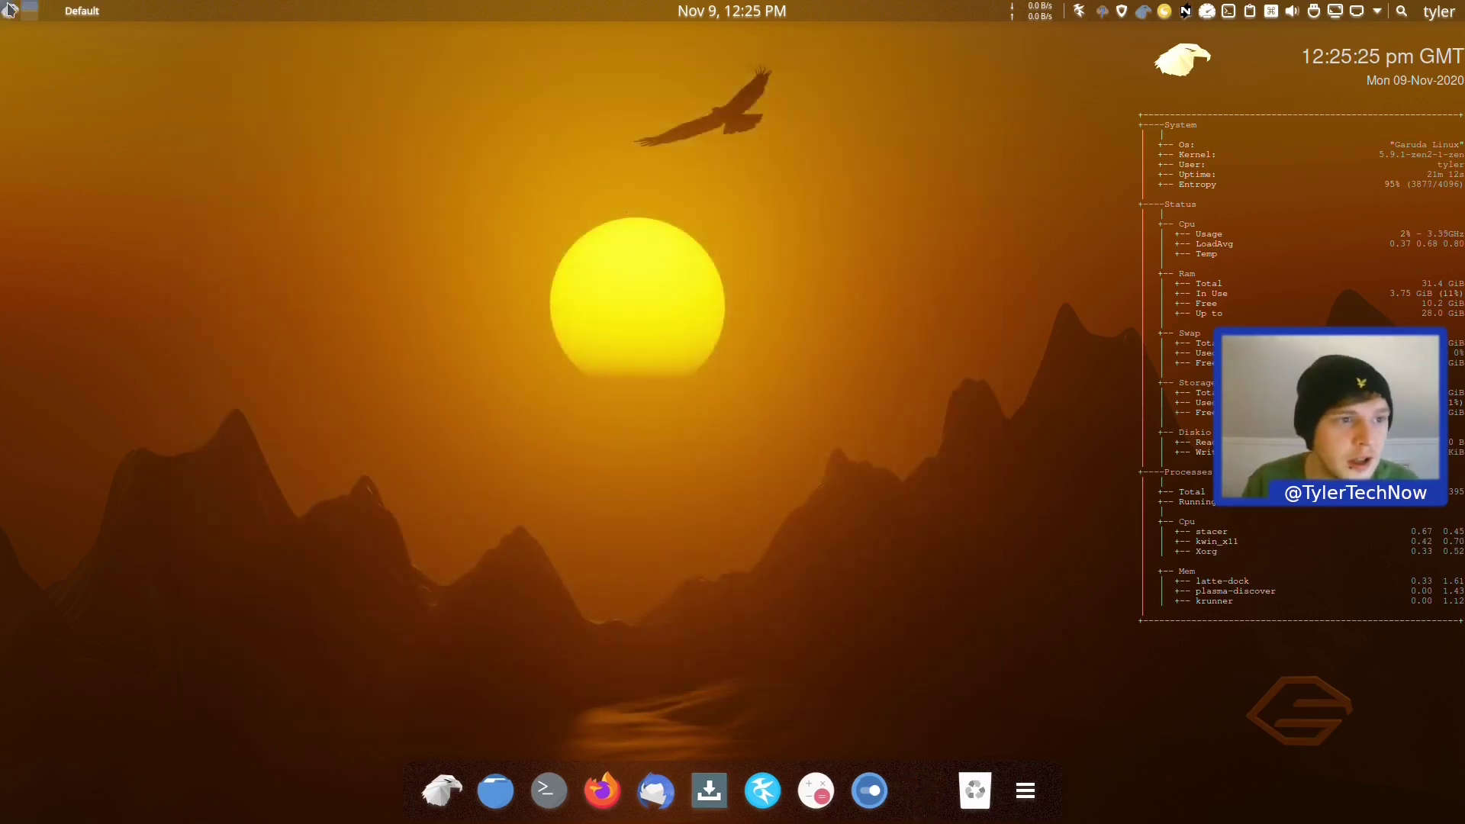
# Step: Launch Olivia from Multimedia and accept downloading its engine
pyautogui.click(11, 11)
pyautogui.click(562, 244)
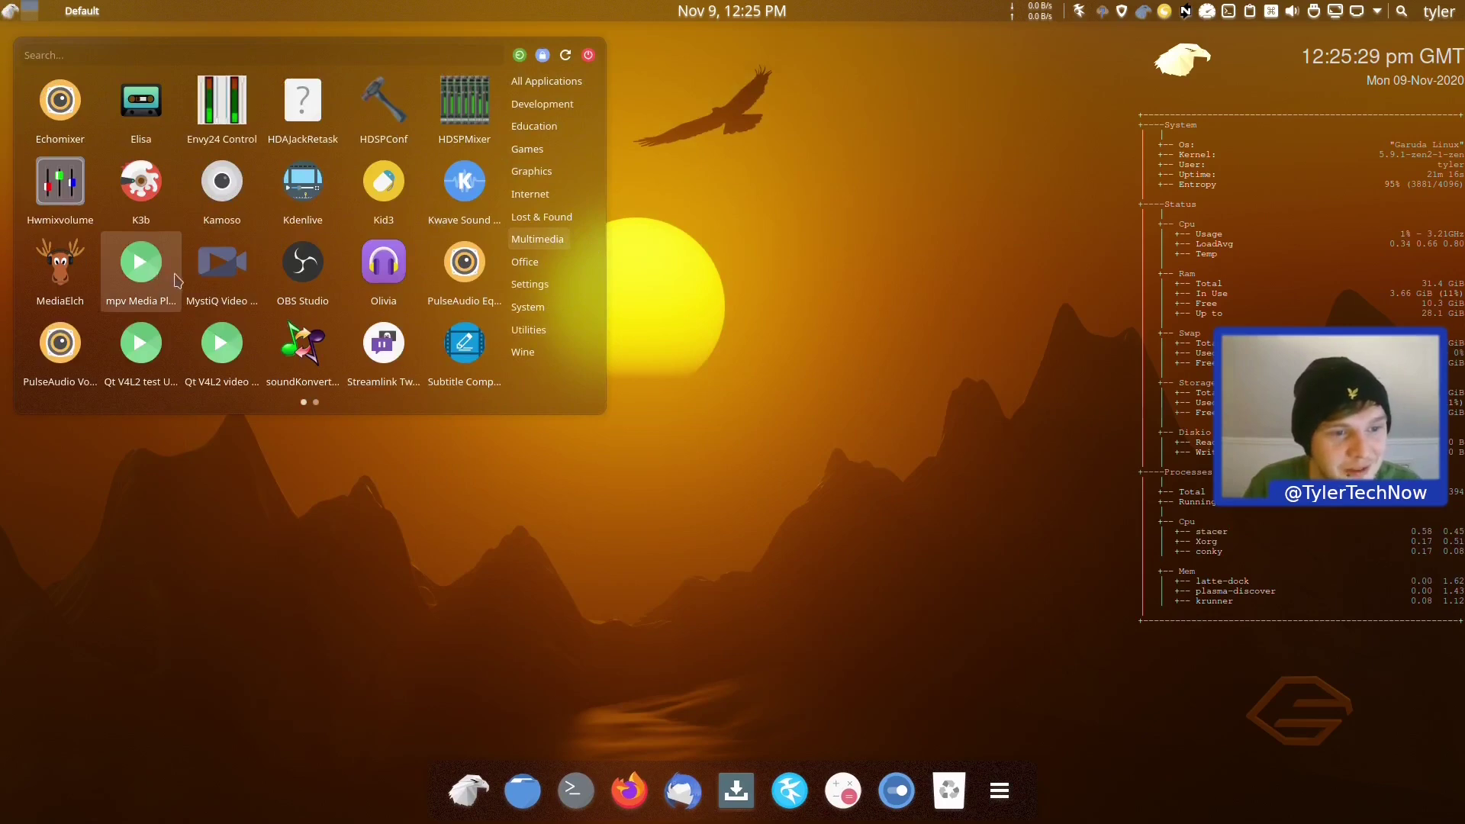
pyautogui.click(384, 267)
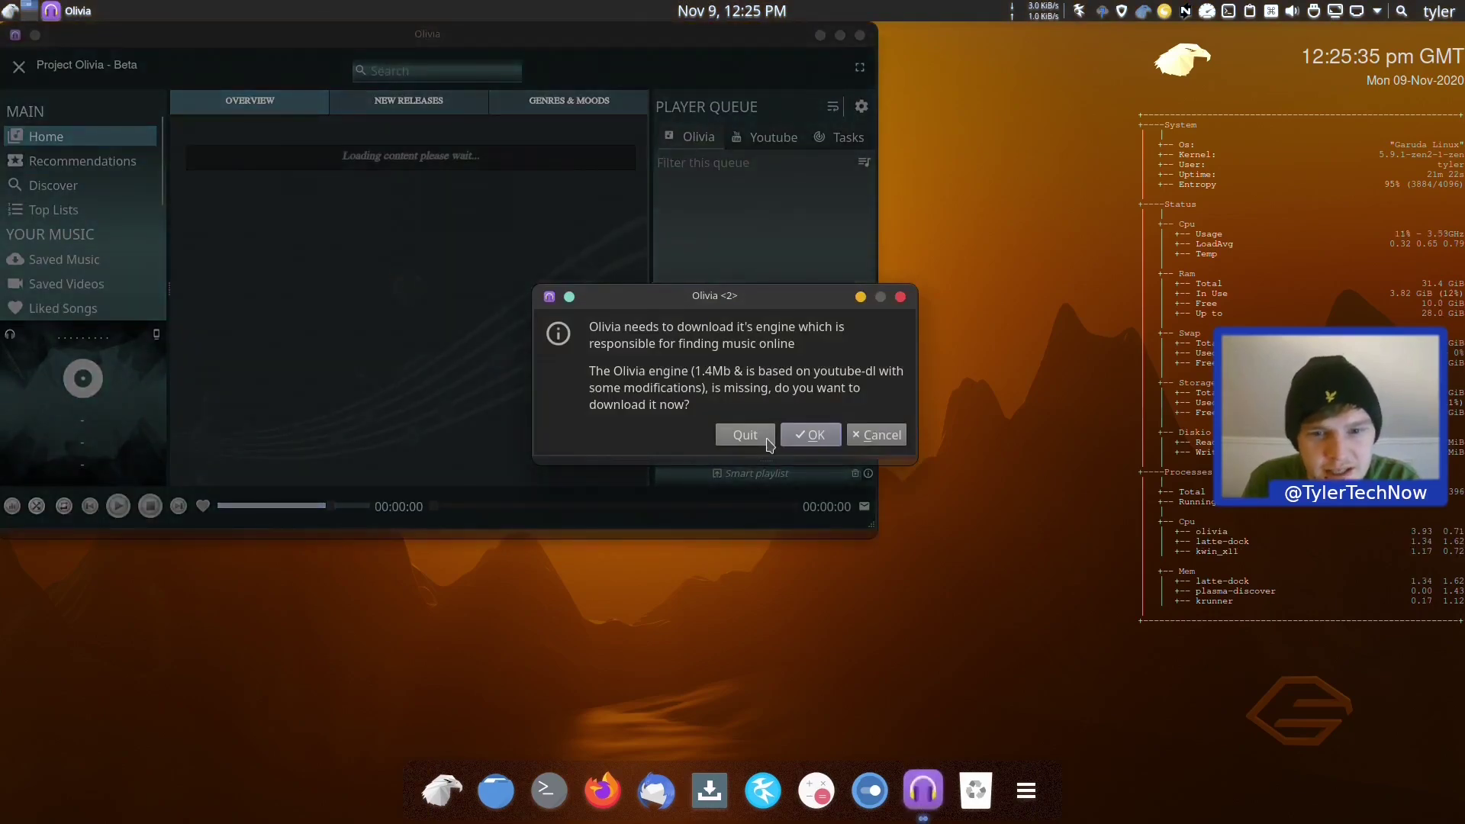
pyautogui.click(812, 435)
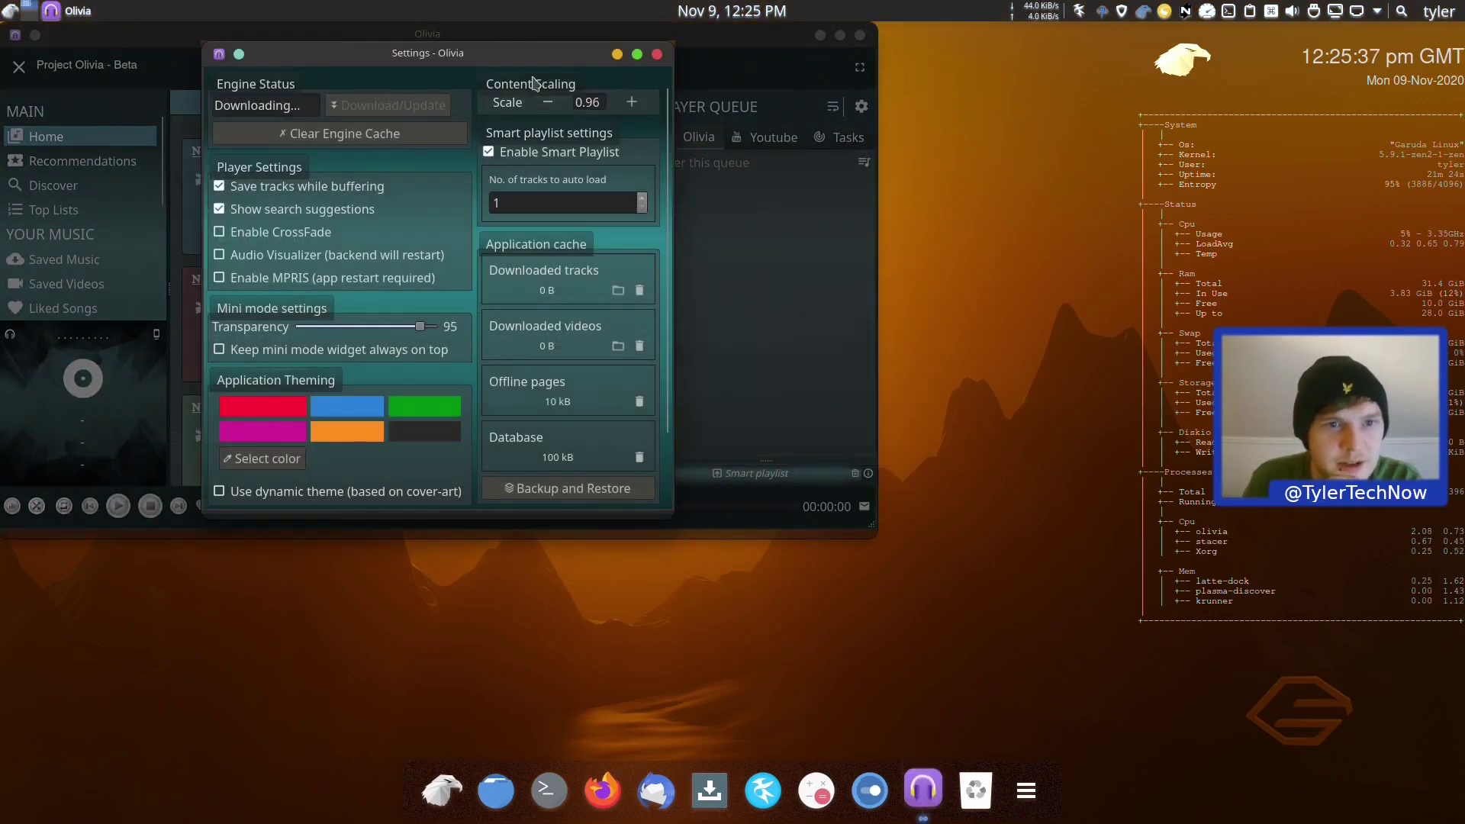
# Step: Close Olivia's Settings window, scroll its Home overview, then close Olivia
pyautogui.moveTo(514, 54); pyautogui.dragTo(1238, 89)
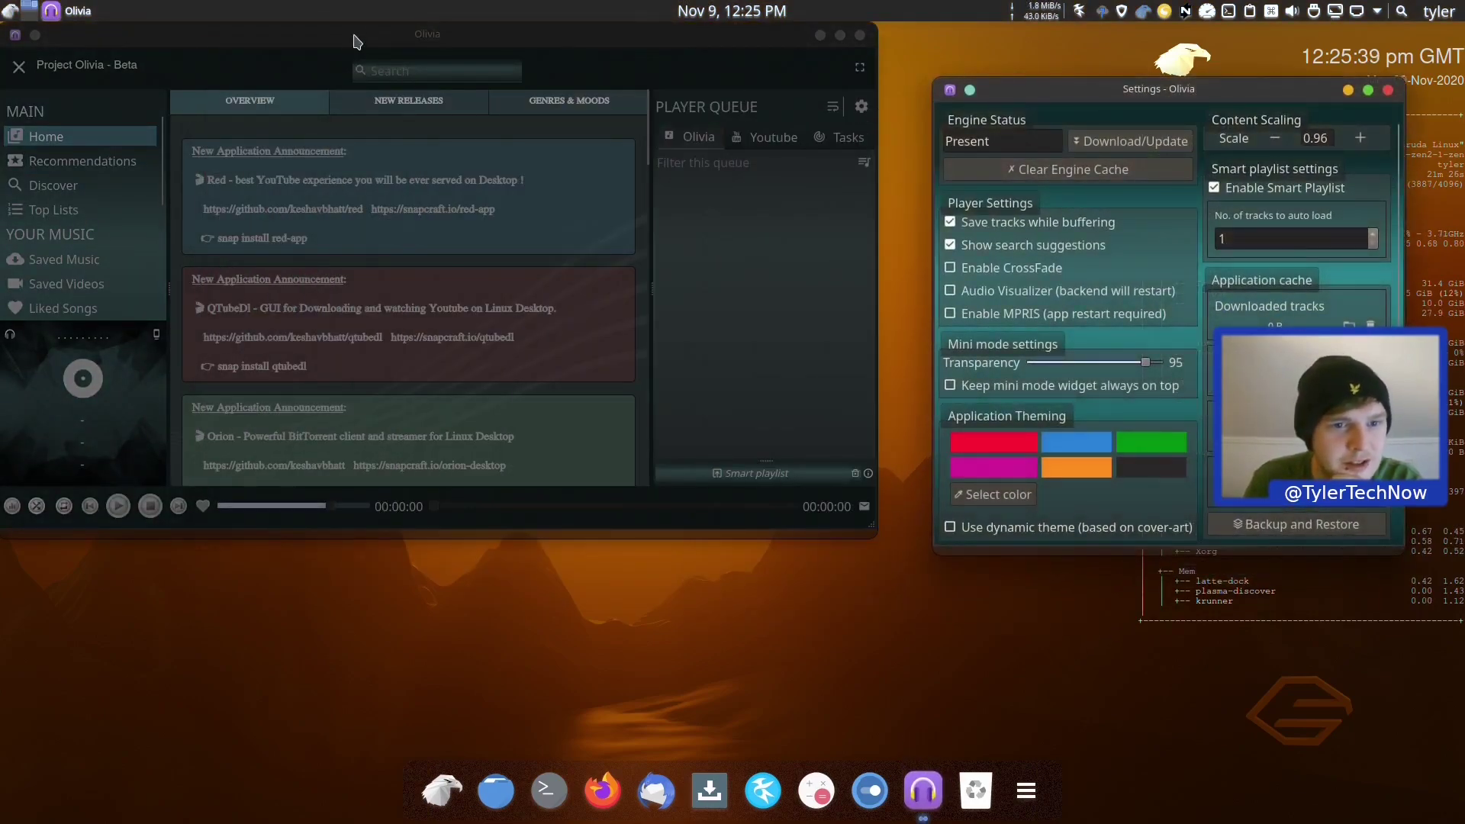
pyautogui.moveTo(354, 34); pyautogui.dragTo(407, 63)
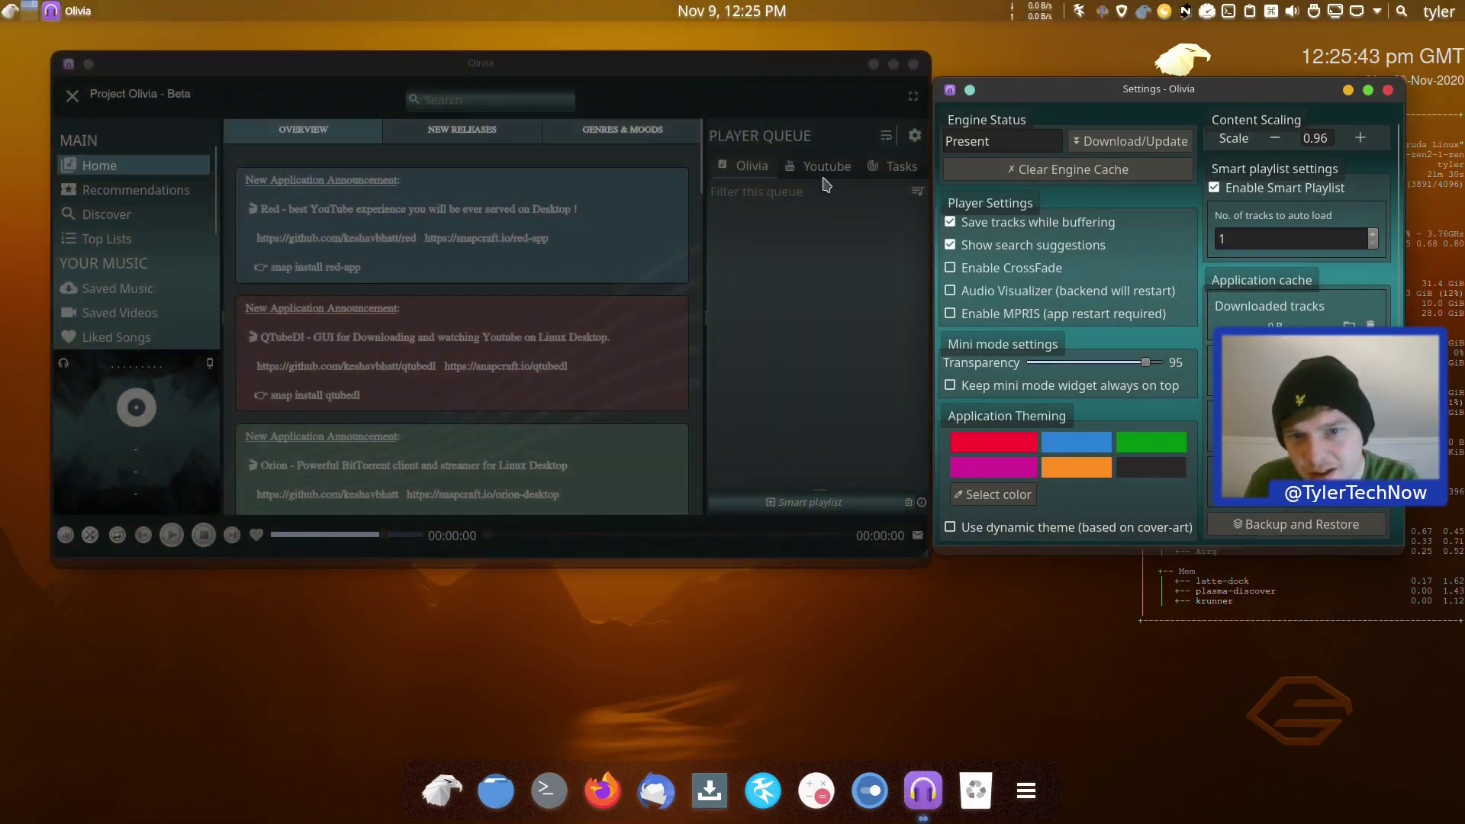
pyautogui.click(1388, 90)
pyautogui.moveTo(480, 63); pyautogui.dragTo(658, 84)
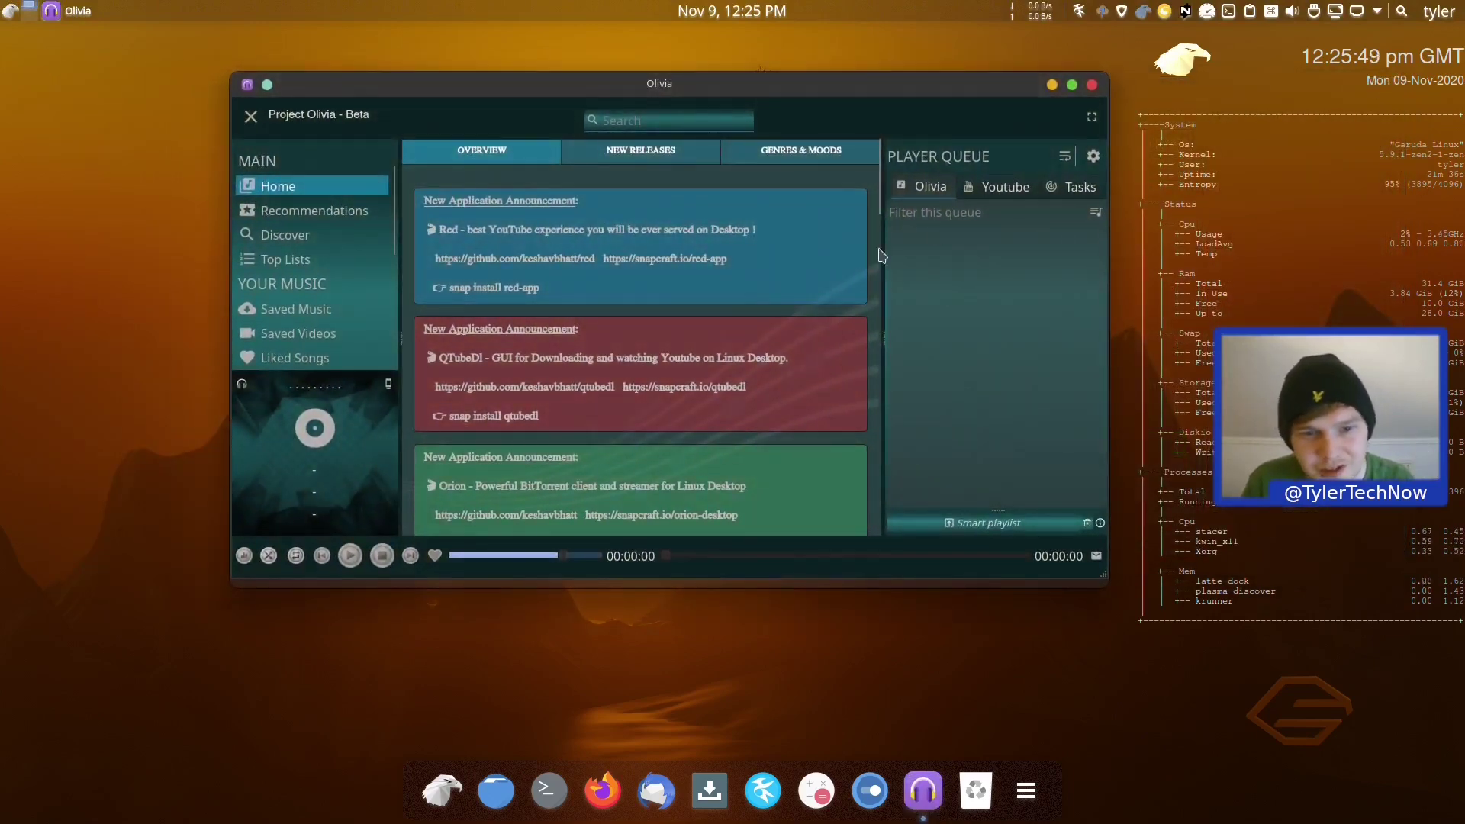
pyautogui.scroll(-1, 768, 283)
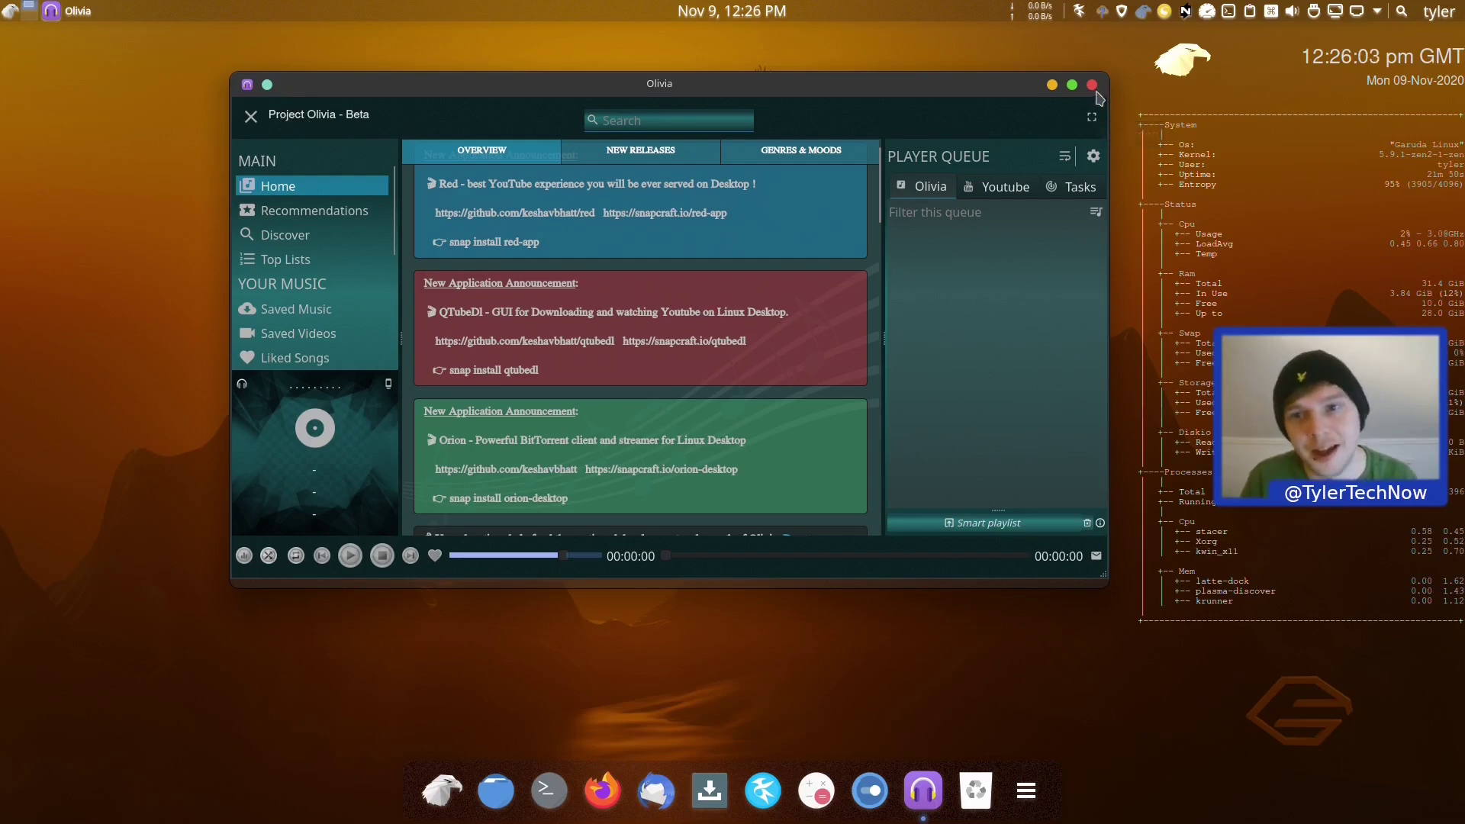
pyautogui.click(1093, 85)
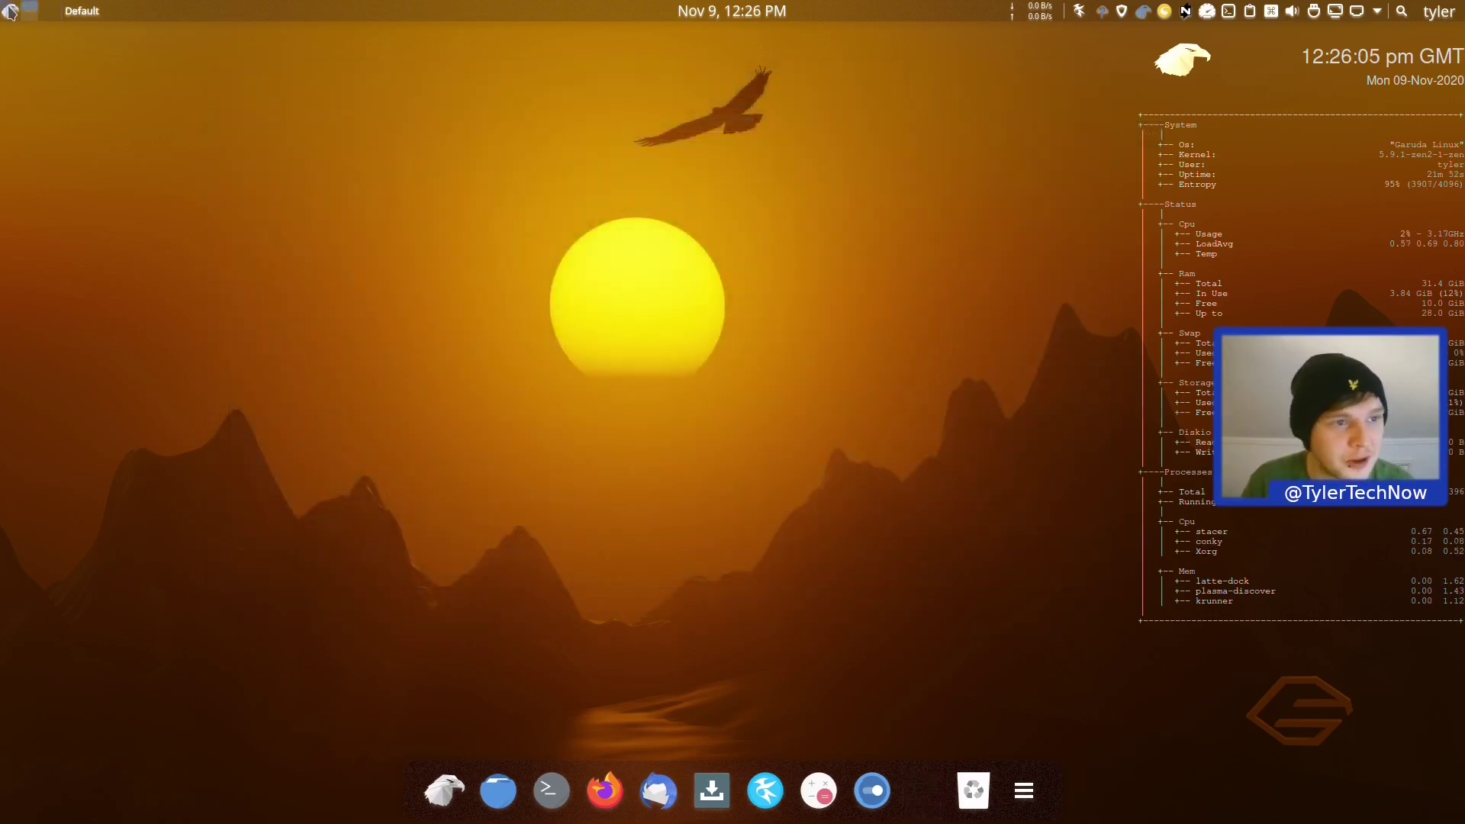
# Step: Check page 2 of Multimedia, then launch LibreOffice Writer from Office
pyautogui.press('super')
pyautogui.click(538, 239)
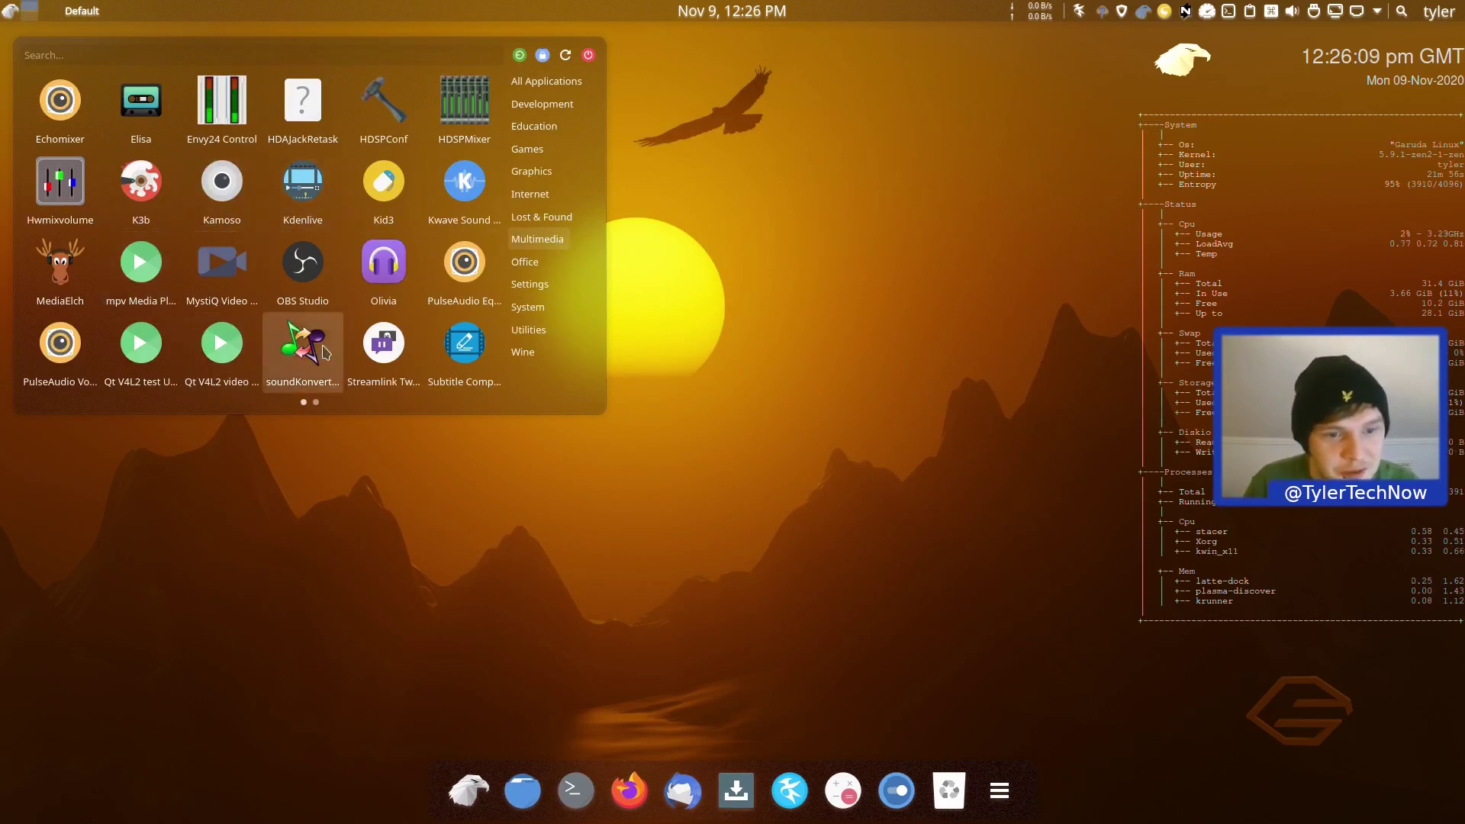
pyautogui.click(315, 402)
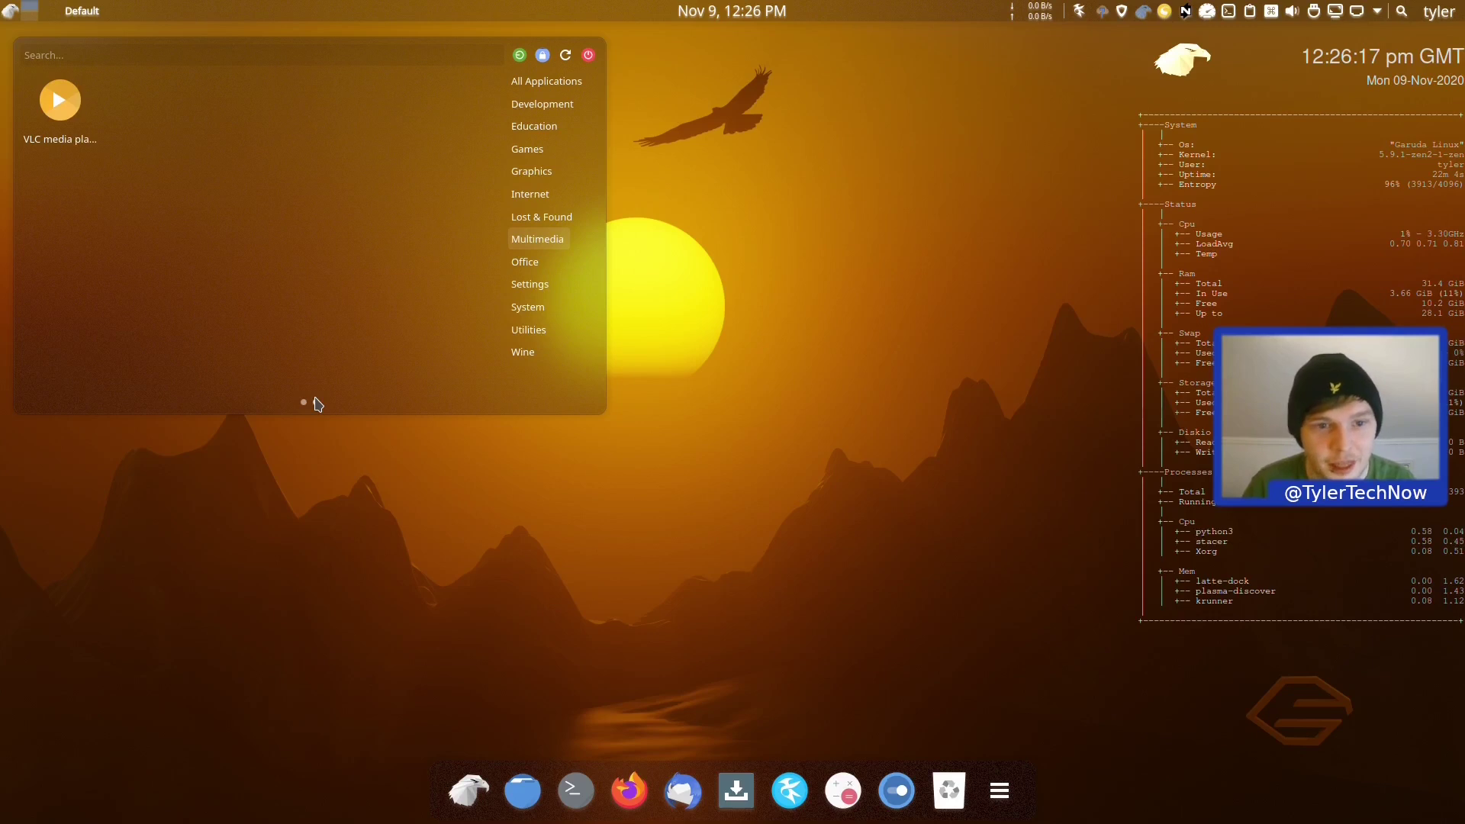
pyautogui.moveTo(532, 264)
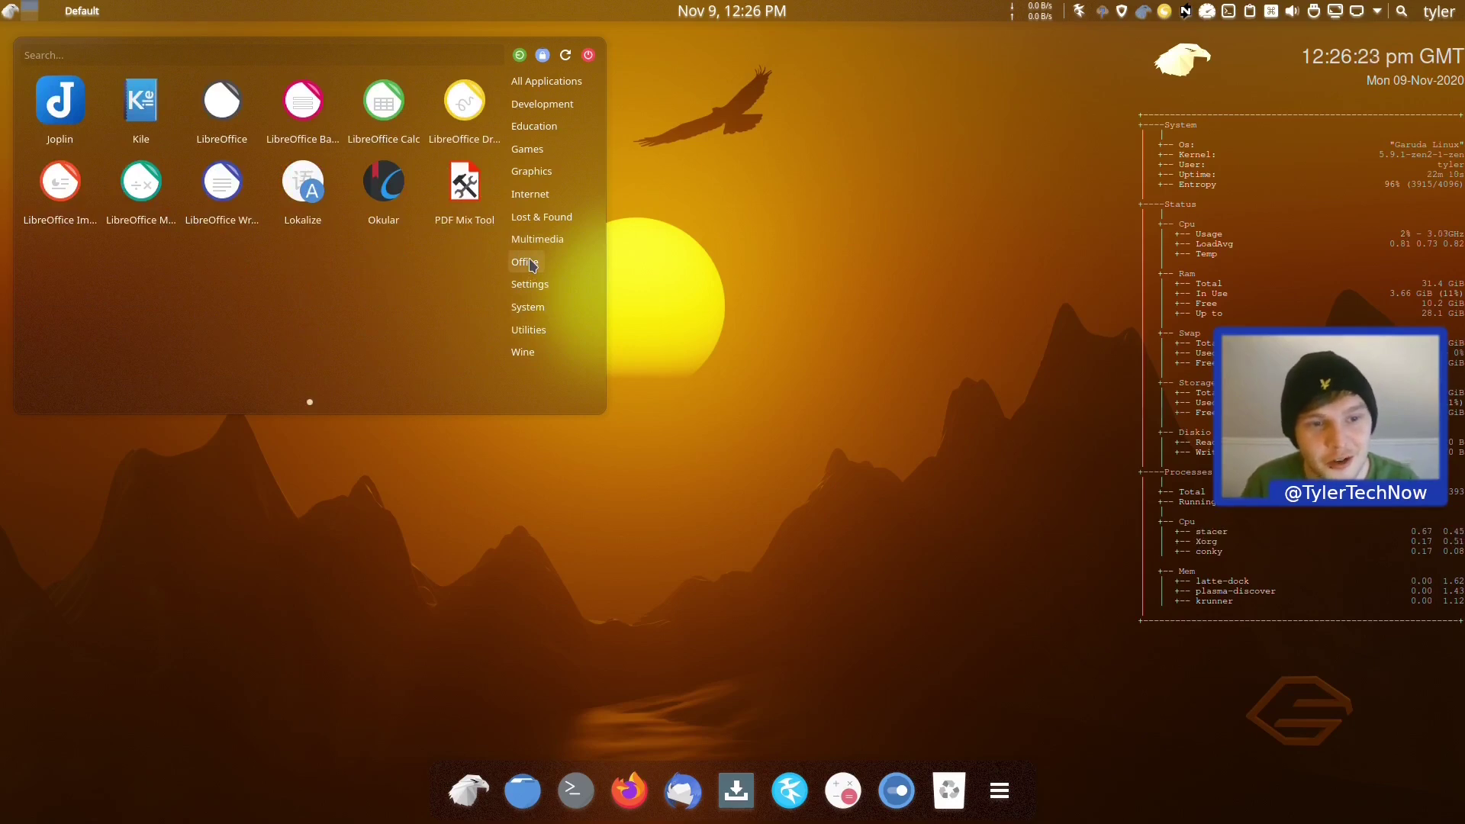
pyautogui.click(236, 212)
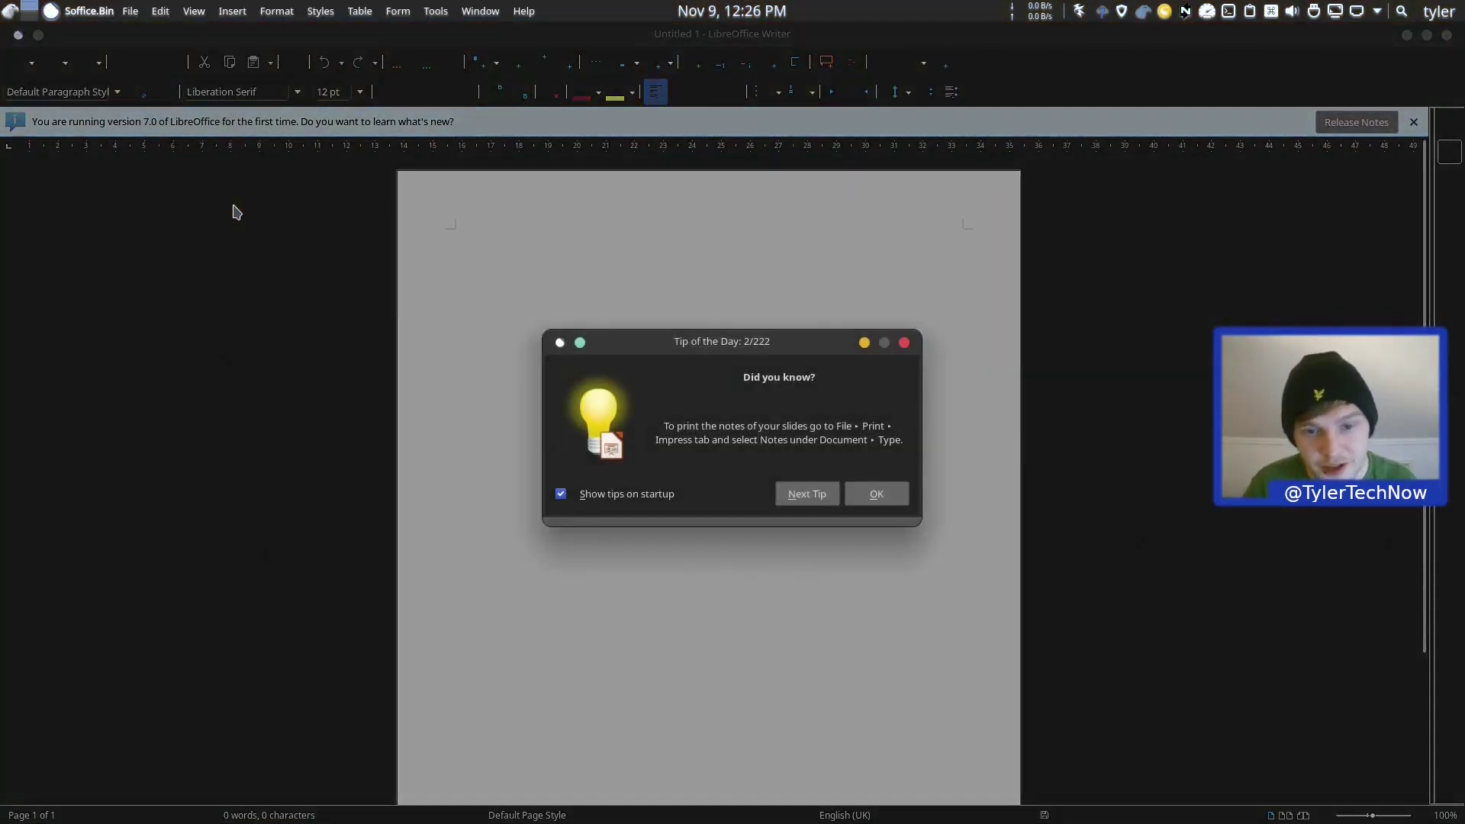
# Step: Dismiss Tip of the Day and view the About LibreOffice 7.0.3.1 version details
pyautogui.click(904, 342)
pyautogui.click(558, 11)
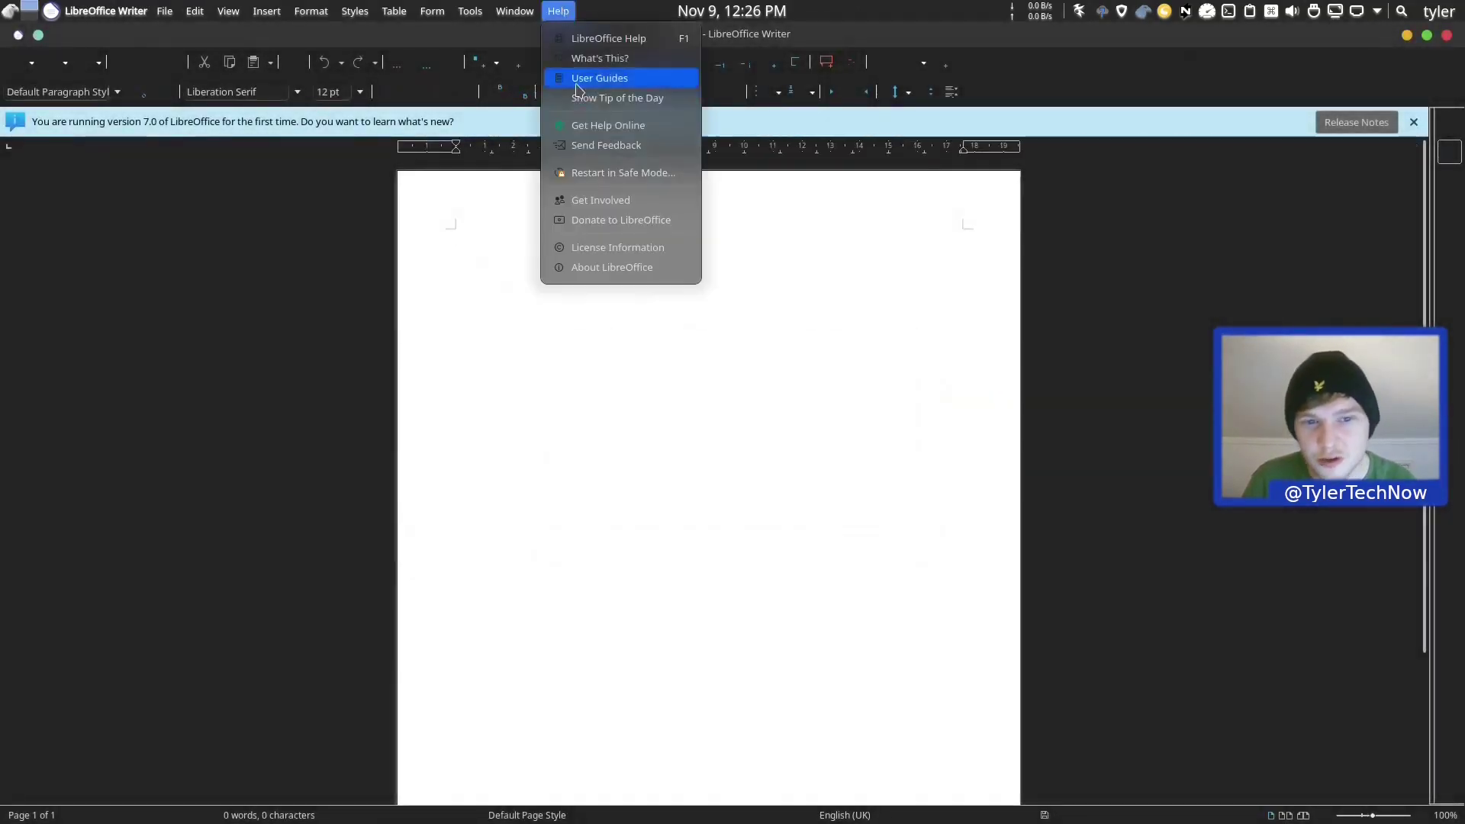
pyautogui.click(613, 268)
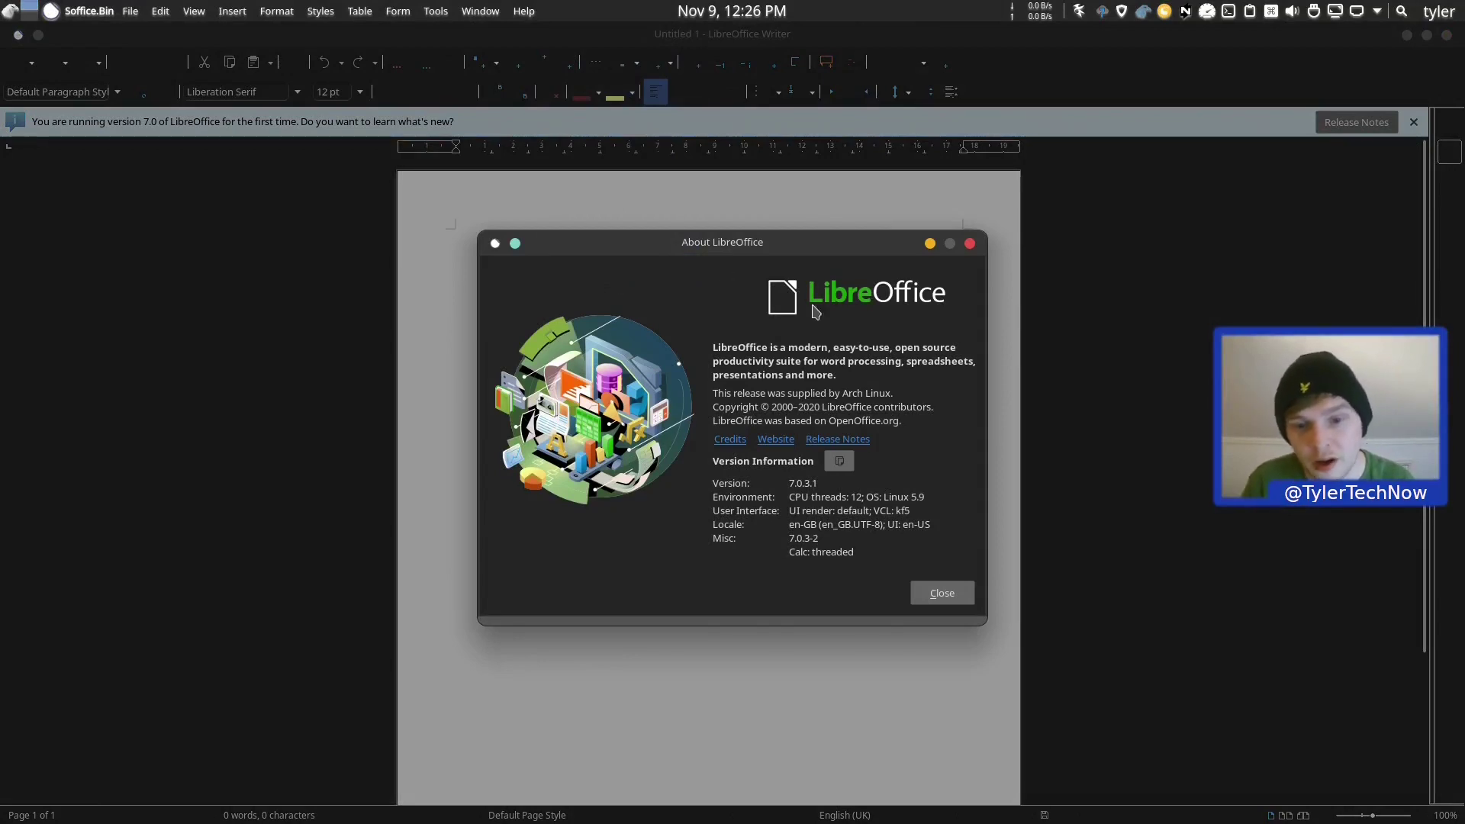
pyautogui.click(939, 599)
# Step: Type and delete a test word, then close Writer choosing Don't Save
pyautogui.write('fg')
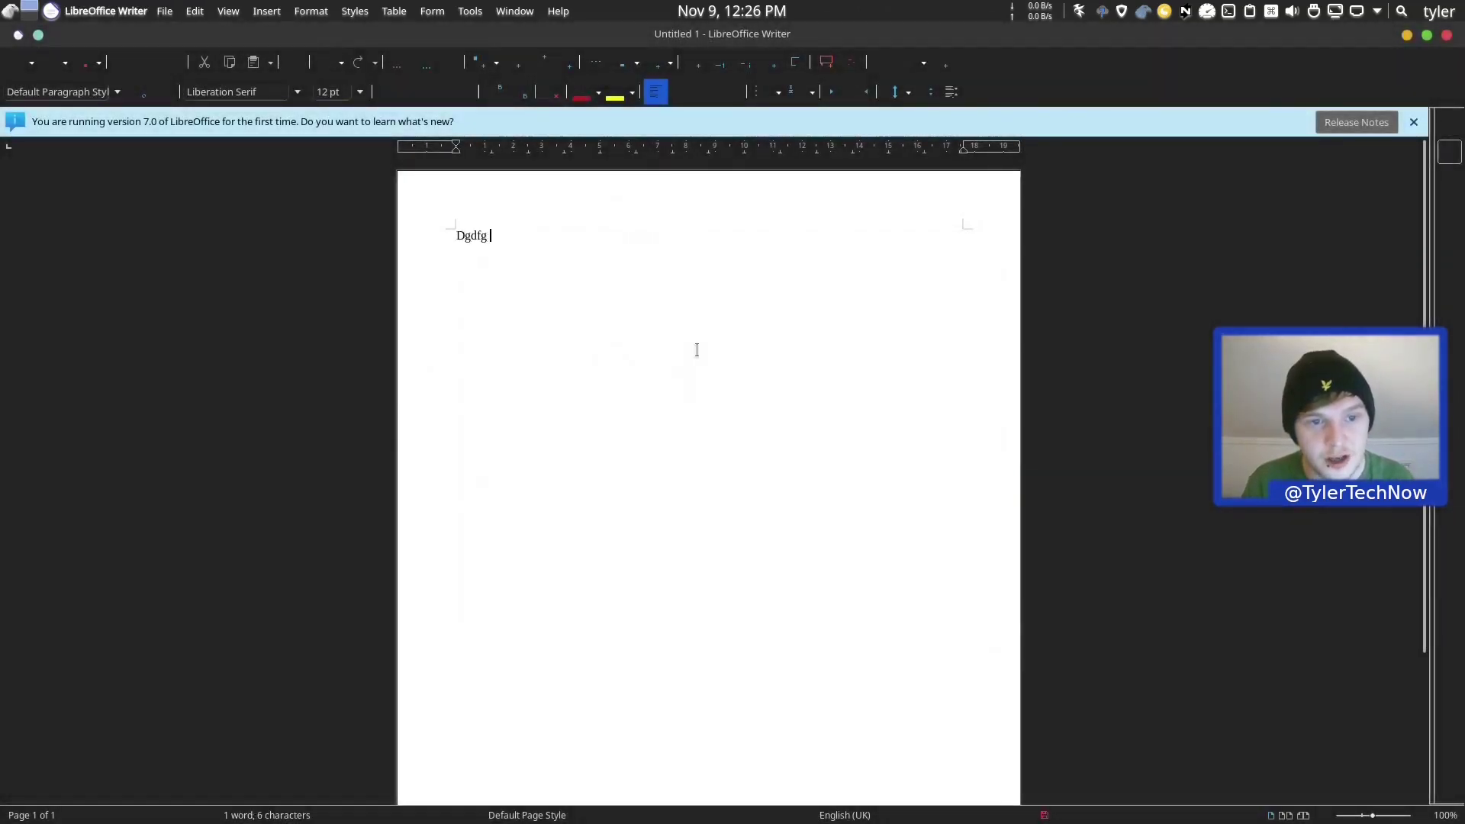
pyautogui.doubleClick(455, 236)
pyautogui.press('BackSpace')
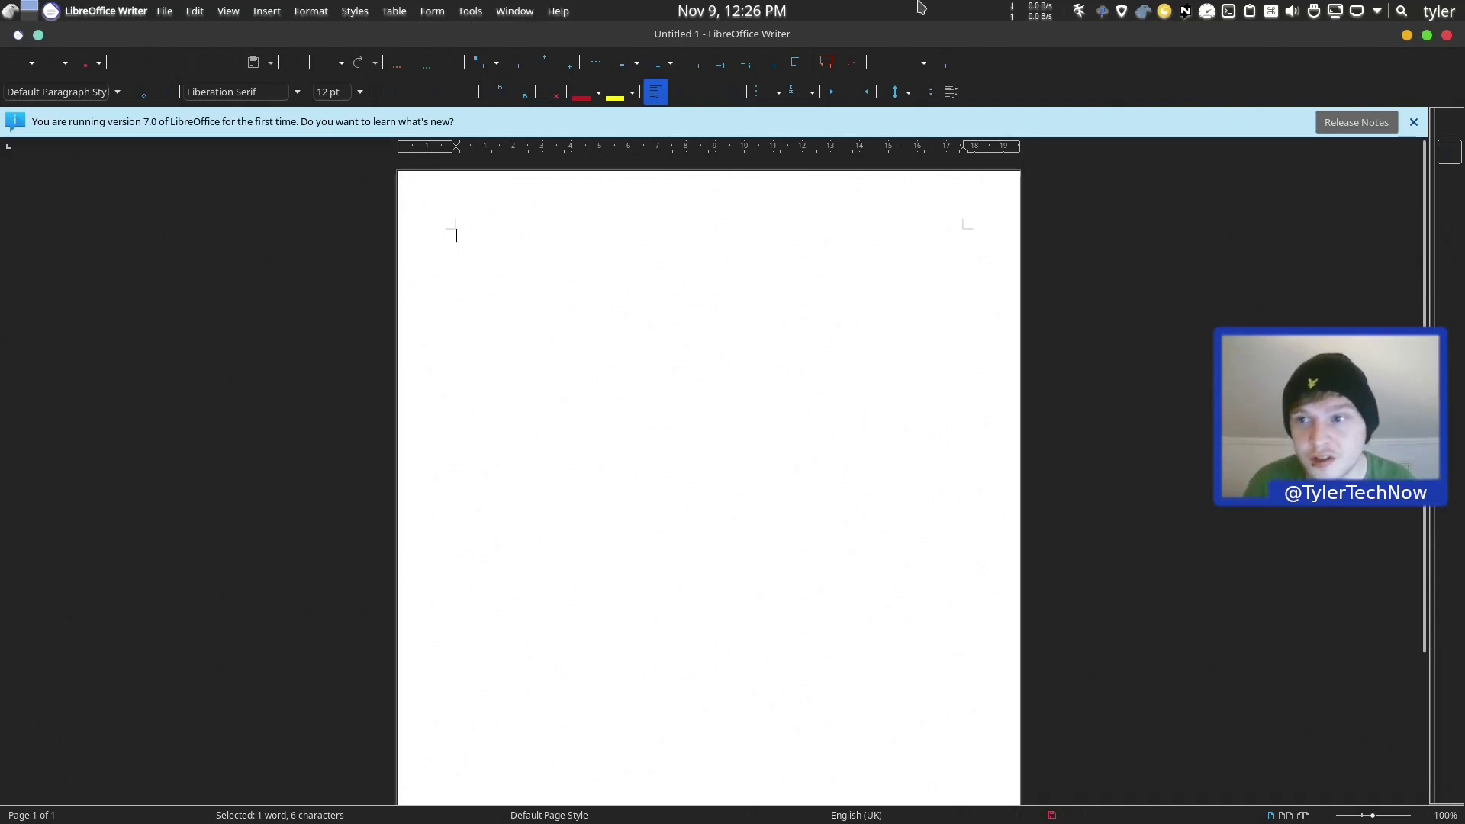
pyautogui.click(1444, 35)
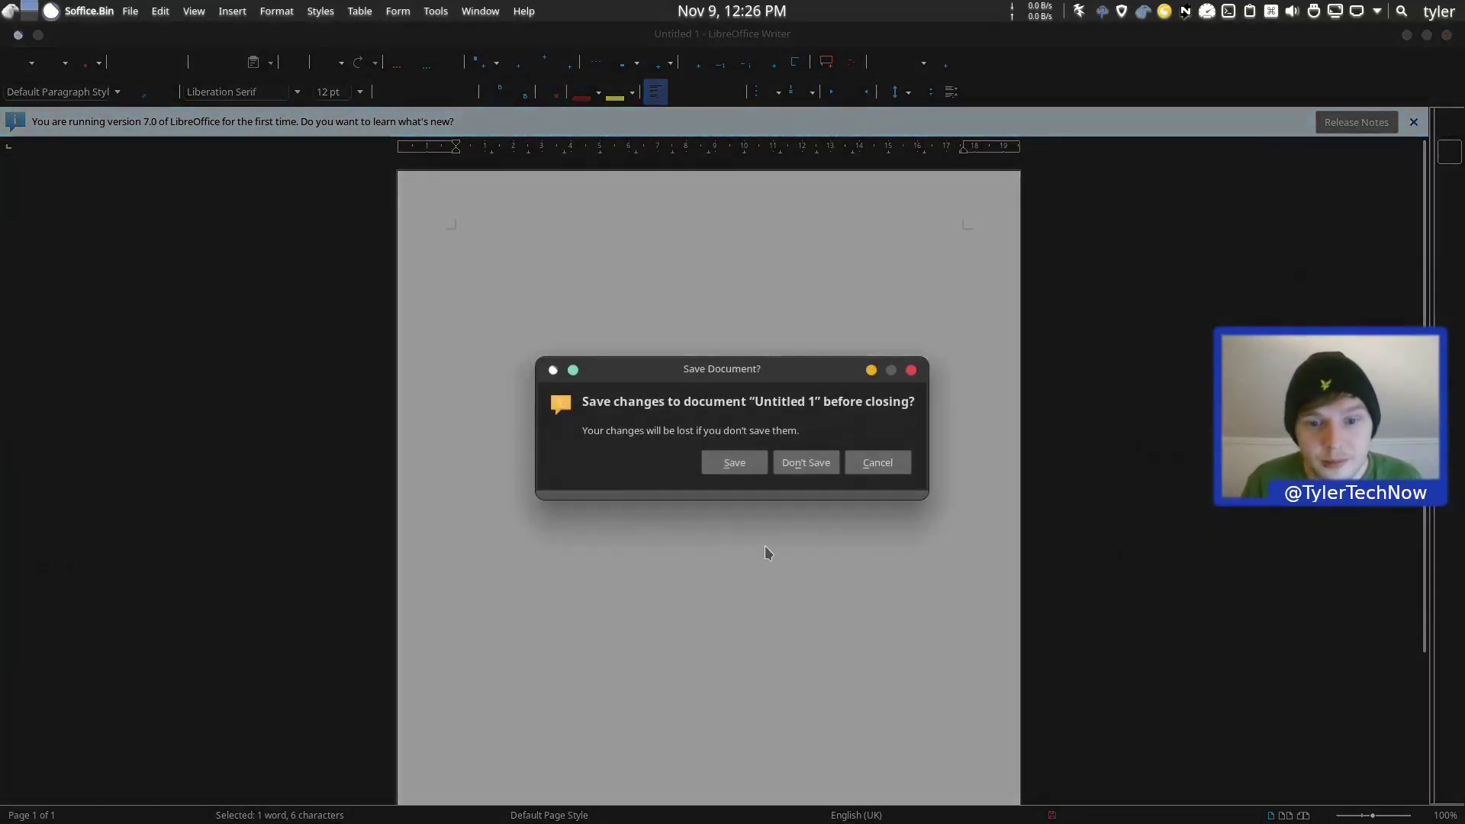
pyautogui.click(805, 463)
pyautogui.click(12, 15)
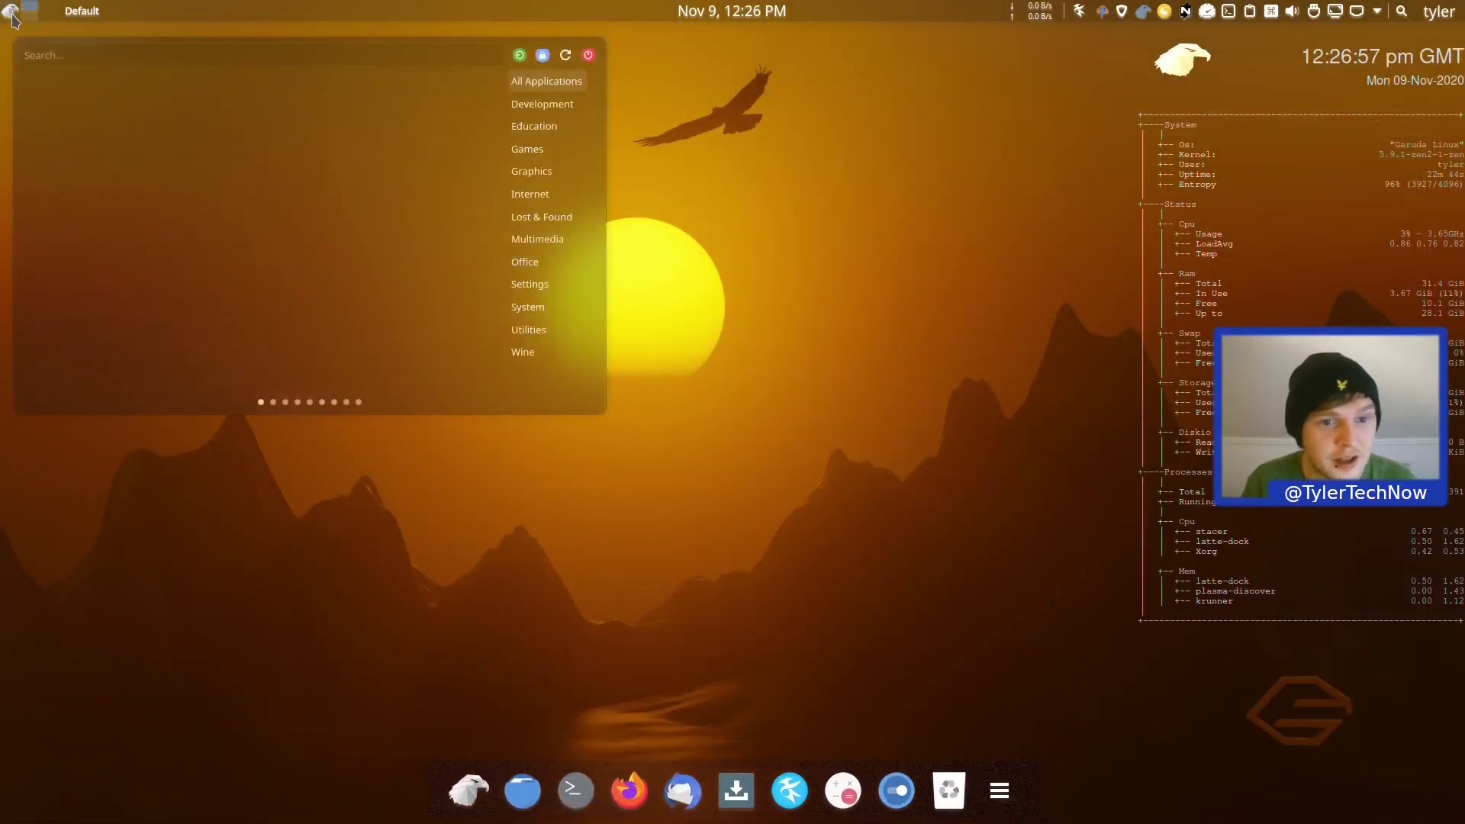
# Step: Browse the Office and Settings categories, then list the System apps such as Discover, Htop and Konsole
pyautogui.click(526, 262)
pyautogui.click(534, 285)
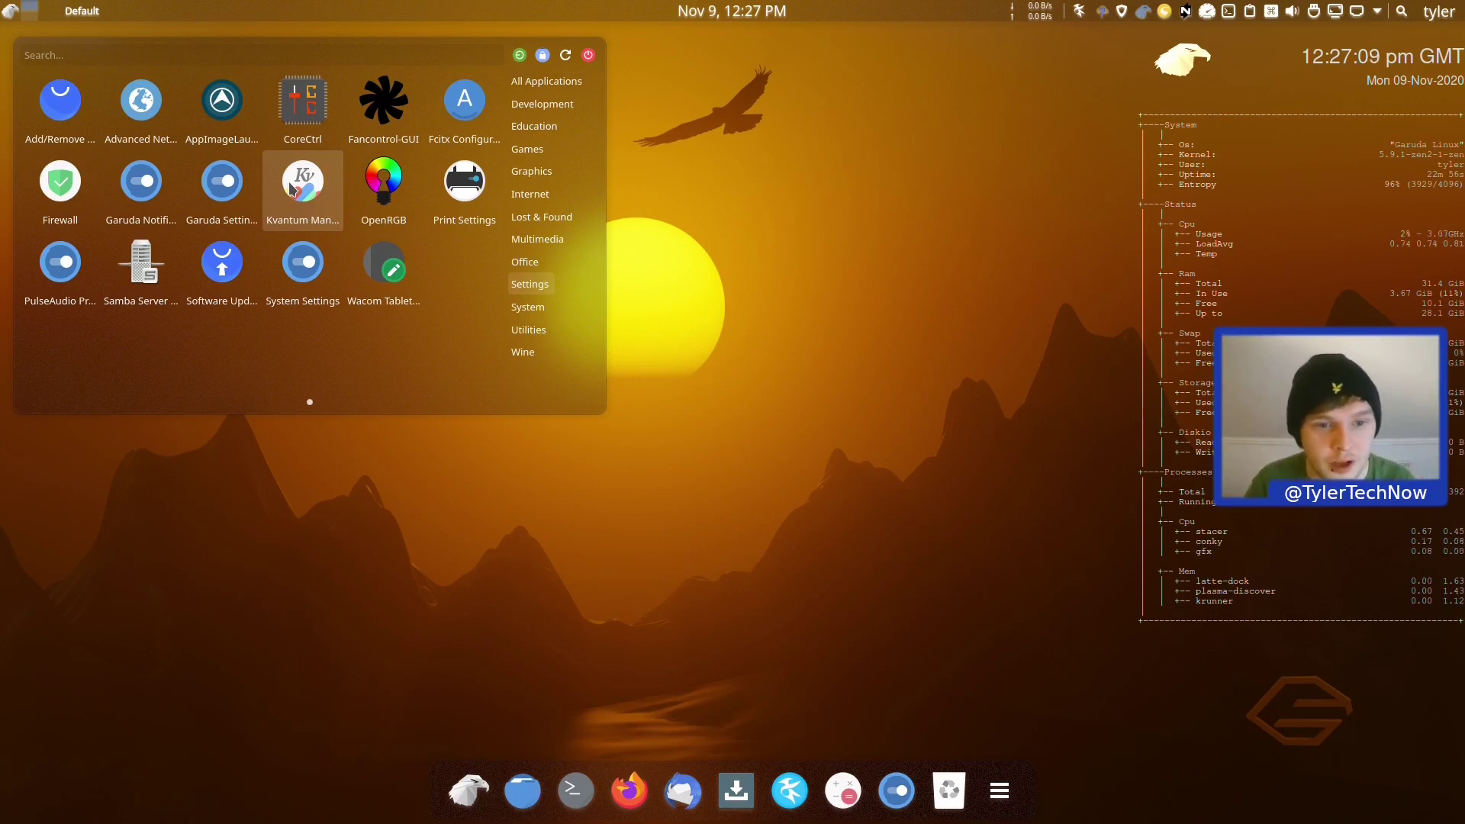
pyautogui.click(543, 305)
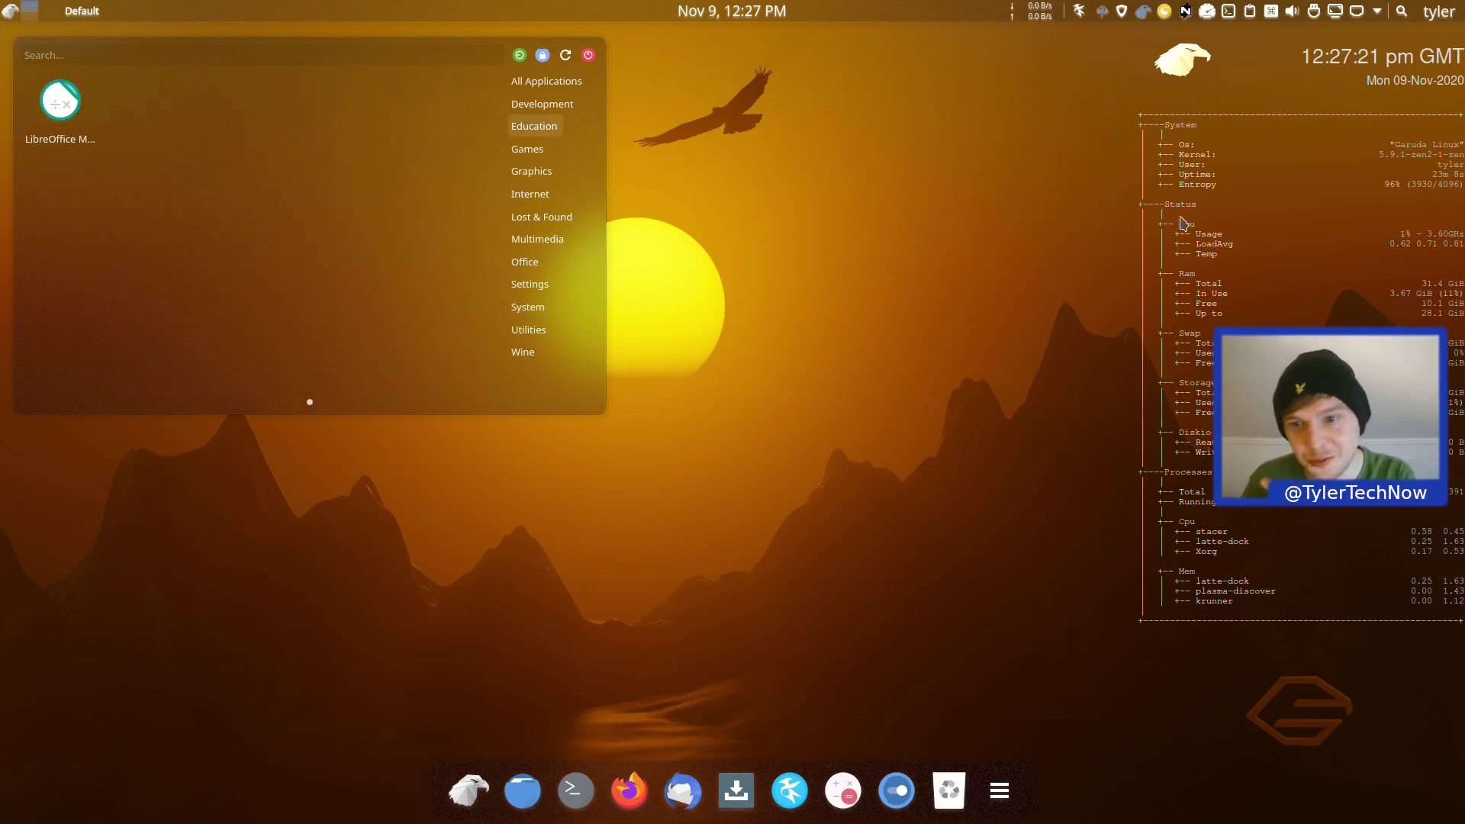
pyautogui.moveTo(538, 309)
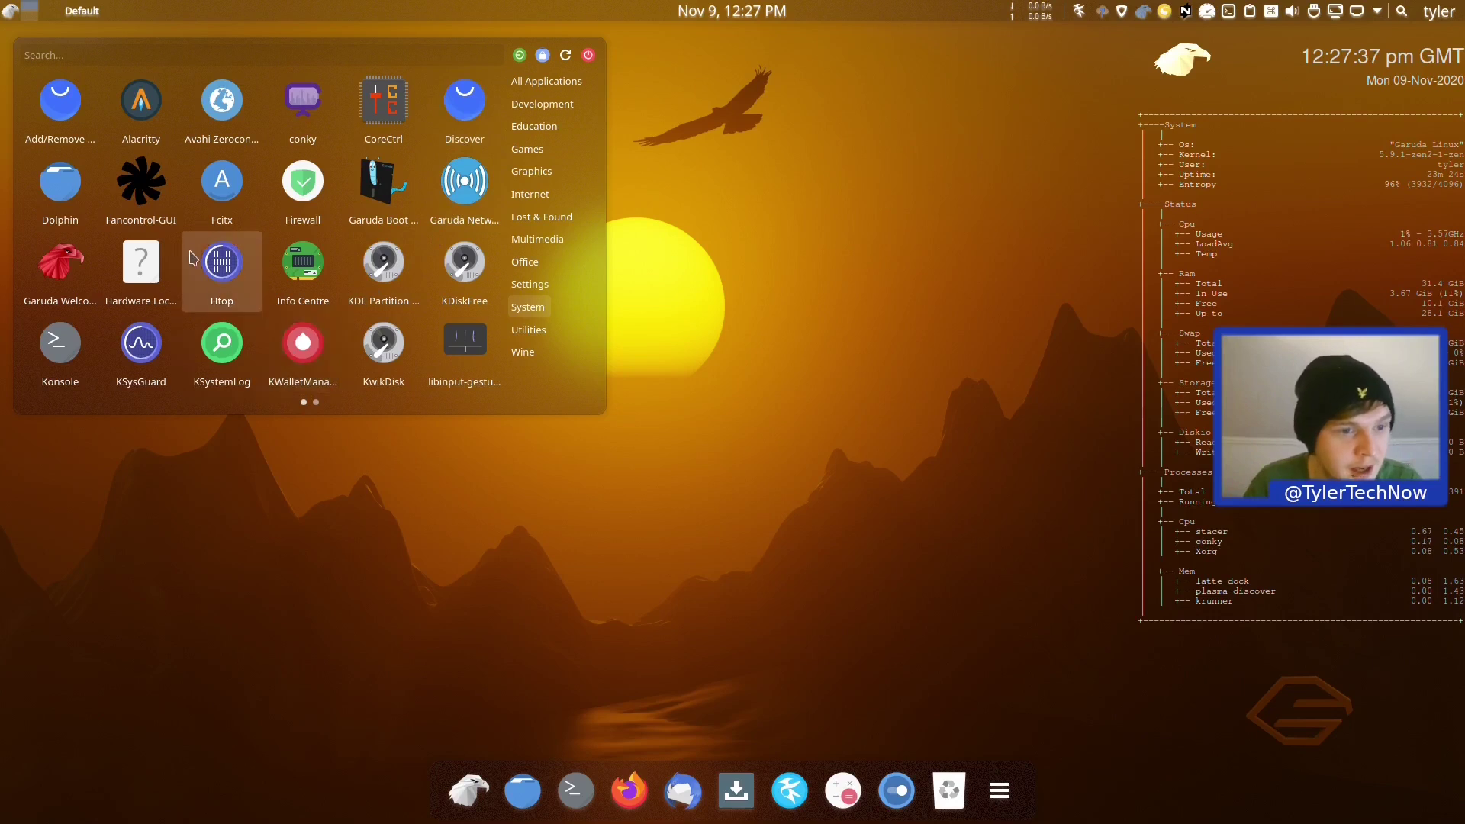
# Step: View the second page of System apps, then page through the Utilities apps like Ark and Kate
pyautogui.click(316, 403)
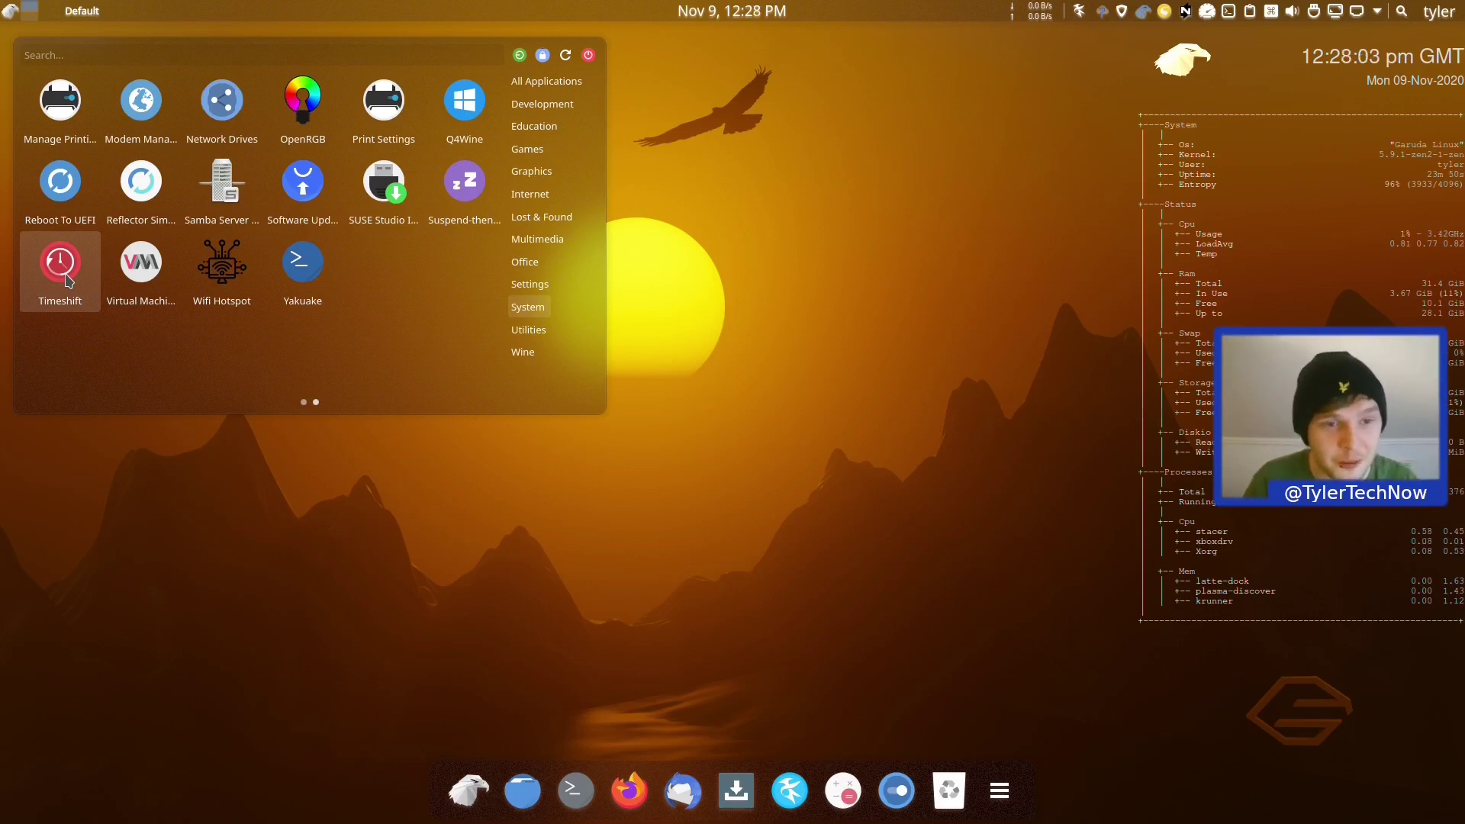
pyautogui.click(543, 333)
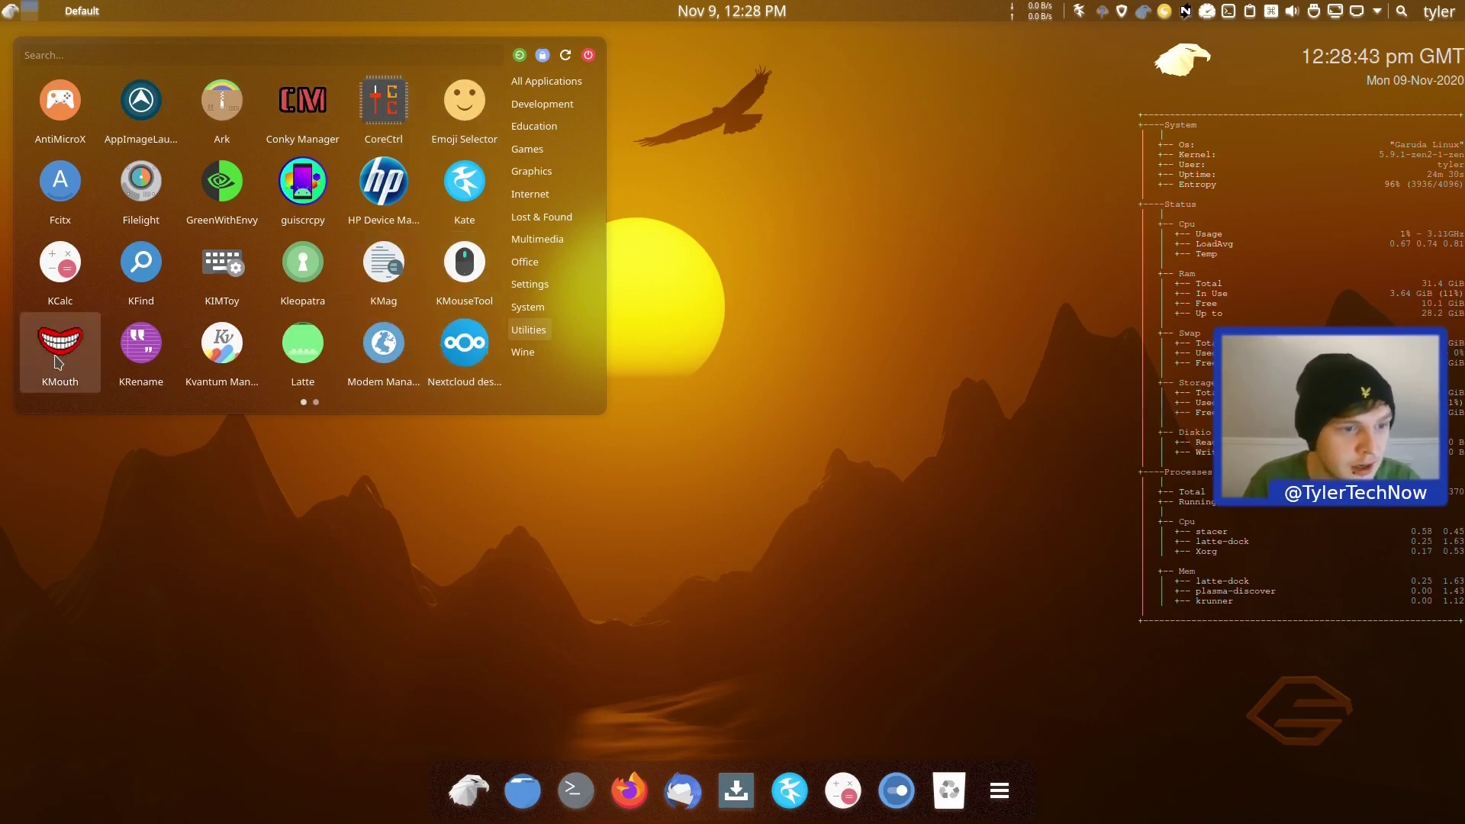
pyautogui.click(317, 402)
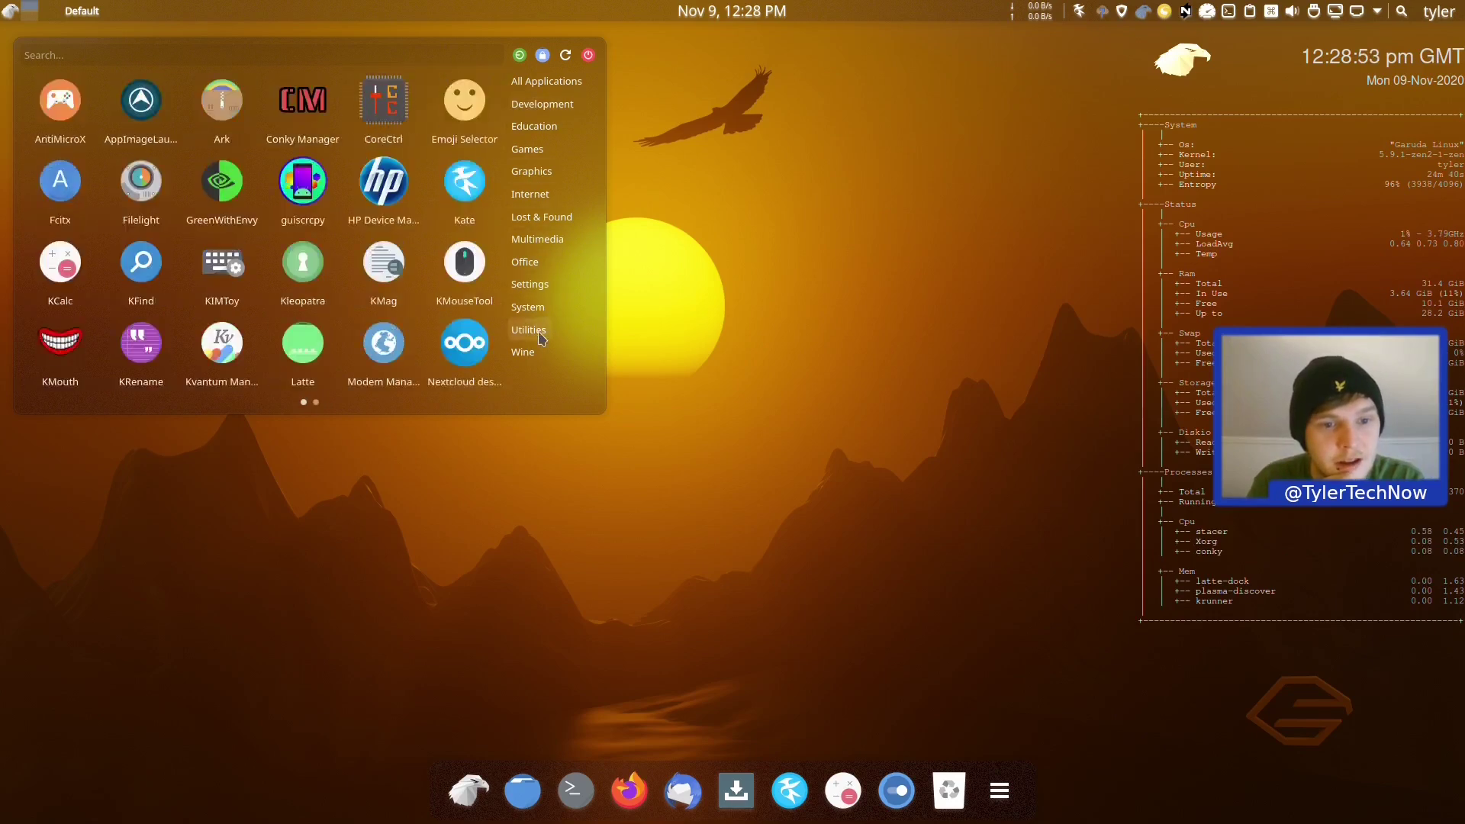
# Step: Launch Notepad through Wine, center its window, and type 'Hello!'
pyautogui.moveTo(538, 357)
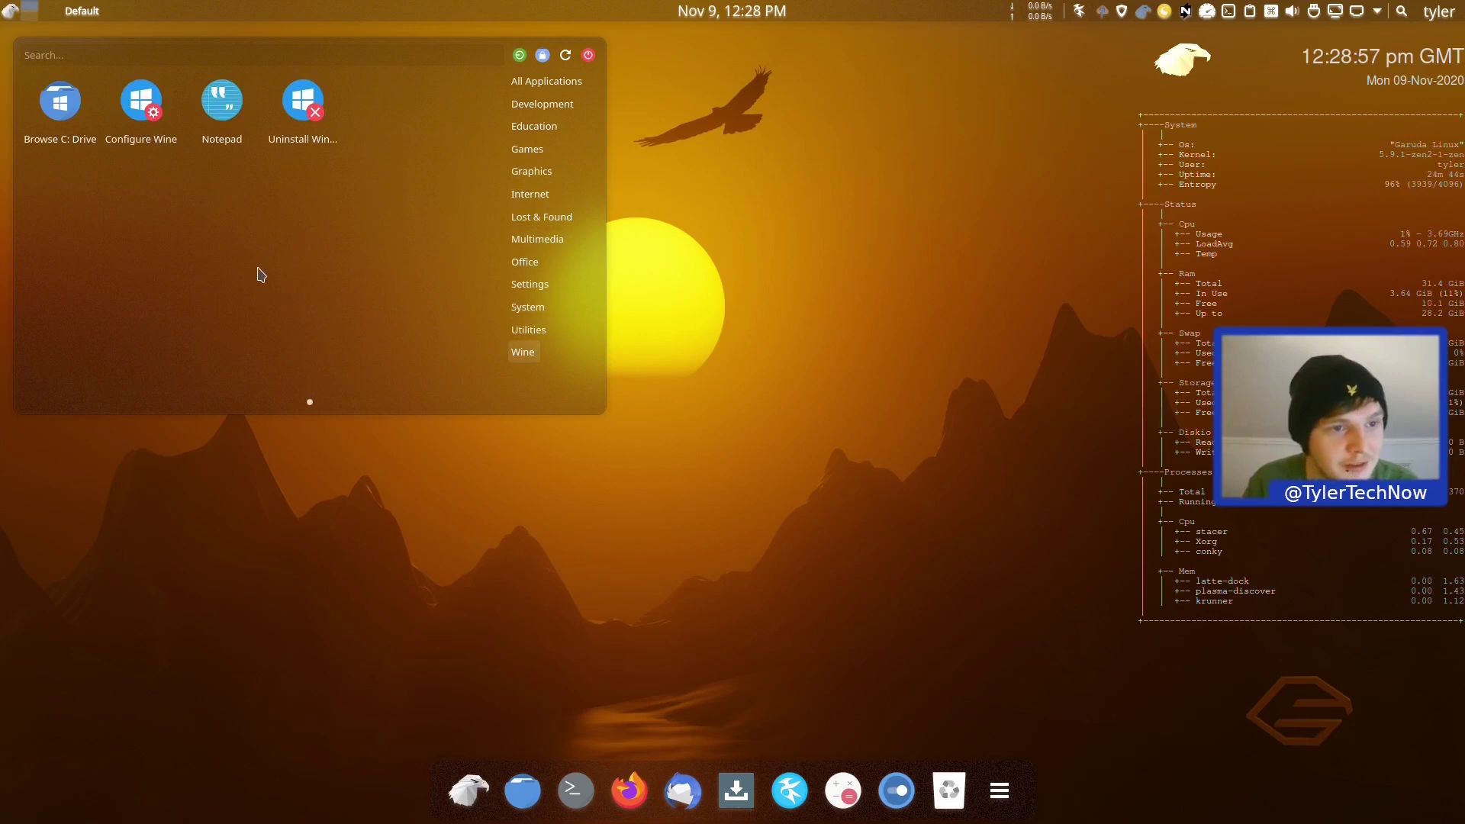
pyautogui.click(222, 106)
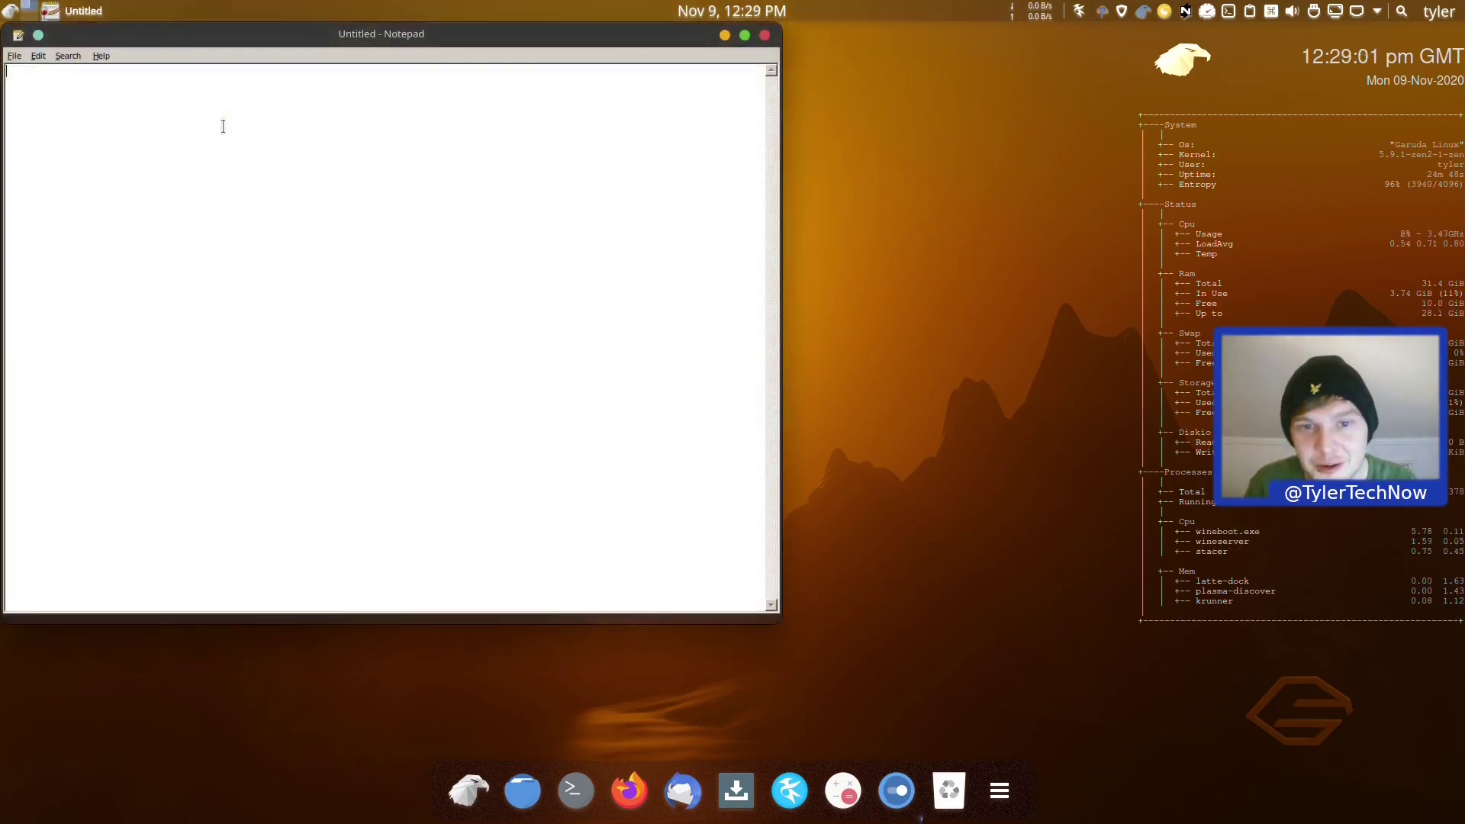
pyautogui.moveTo(327, 35); pyautogui.dragTo(658, 107)
pyautogui.write('Hello!')
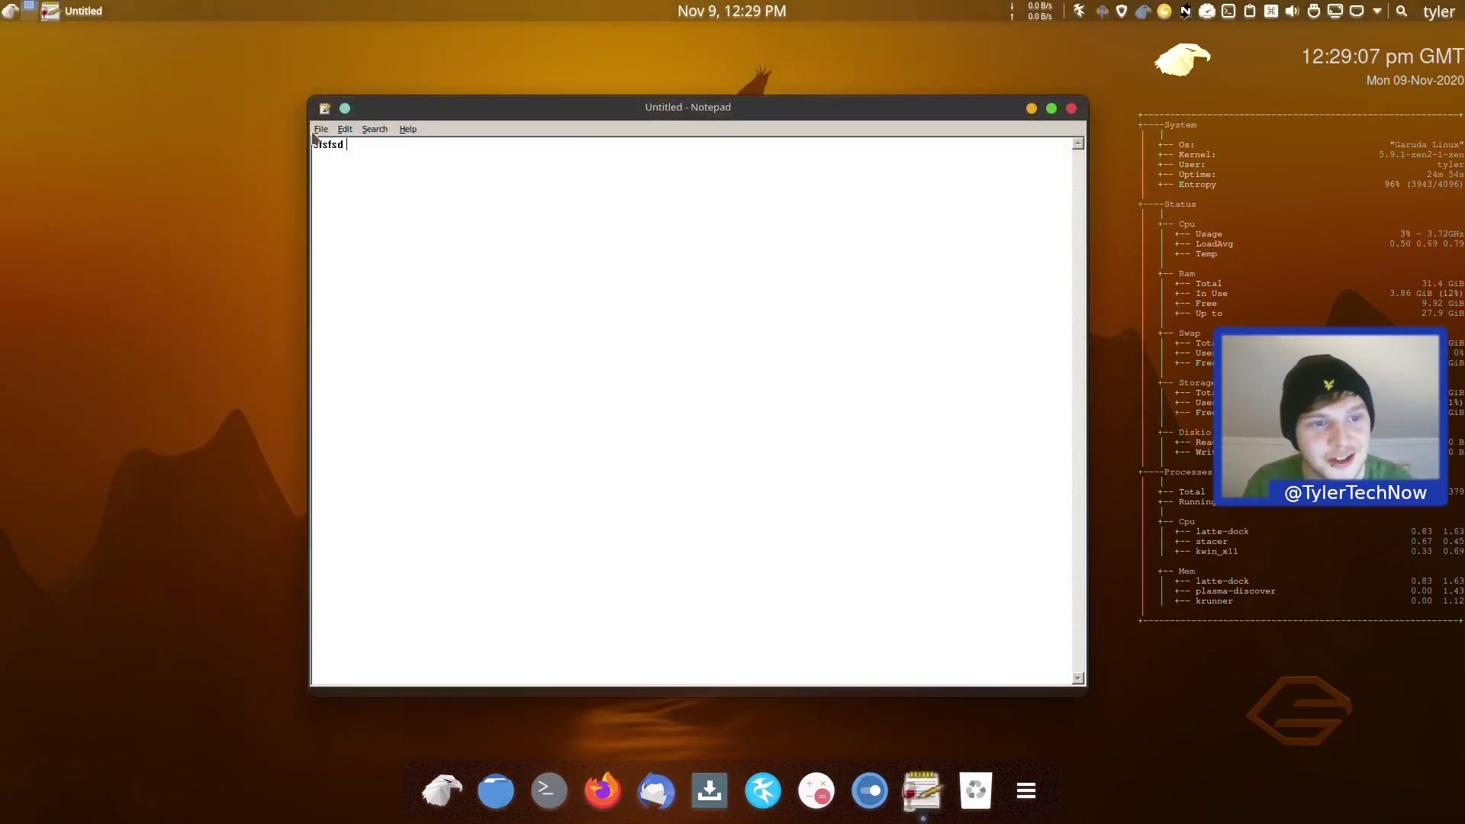
# Step: Close Notepad, answering No to saving the test text
pyautogui.click(321, 129)
pyautogui.click(673, 194)
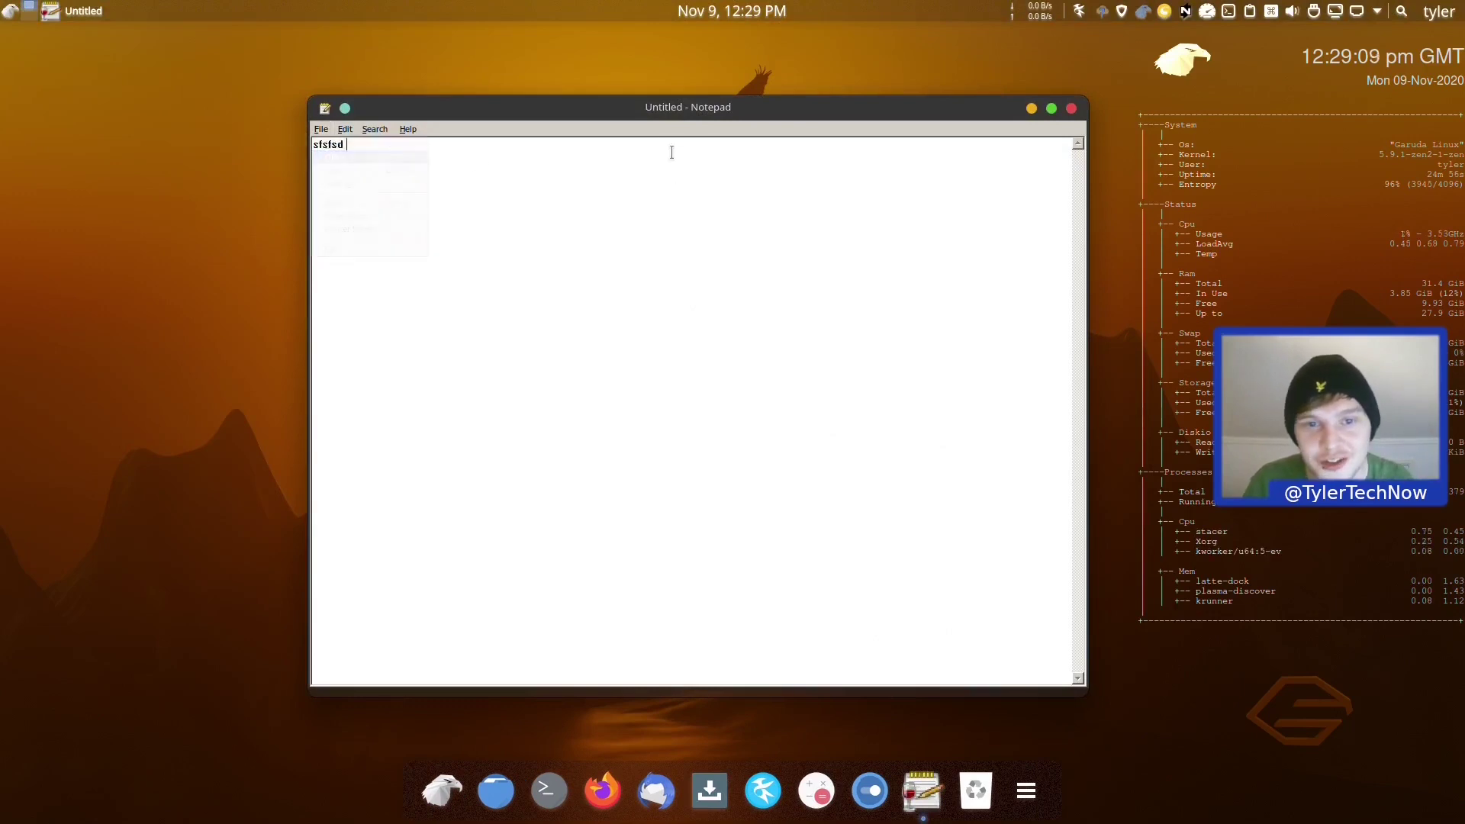
pyautogui.moveTo(680, 107)
pyautogui.mouseDown()
pyautogui.moveTo(557, 97)
pyautogui.moveTo(679, 95)
pyautogui.mouseUp()
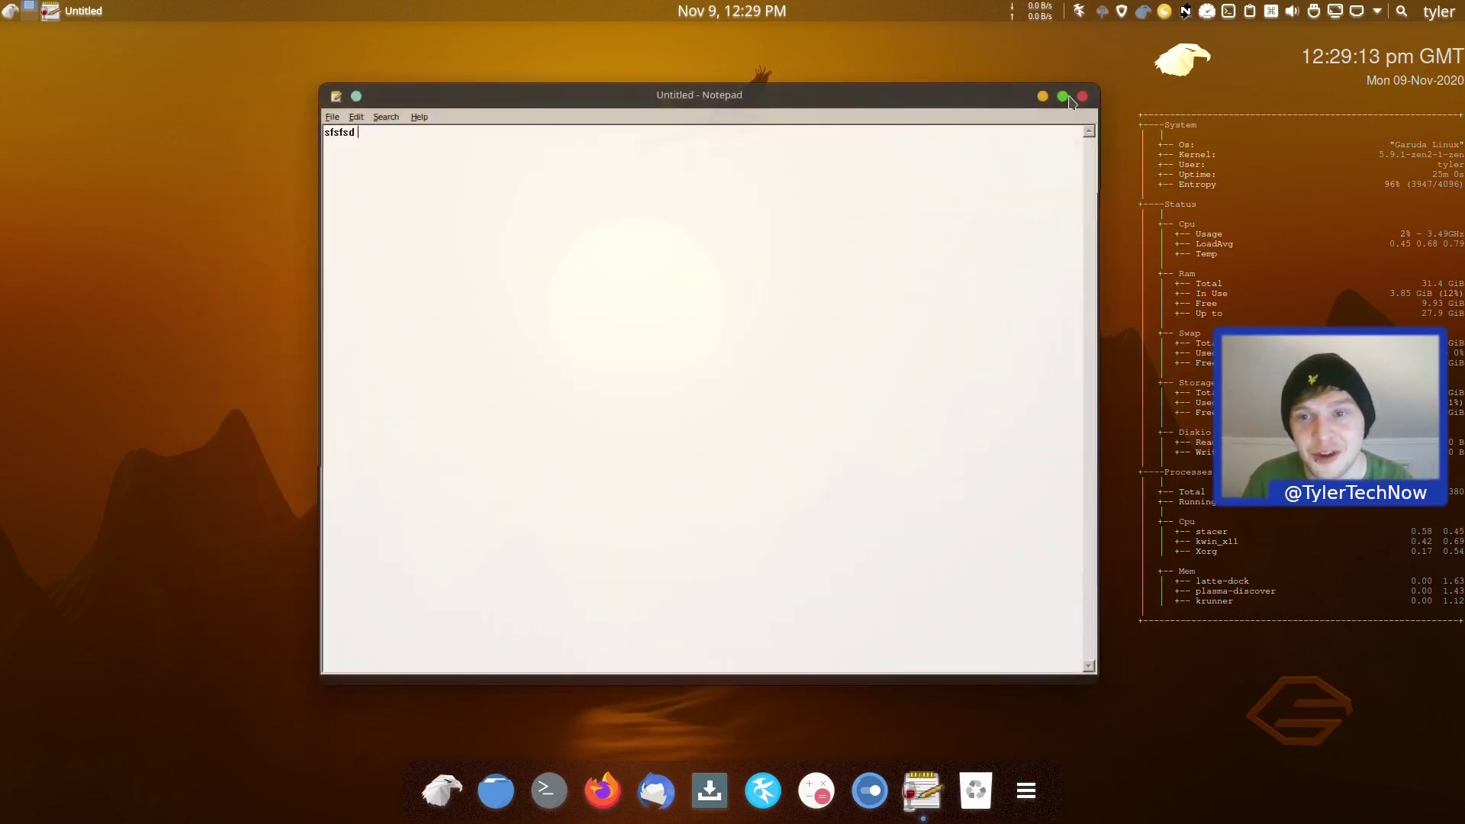
pyautogui.click(1082, 97)
pyautogui.click(728, 448)
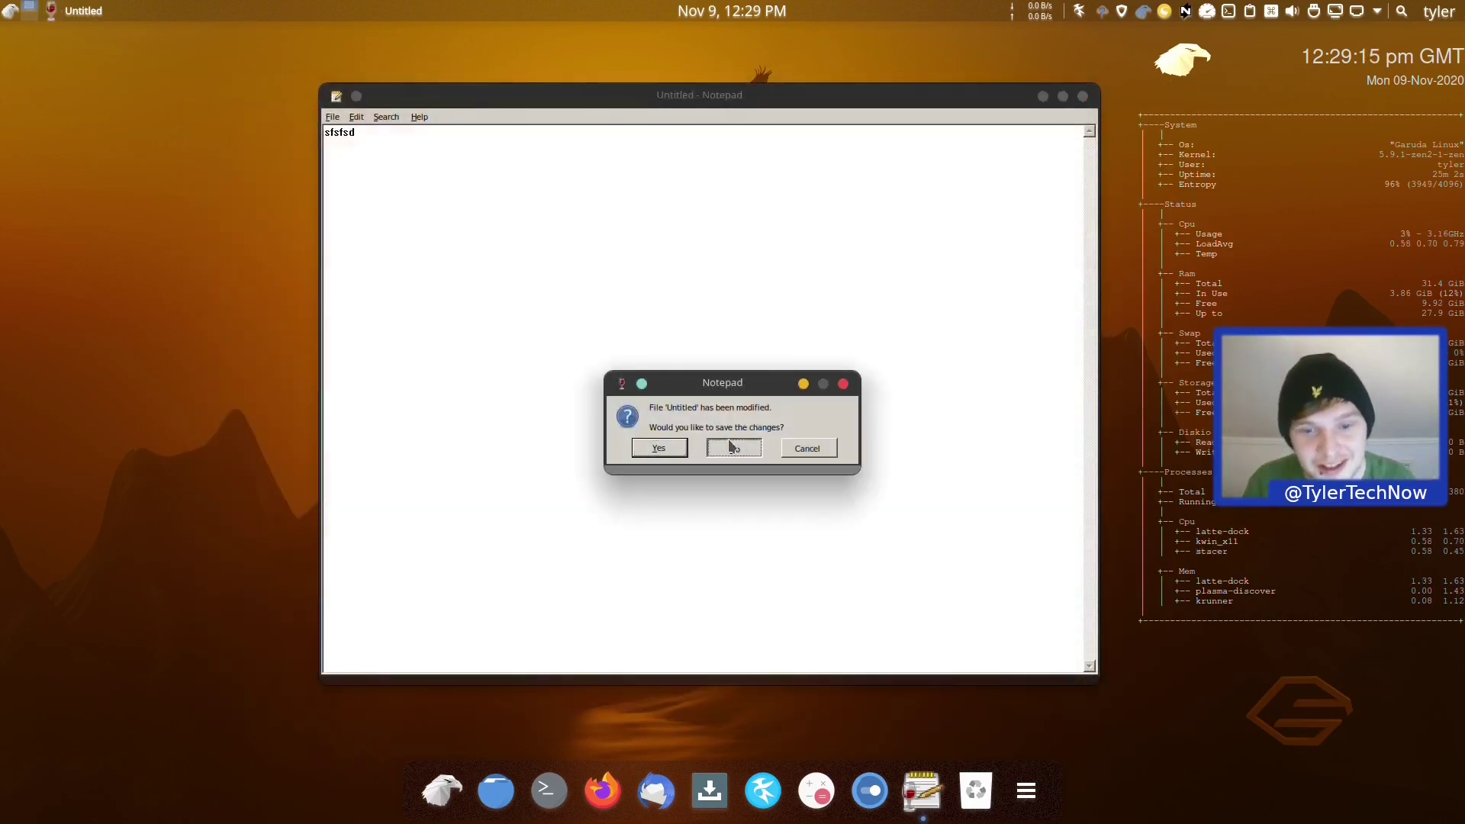
pyautogui.click(11, 11)
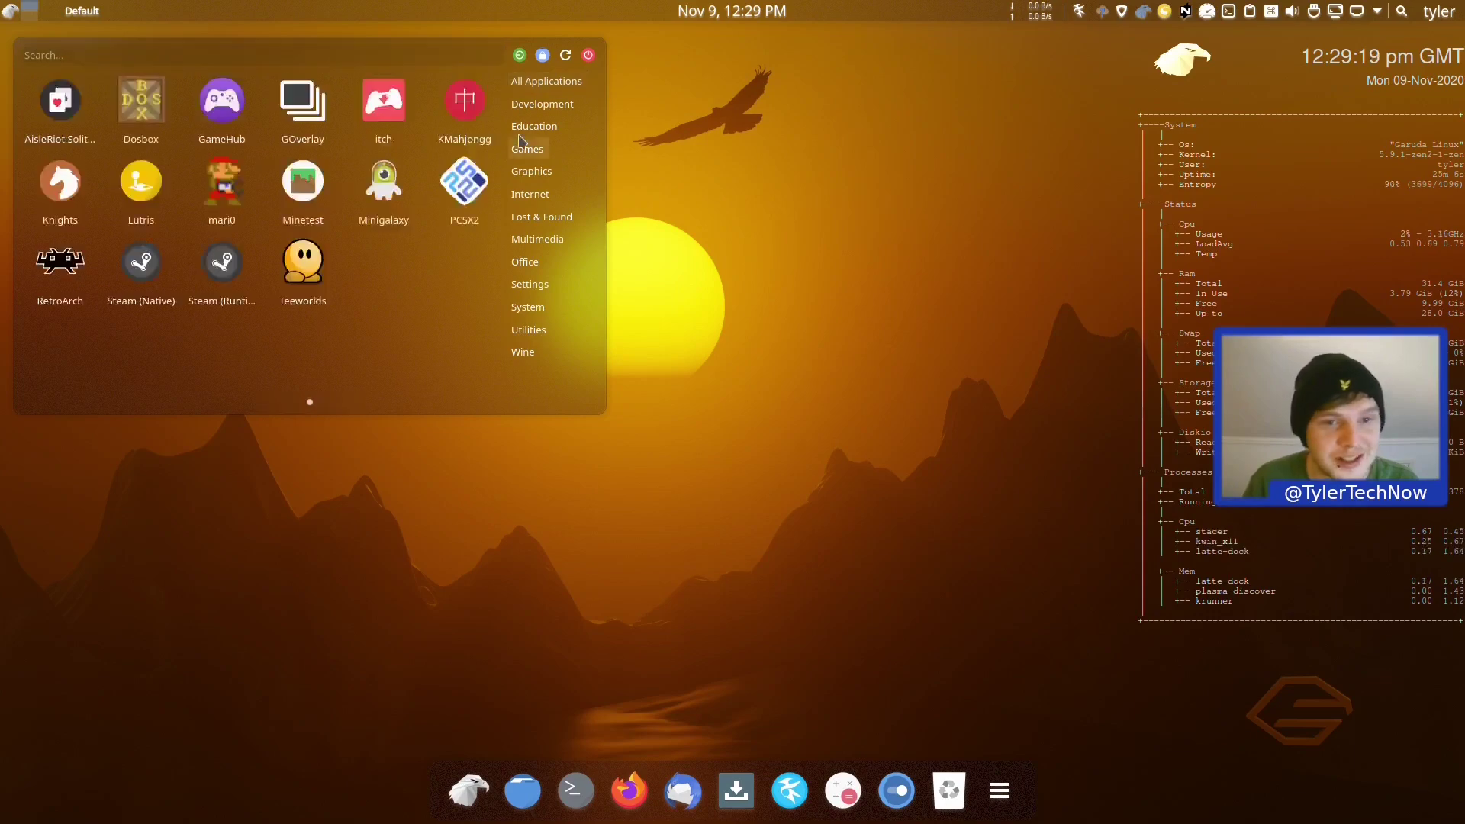
# Step: Close the launcher and minimize the Konsole window running htop
pyautogui.click(788, 226)
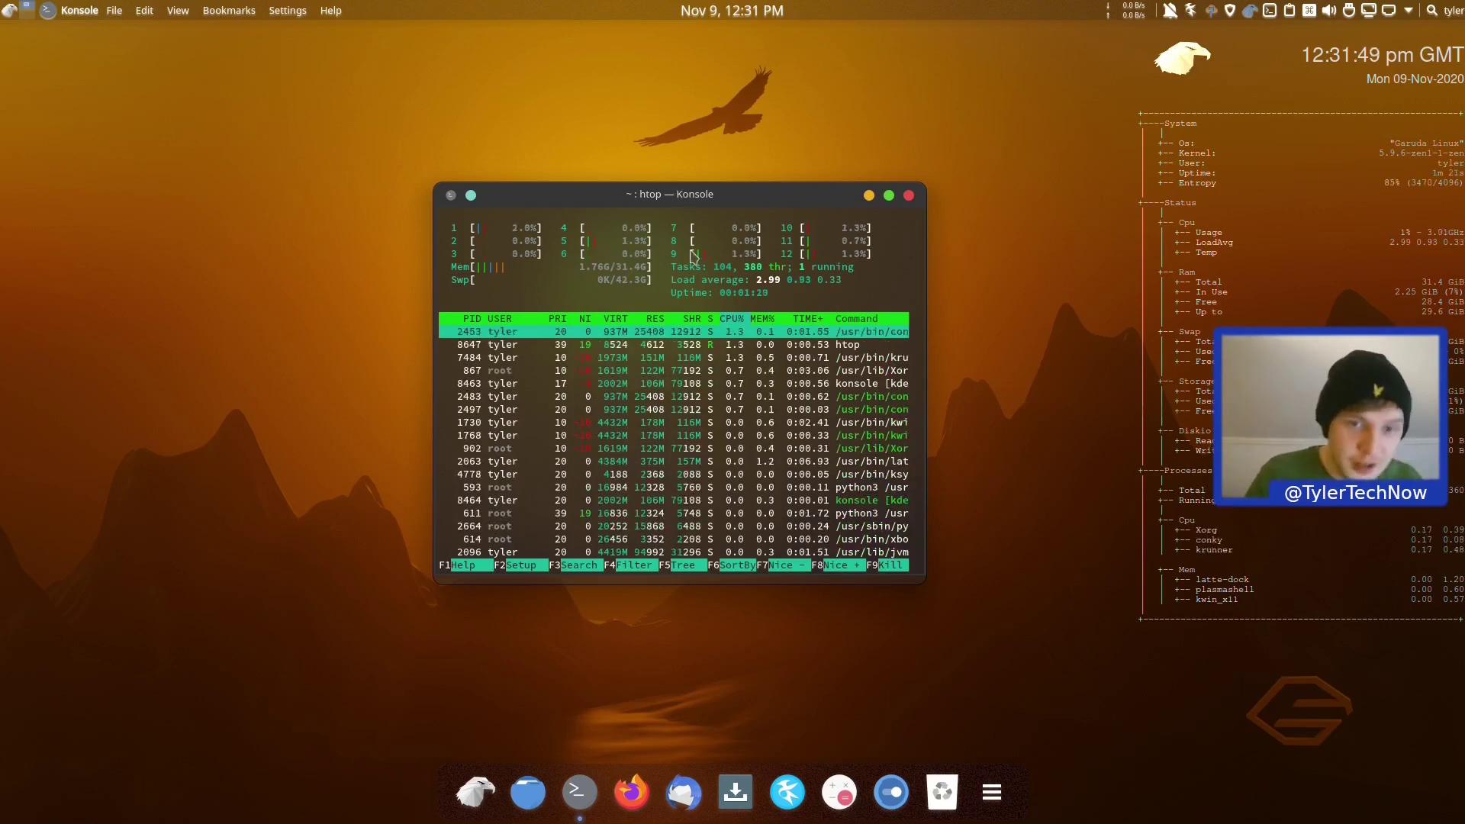
pyautogui.click(869, 195)
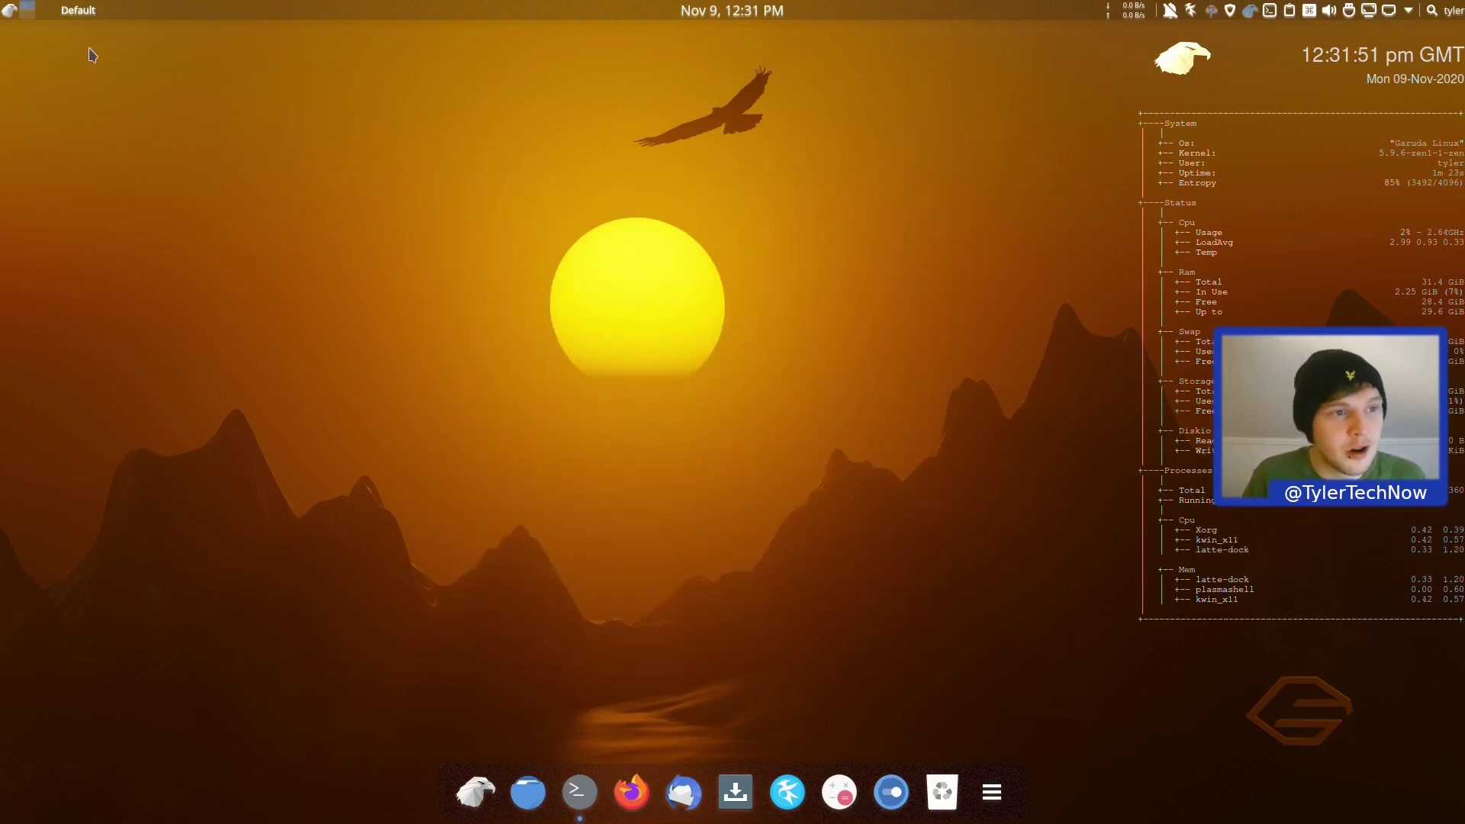
# Step: Search the launcher for 'global' to open Global Theme settings and scroll through the themes
pyautogui.click(11, 13)
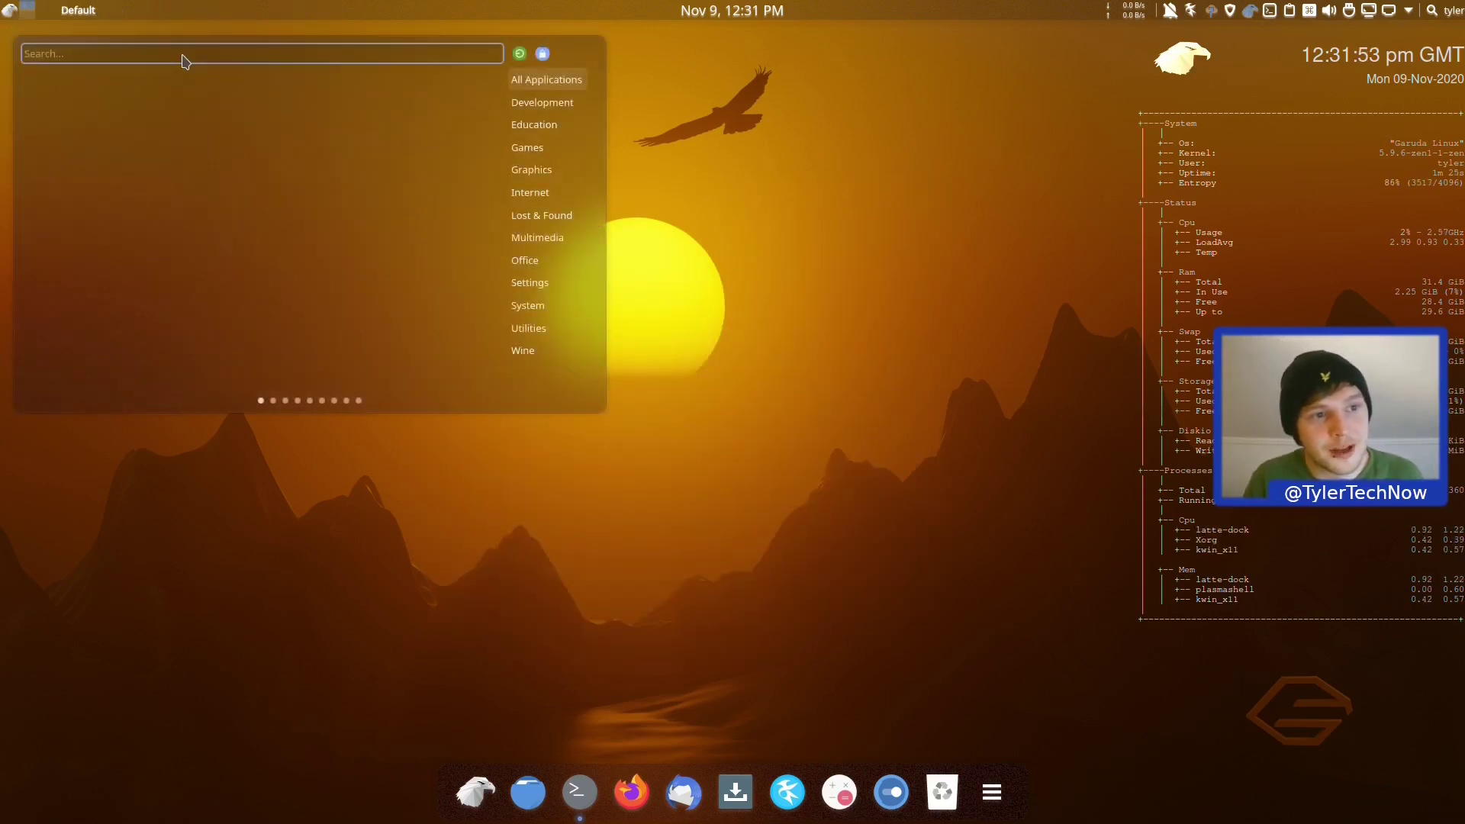
pyautogui.click(183, 61)
pyautogui.write('global')
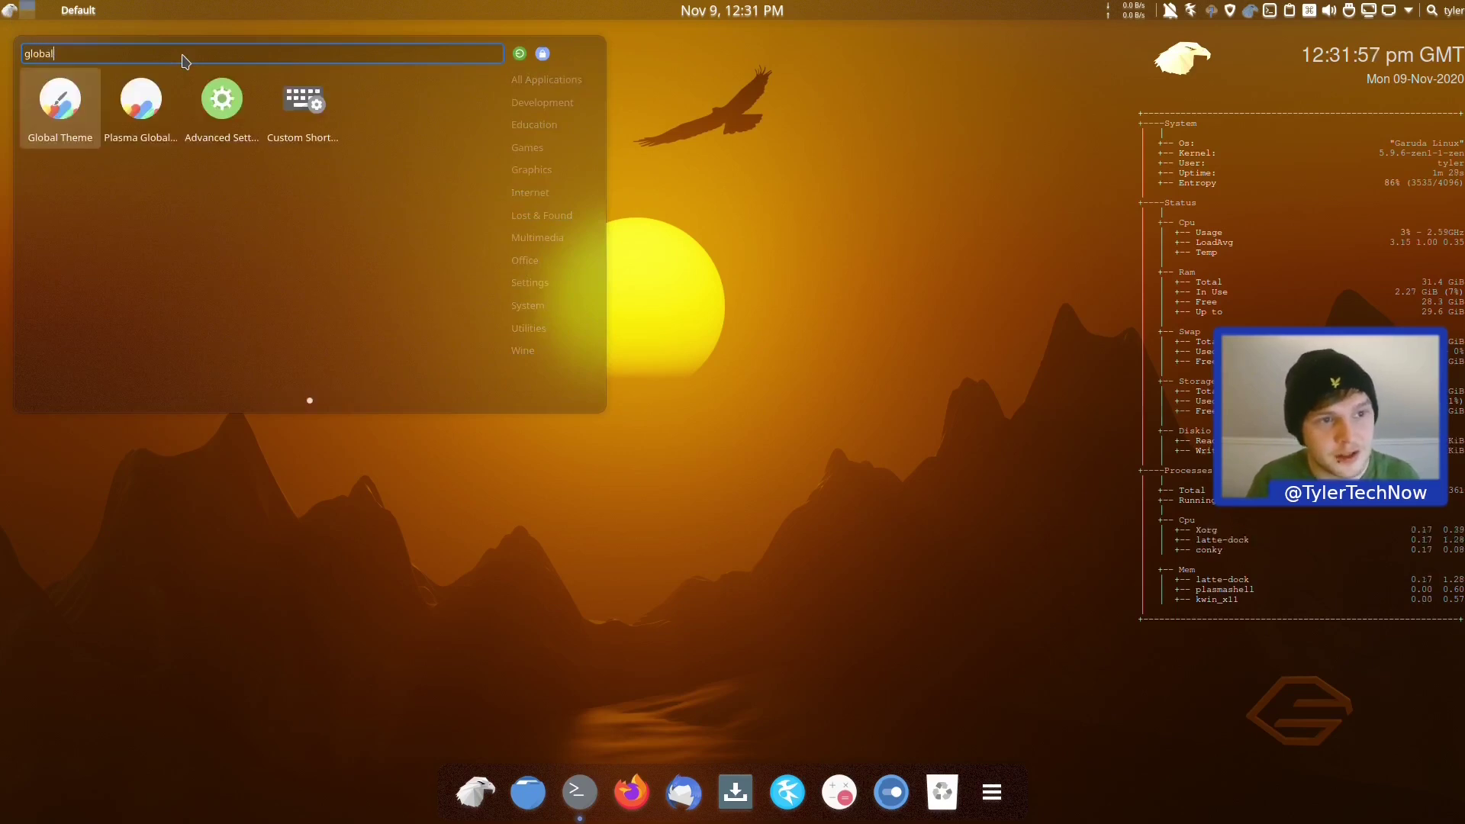
pyautogui.press('Return')
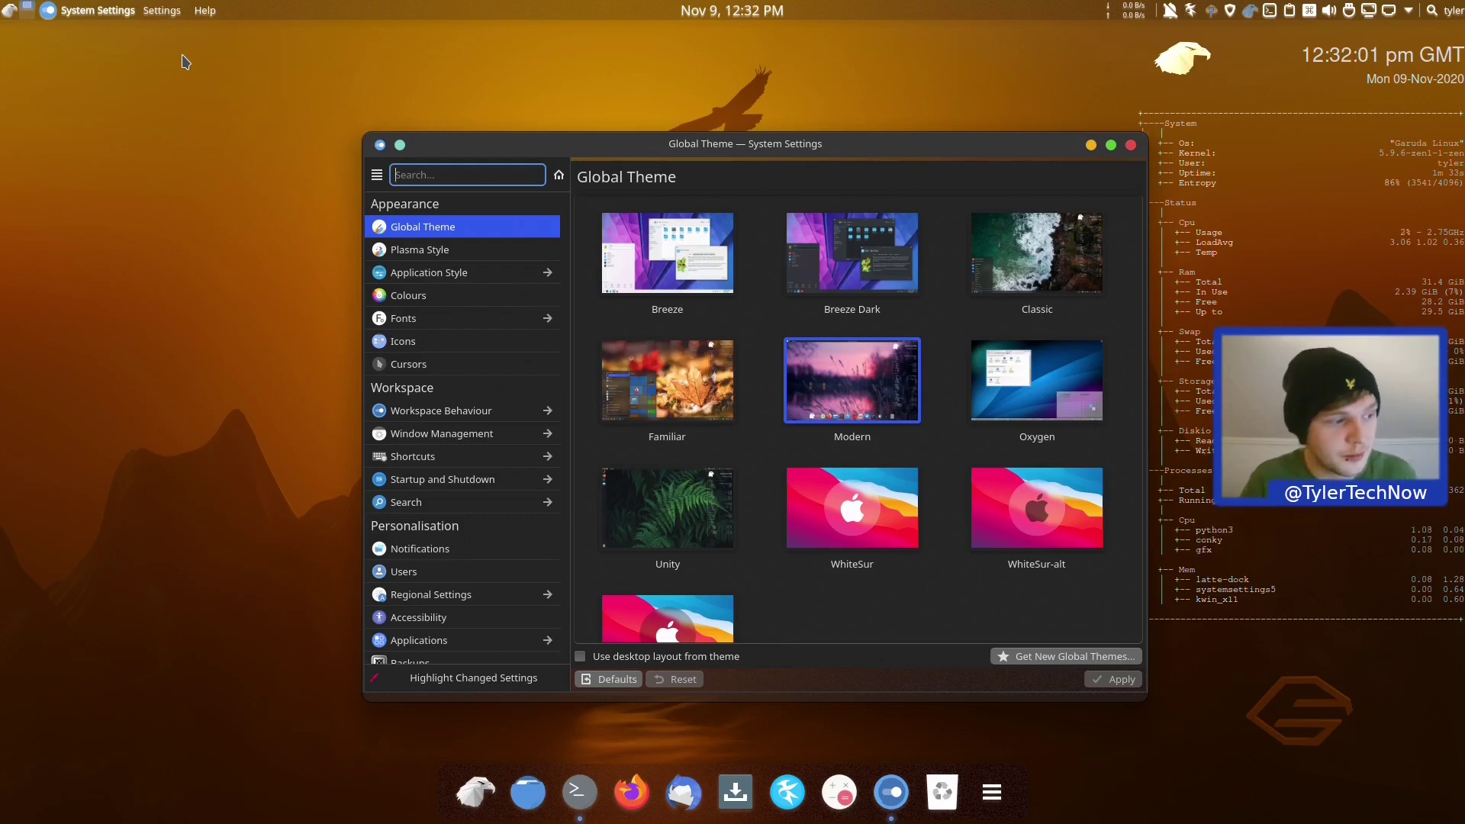
pyautogui.moveTo(659, 113); pyautogui.dragTo(659, 114)
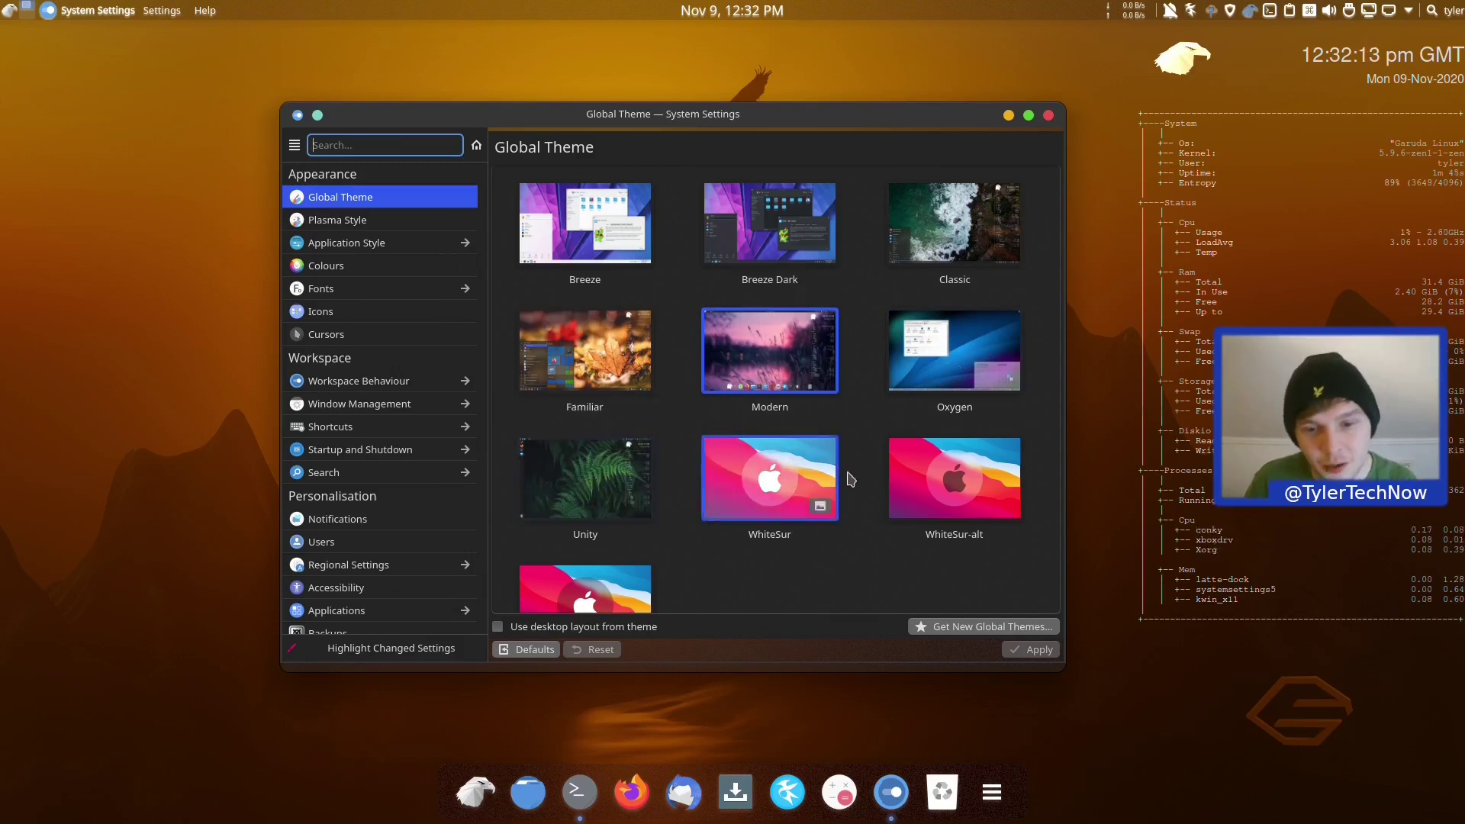
pyautogui.scroll(-1, 846, 475)
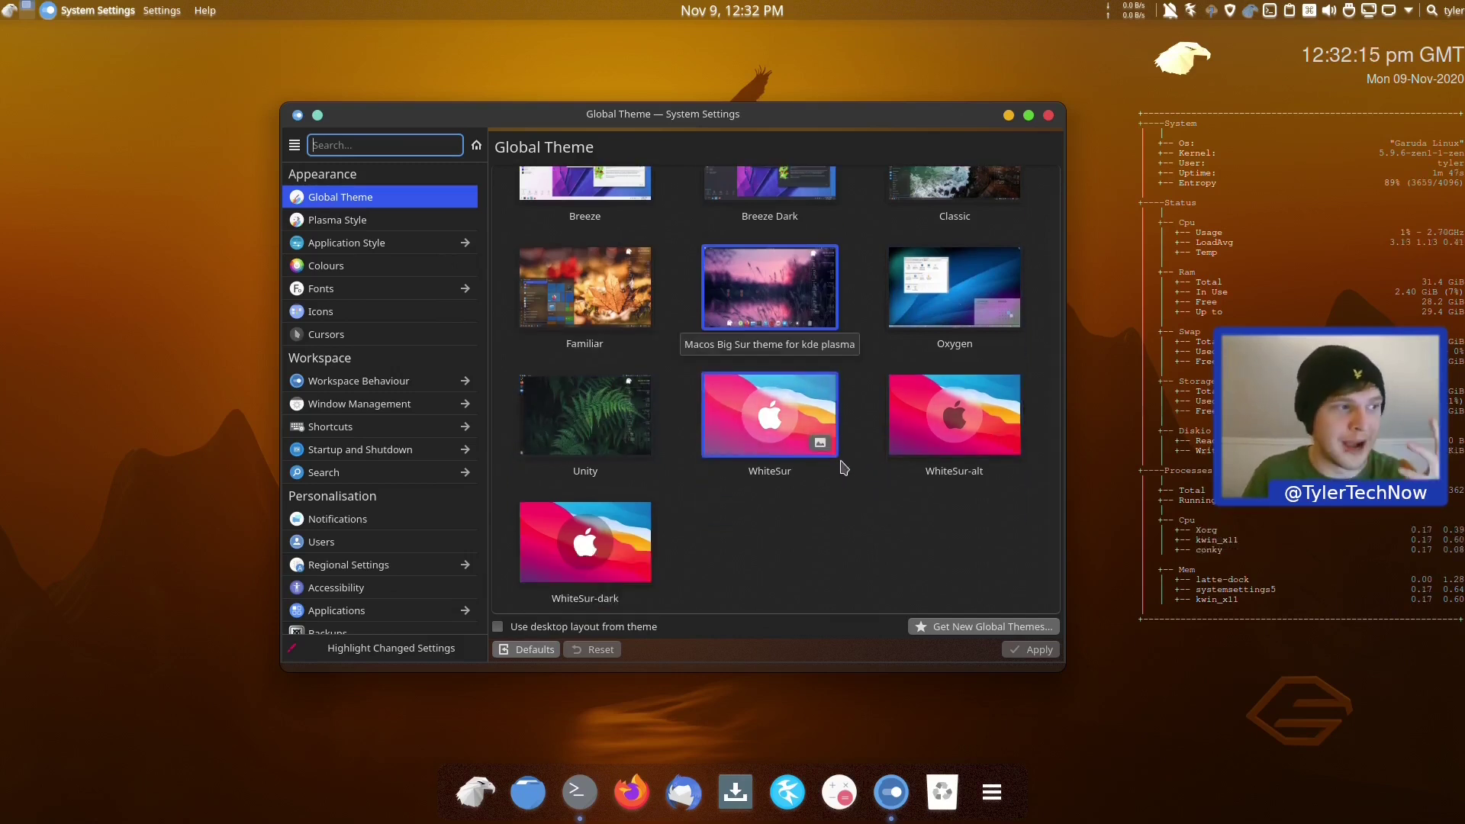
pyautogui.scroll(1, 835, 461)
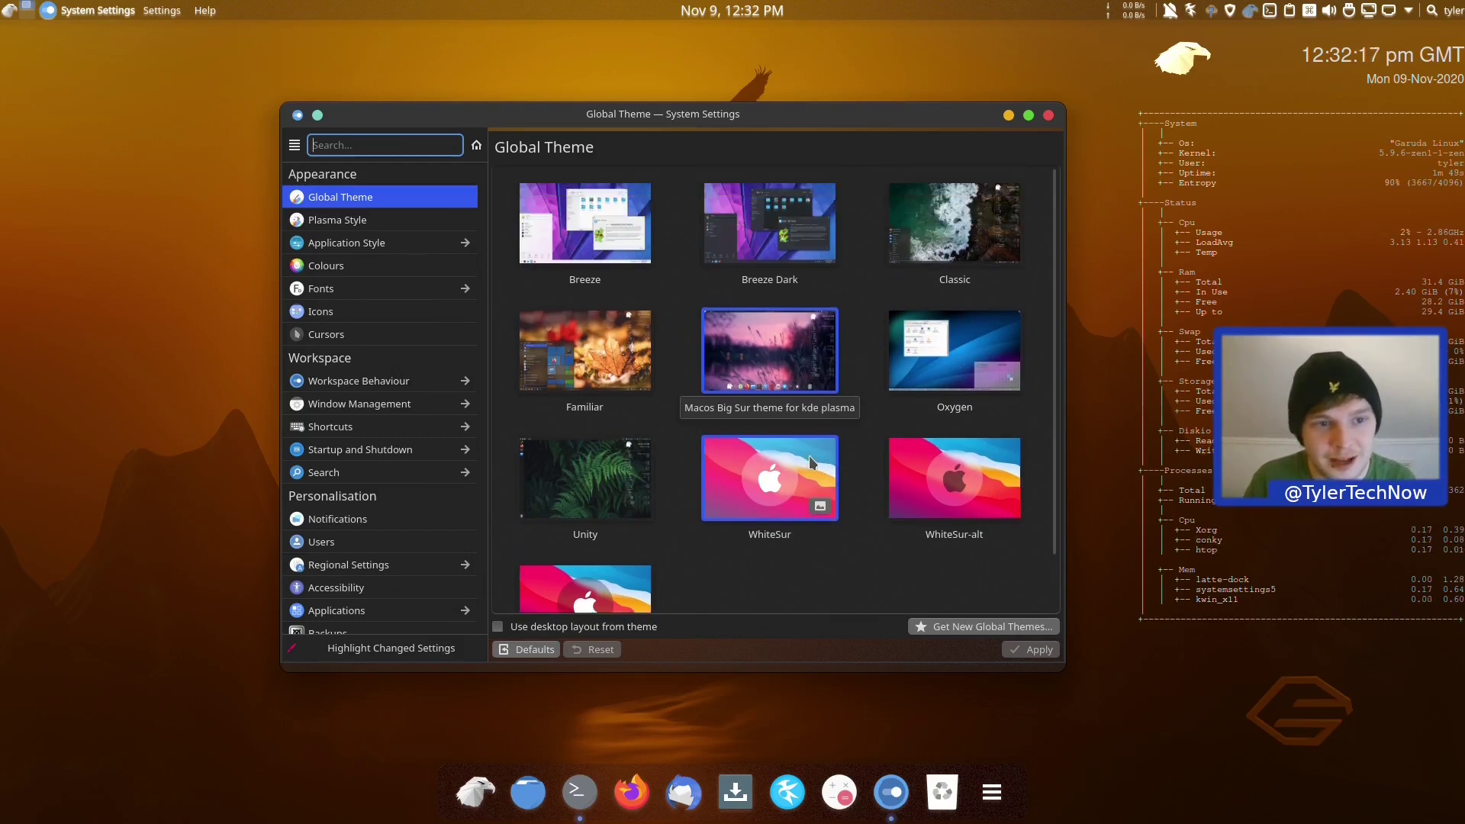
# Step: Scroll through the Tela circle icon themes on the Icons page, then close System Settings
pyautogui.click(351, 318)
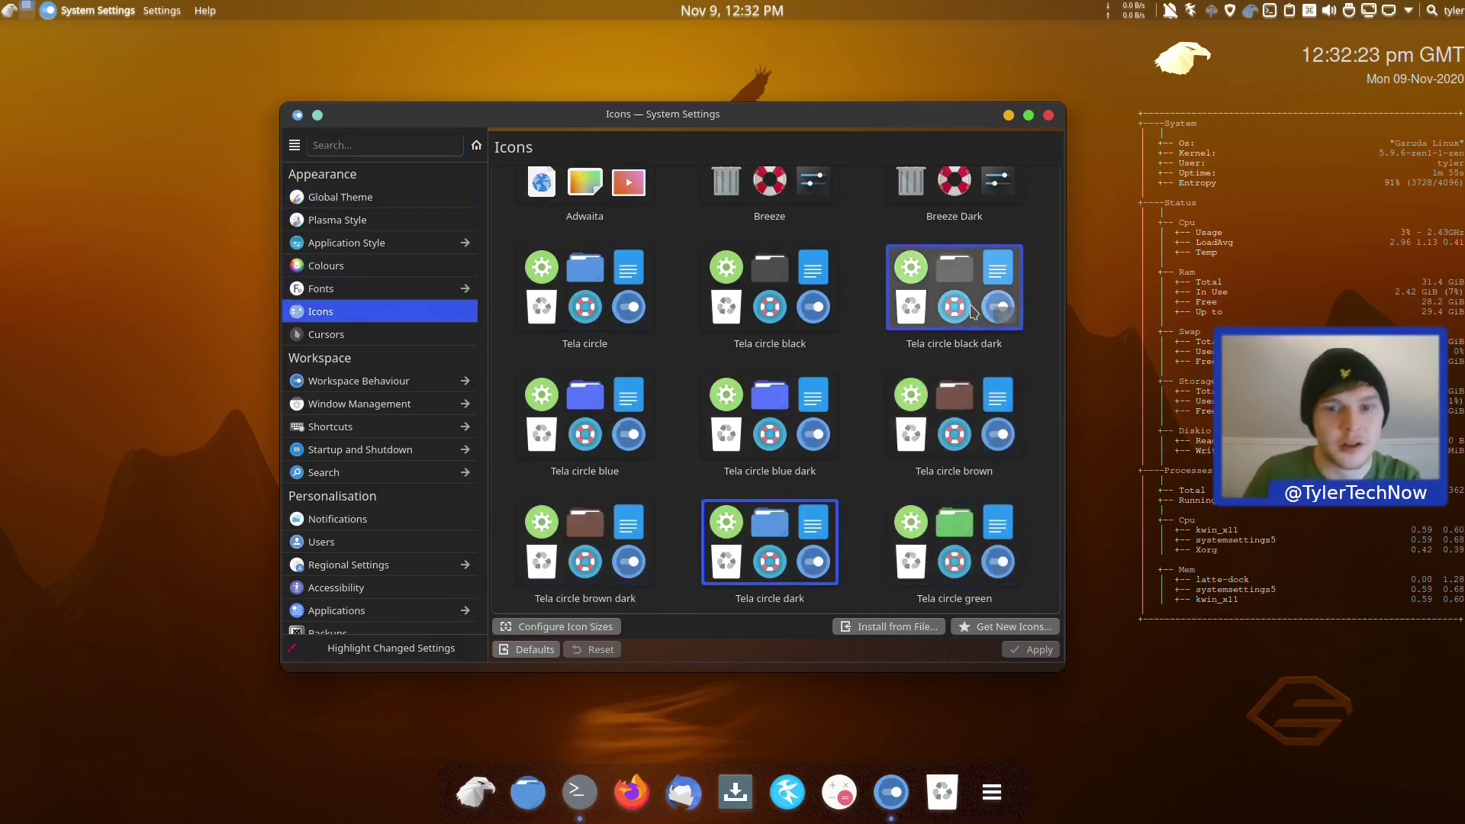
pyautogui.scroll(-2, 870, 366)
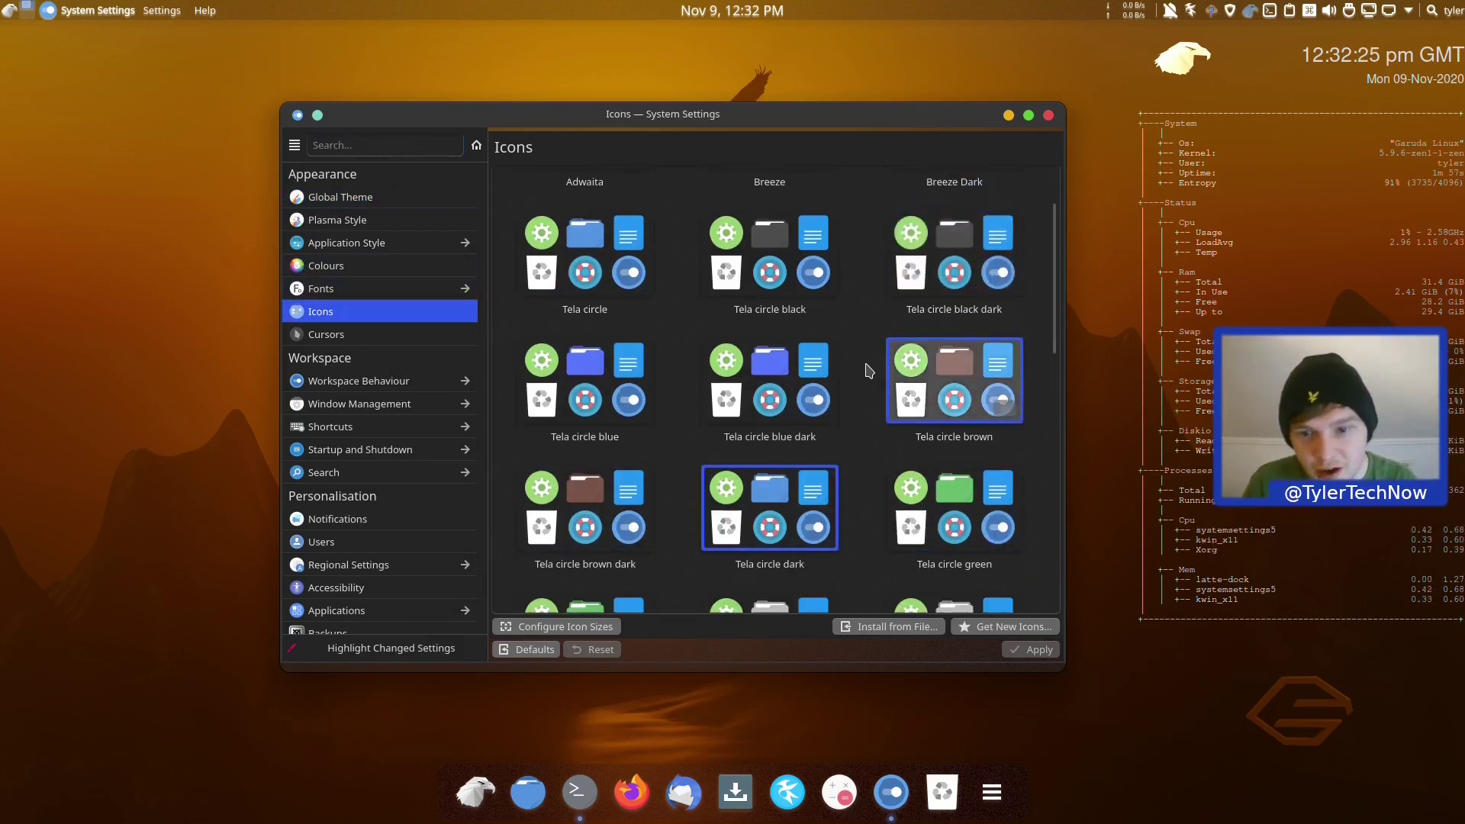
pyautogui.scroll(-5, 870, 372)
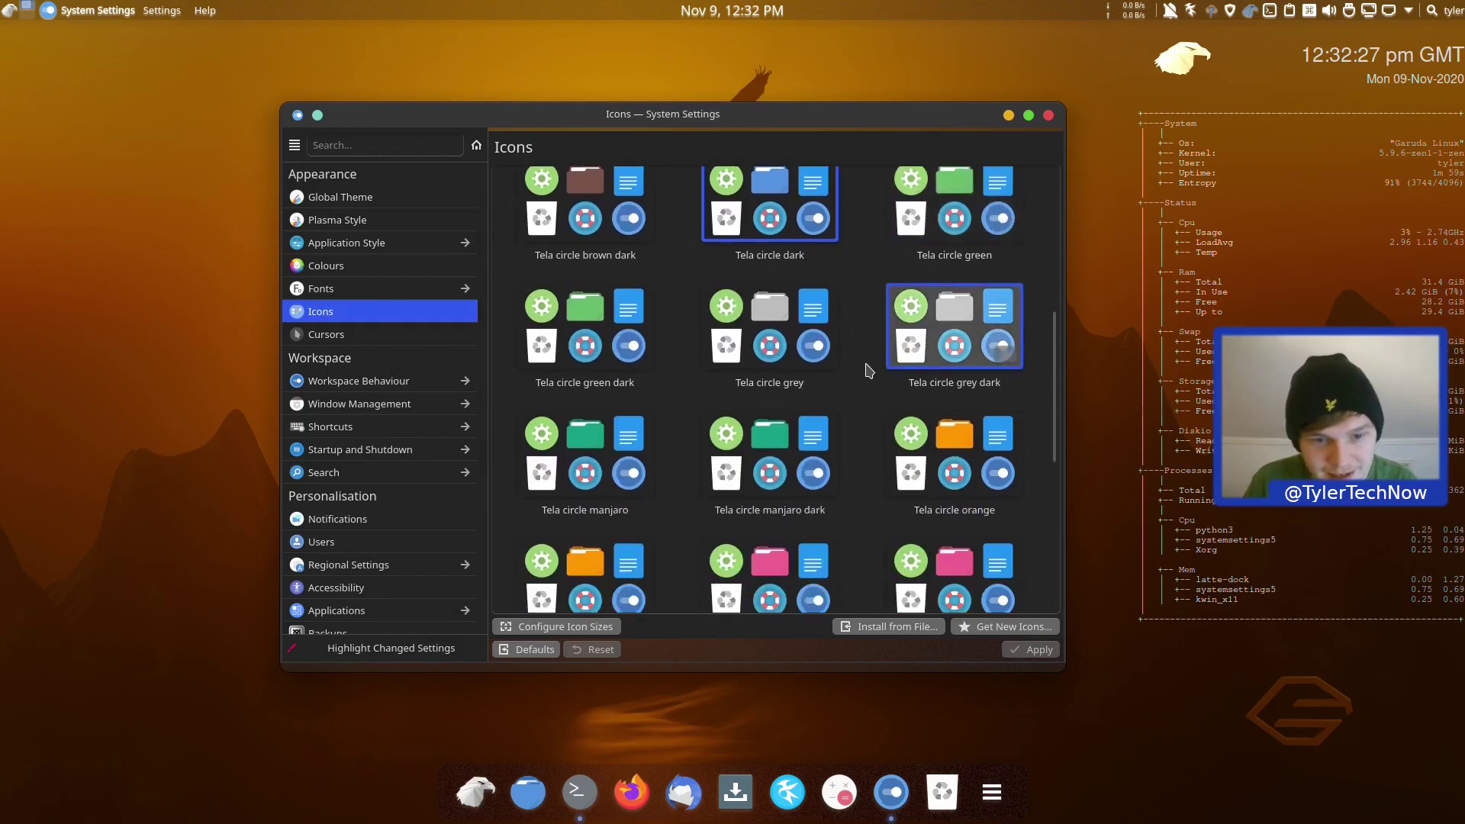
pyautogui.scroll(-6, 870, 372)
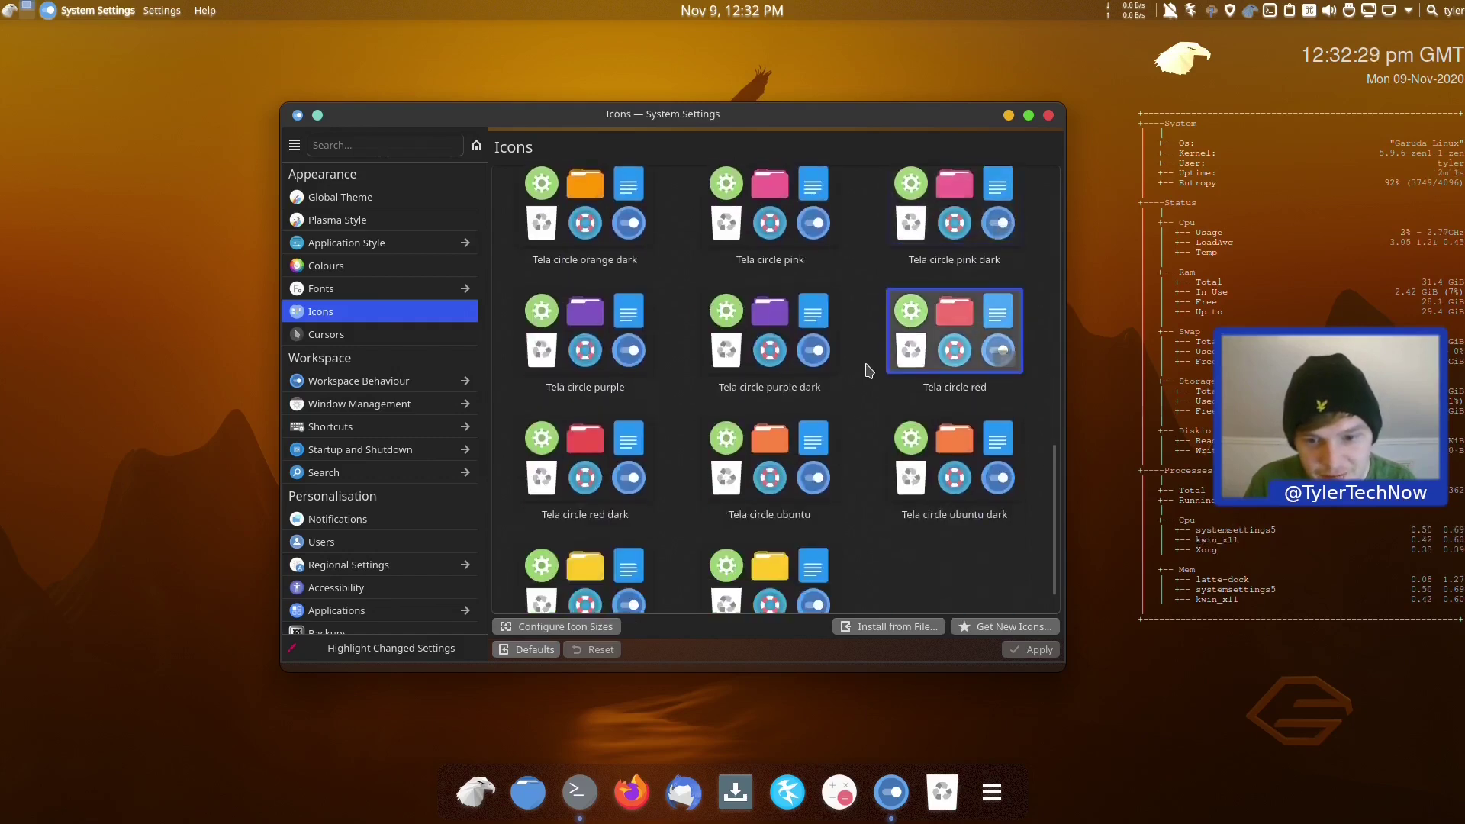
pyautogui.scroll(4, 869, 371)
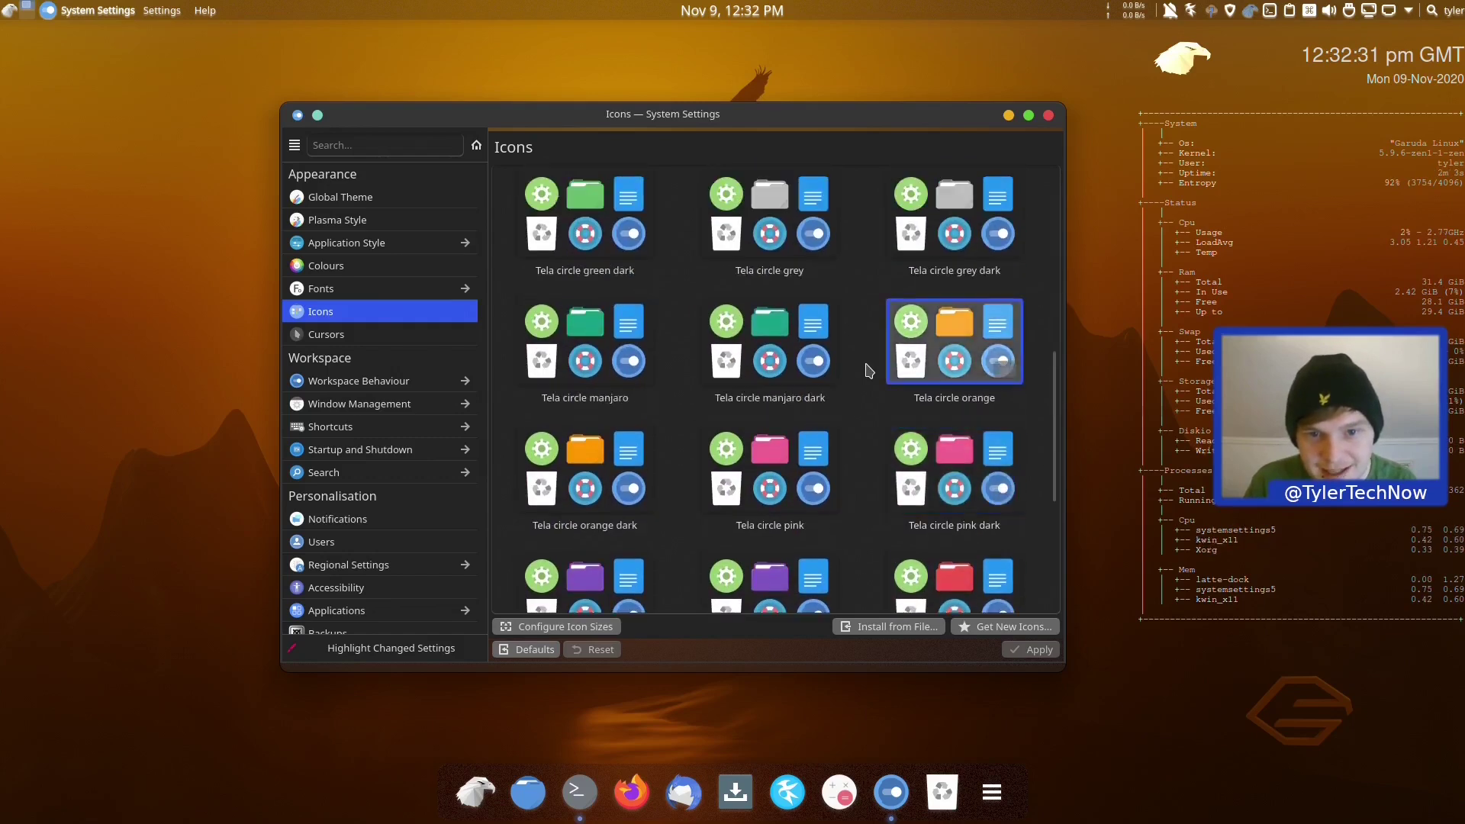
pyautogui.scroll(8, 869, 371)
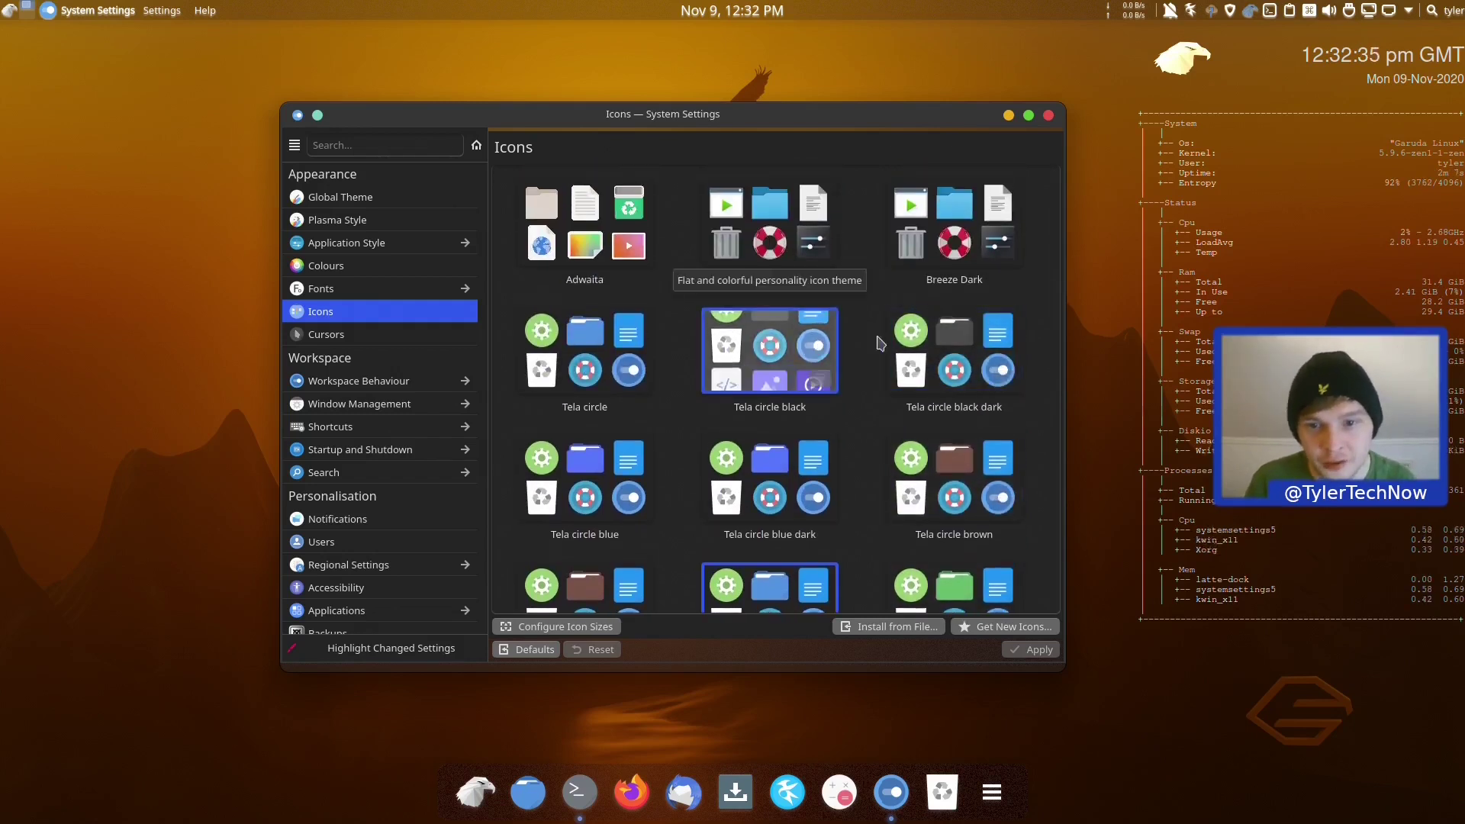
pyautogui.click(1048, 118)
# Step: Open Latte Dock's layout settings window from the panel's menu
pyautogui.rightClick(9, 16)
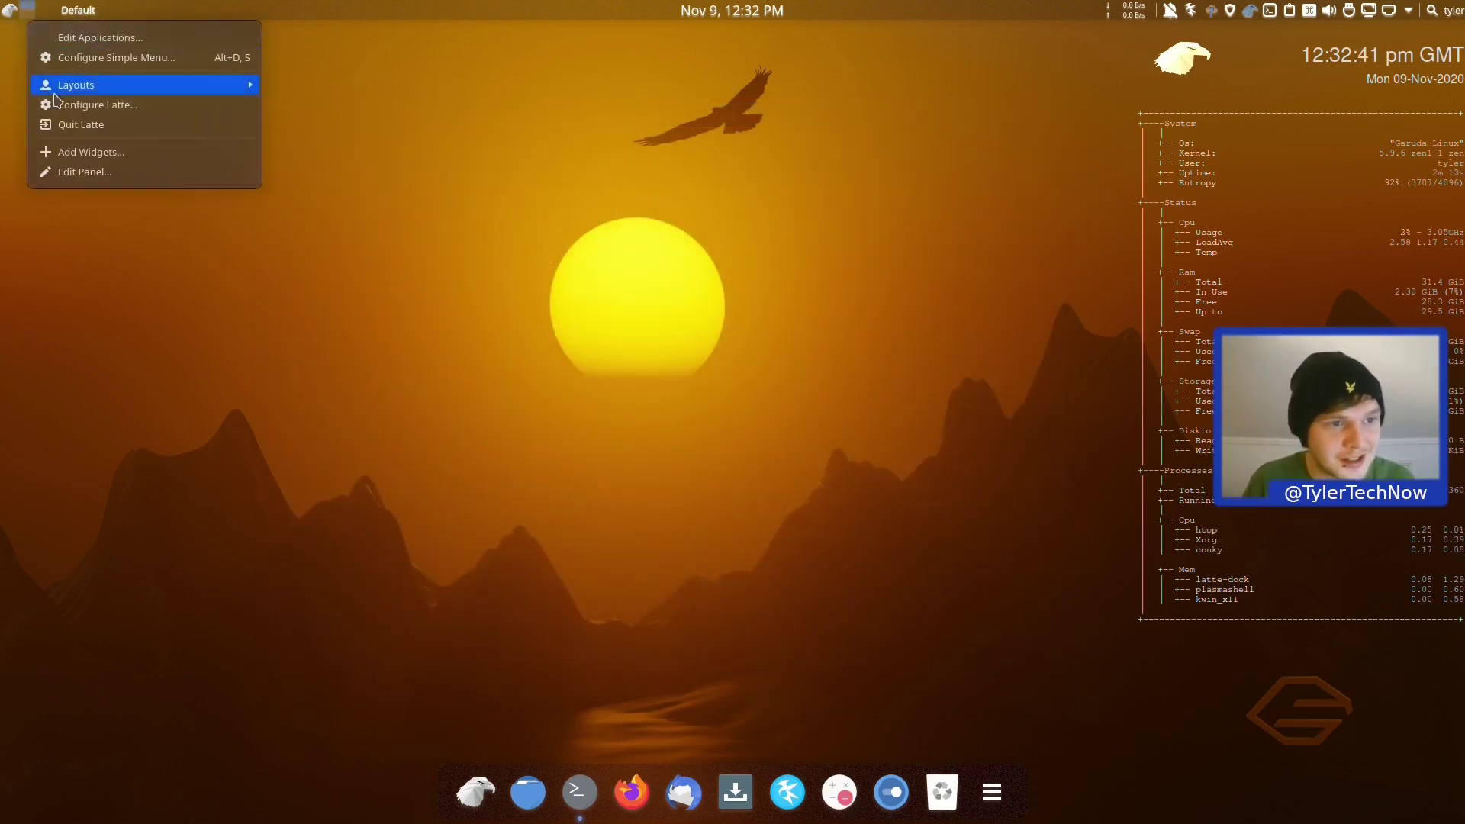
pyautogui.moveTo(151, 90)
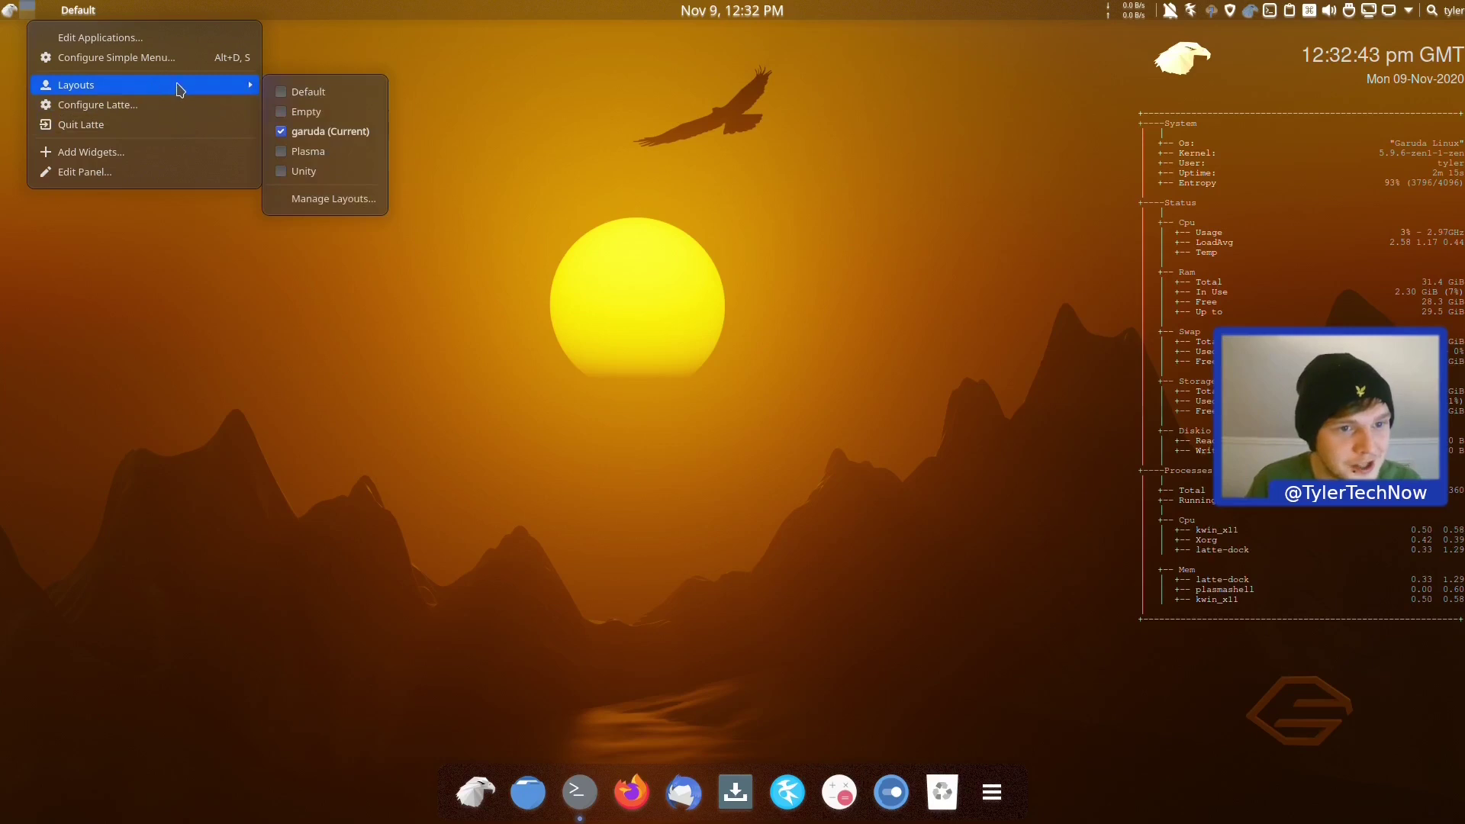
pyautogui.click(330, 200)
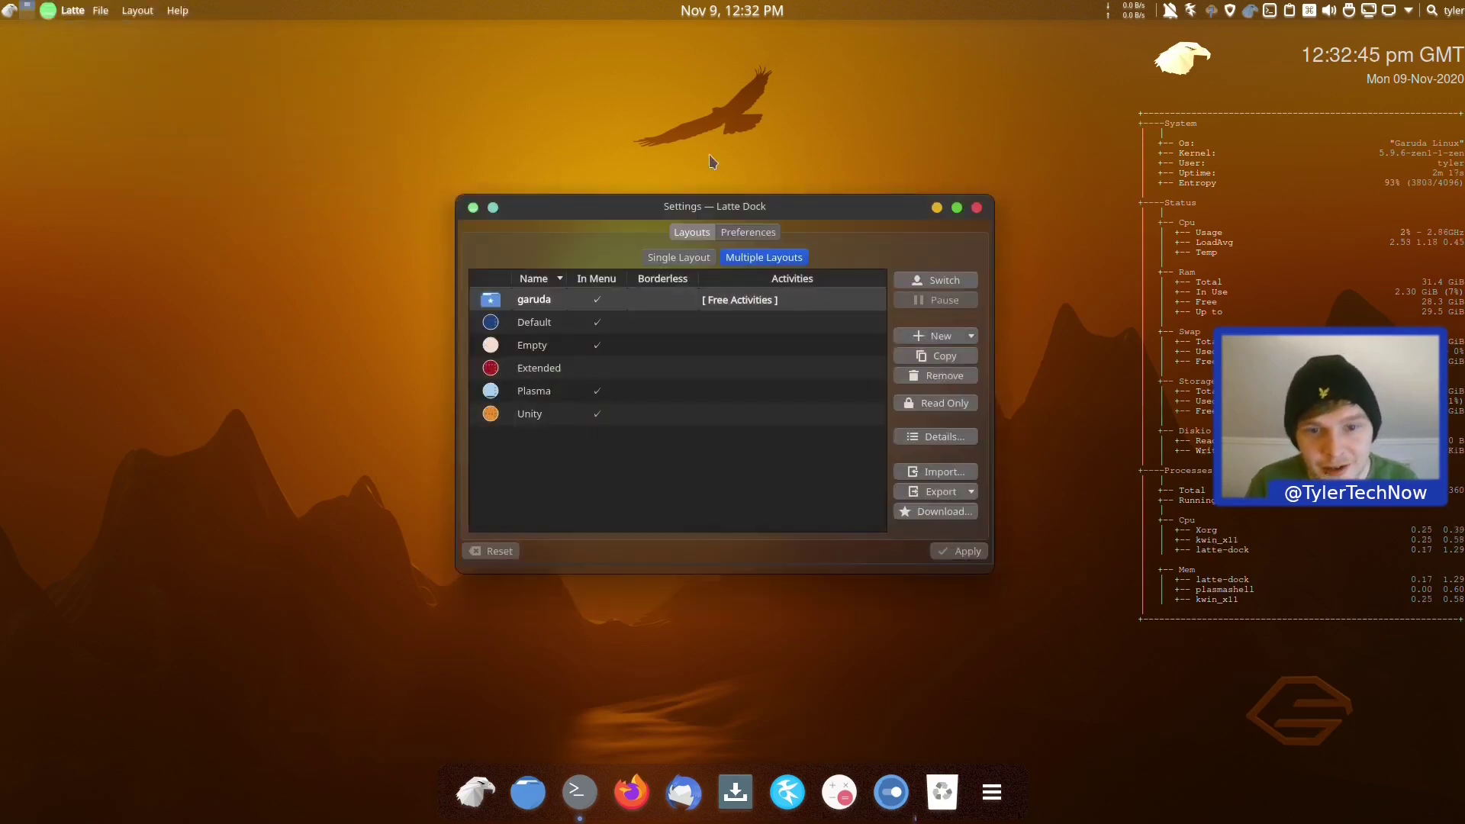
pyautogui.moveTo(726, 206); pyautogui.dragTo(695, 202)
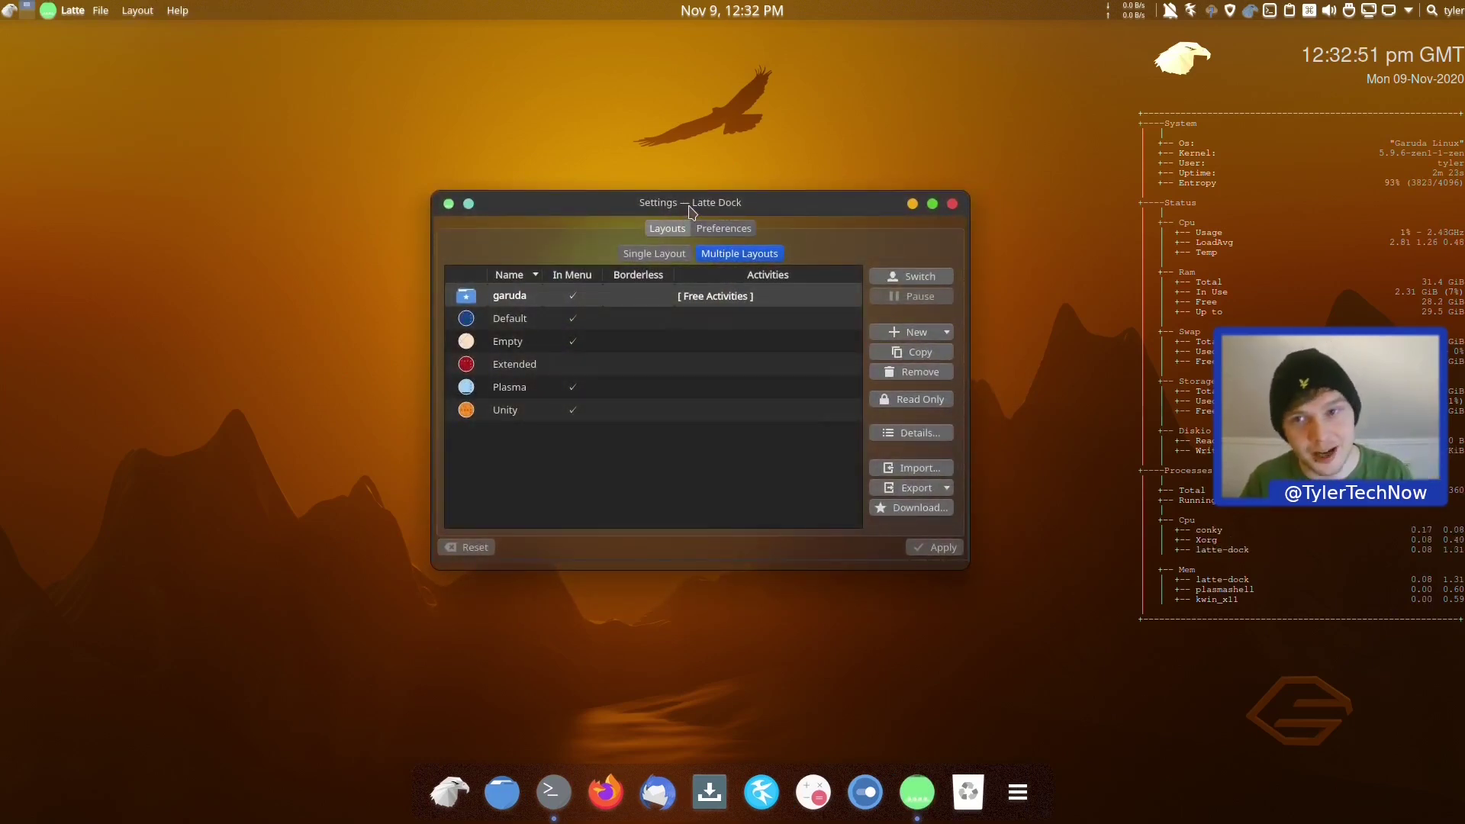
# Step: Exit widget editing, toggle Single then Multiple Layouts, and select the Unity layout
pyautogui.rightClick(685, 7)
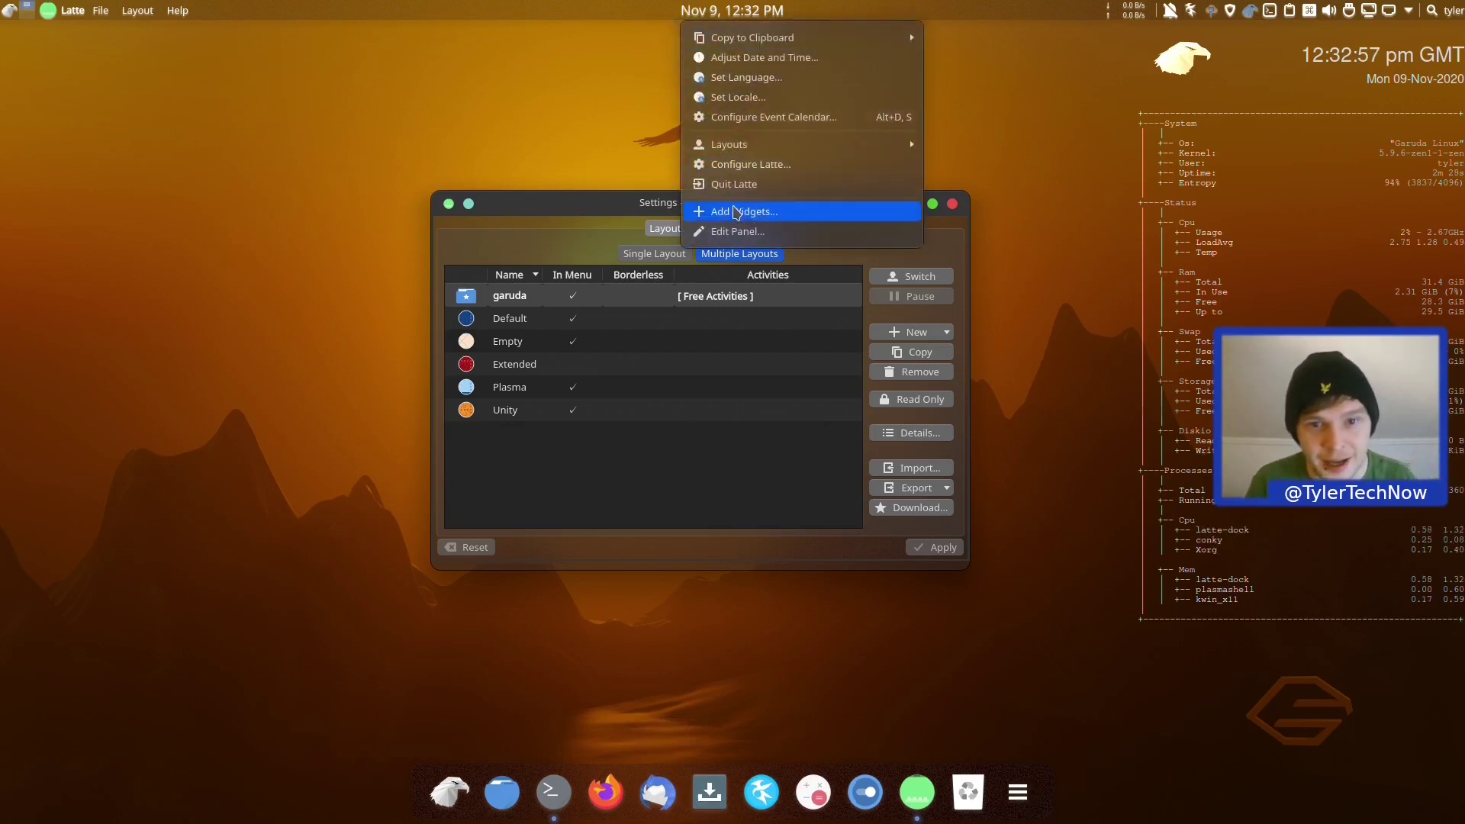
pyautogui.click(461, 267)
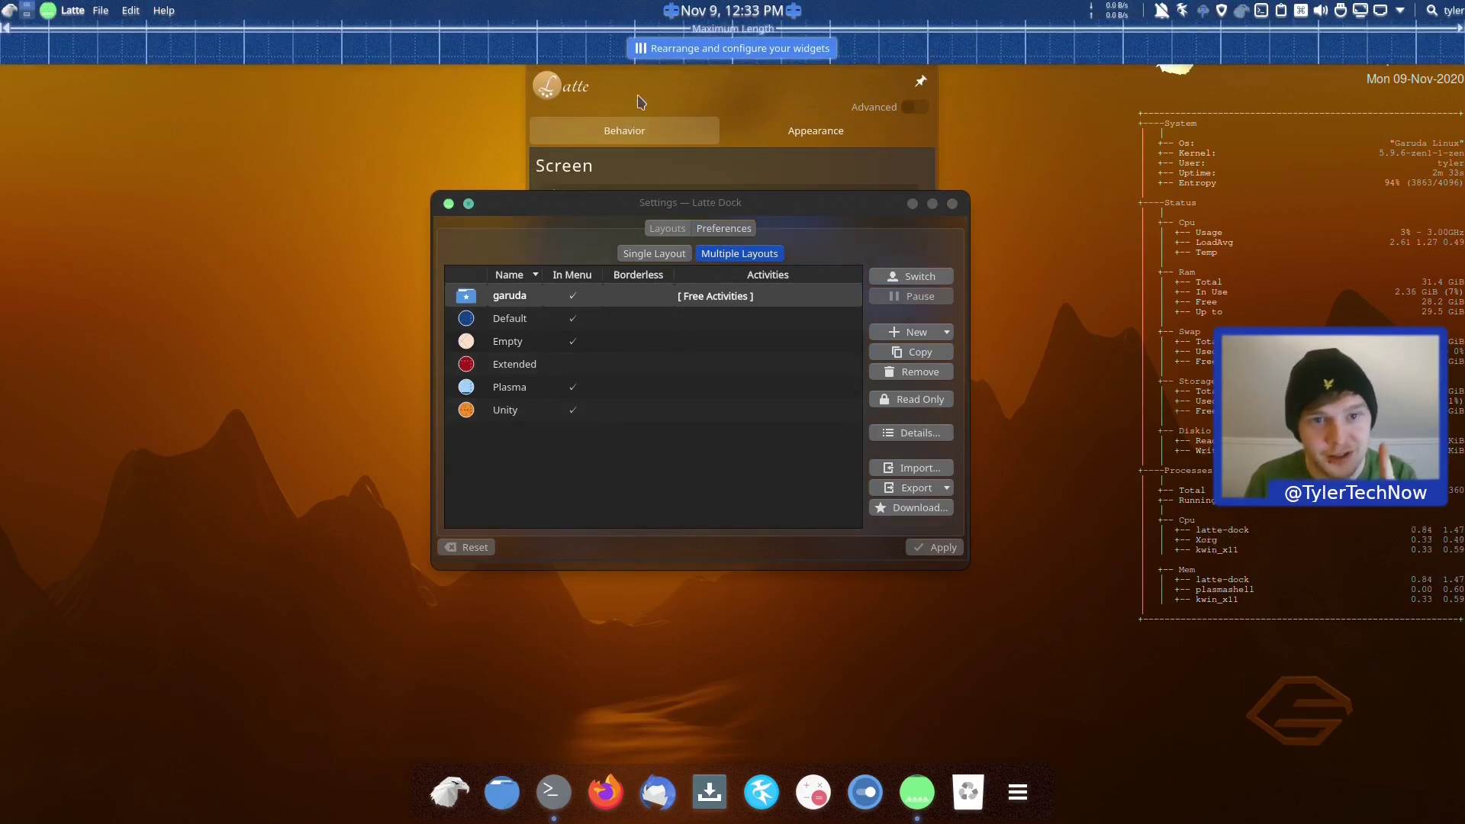
pyautogui.click(333, 137)
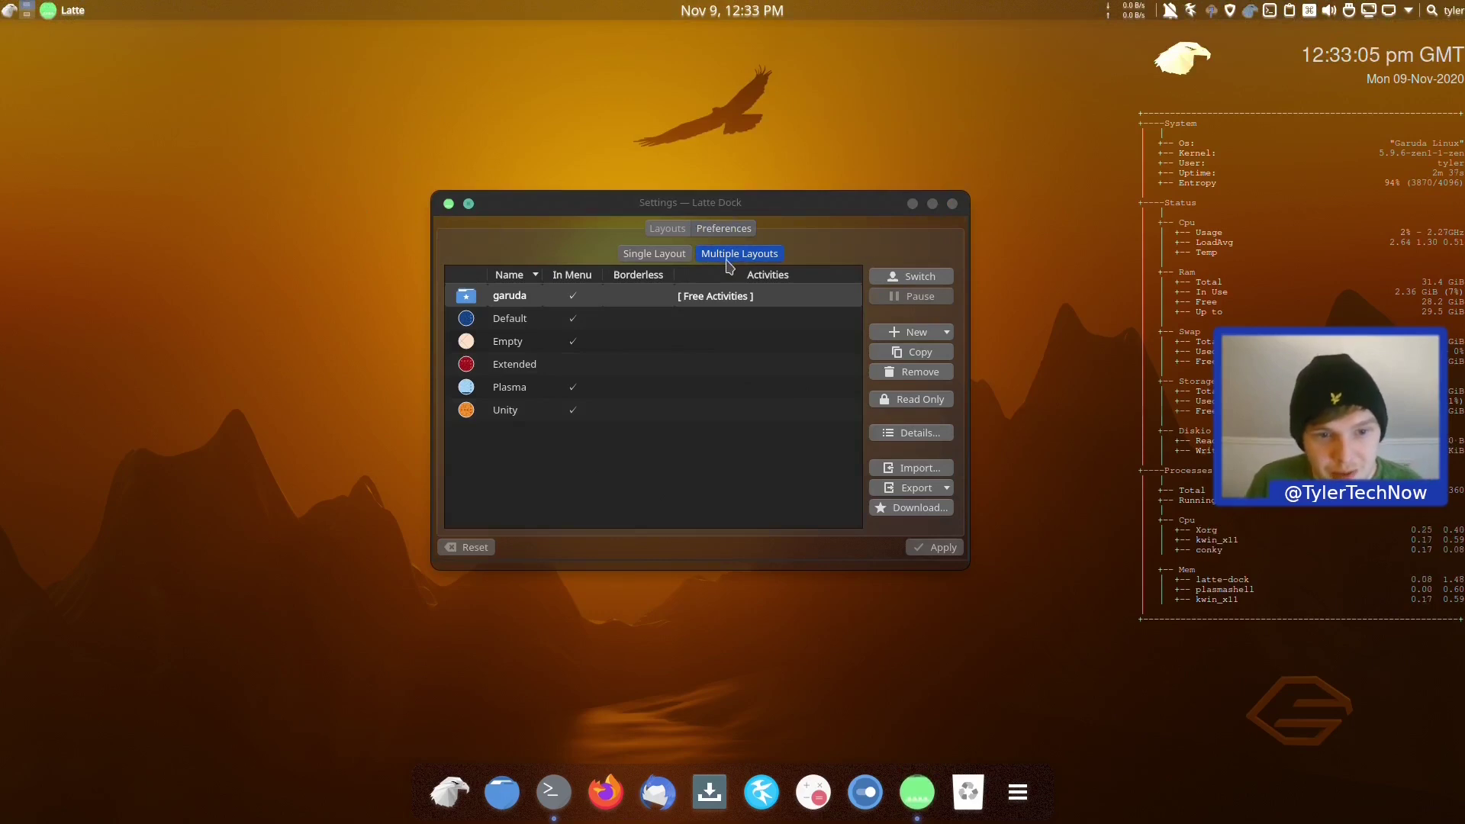
pyautogui.click(645, 257)
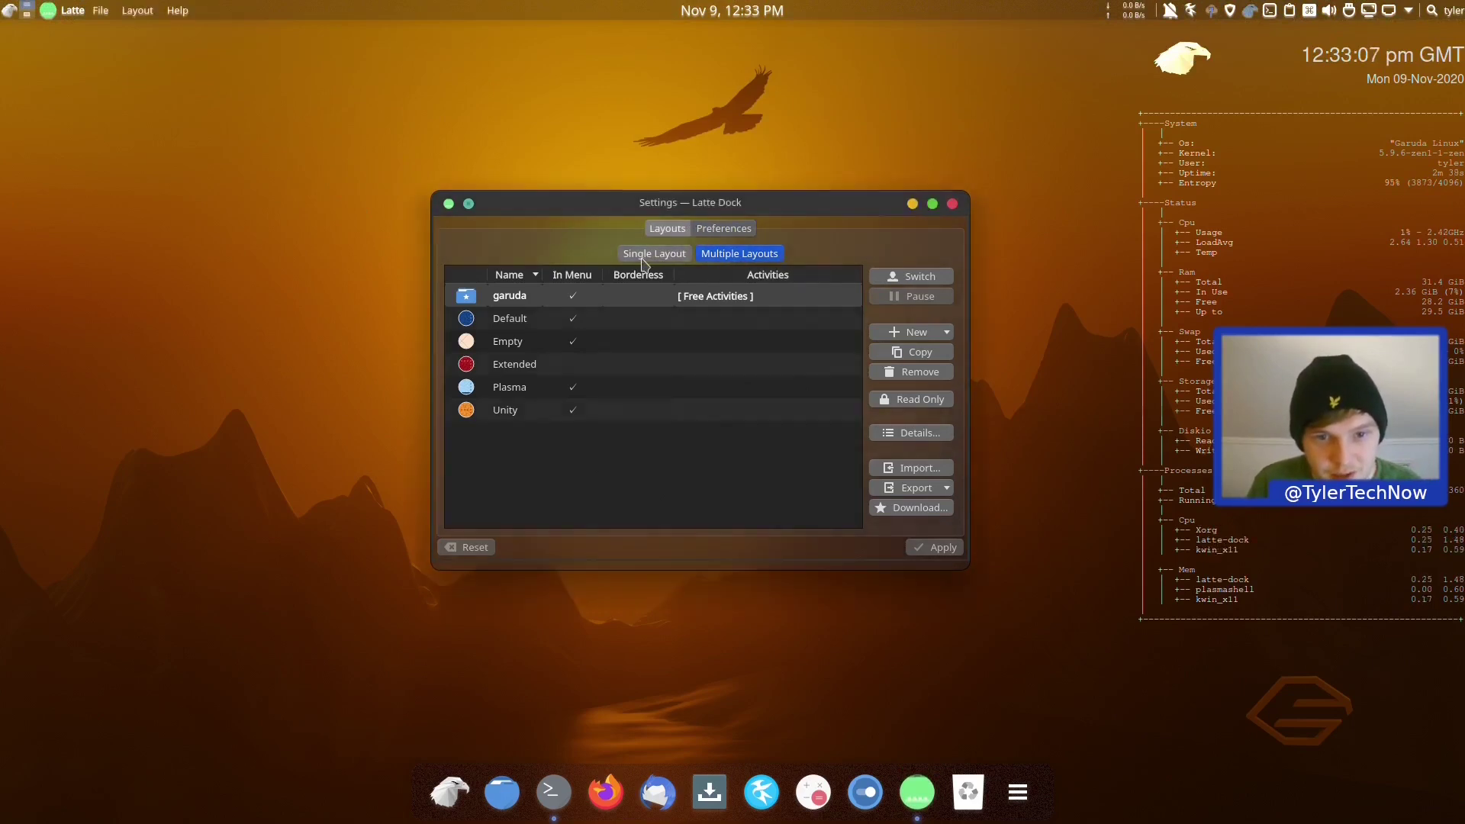
pyautogui.click(763, 255)
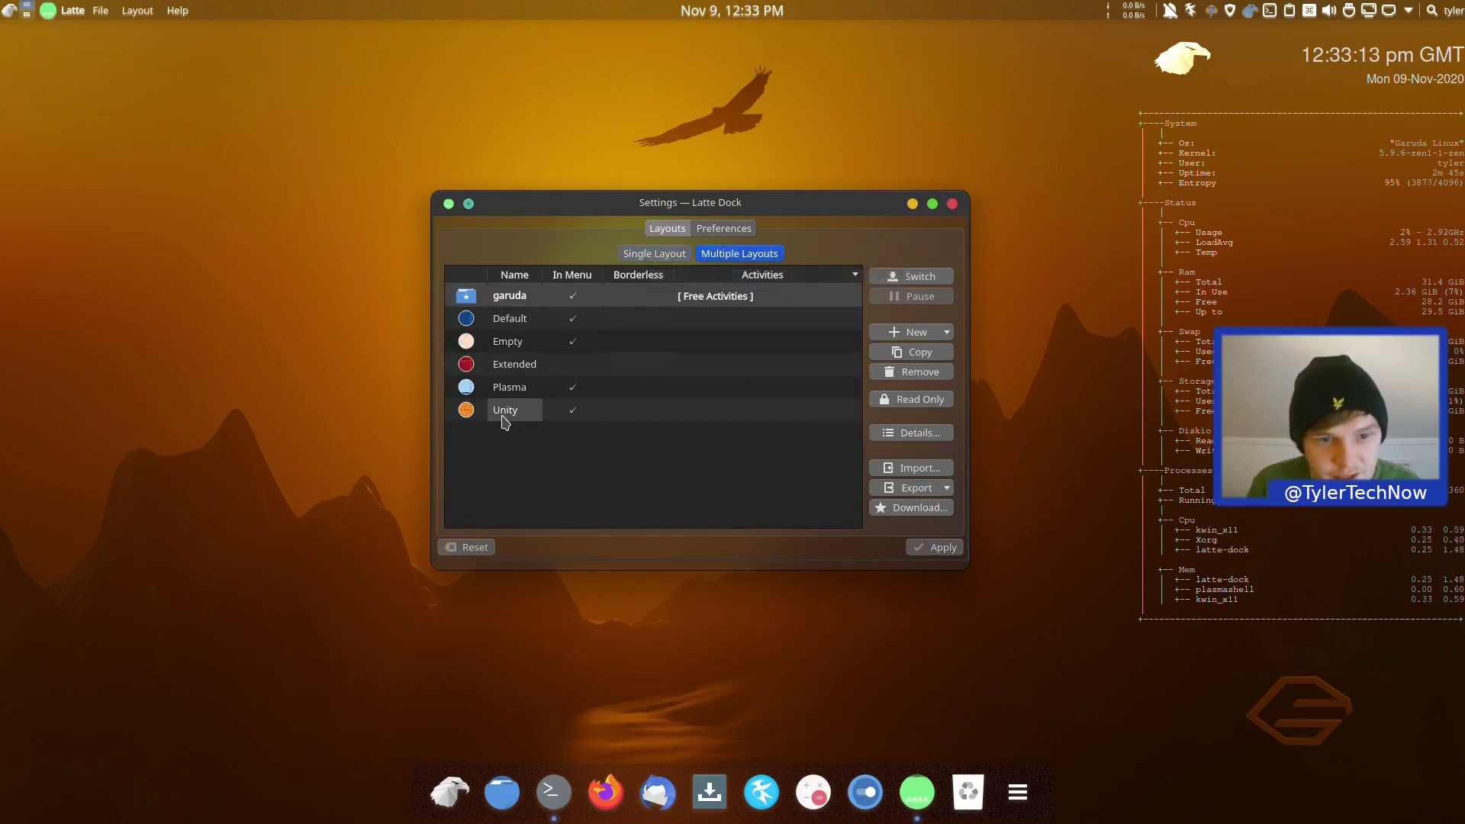
pyautogui.click(600, 420)
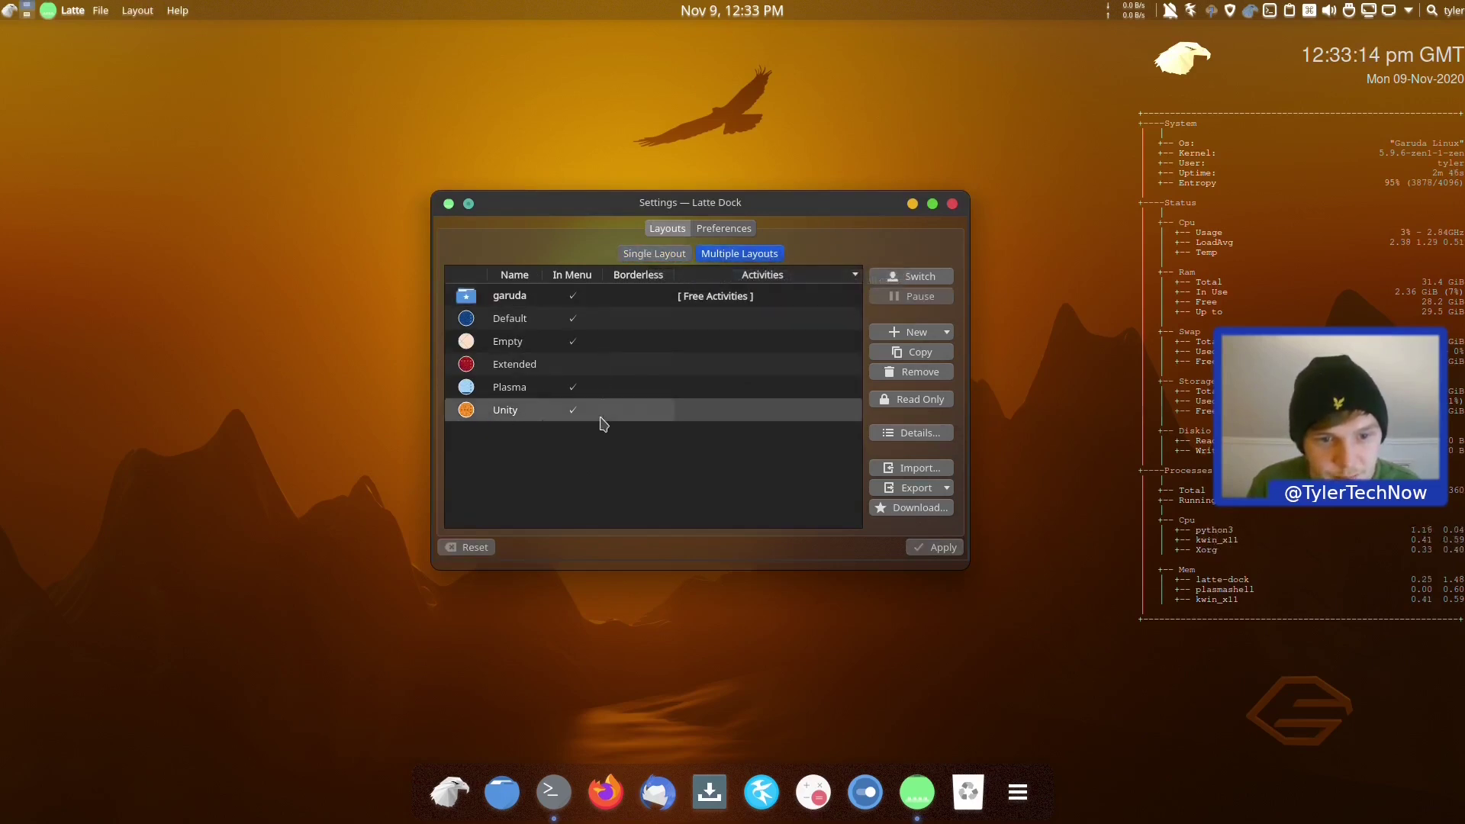
pyautogui.click(909, 284)
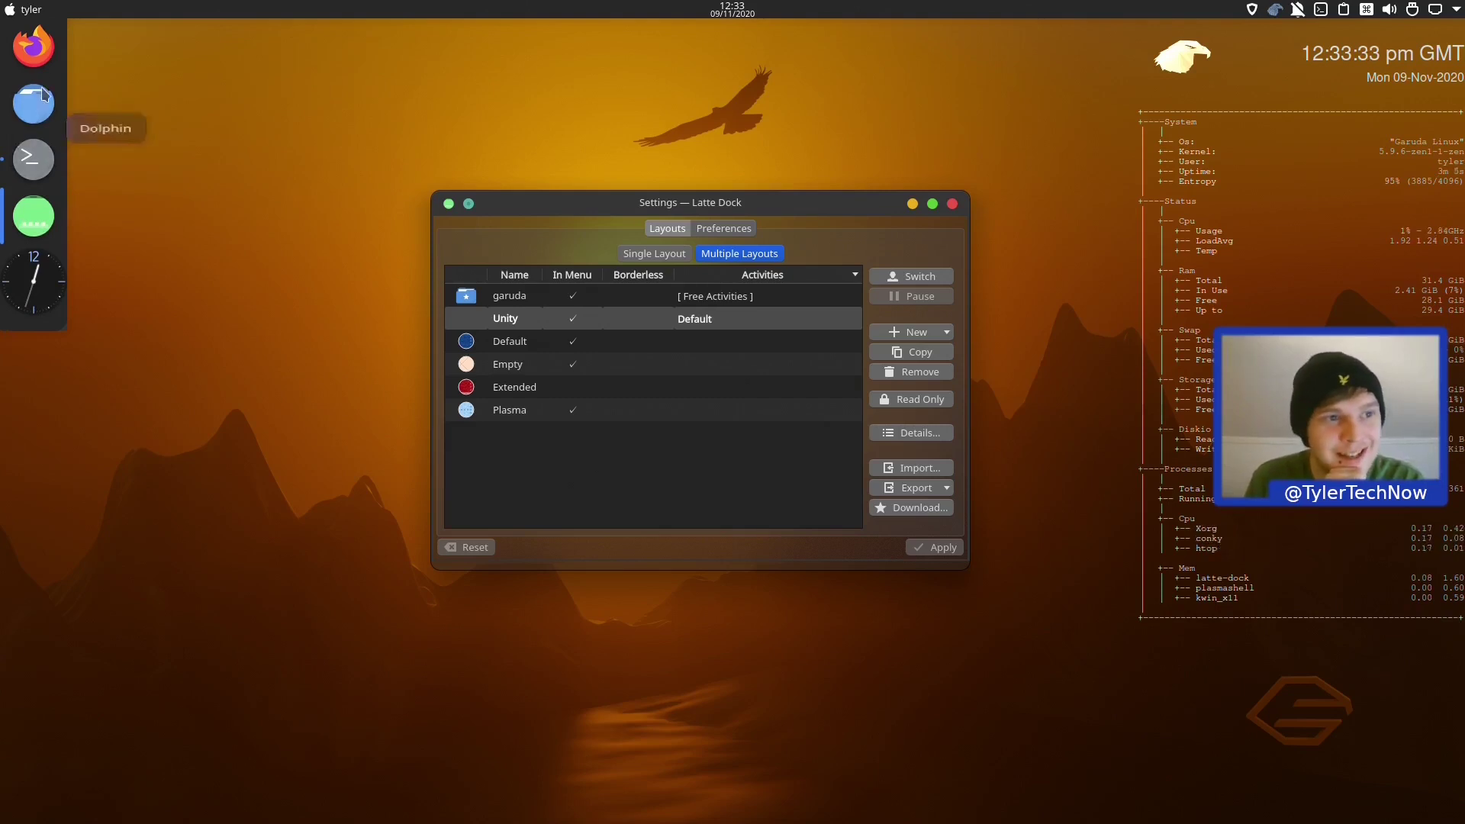
# Step: Open and close the user session menu, then bring up the launcher from the Unity dock
pyautogui.click(31, 9)
pyautogui.click(324, 119)
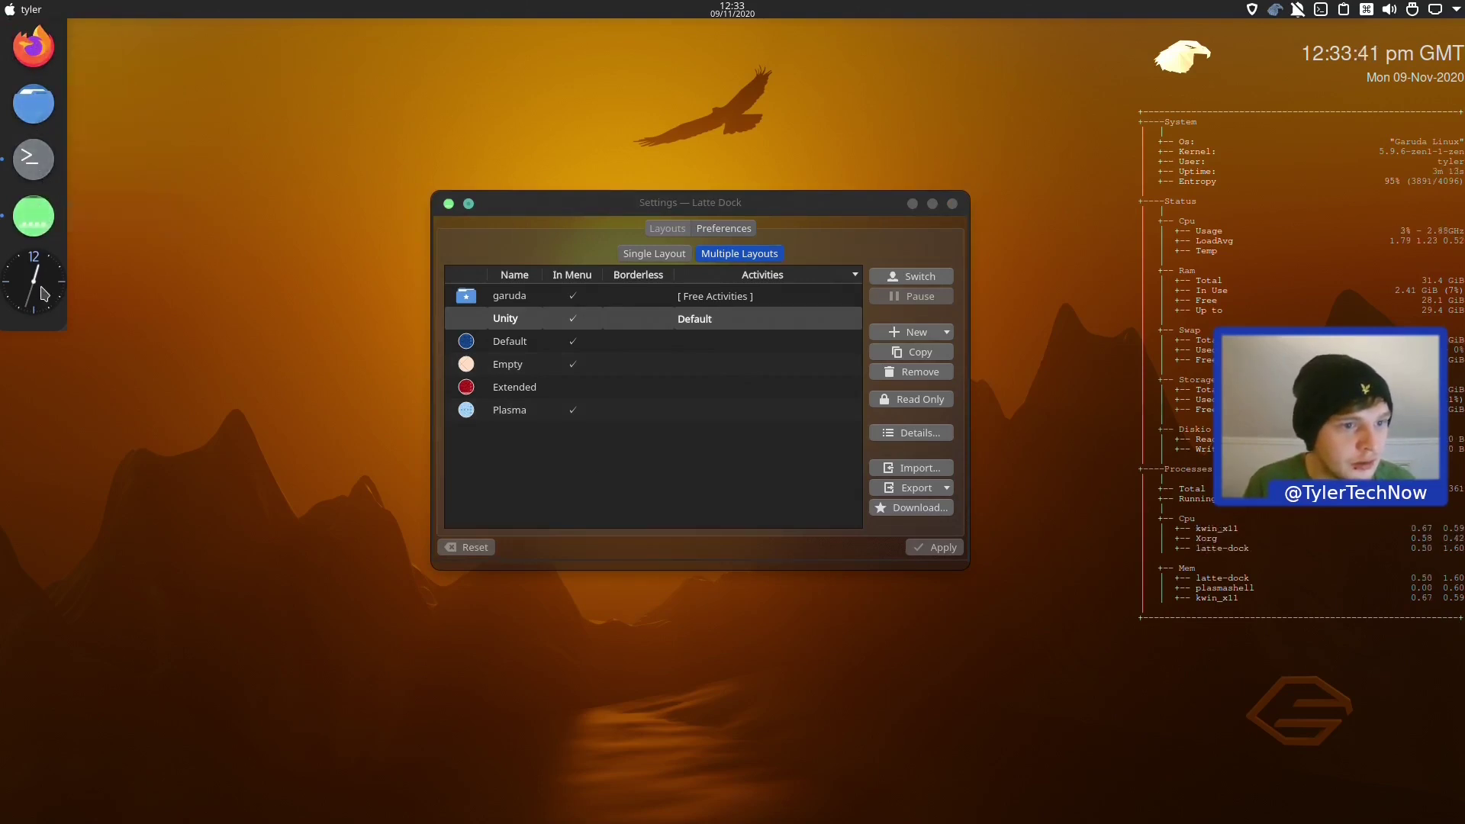
pyautogui.click(31, 10)
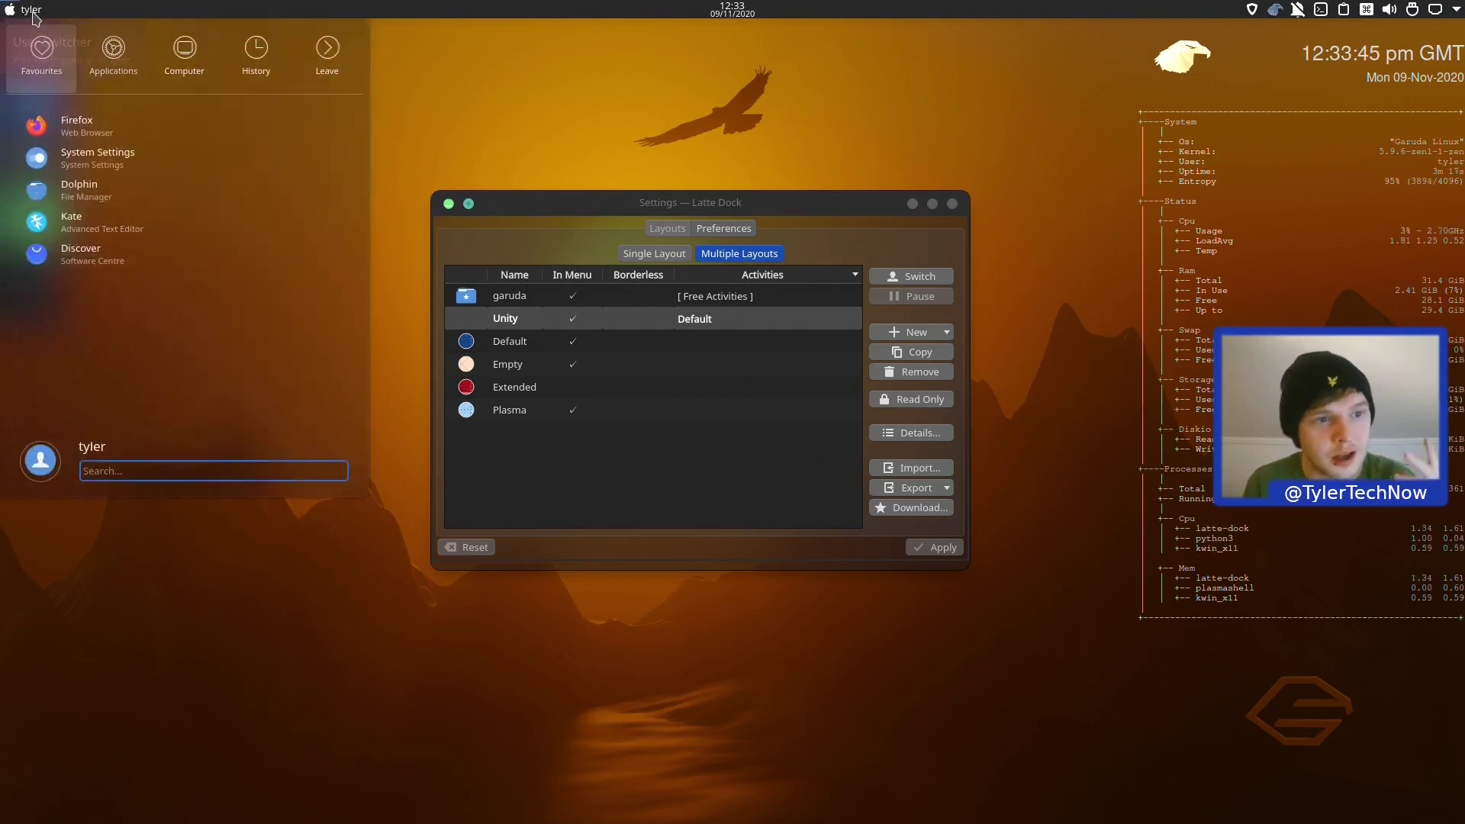
# Step: Search the launcher for 'kden' and launch Kdenlive
pyautogui.moveTo(184, 57)
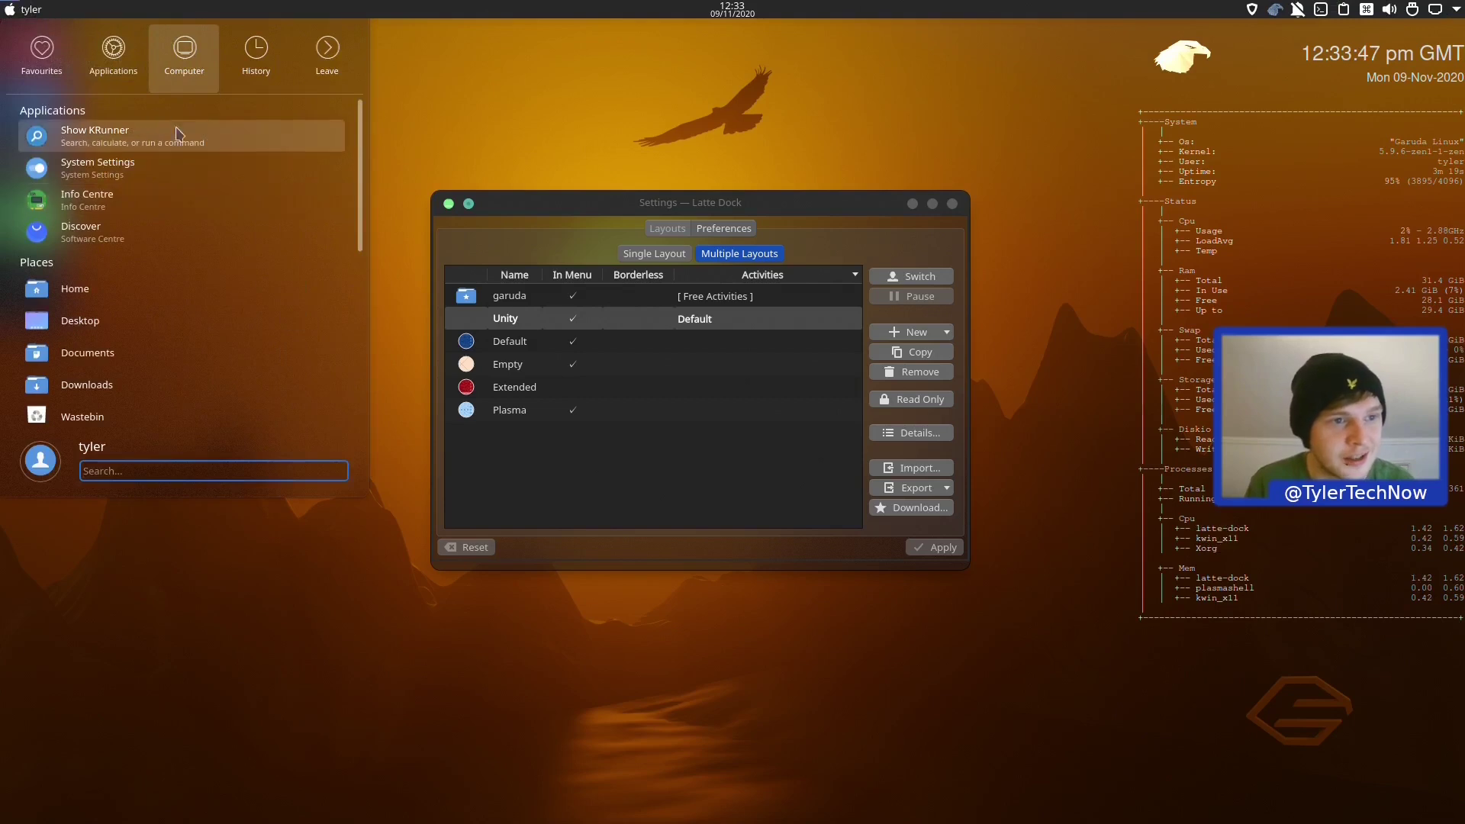
pyautogui.moveTo(118, 66)
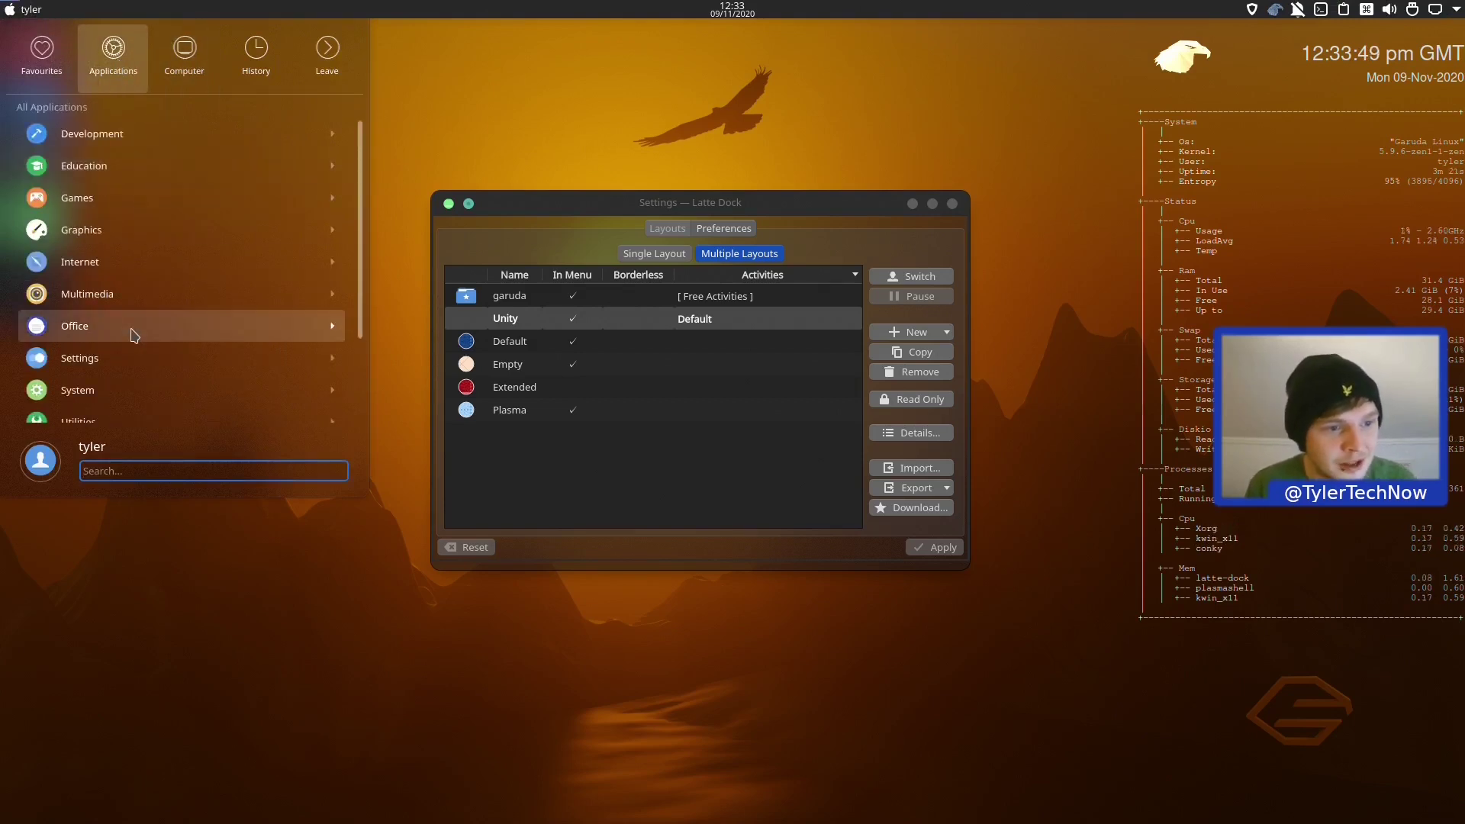
pyautogui.write('kden')
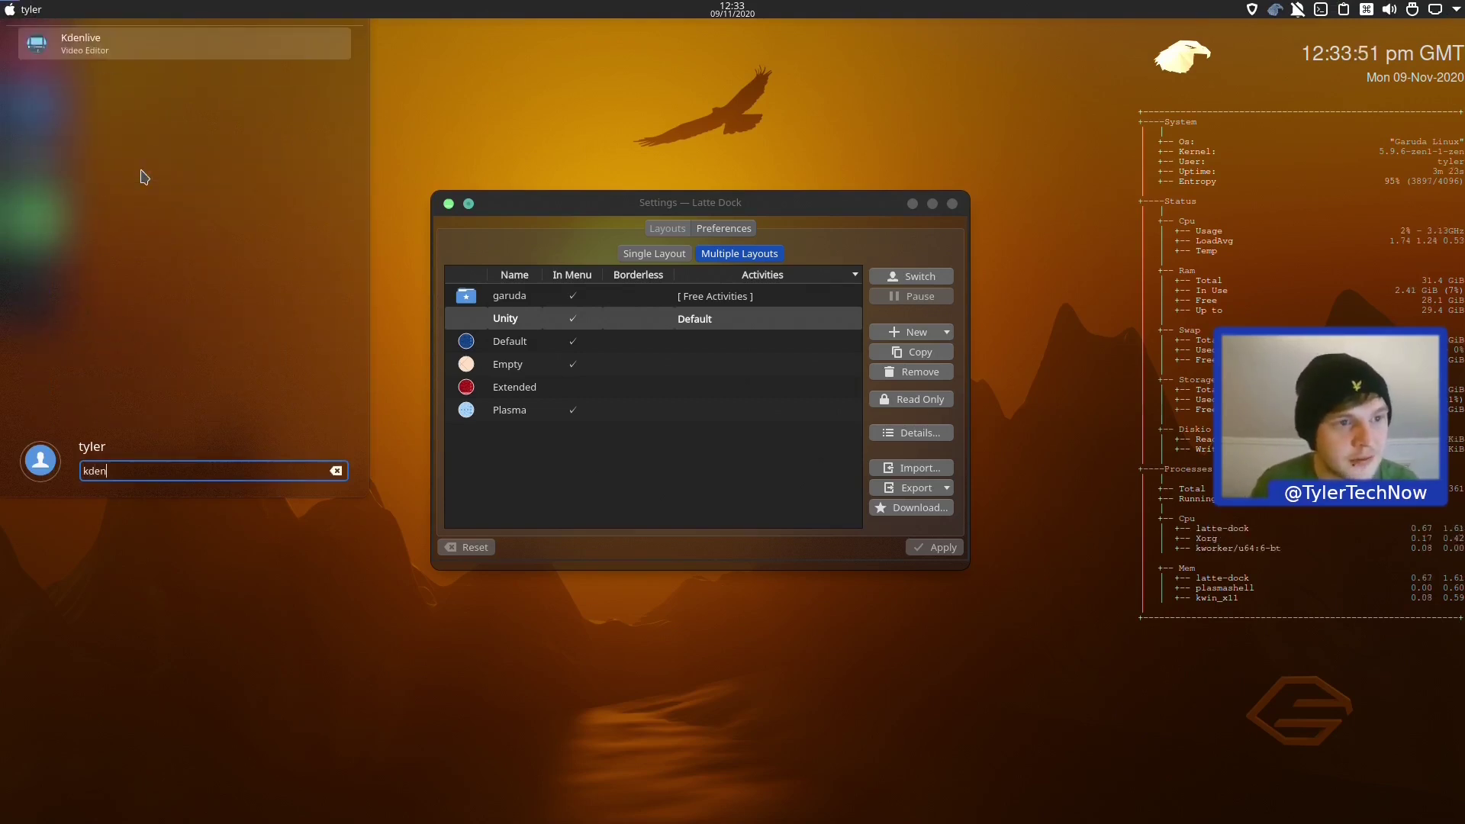
pyautogui.press('Return')
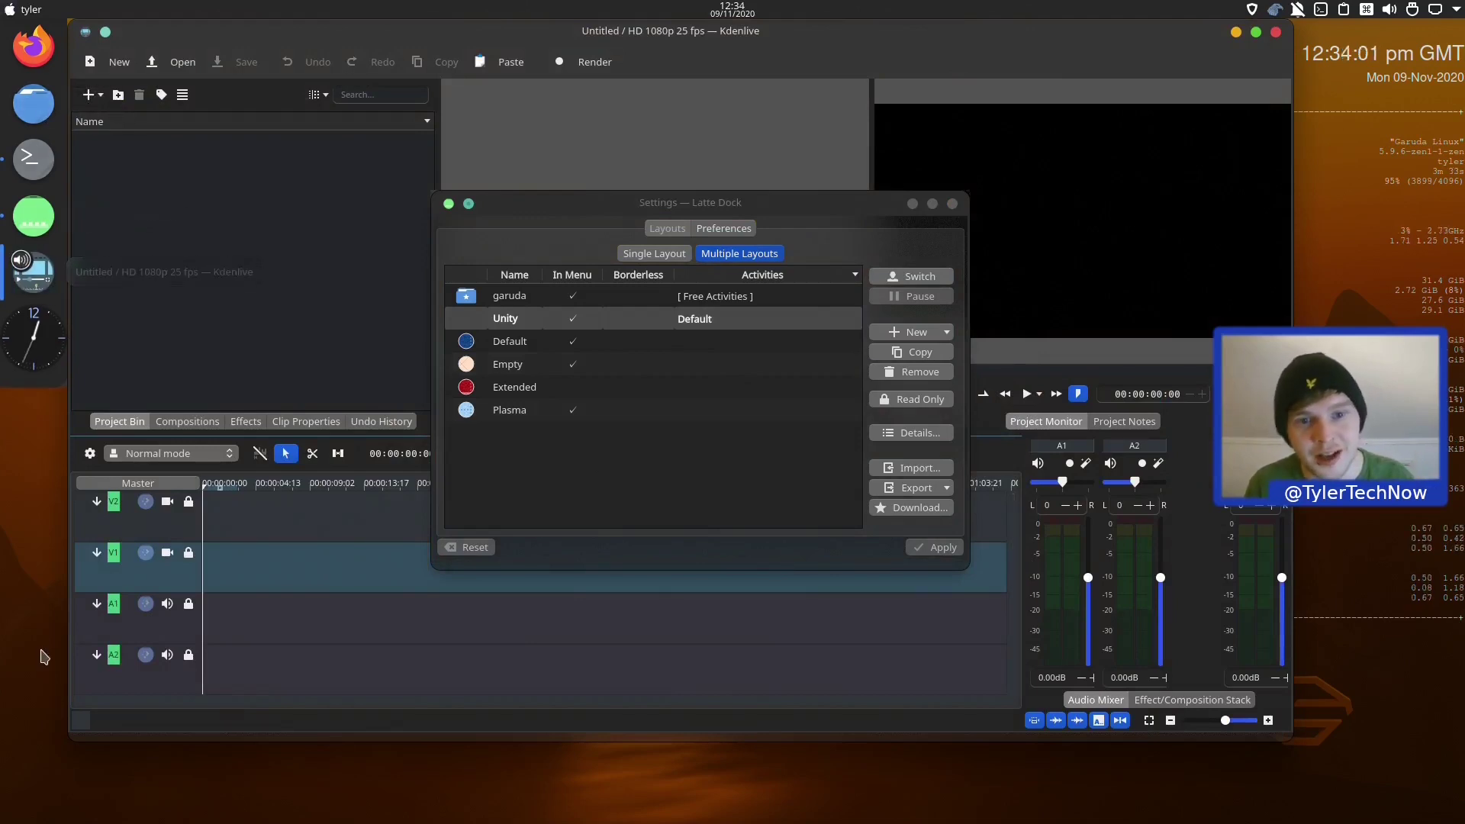
# Step: Nudge the Kdenlive window right and down, maximize it, then bring it back from the overview
pyautogui.moveTo(614, 47); pyautogui.dragTo(705, 73)
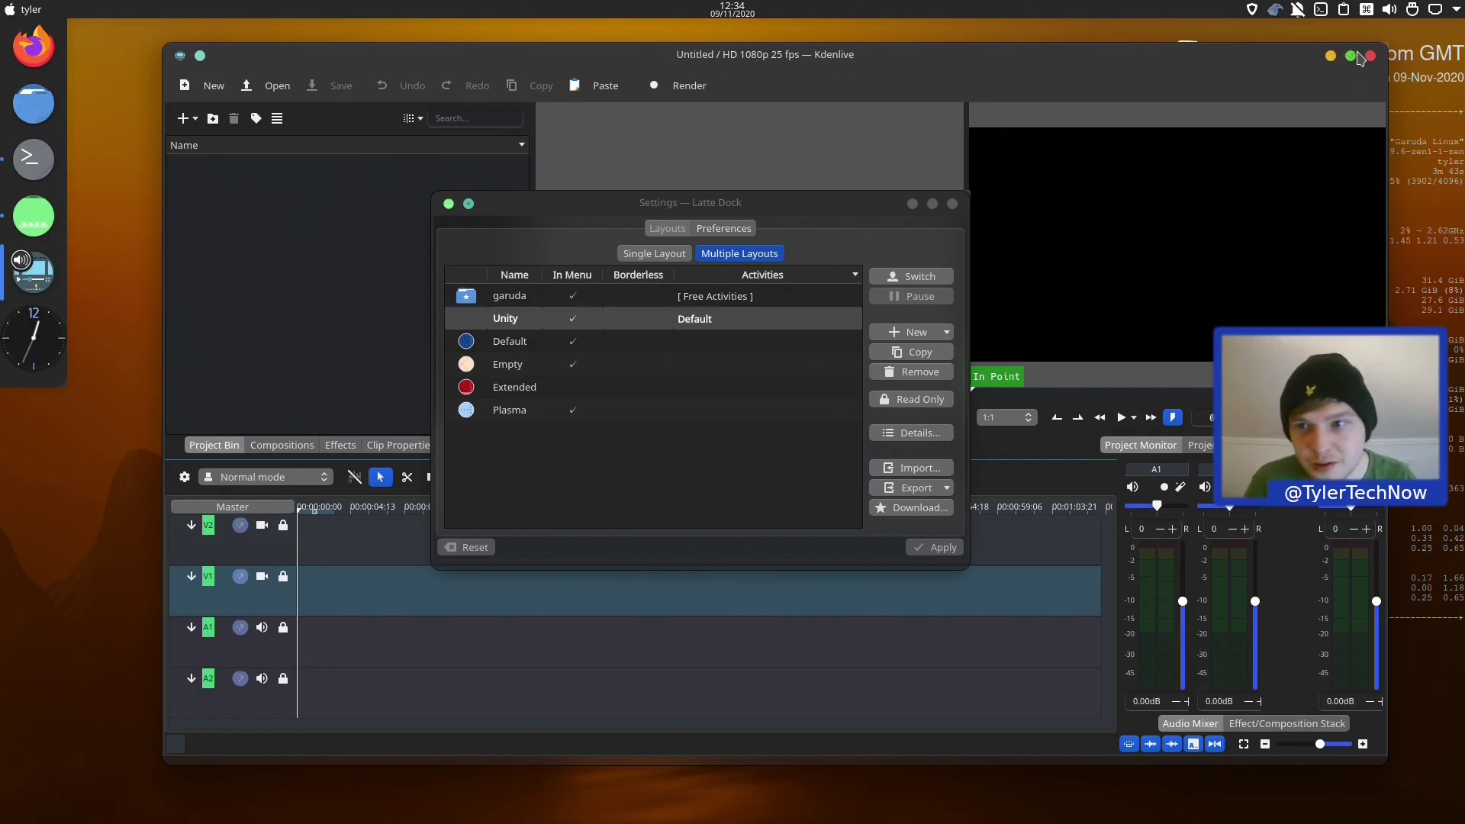
pyautogui.doubleClick(333, 71)
pyautogui.moveTo(2, 2)
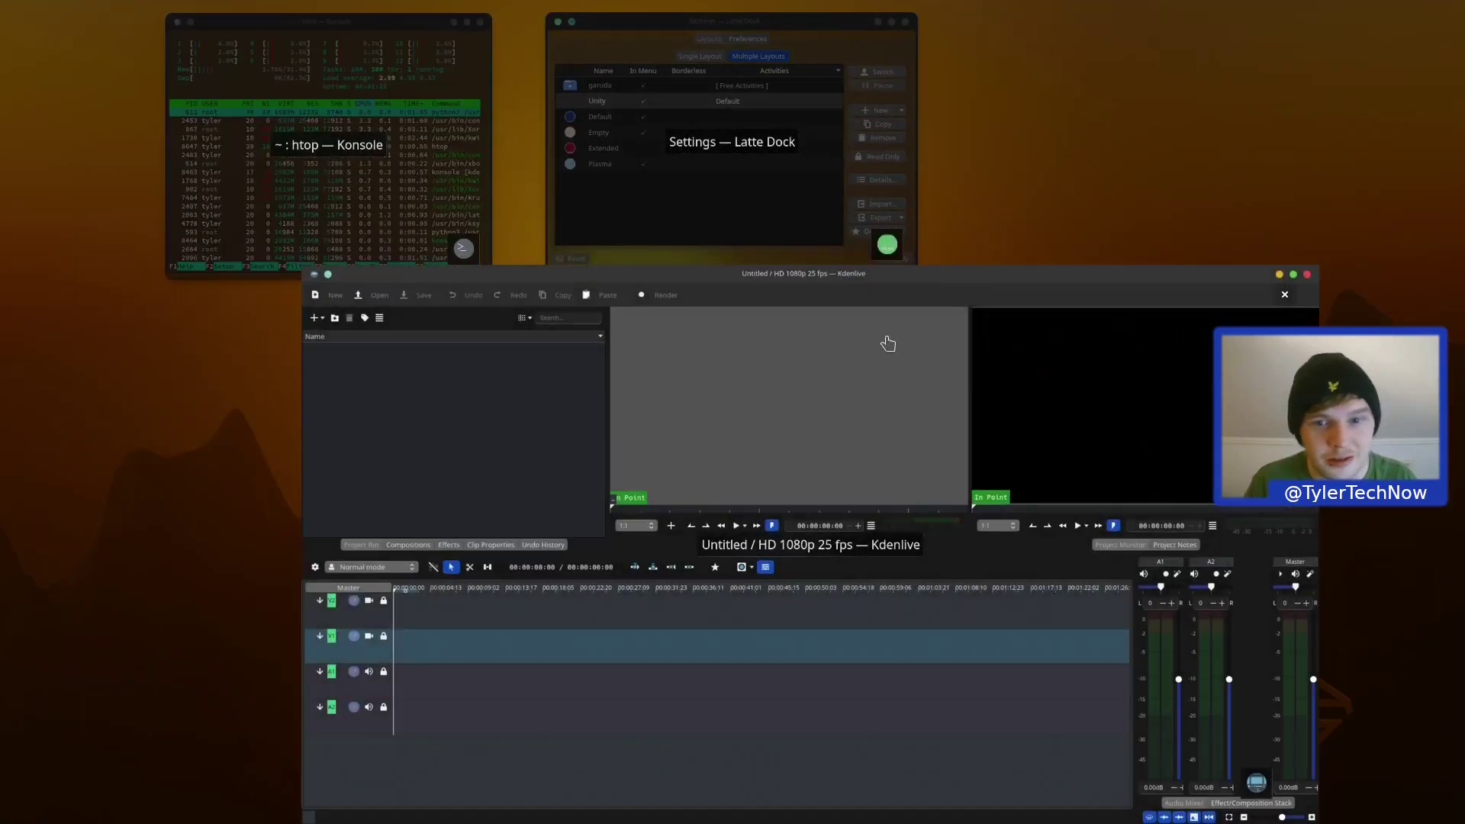
pyautogui.click(1059, 290)
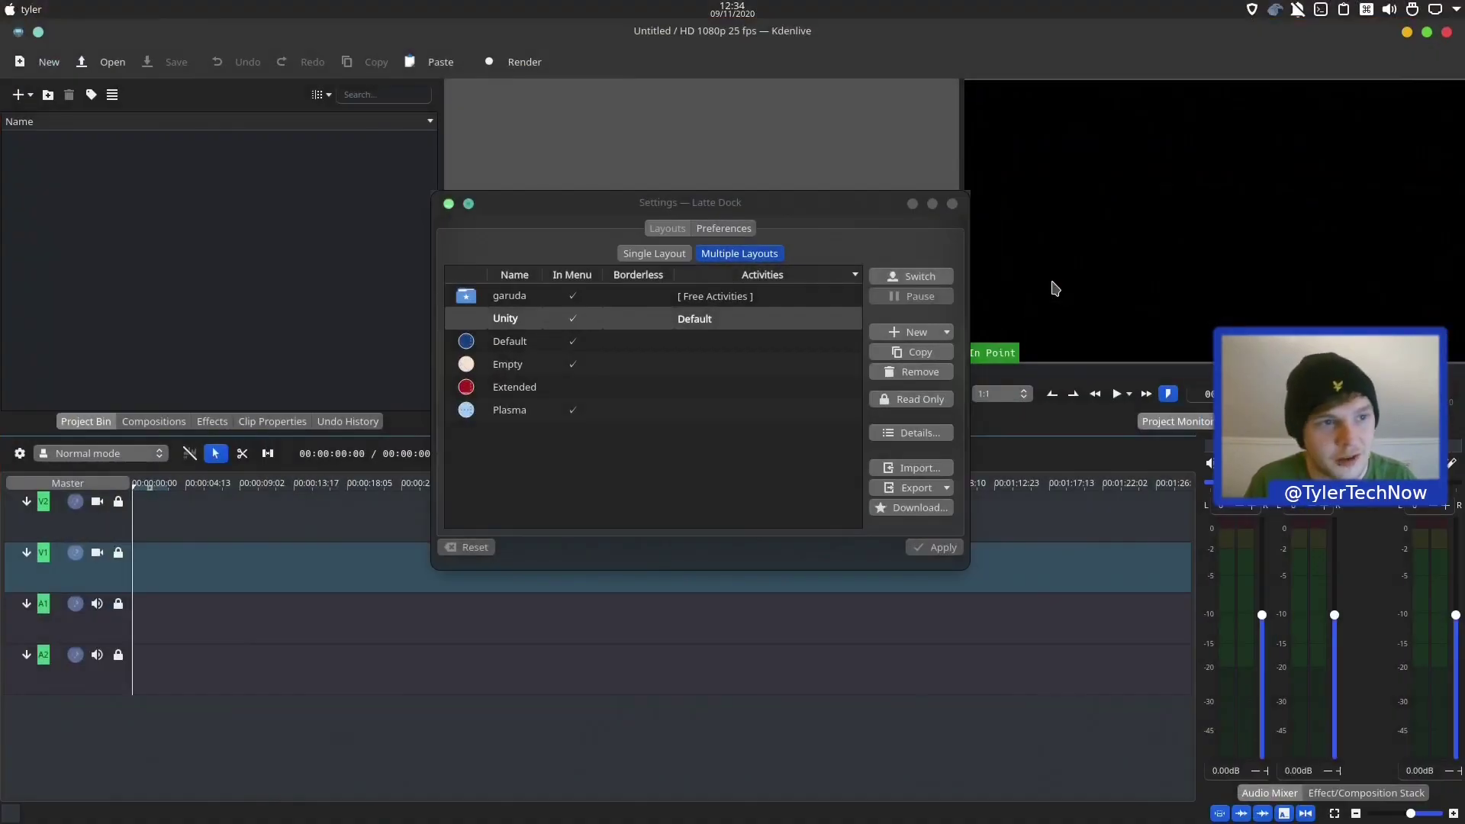
# Step: Restore Kdenlive to a floating window, select the garuda layout in the list, and close Kdenlive
pyautogui.doubleClick(674, 38)
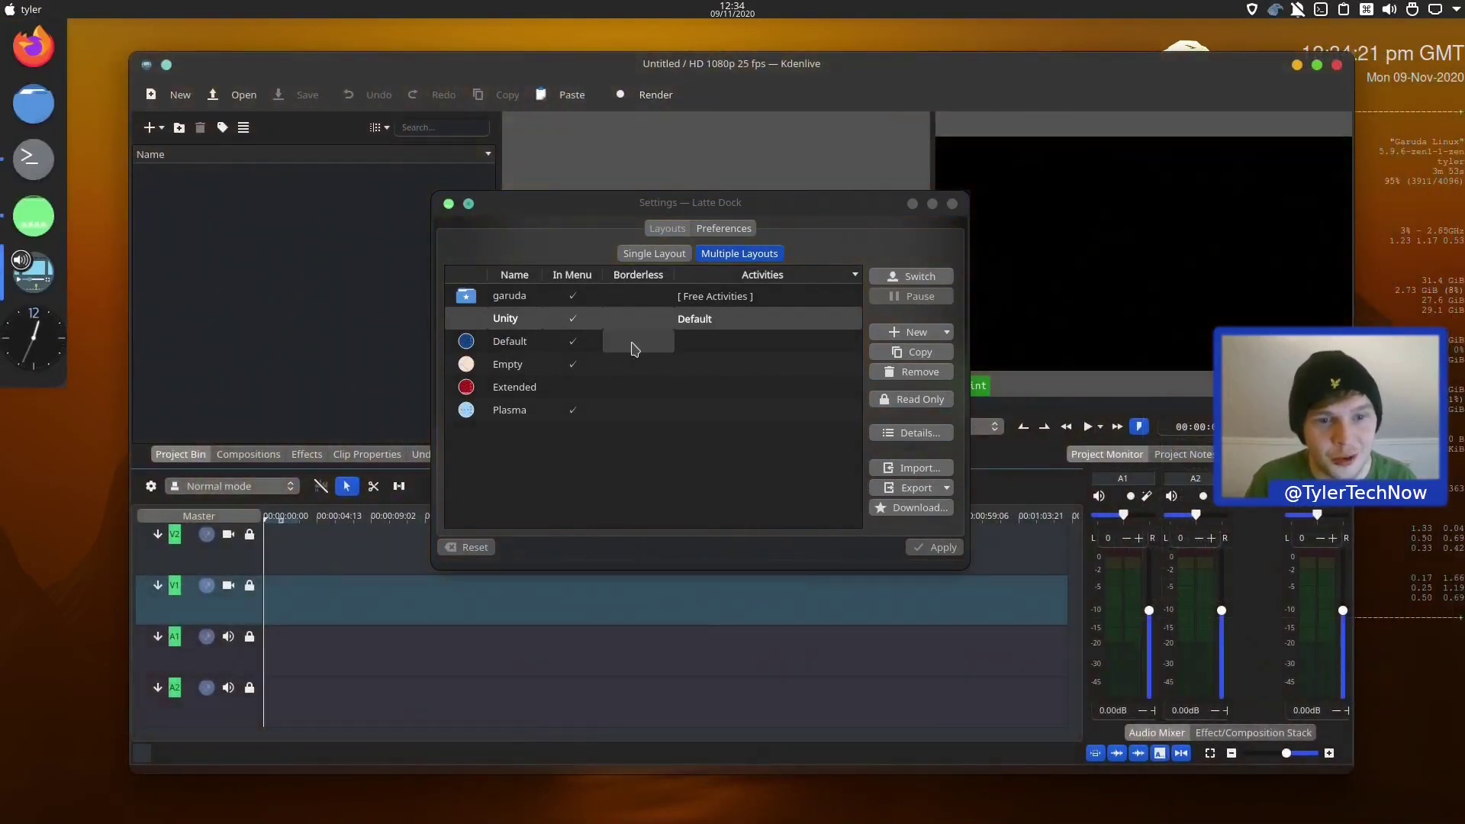
pyautogui.click(723, 296)
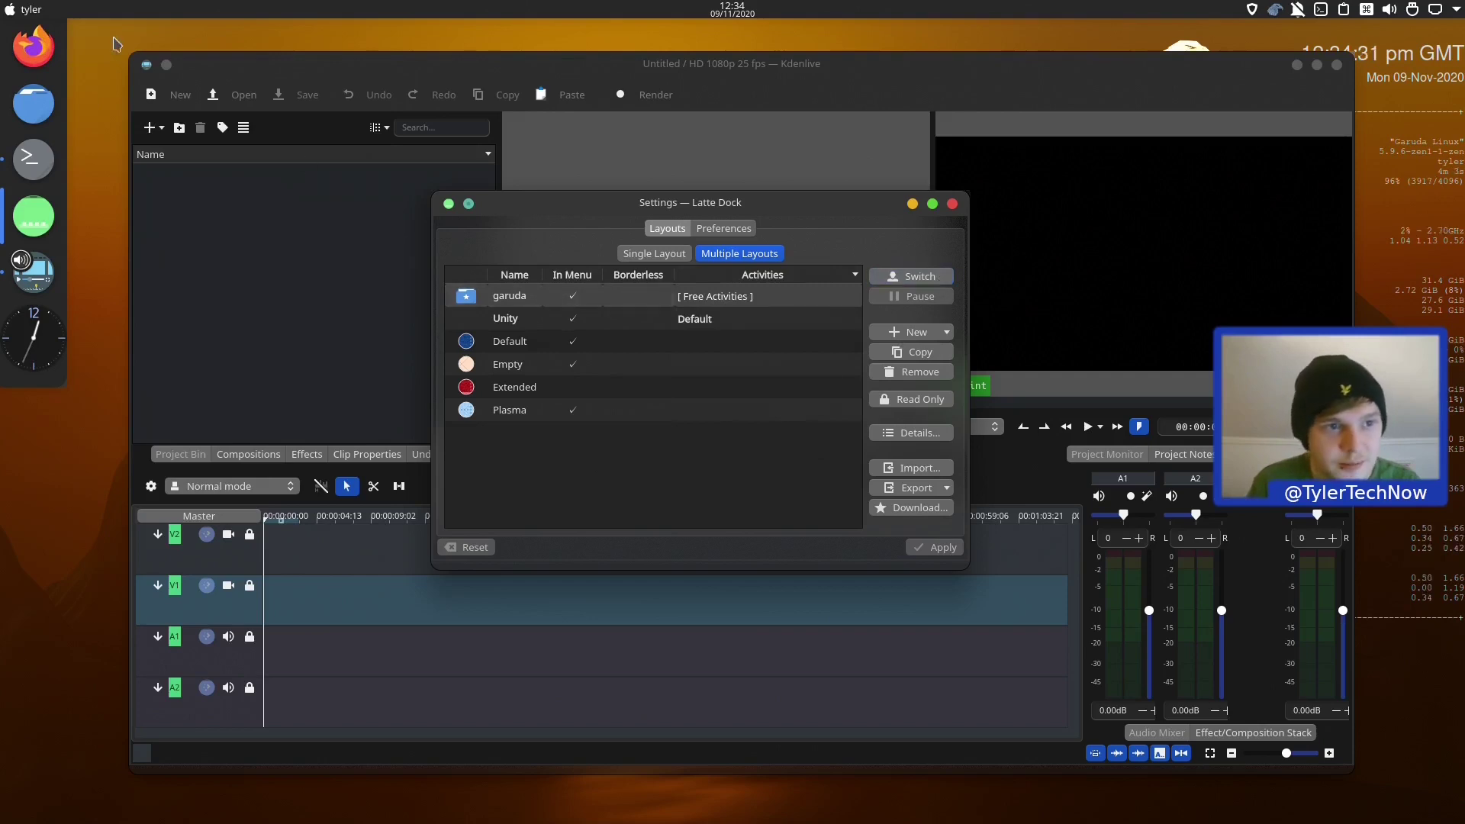
pyautogui.click(1334, 66)
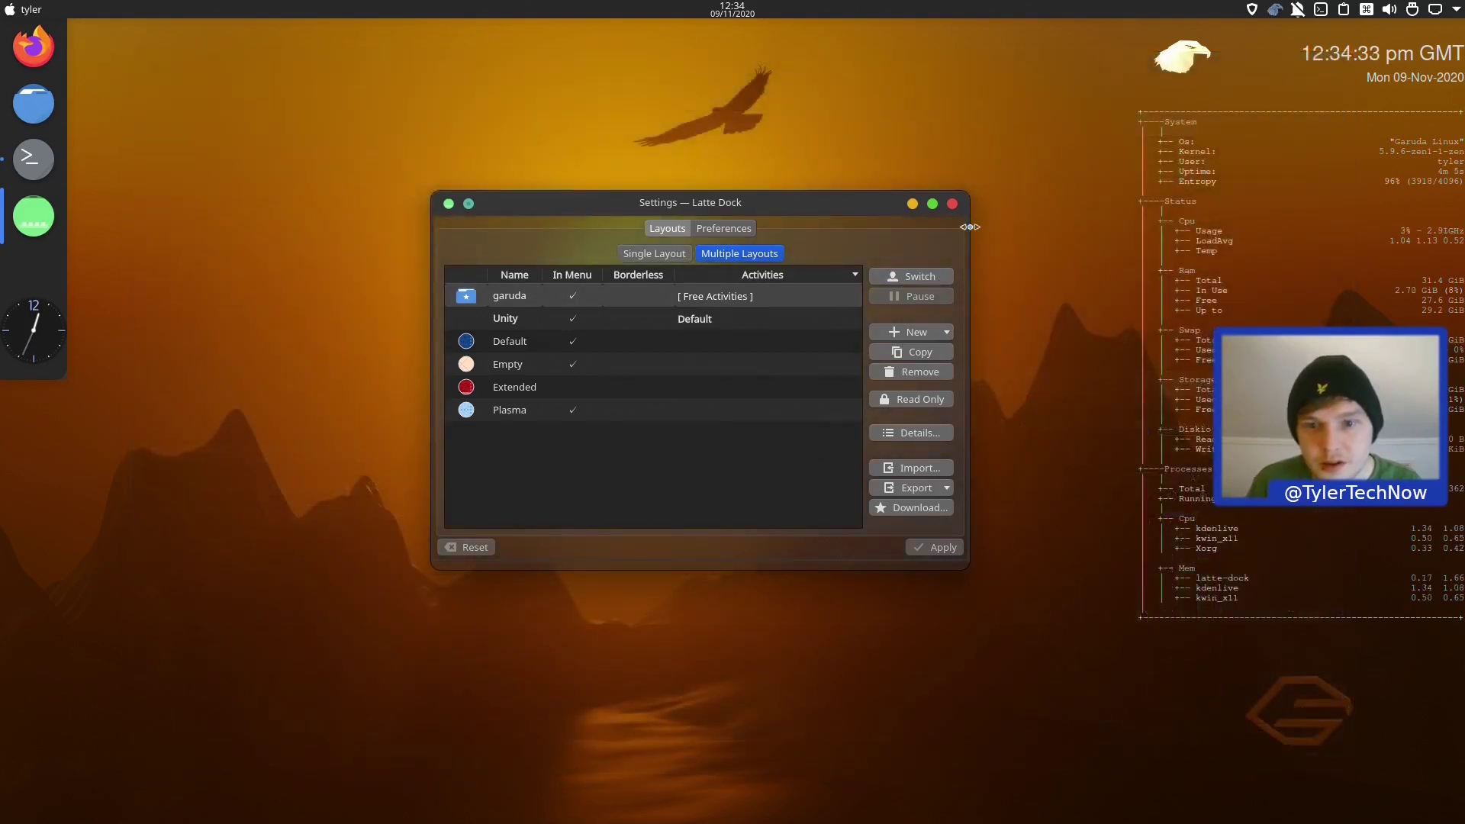
# Step: Close Latte settings, pick Layouts > garuda from the dock menu, and open the Kickoff favourites
pyautogui.click(953, 205)
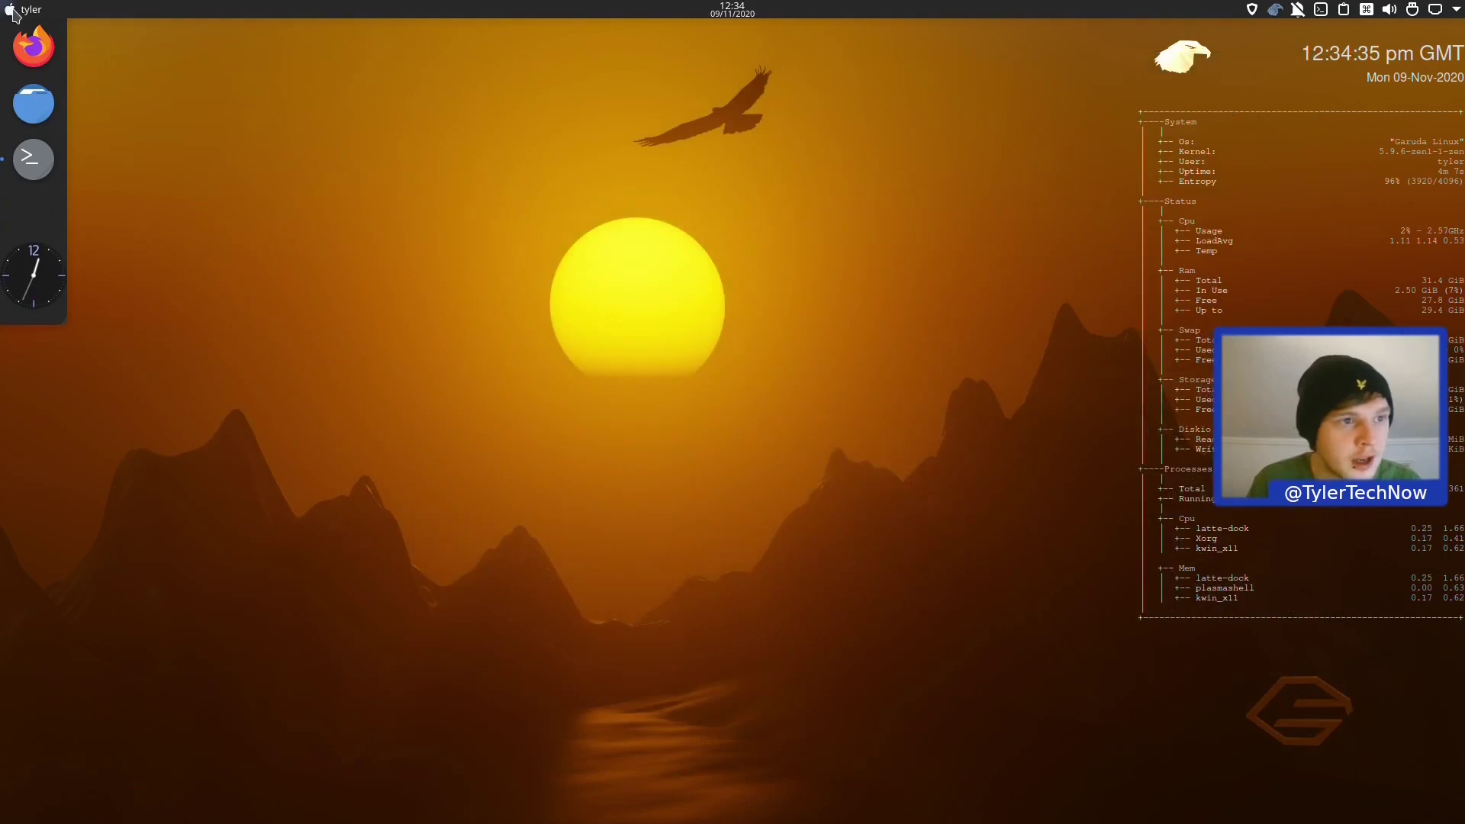
pyautogui.rightClick(34, 34)
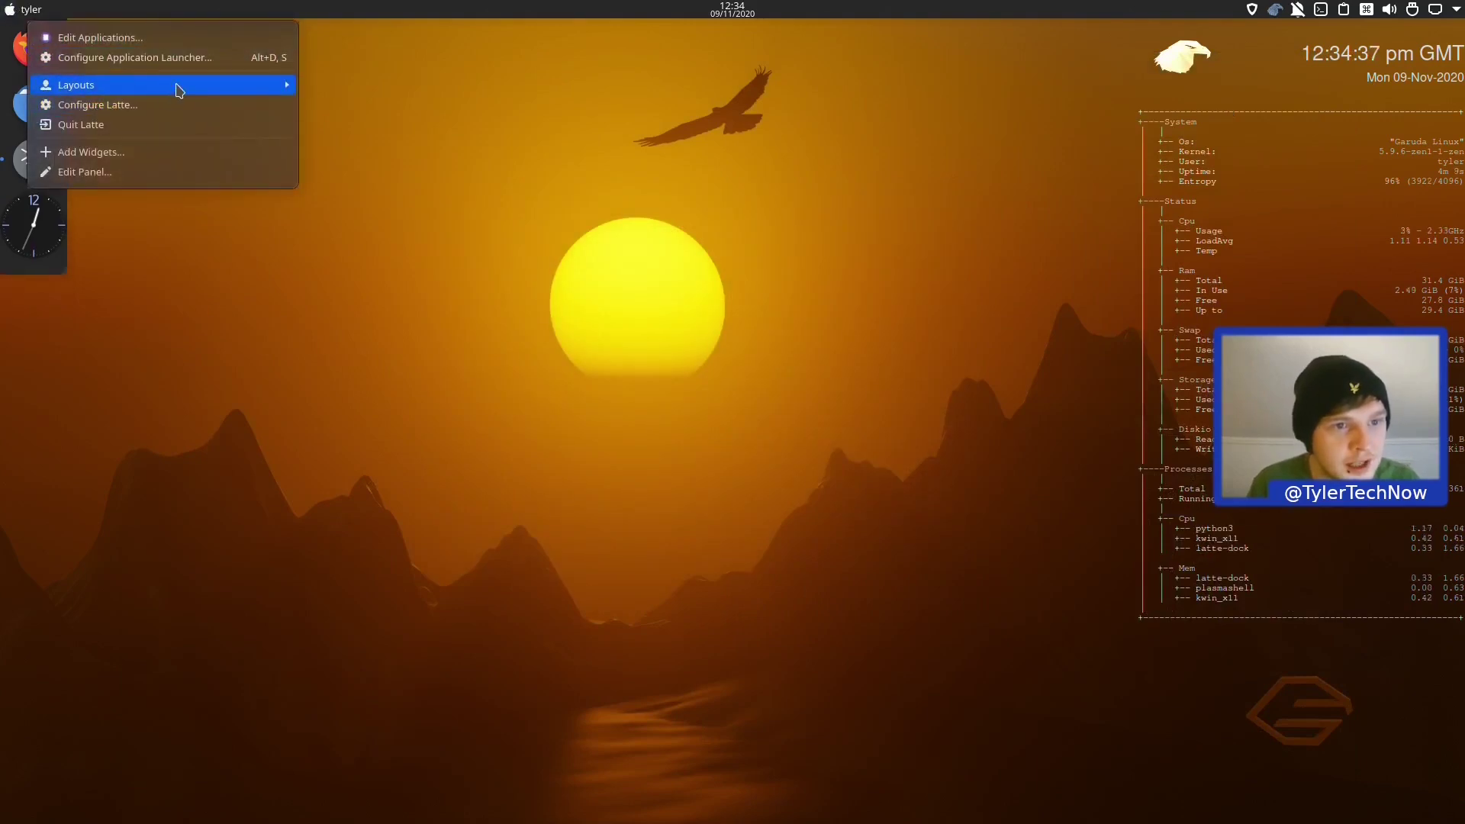
pyautogui.moveTo(177, 86)
pyautogui.click(322, 134)
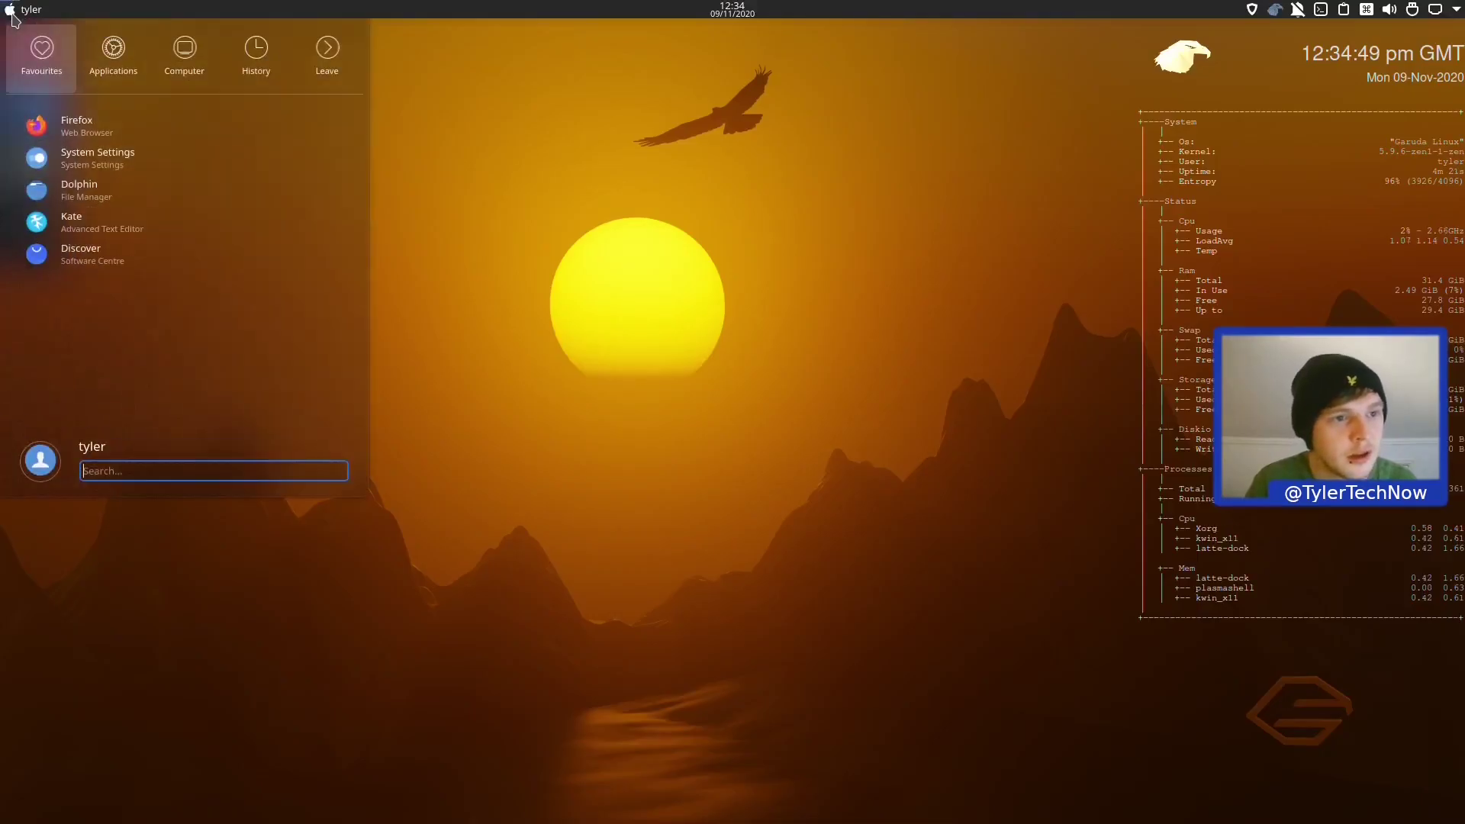
pyautogui.press('super')
# Step: Reopen Manage Layouts from the dock menu, select garuda and choose Single Layout mode
pyautogui.rightClick(28, 23)
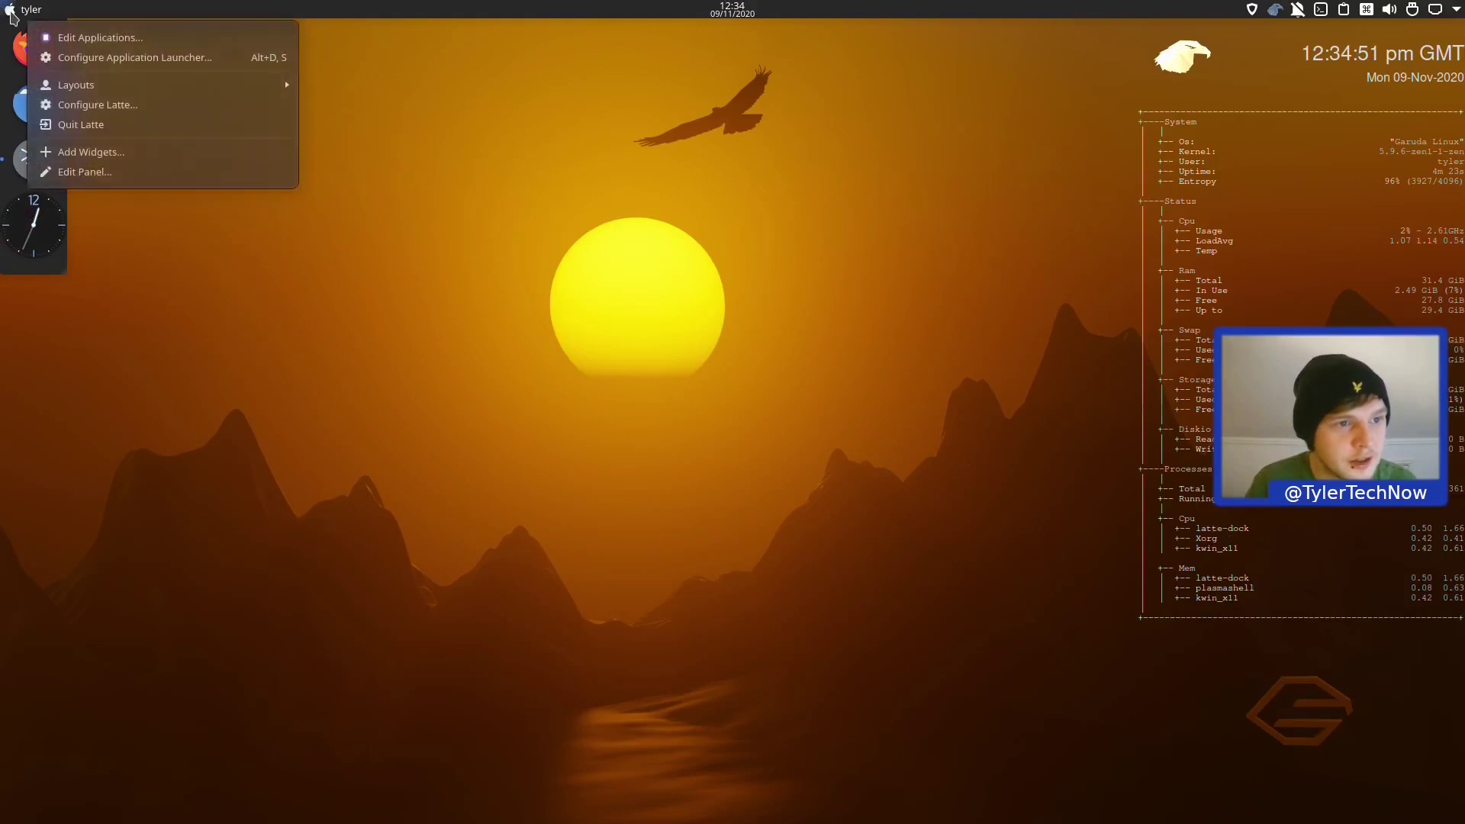
pyautogui.moveTo(128, 86)
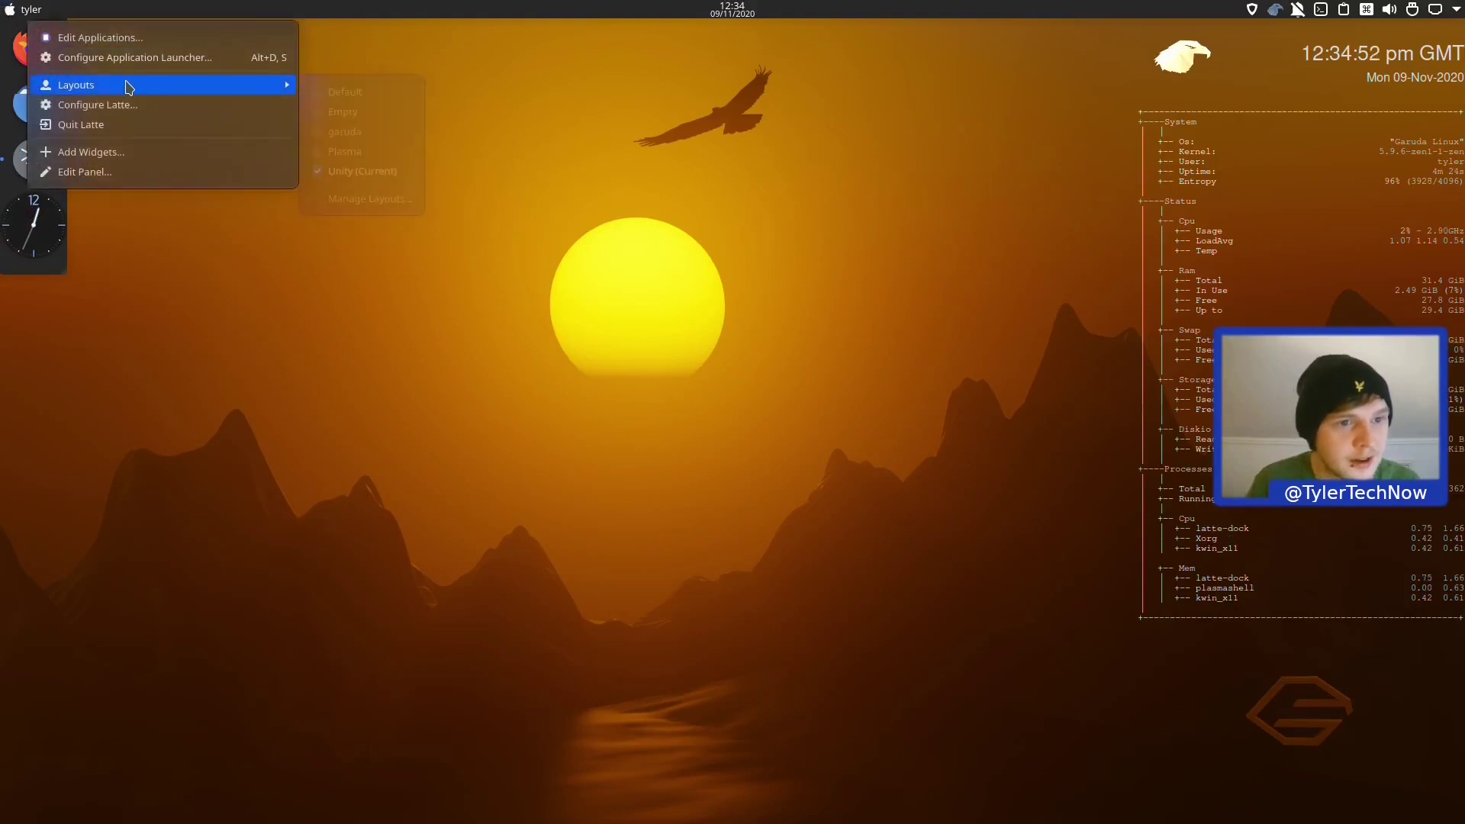
pyautogui.click(366, 198)
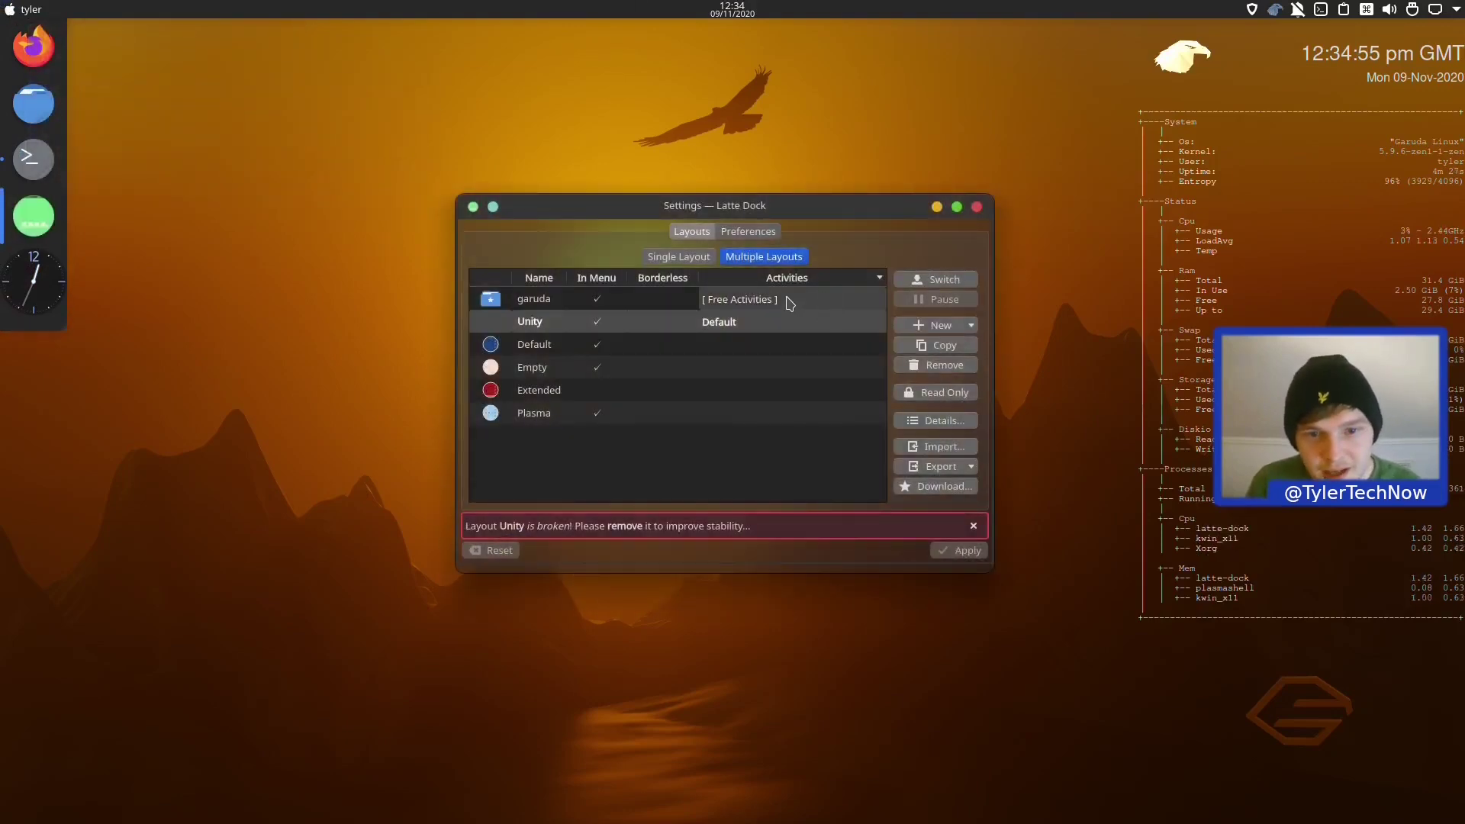
pyautogui.click(536, 305)
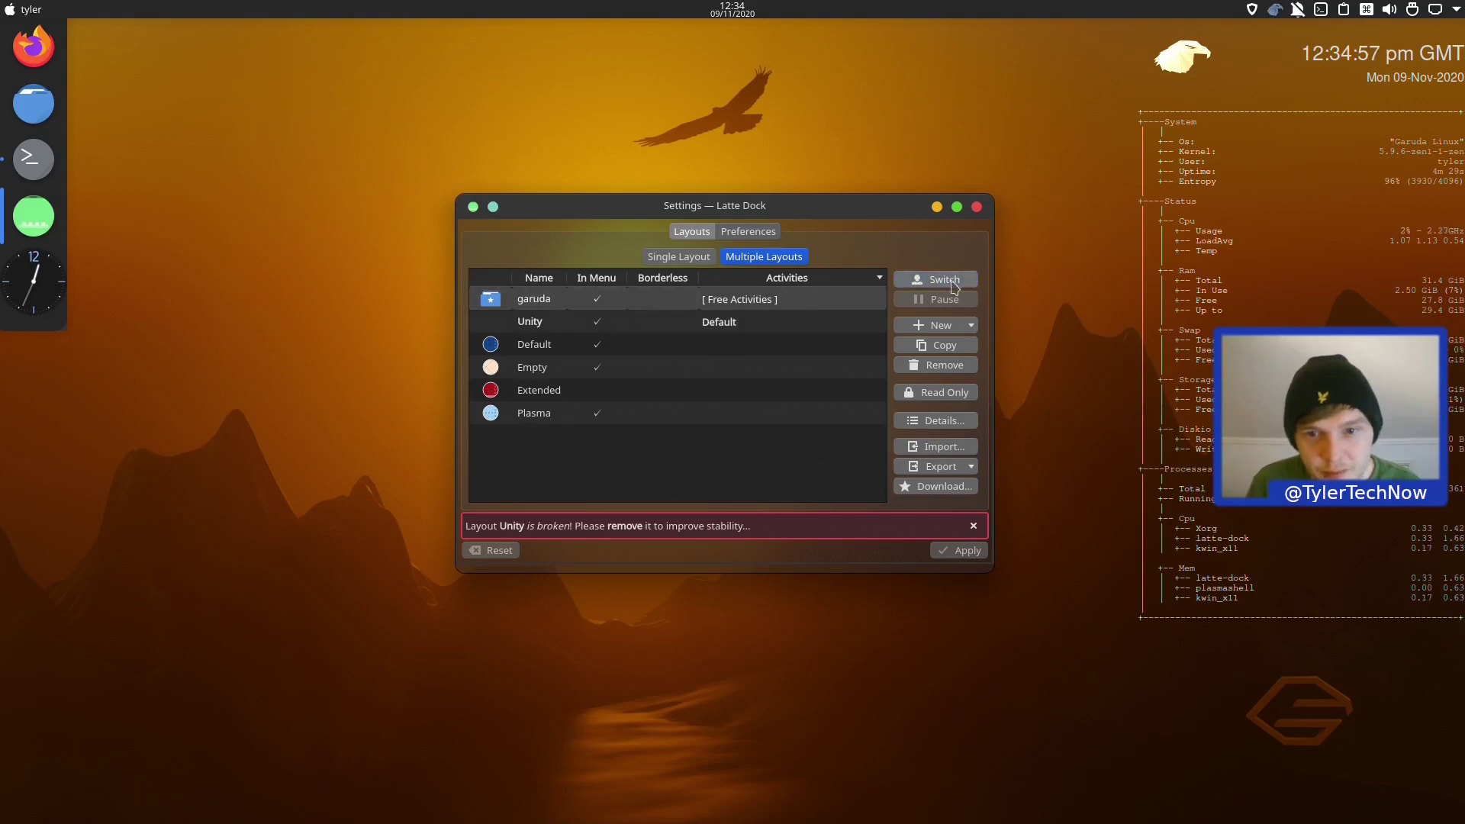
pyautogui.click(684, 254)
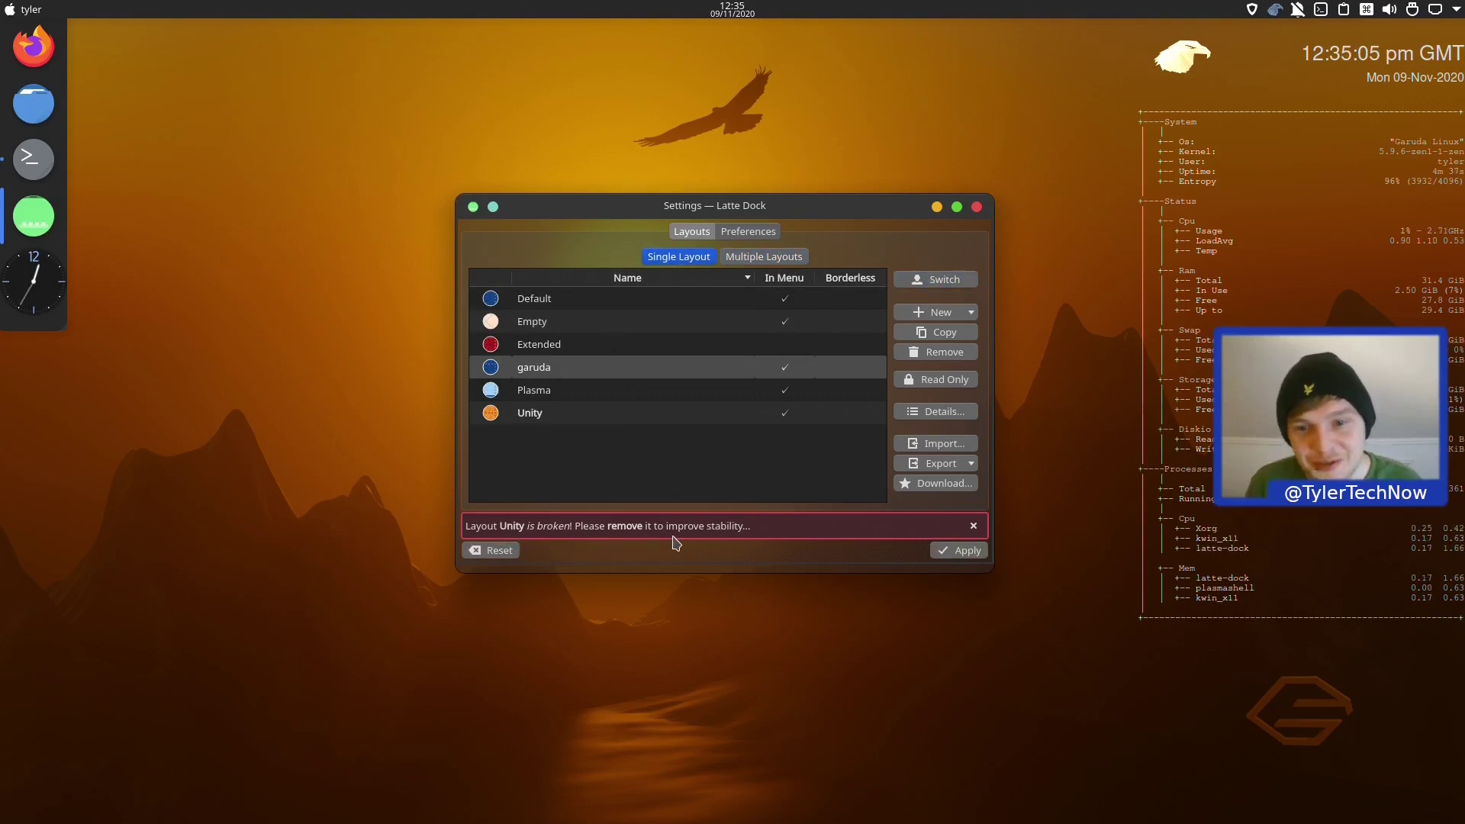
# Step: Switch to the garuda layout, dismiss the notification sidebar, and close Latte Dock Settings
pyautogui.click(953, 281)
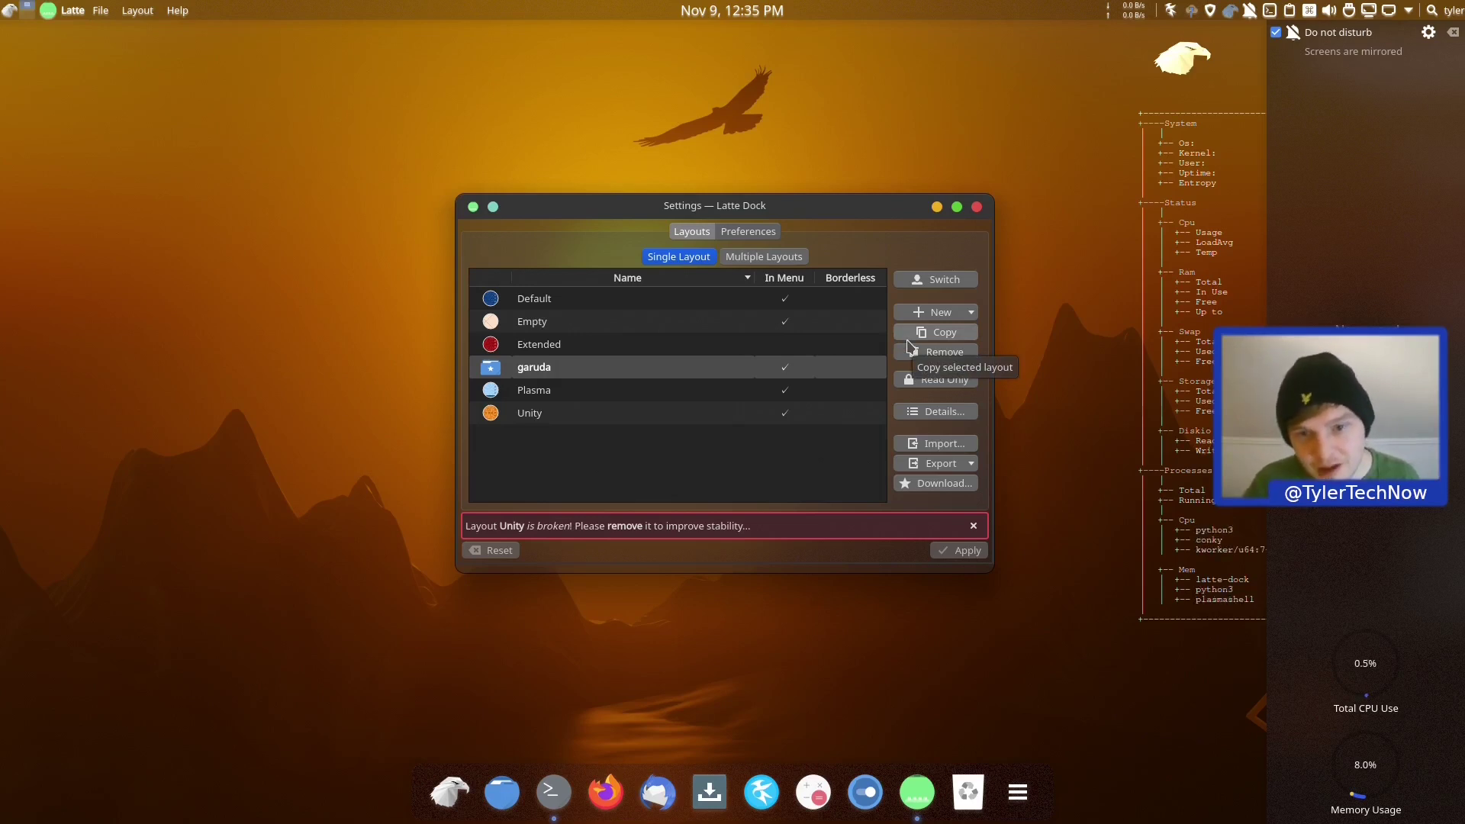
pyautogui.click(1460, 26)
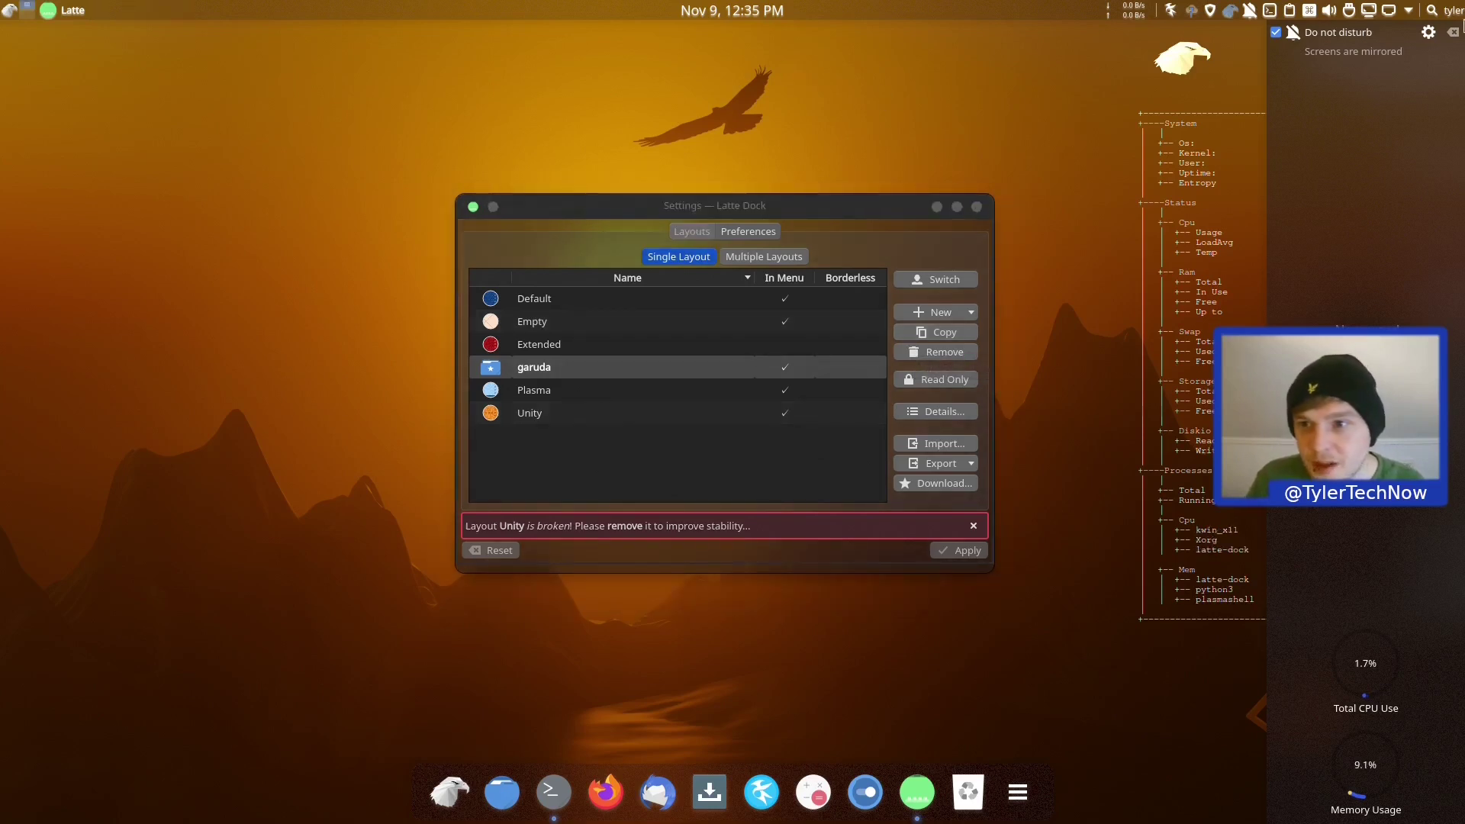
pyautogui.click(1017, 790)
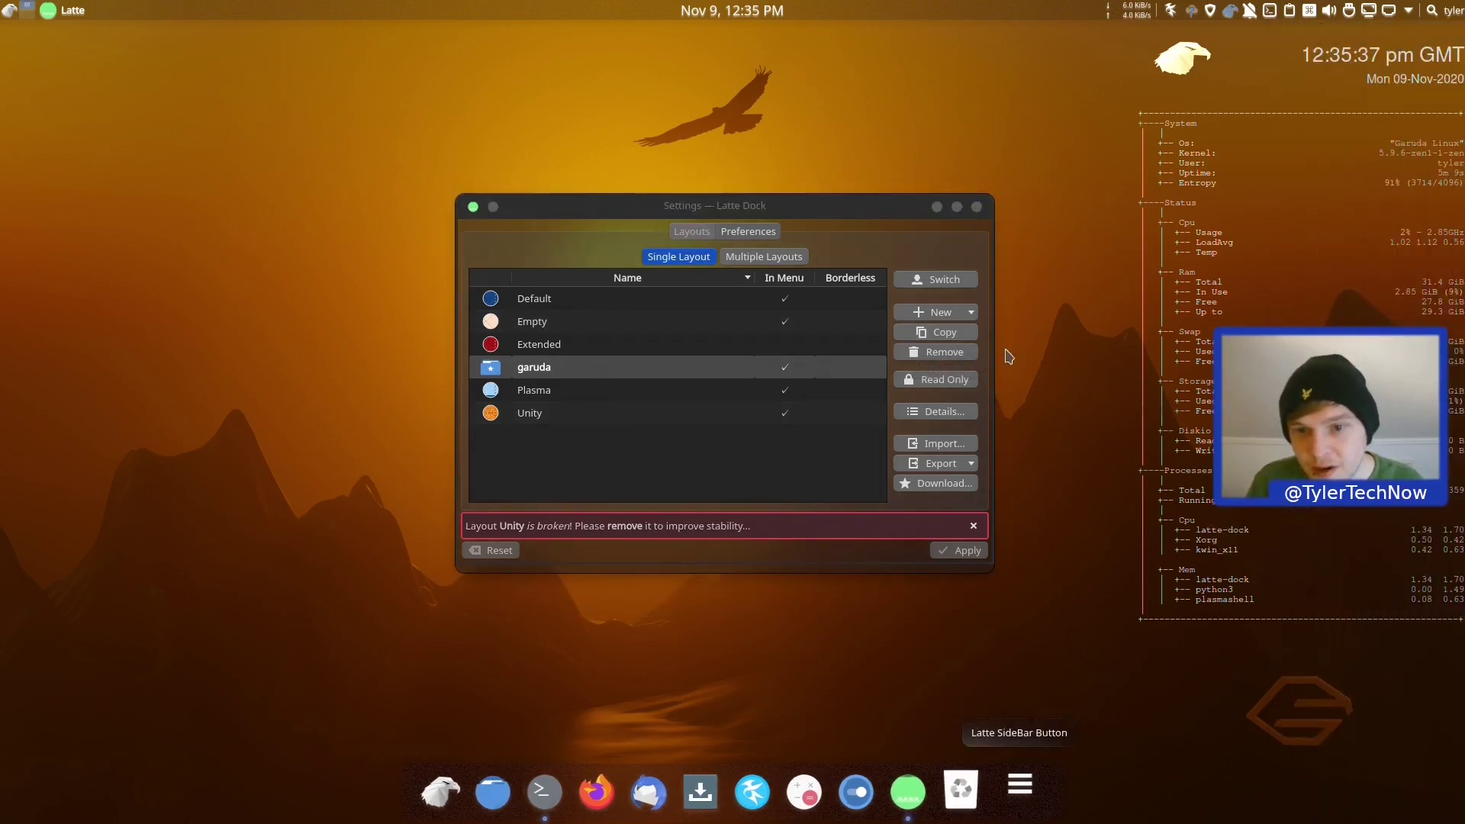
pyautogui.click(977, 208)
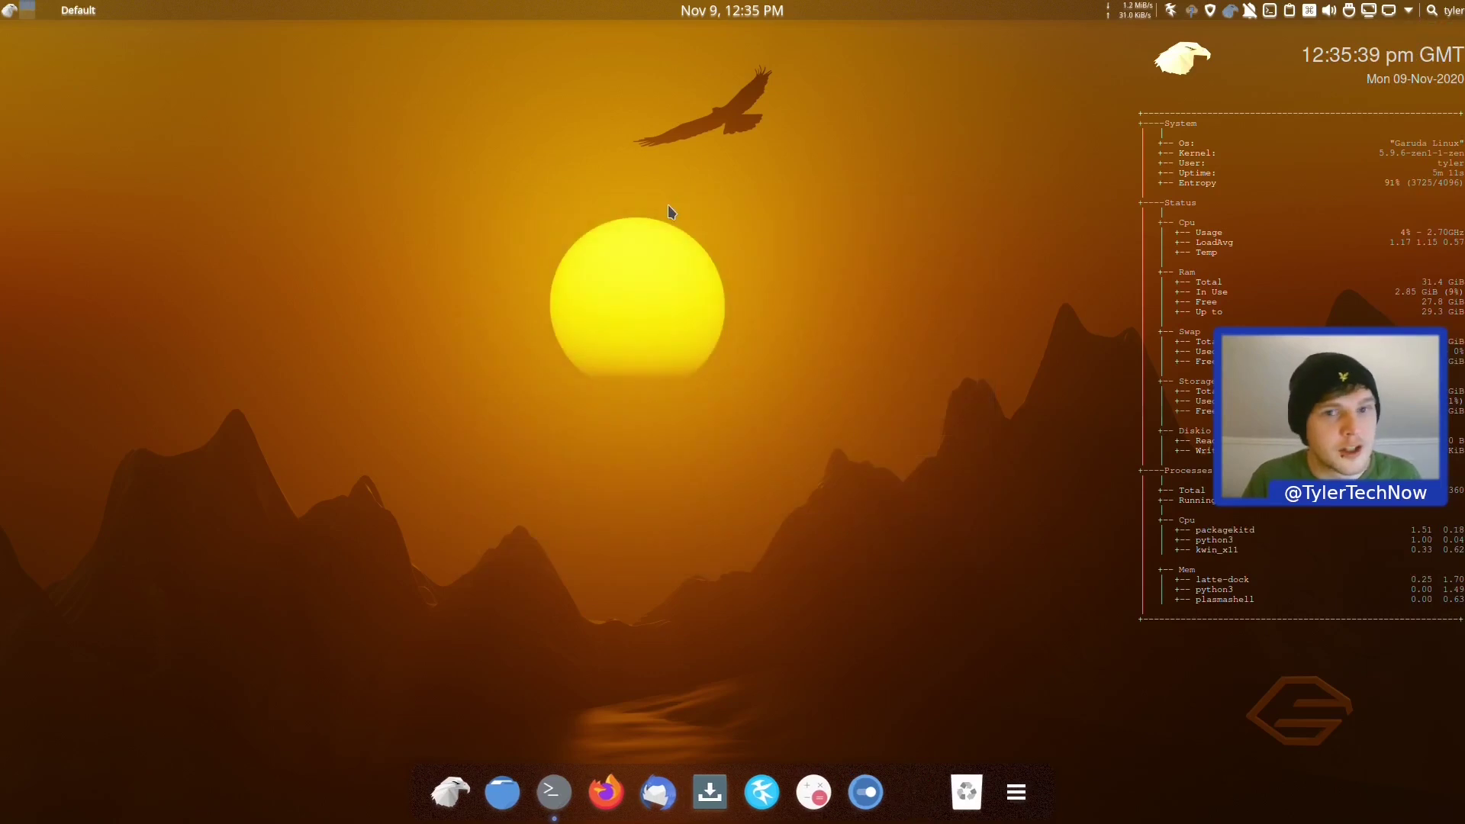
# Step: Search 'settings' in the top-bar launcher and launch System Settings
pyautogui.click(9, 9)
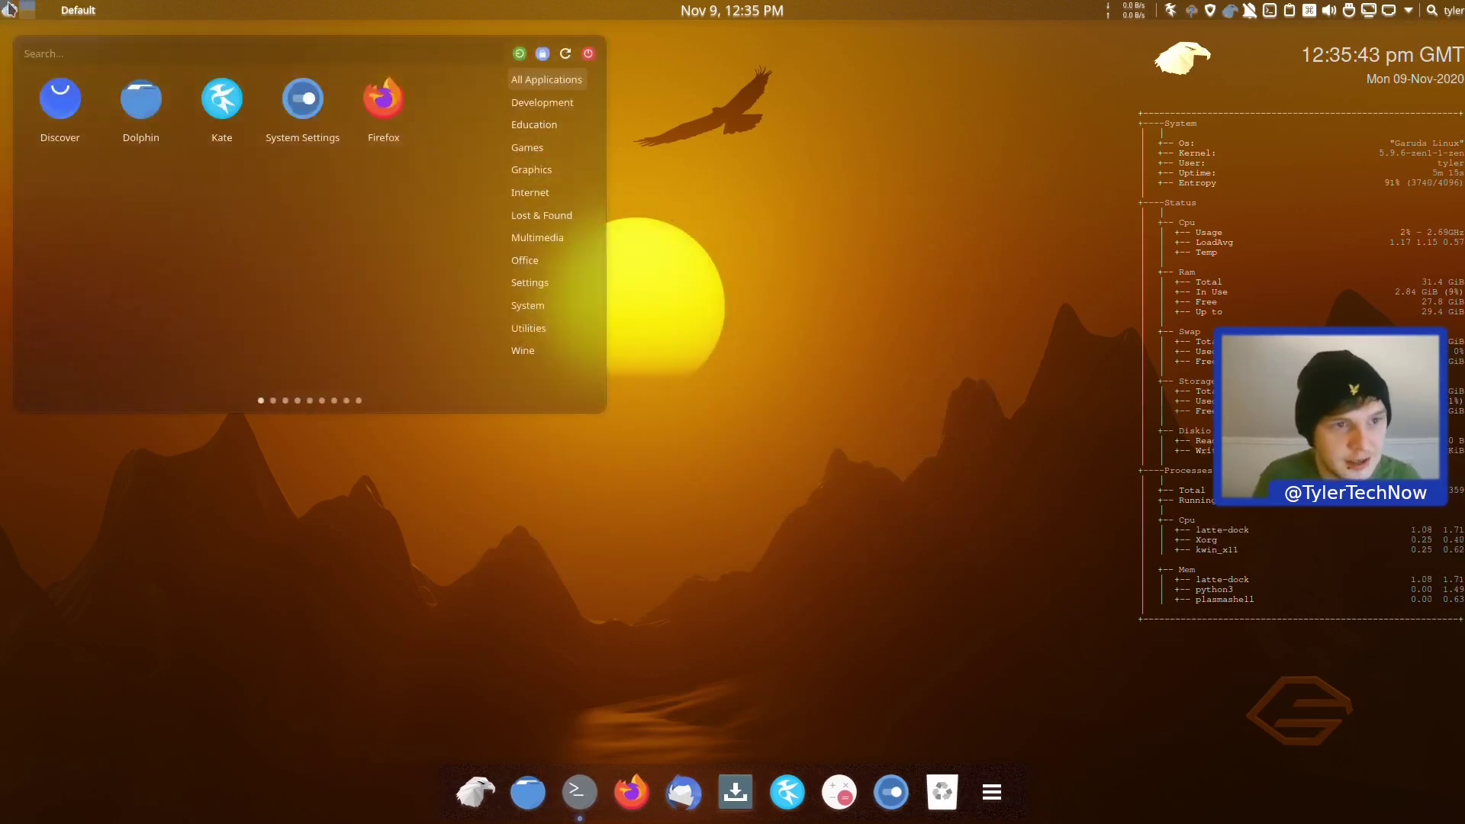
pyautogui.write('settings')
pyautogui.press('Return')
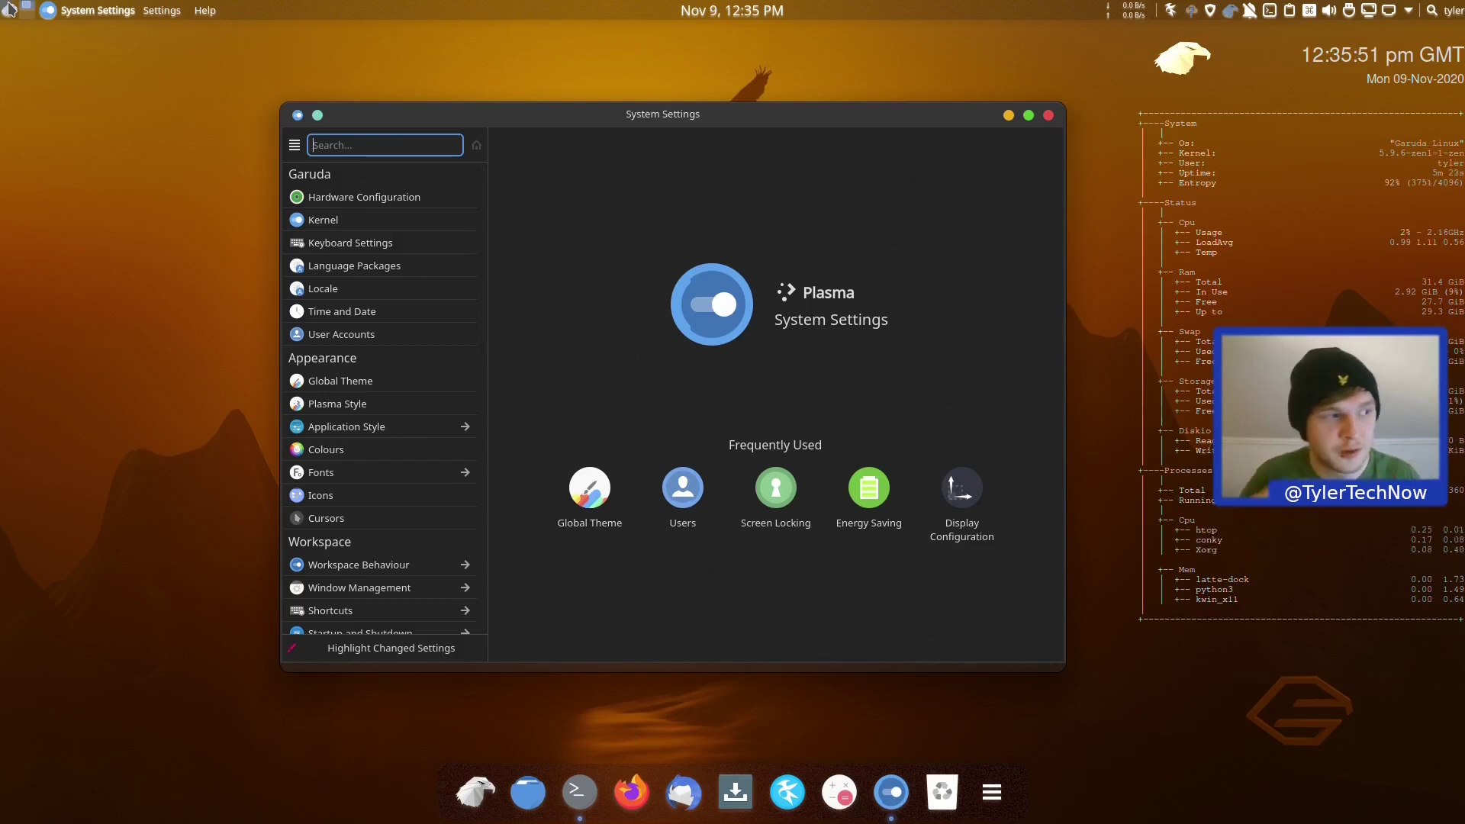
# Step: Search 'kwin', review the KWin Scripts page with Force Blur and MinimiseAll enabled, then close it
pyautogui.write('kwin')
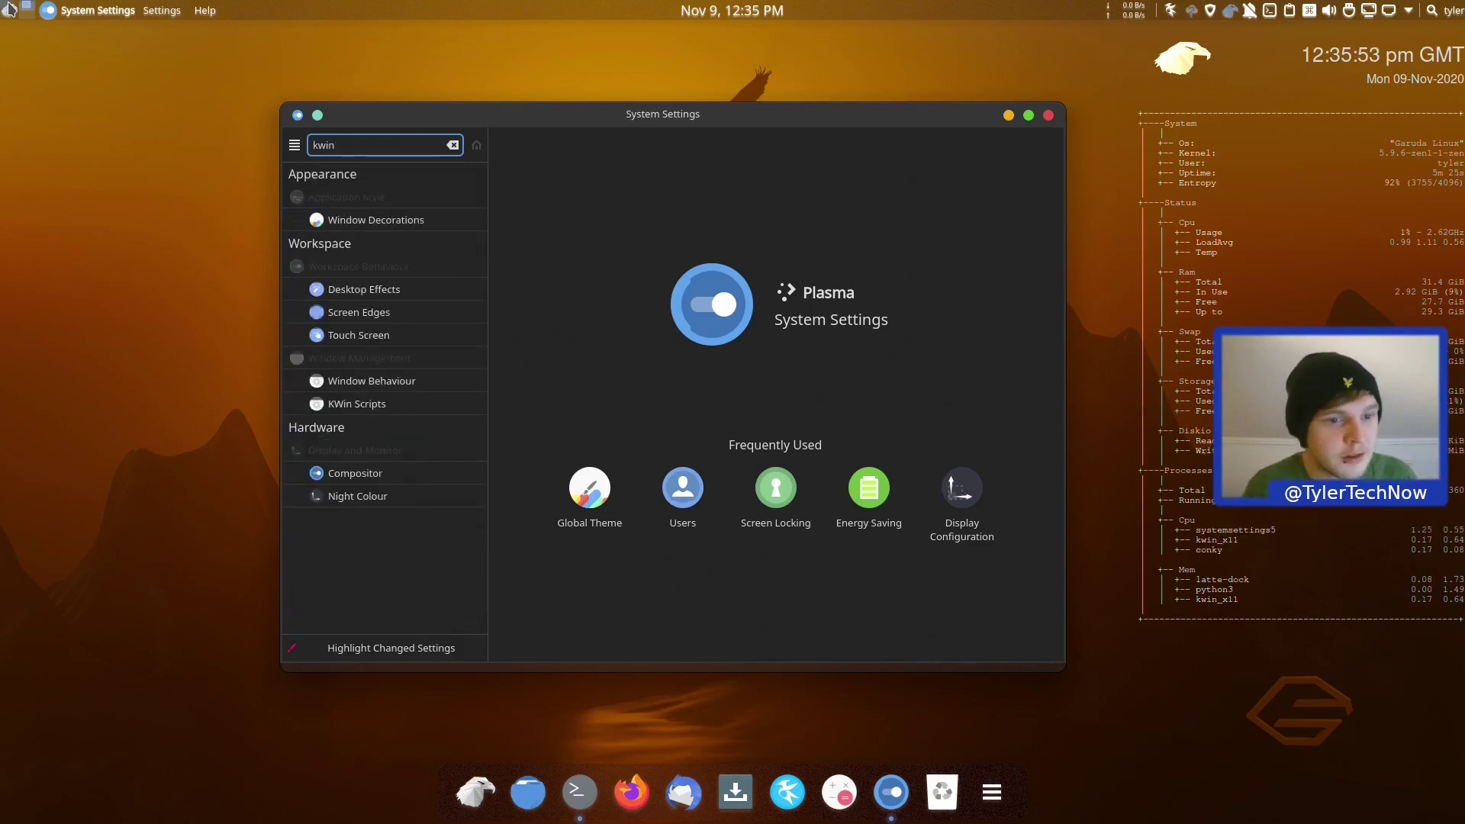
pyautogui.click(366, 408)
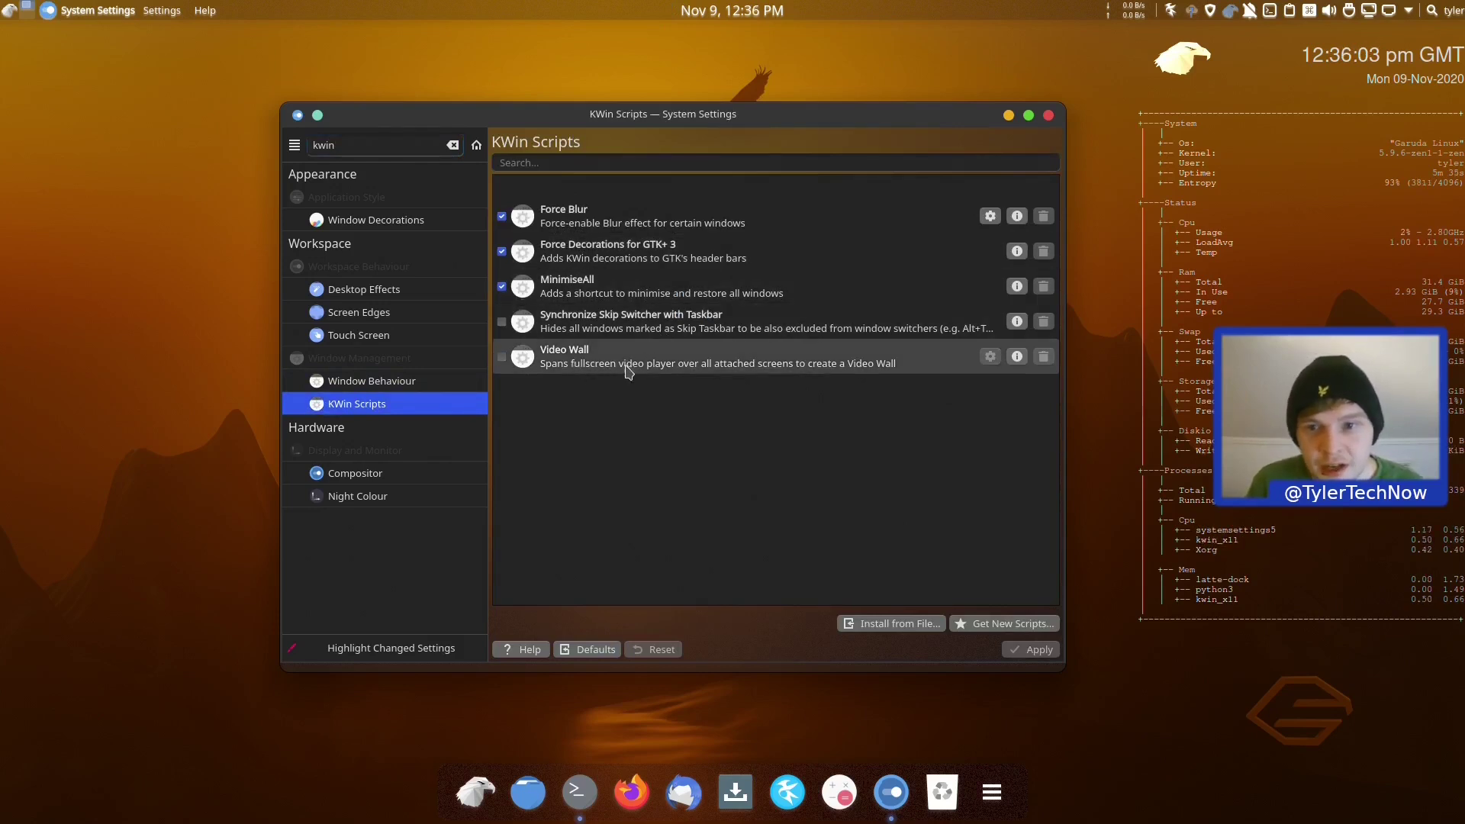
pyautogui.click(1049, 116)
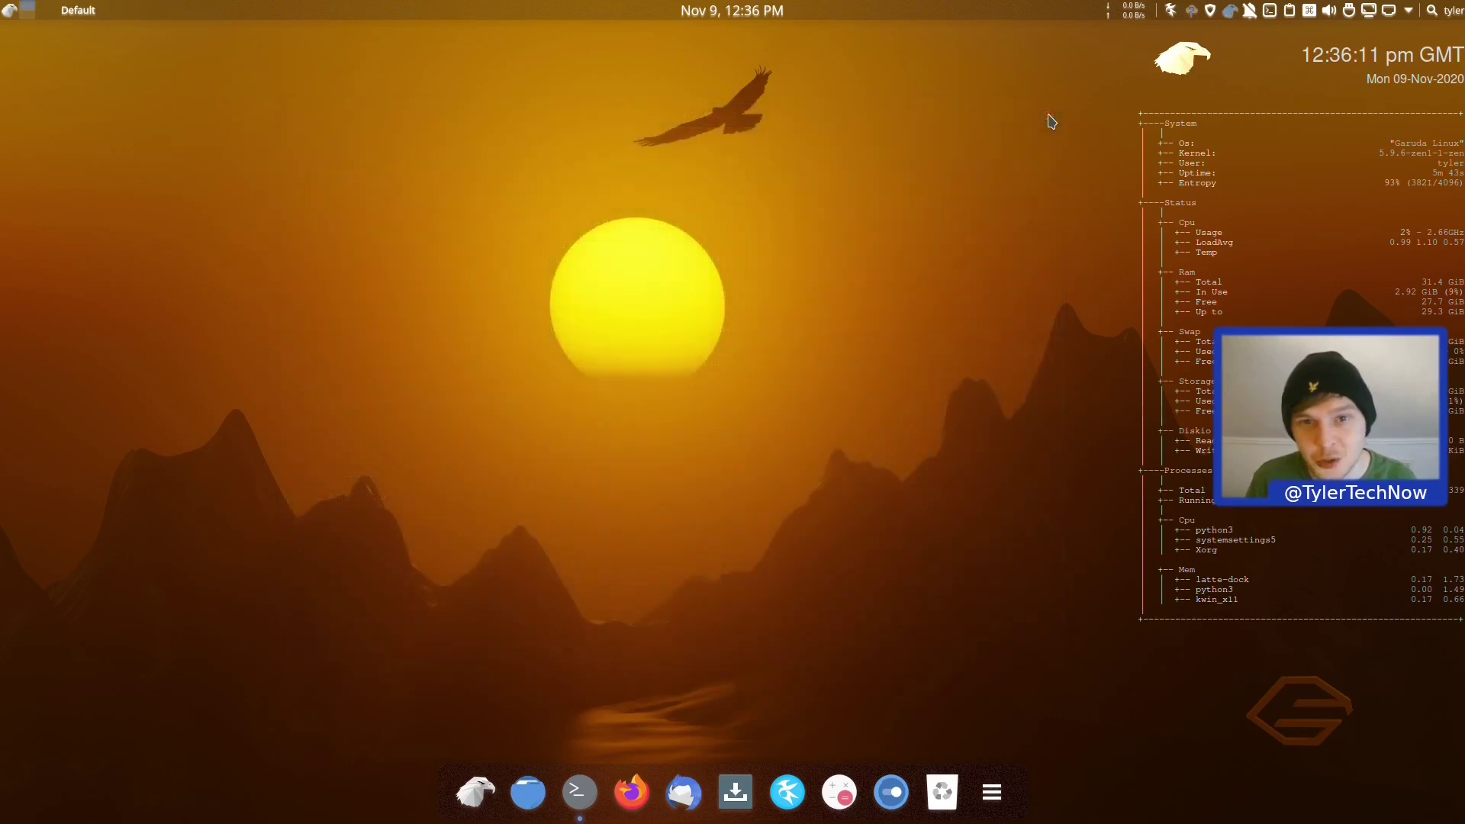
# Step: Open Dolphin on the home folder and minimise it, then open and dismiss the launcher menu
pyautogui.click(528, 779)
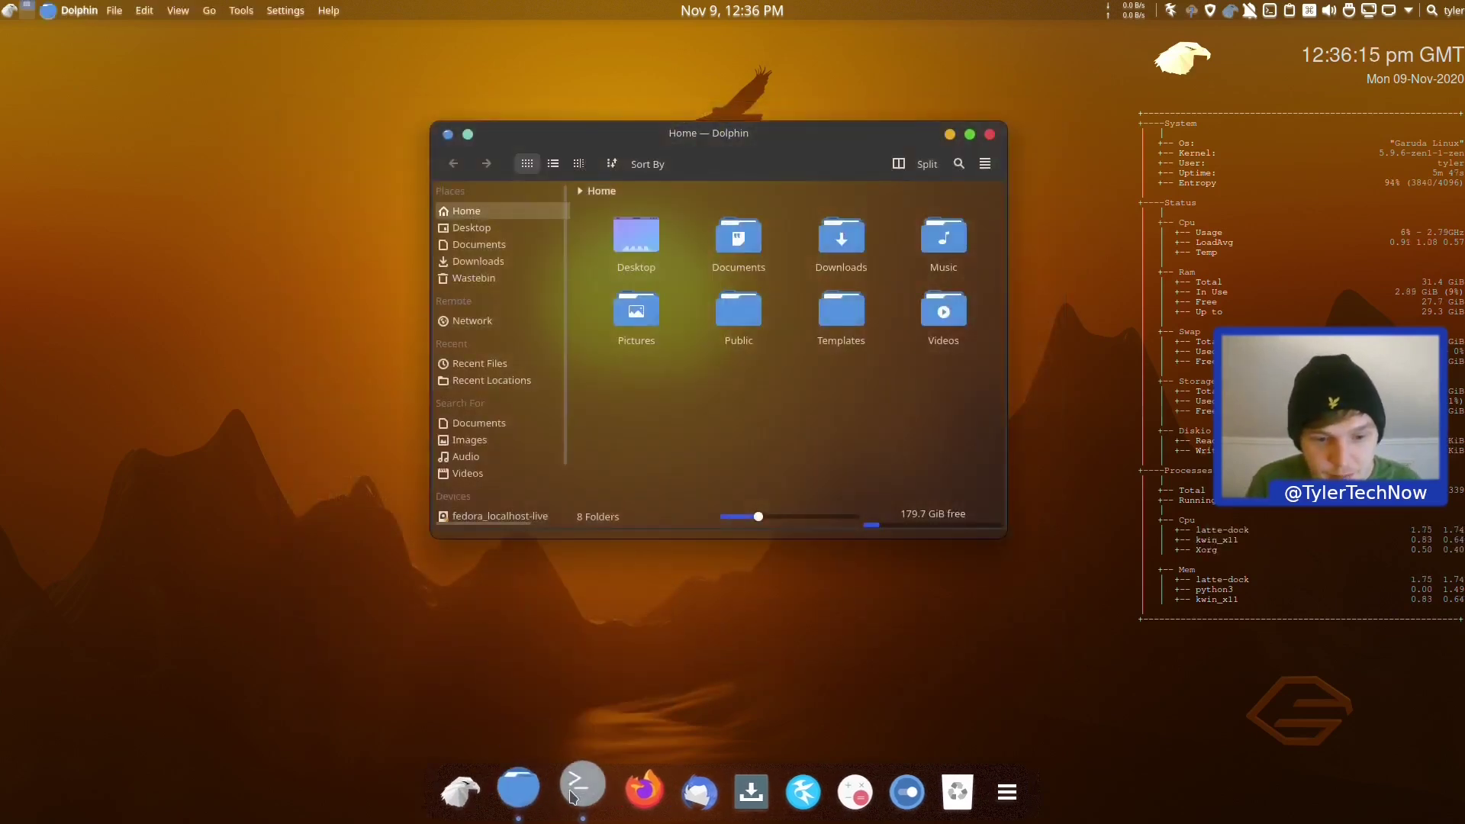
pyautogui.click(950, 135)
pyautogui.click(10, 9)
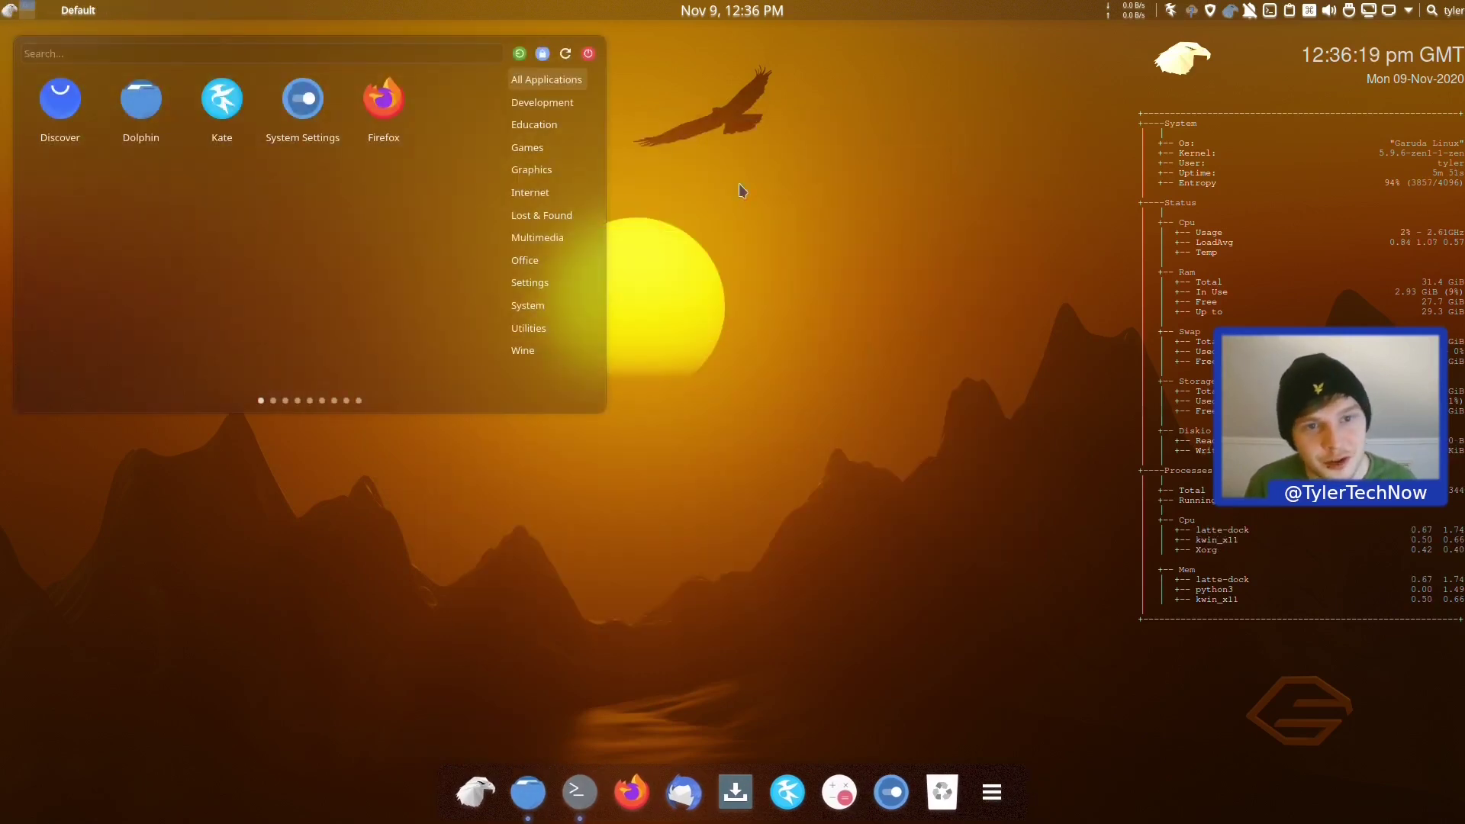
pyautogui.click(798, 194)
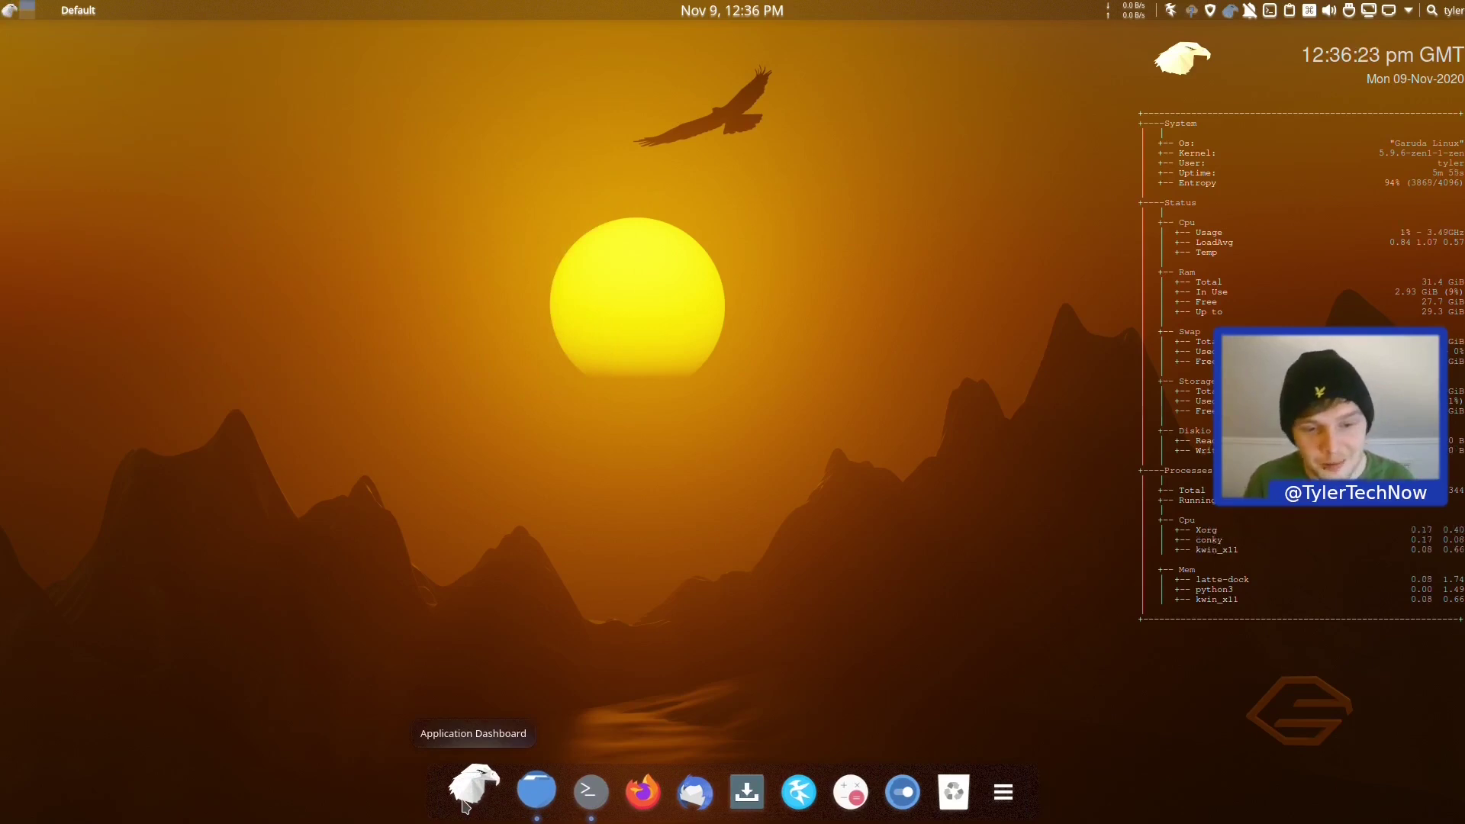
# Step: Toggle the Application Dashboard, then bring up Dolphin and the Konsole terminal running htop from the dock
pyautogui.click(464, 805)
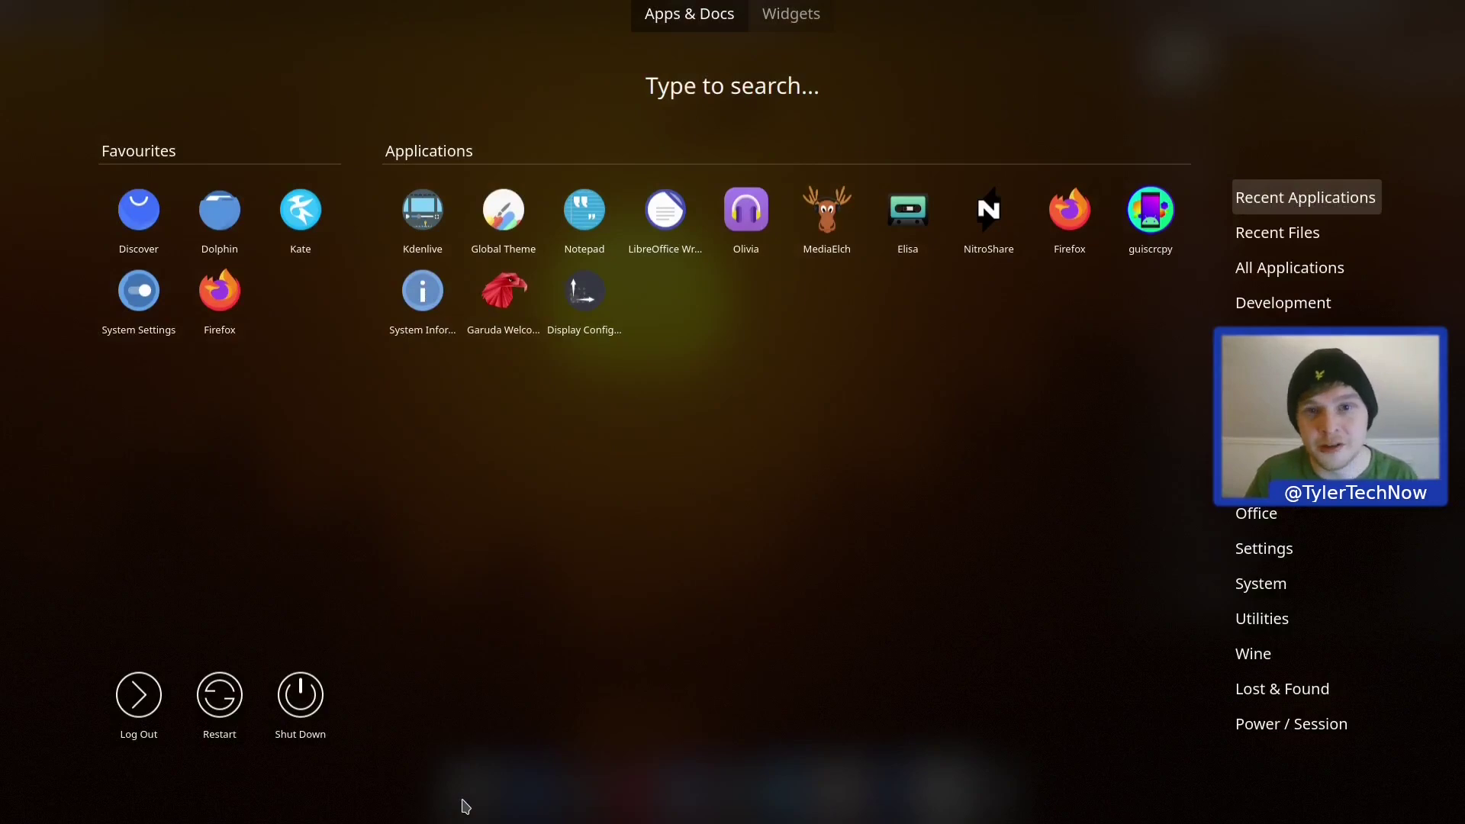
pyautogui.click(464, 805)
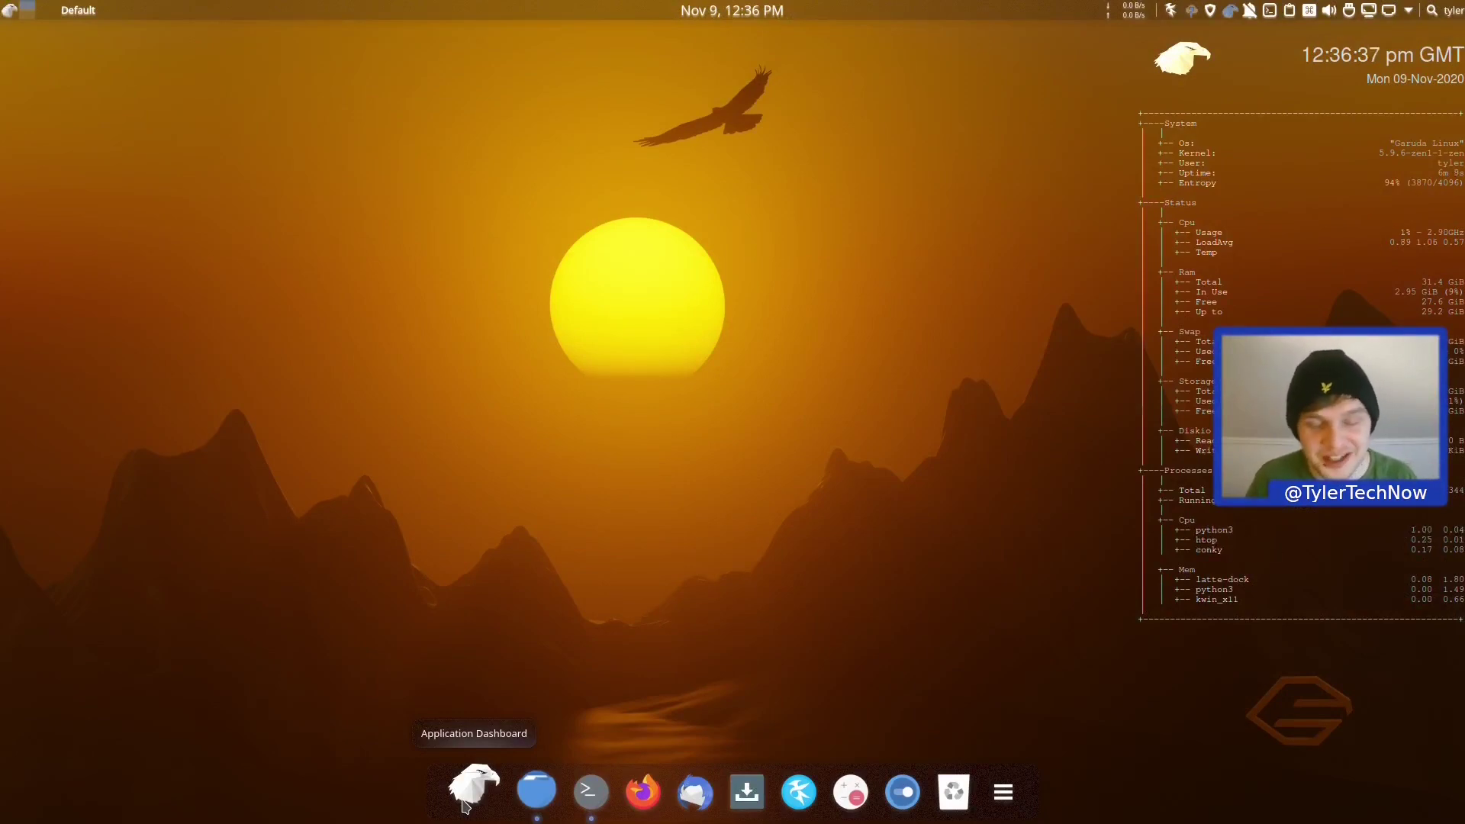
pyautogui.click(536, 790)
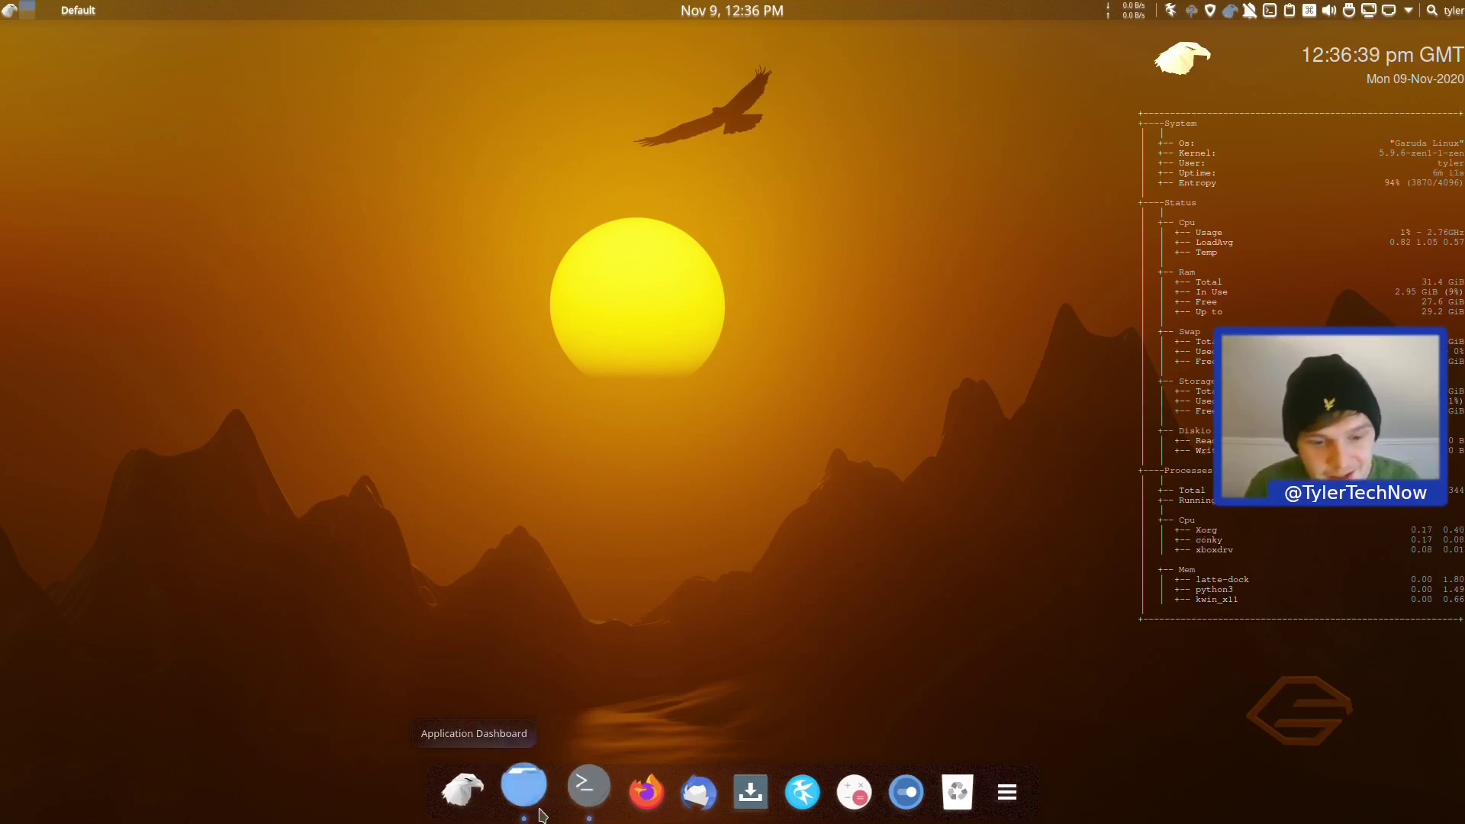
pyautogui.click(578, 790)
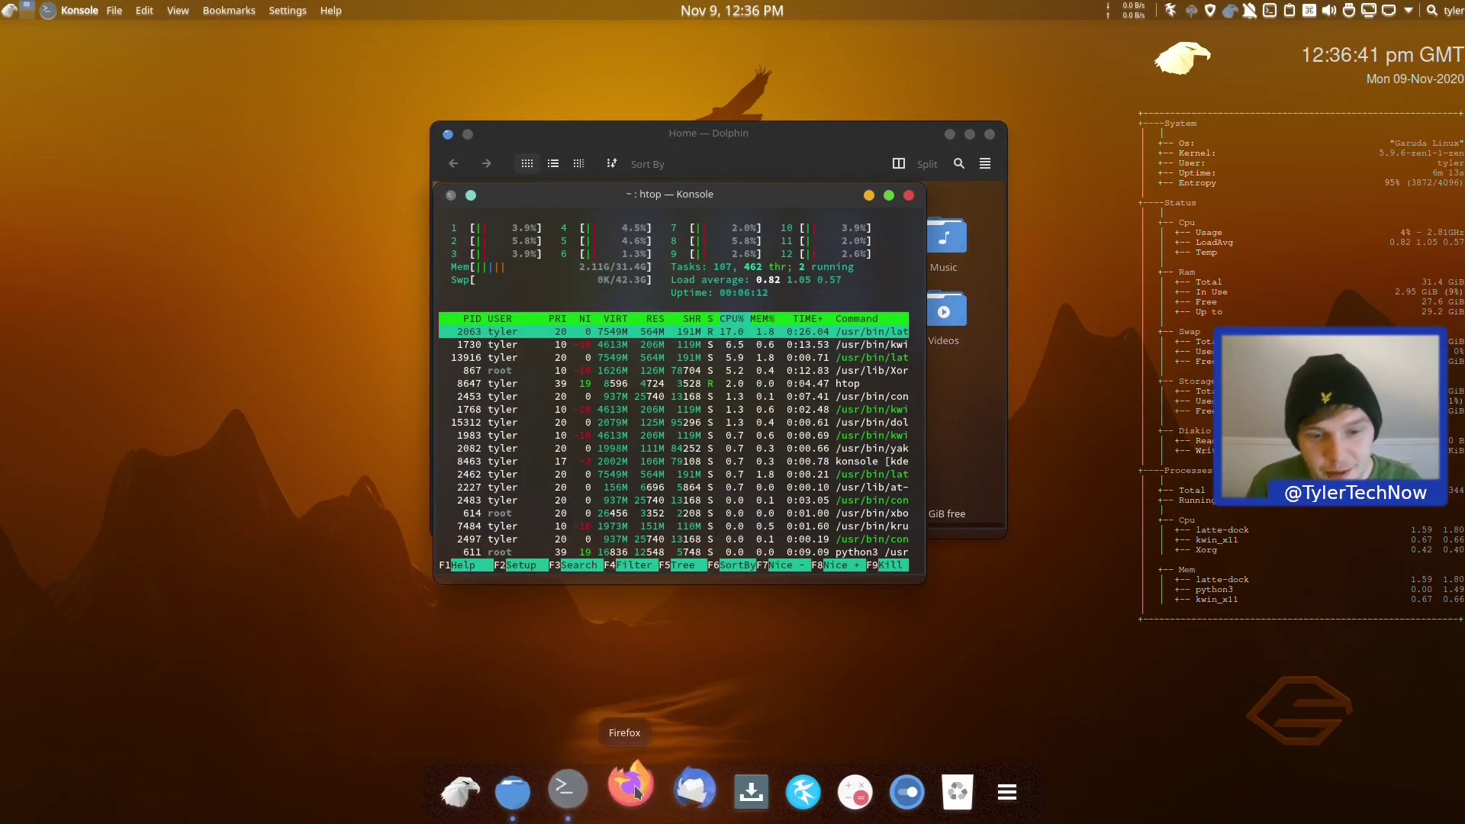
# Step: Launch Firefox, Kate and KCalc from the dock, move KCalc centre-left, and quit htop in Konsole
pyautogui.click(643, 790)
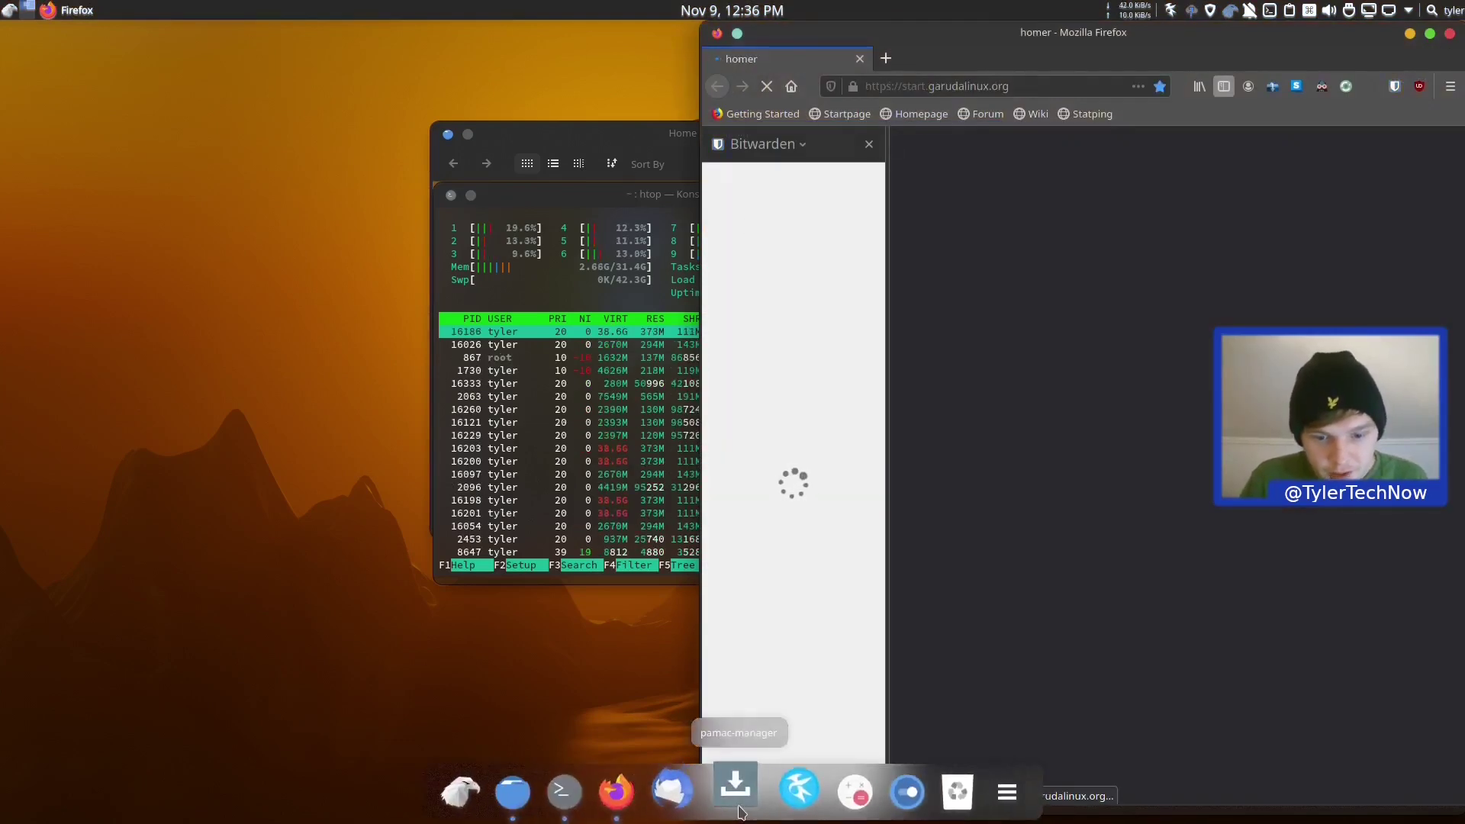
pyautogui.click(789, 793)
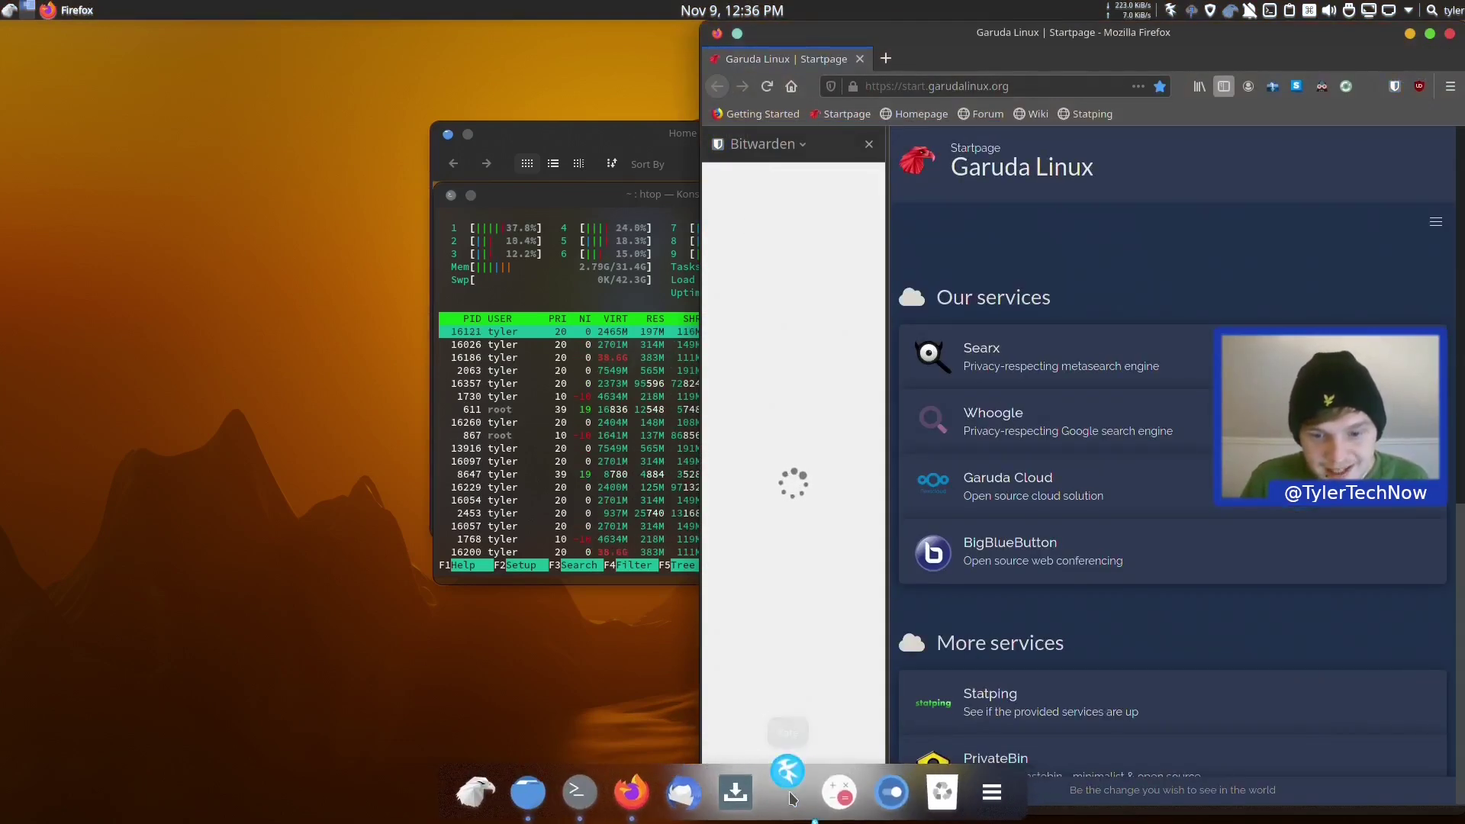
pyautogui.click(840, 790)
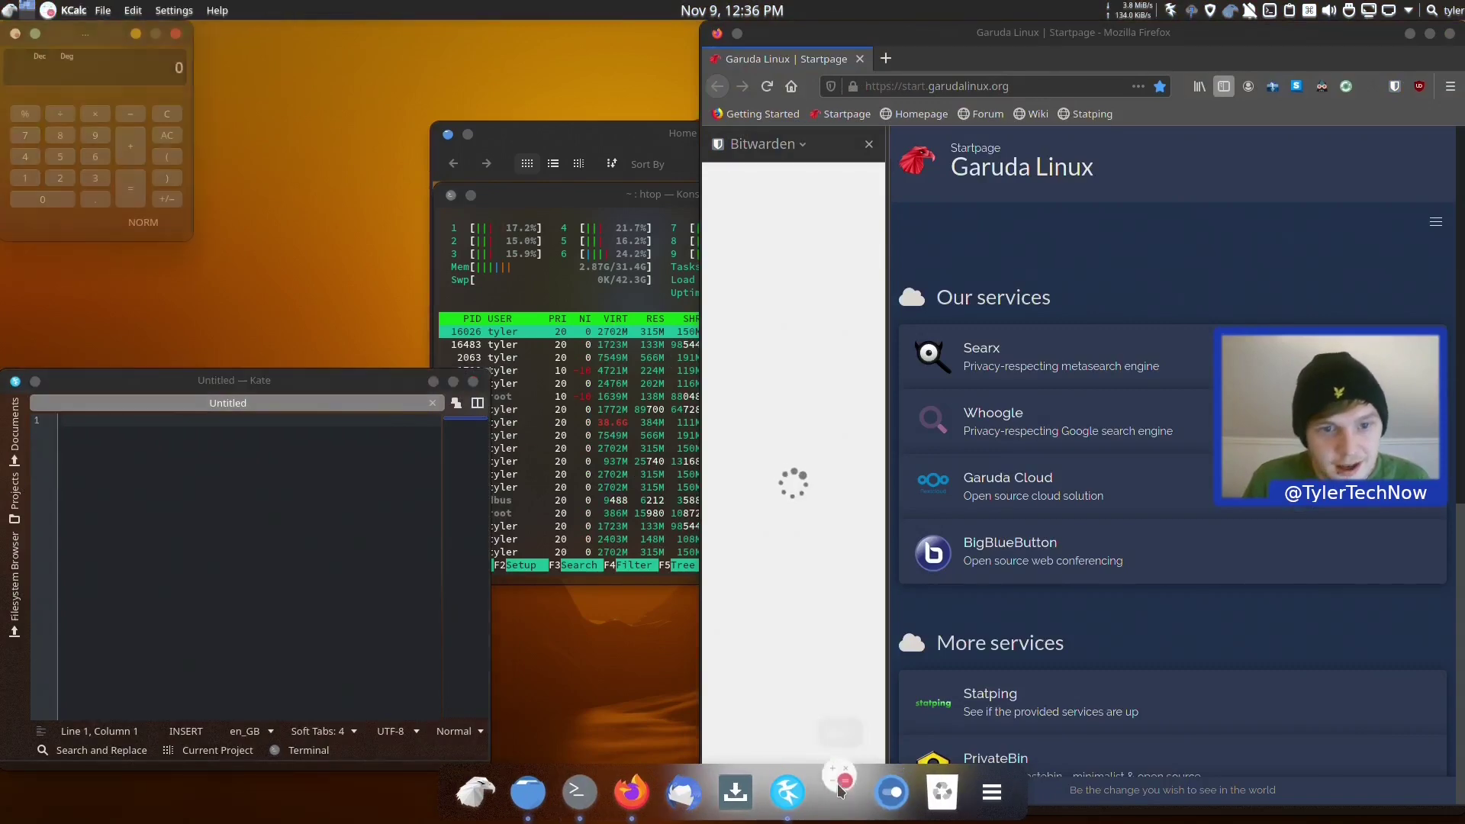
pyautogui.moveTo(95, 39); pyautogui.dragTo(347, 129)
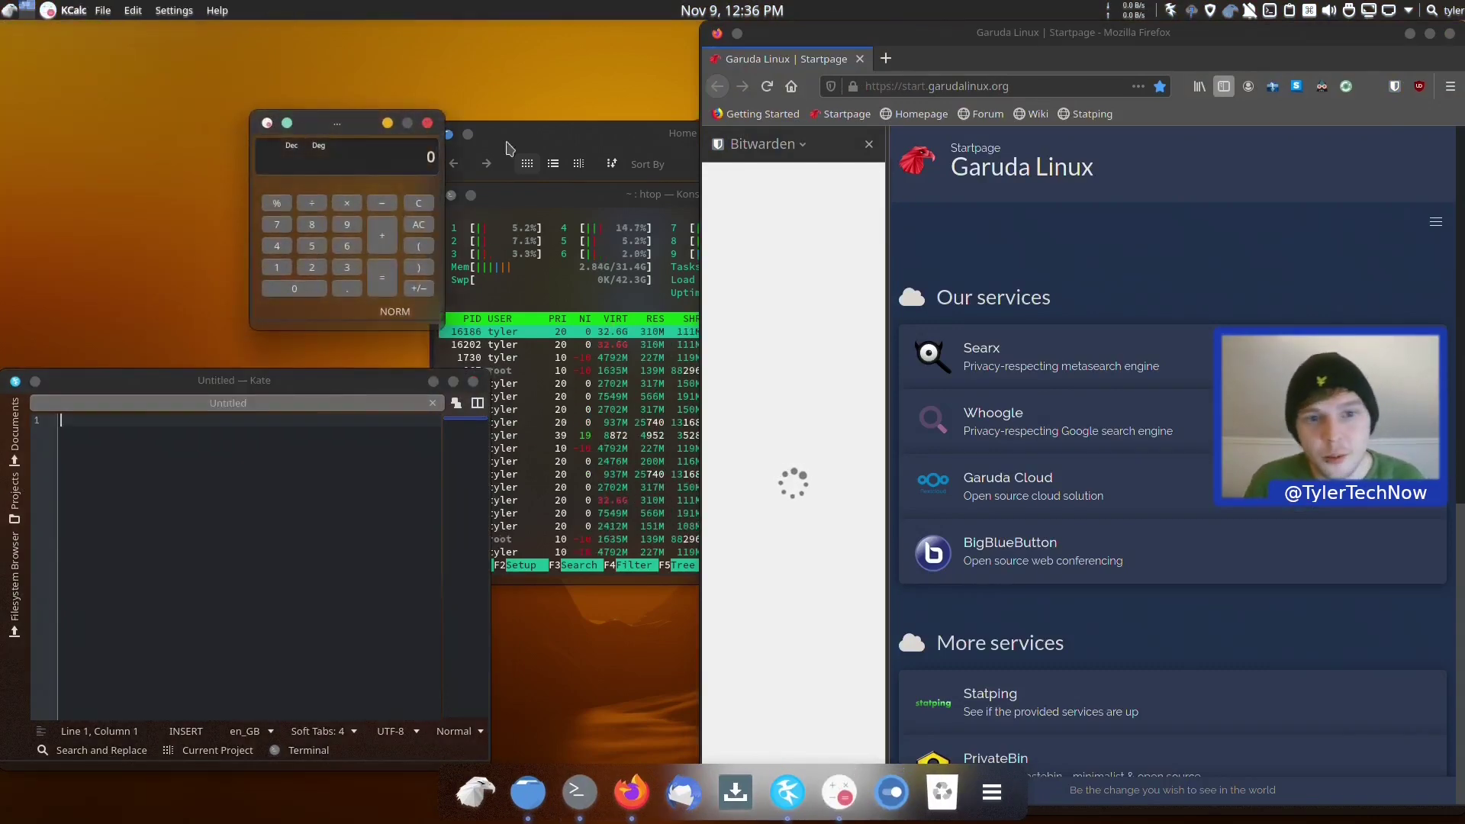
pyautogui.click(576, 208)
pyautogui.press('q')
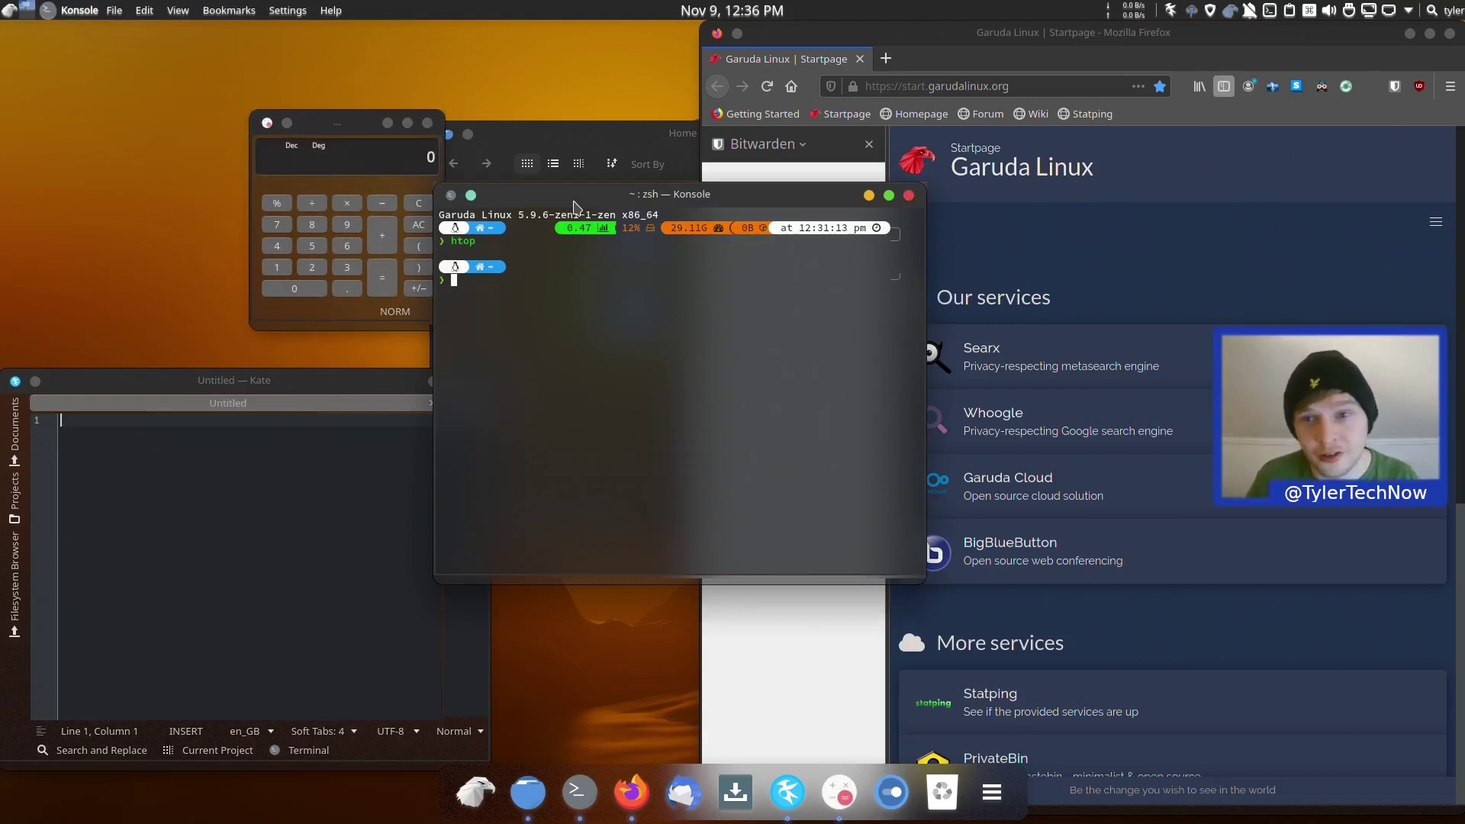
# Step: Run 'sudo systemctl hibernate' in Konsole and enter the sudo password
pyautogui.write('sudo ')
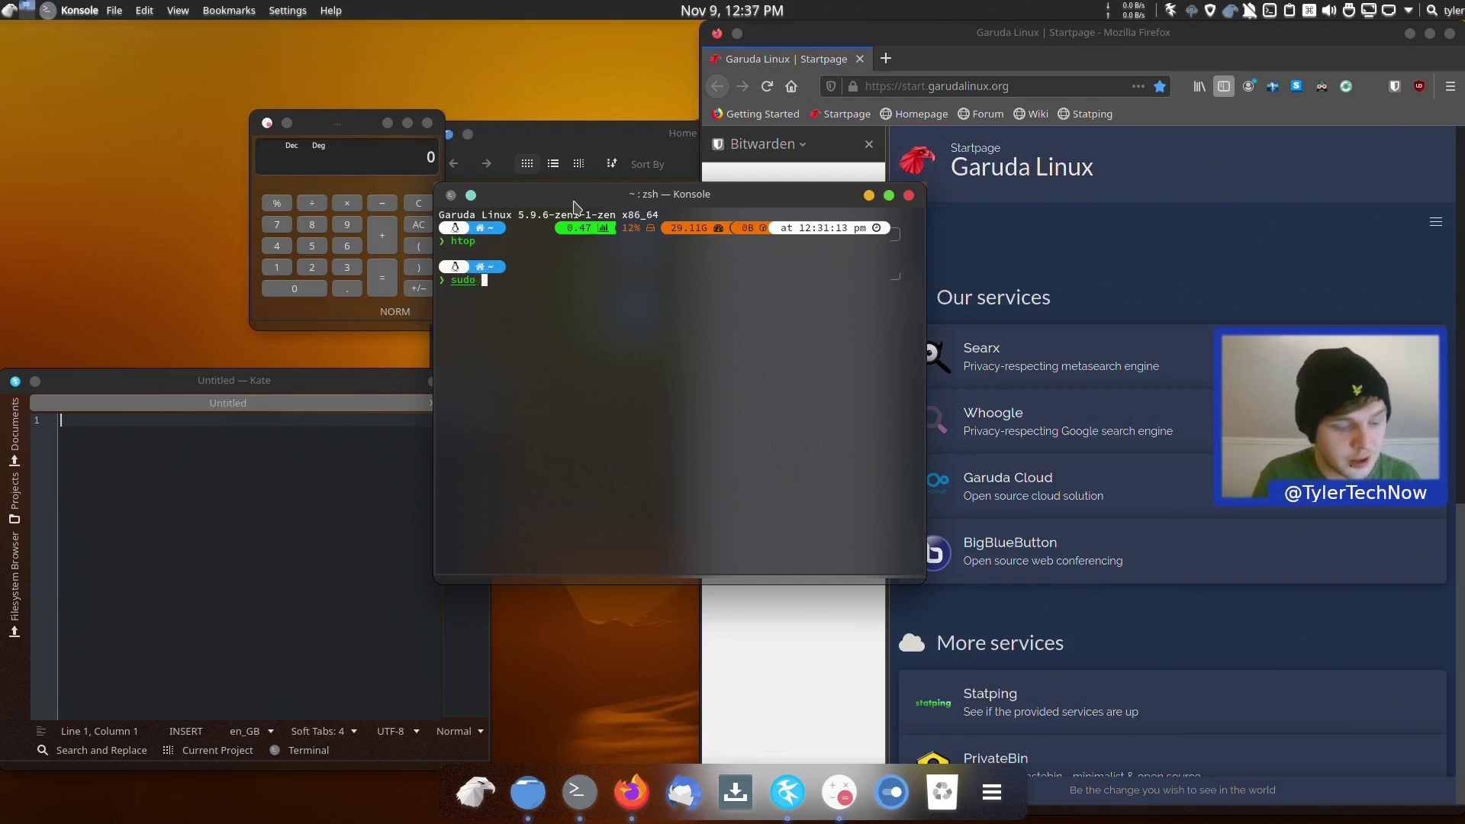
pyautogui.write('systemctl h')
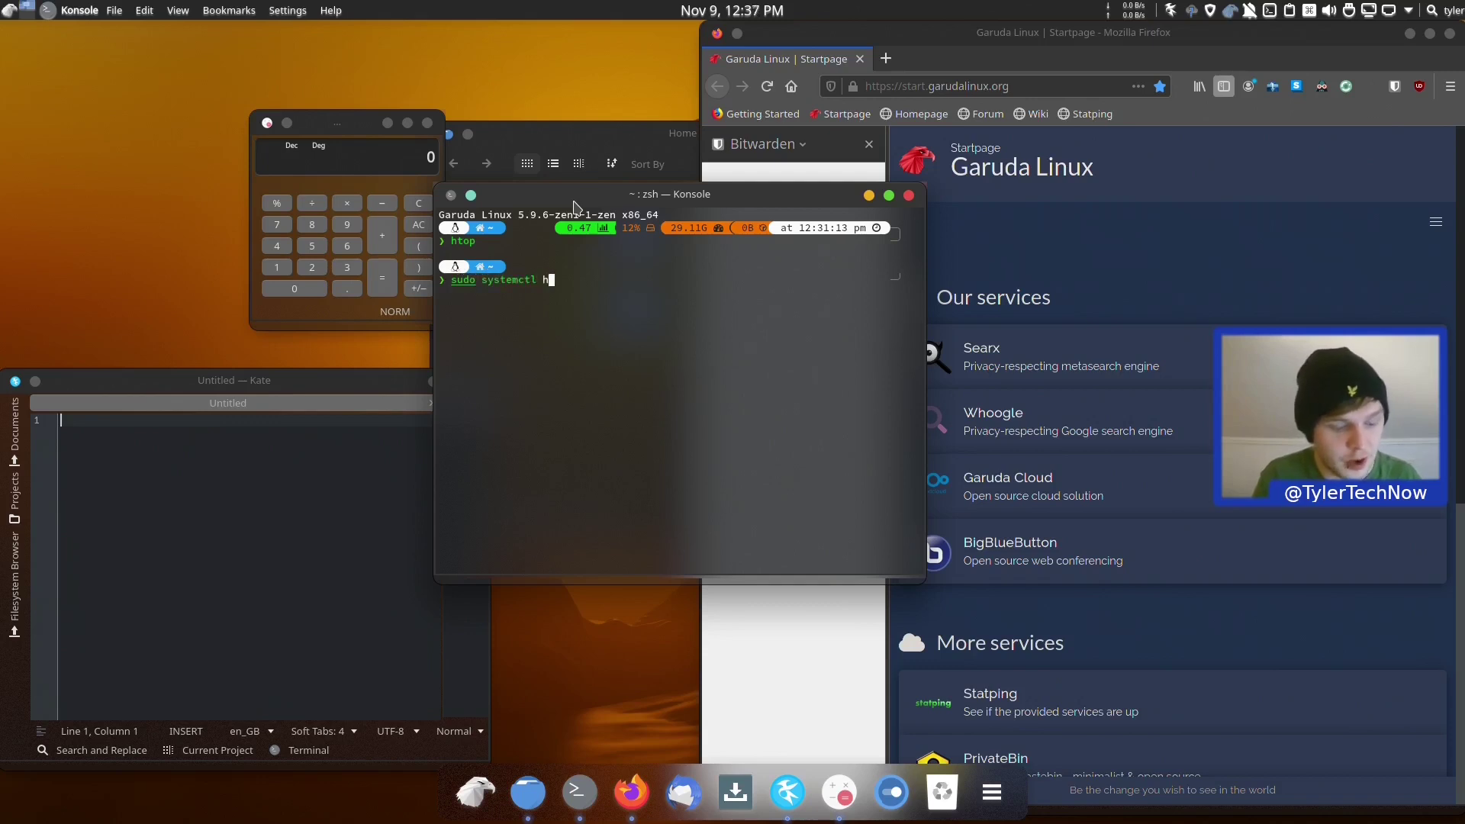
pyautogui.write('ibernate')
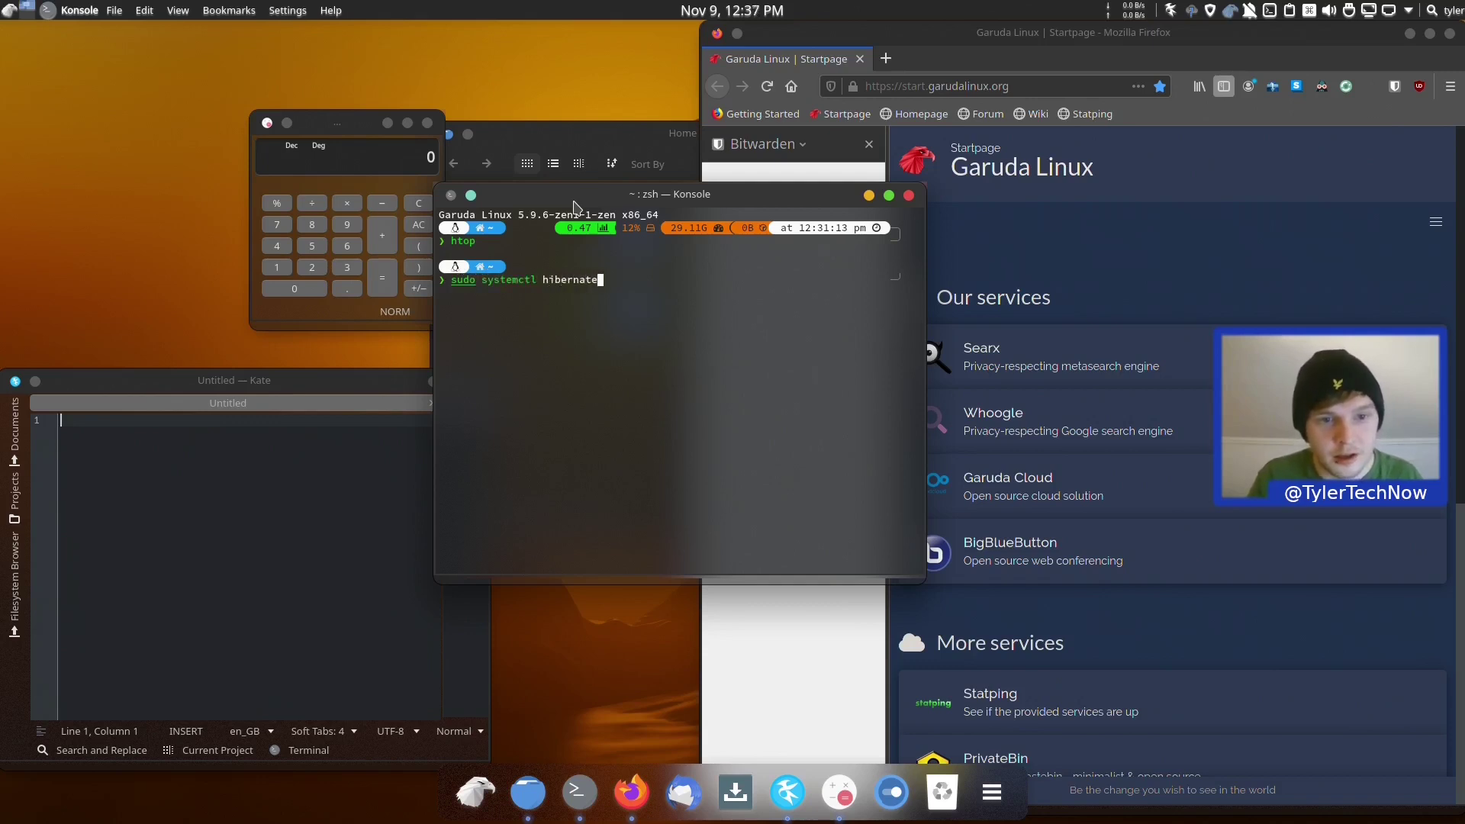
pyautogui.press('Return')
pyautogui.write('********')
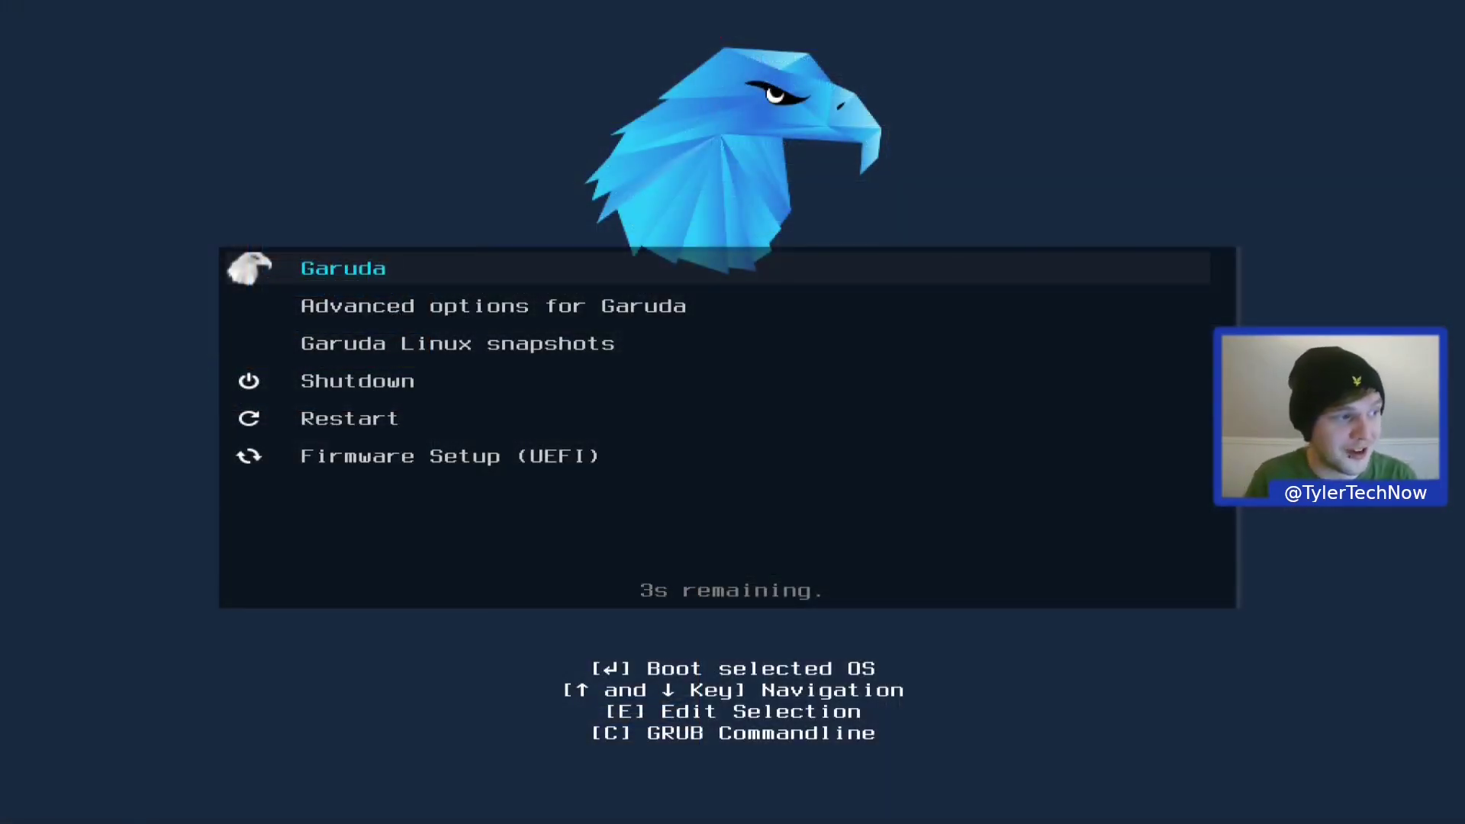
# Step: Boot the default GRUB entry to resume, then unlock the lock screen with the account password
pyautogui.press('Return')
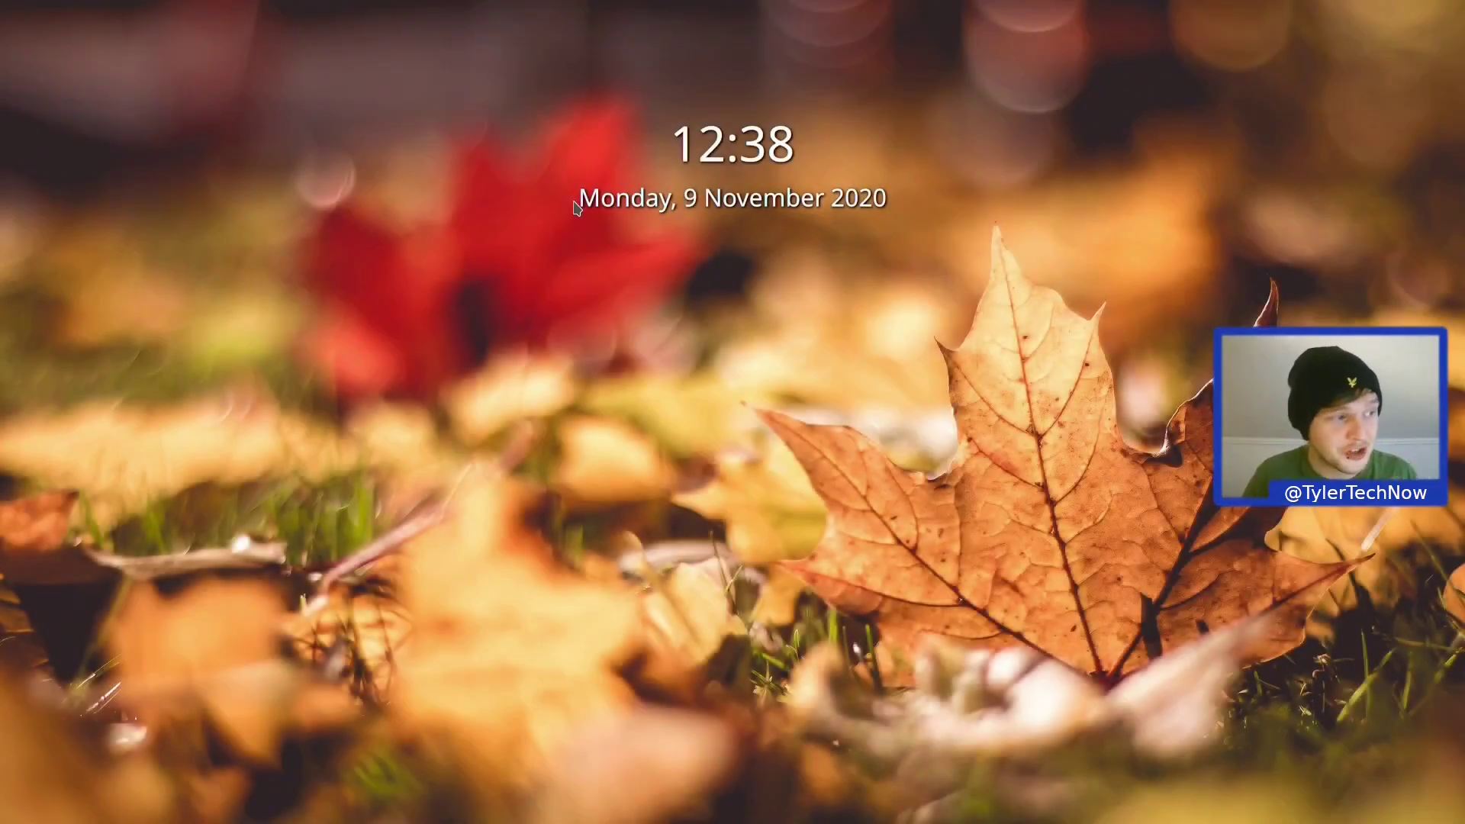
pyautogui.moveTo(633, 305)
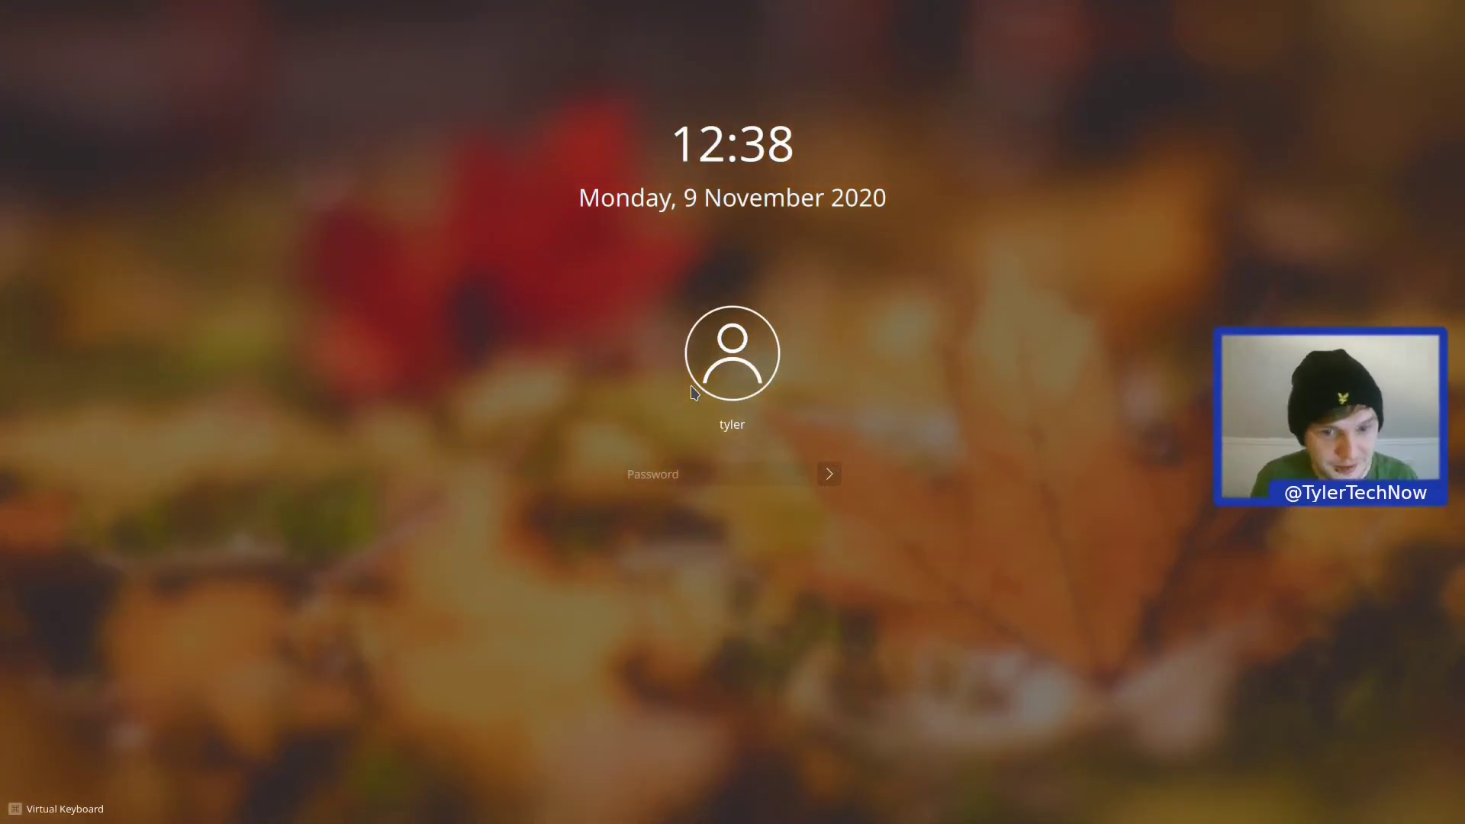
pyautogui.click(688, 474)
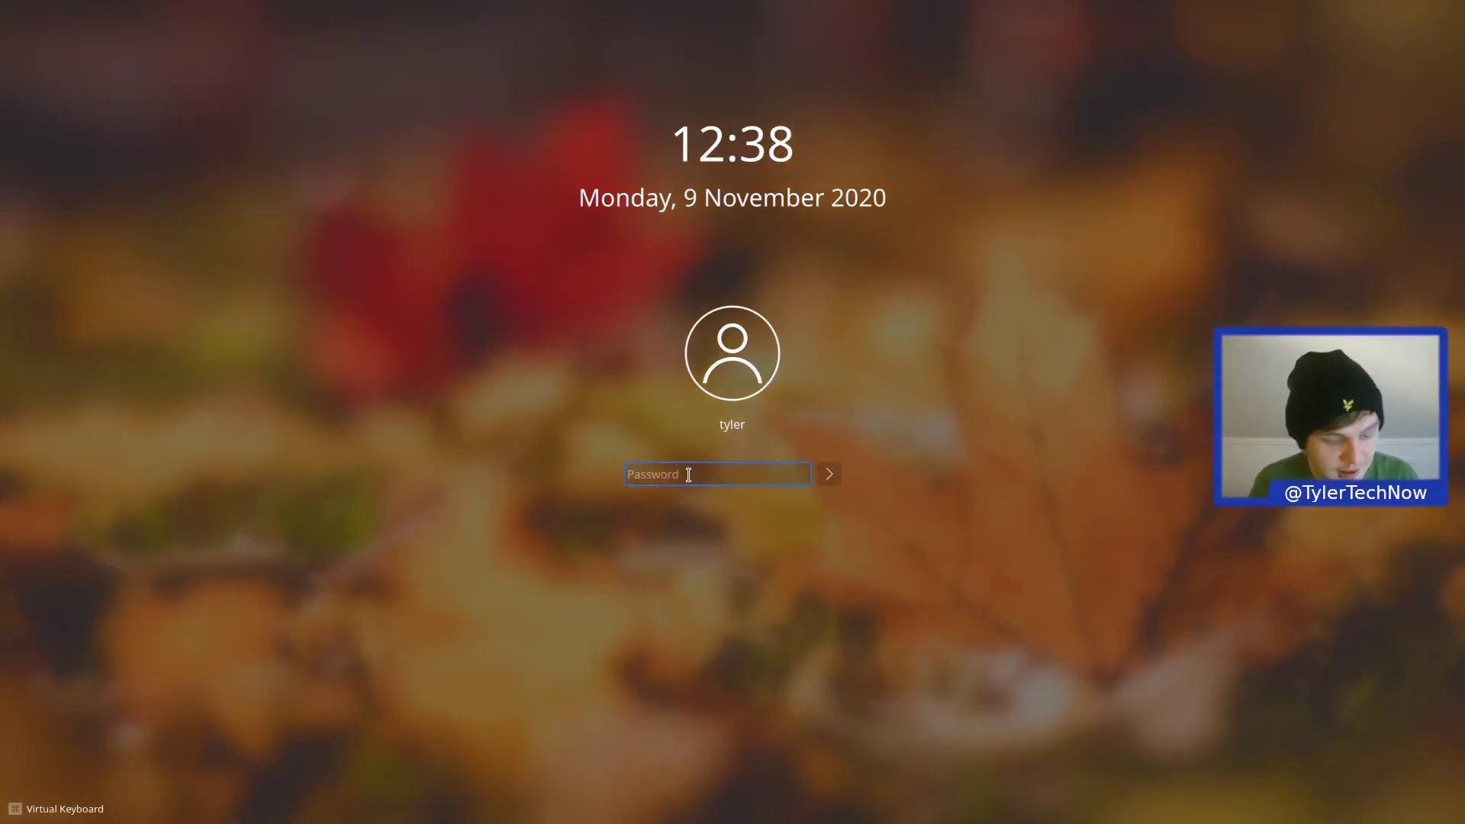
pyautogui.write('******')
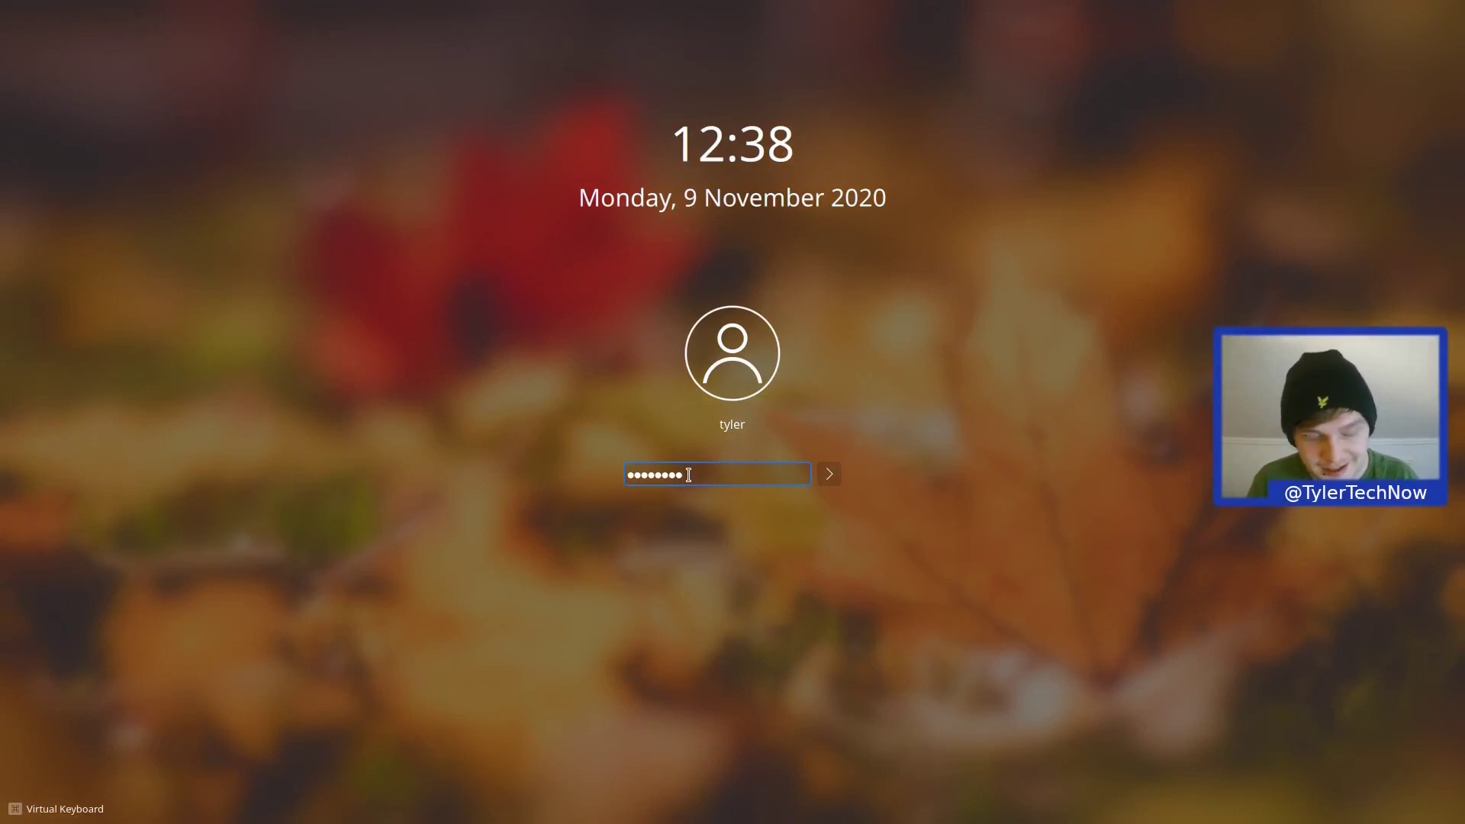
pyautogui.write('**')
pyautogui.press('Return')
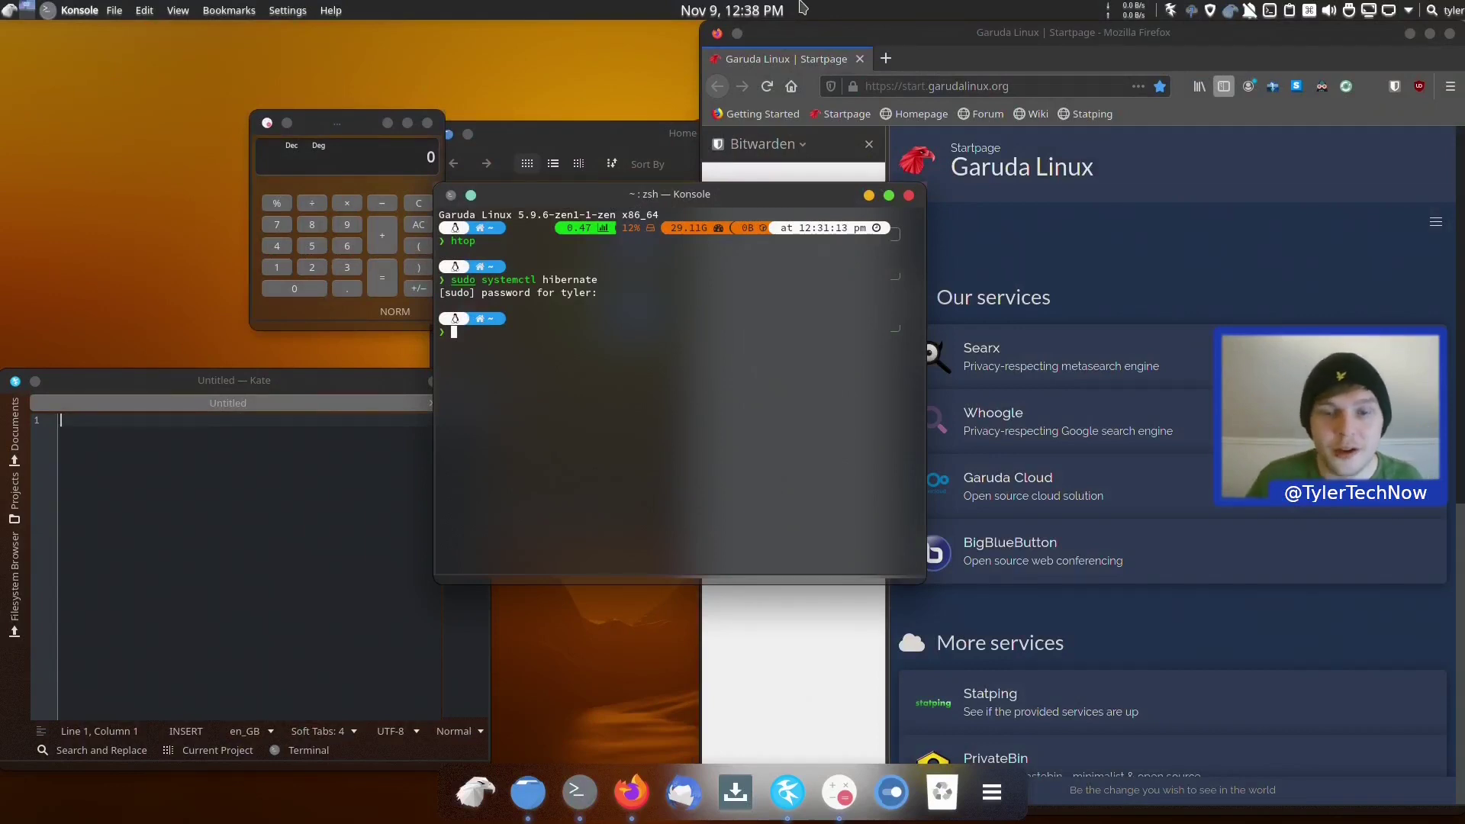
# Step: Move the Konsole window up and left, then close the Kate editor
pyautogui.moveTo(793, 199); pyautogui.dragTo(516, 138)
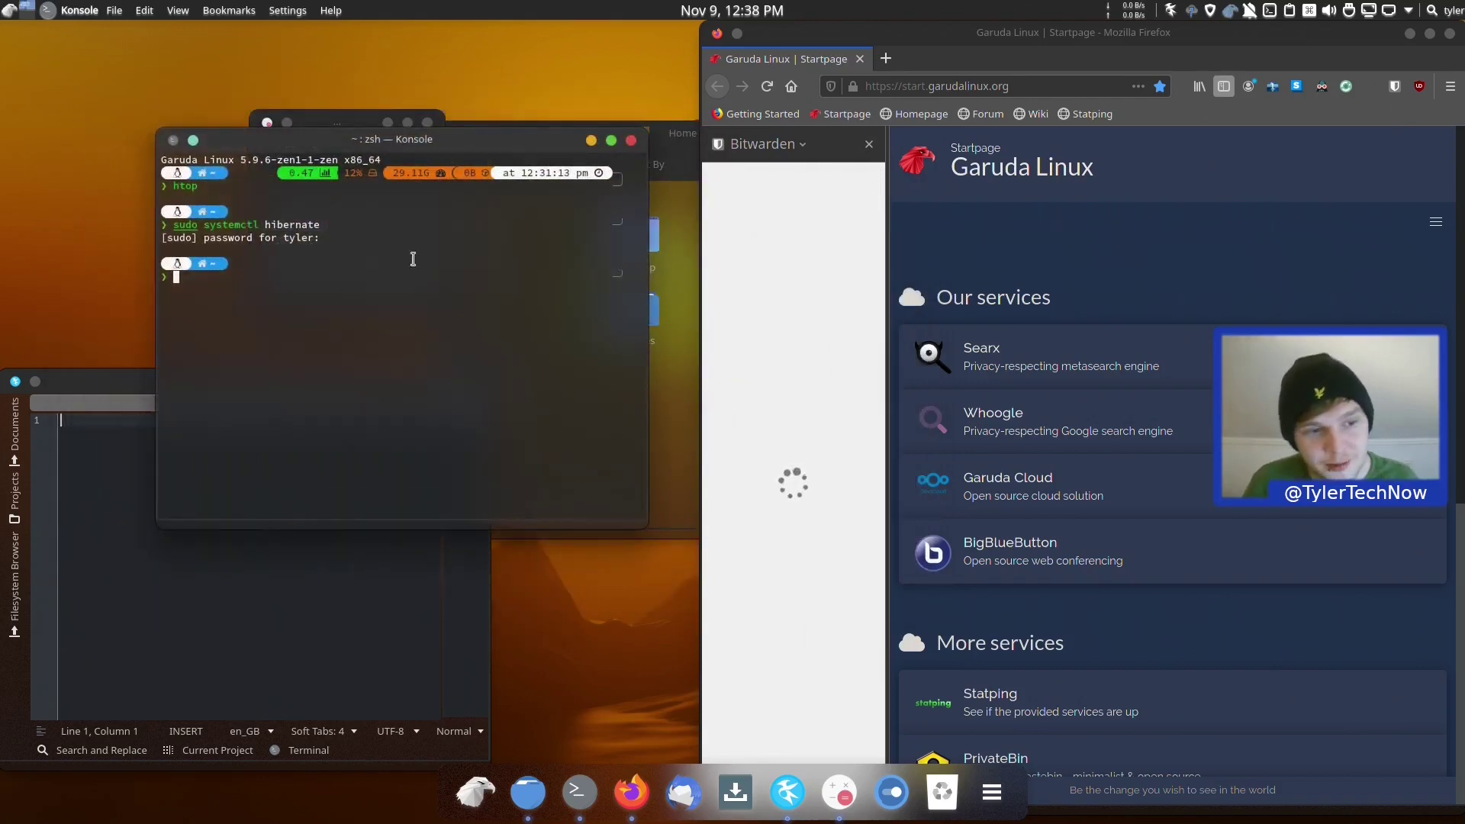
pyautogui.click(489, 384)
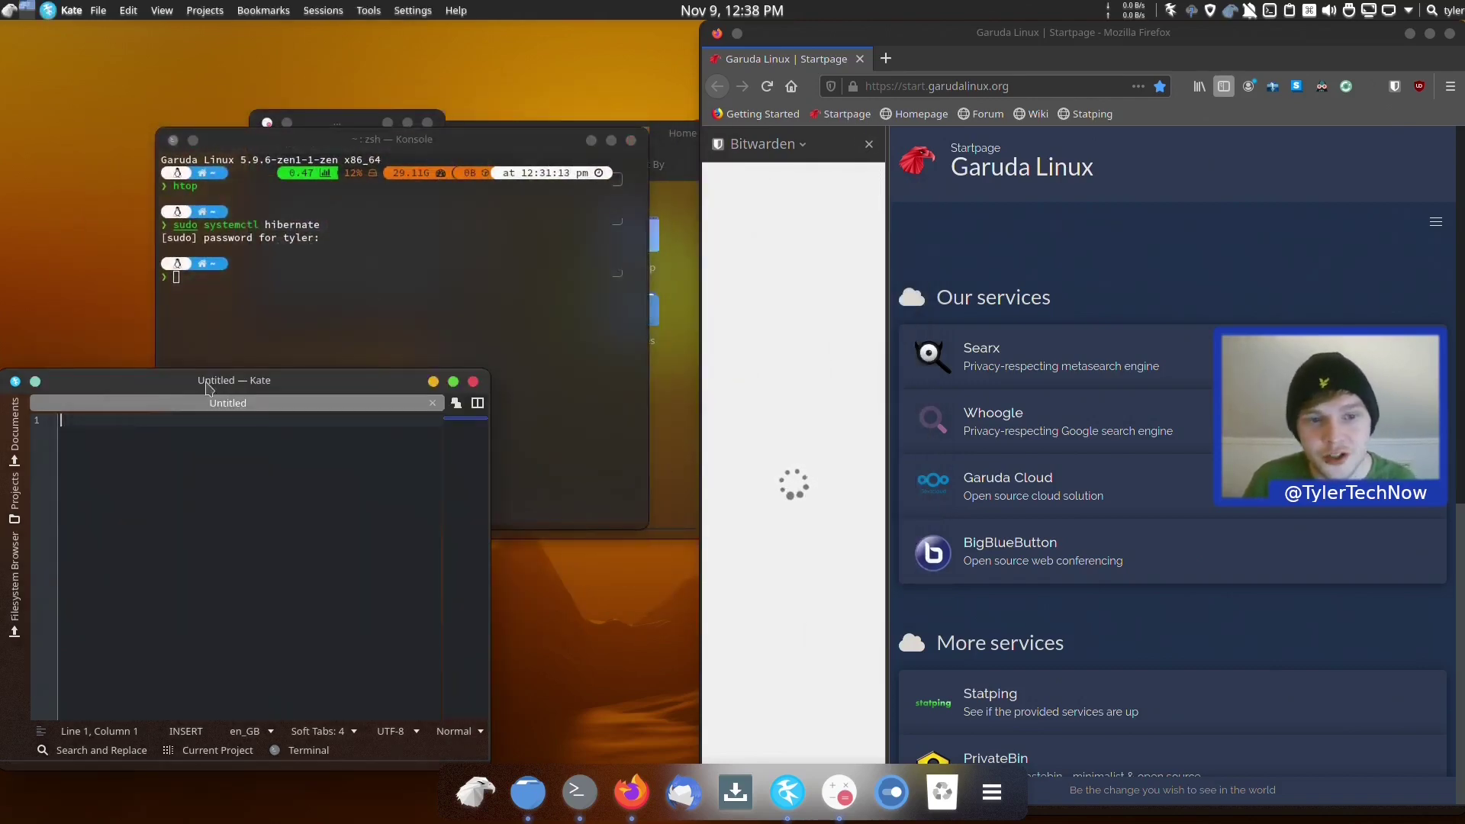
pyautogui.click(473, 381)
# Step: Centre the Firefox startpage window in front of Konsole, briefly maximising and restoring it
pyautogui.moveTo(994, 42); pyautogui.dragTo(624, 42)
pyautogui.doubleClick(660, 51)
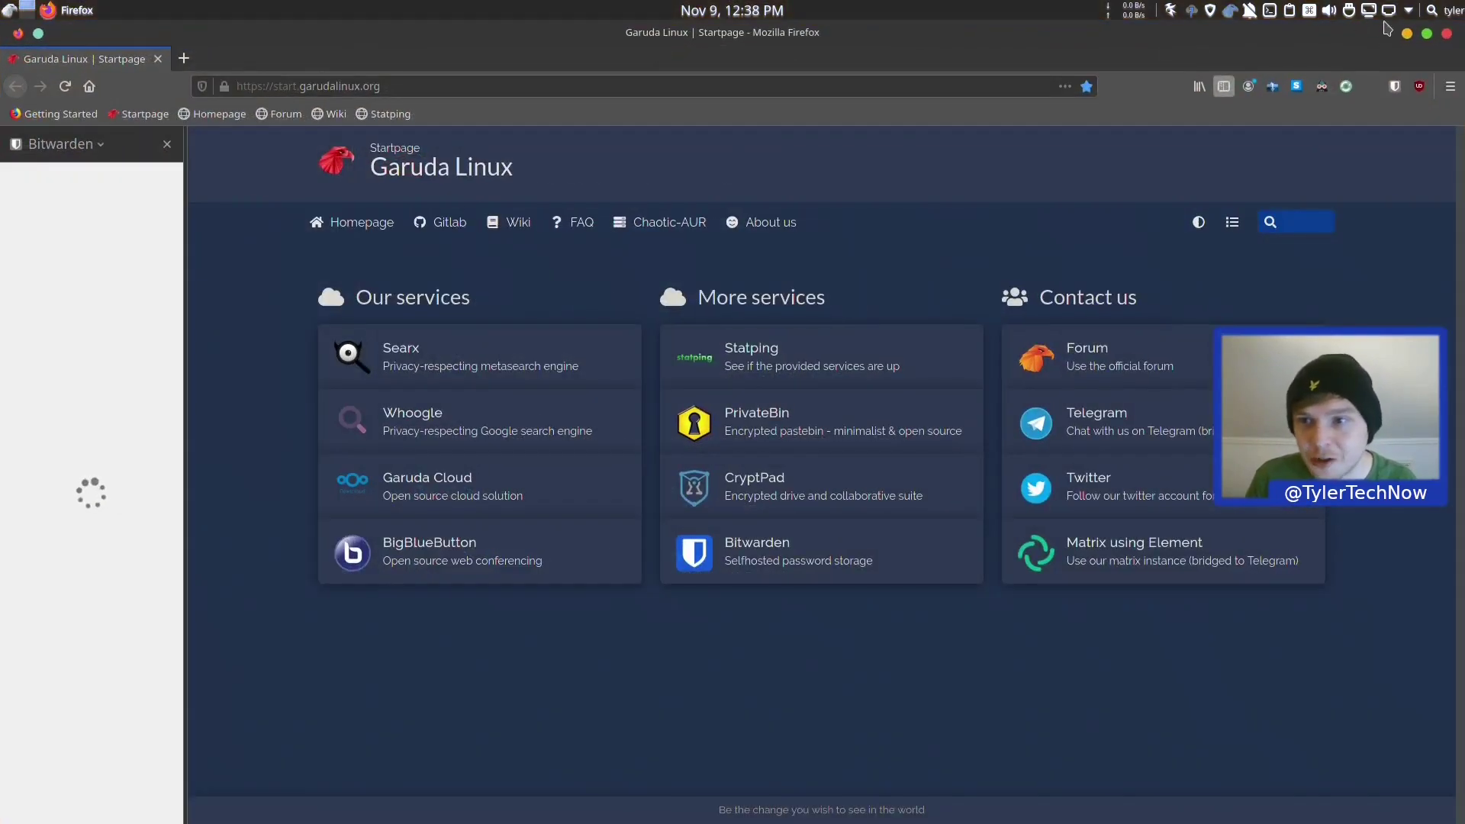
pyautogui.moveTo(1231, 50); pyautogui.dragTo(1018, 89)
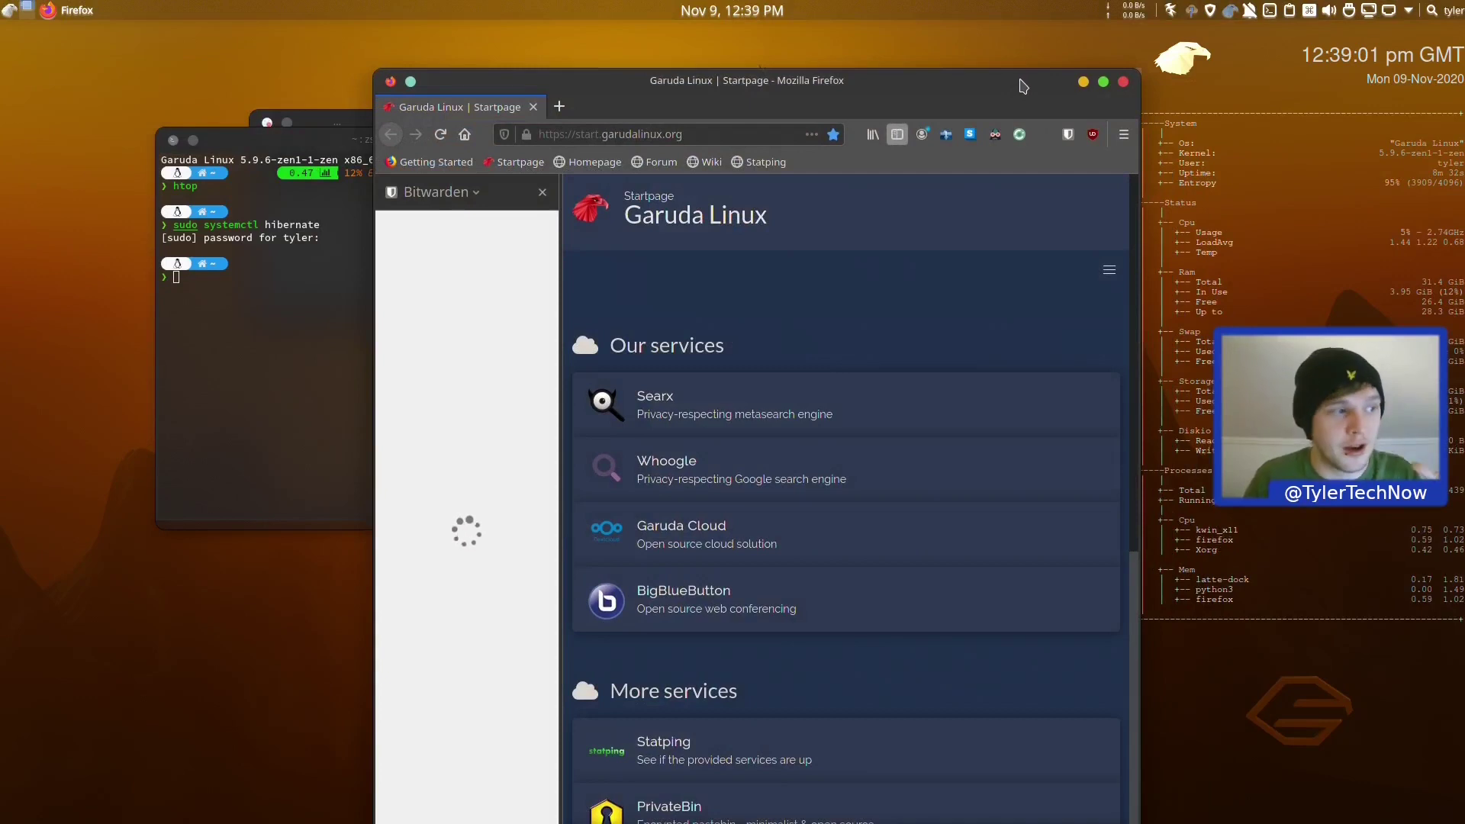